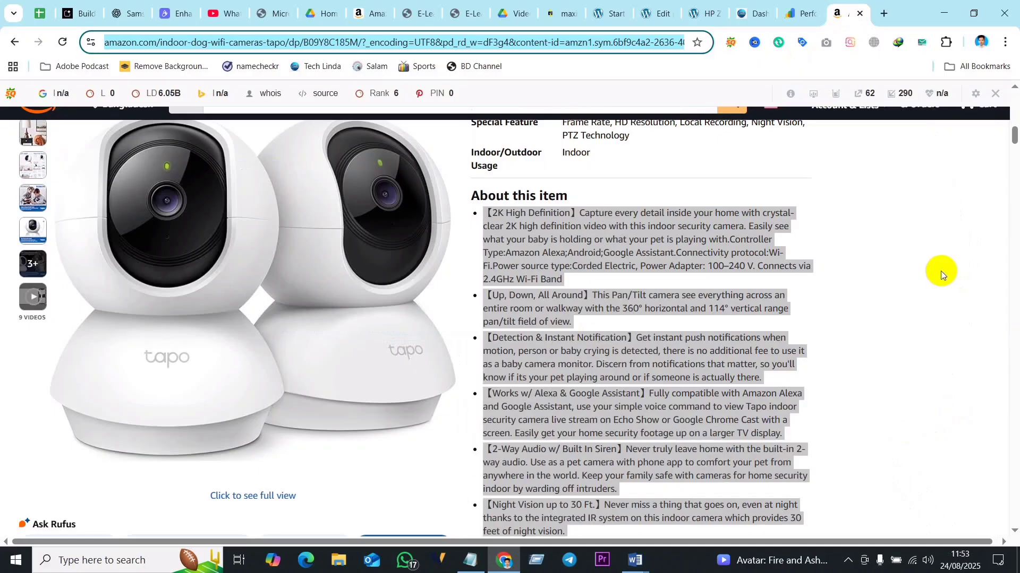
- Open the full view of the product photo showing both Tapo cameras and save the image to the Downloads folder
{"action": "left_click", "coordinate": [941, 273]}
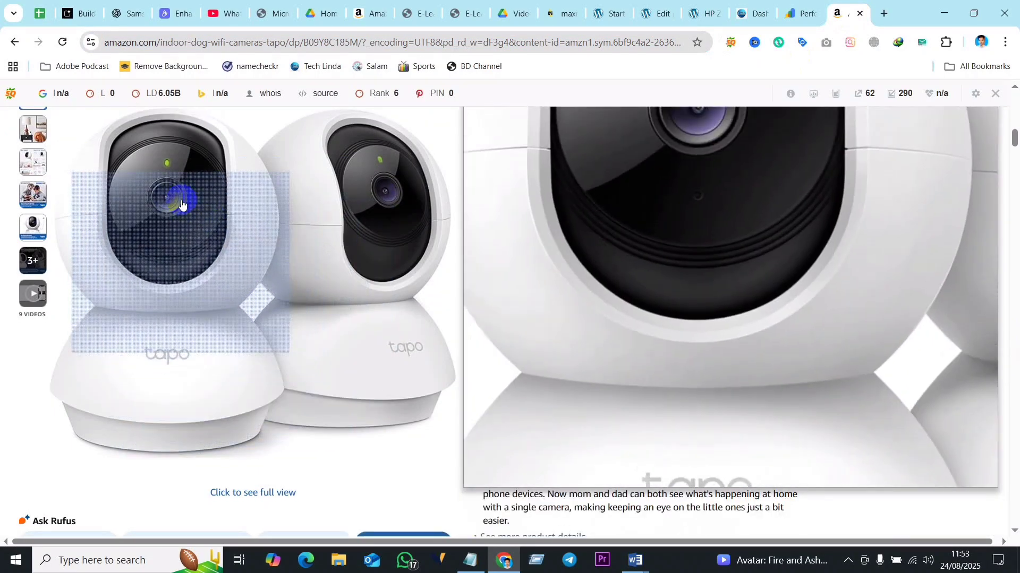
{"action": "right_click", "coordinate": [180, 192]}
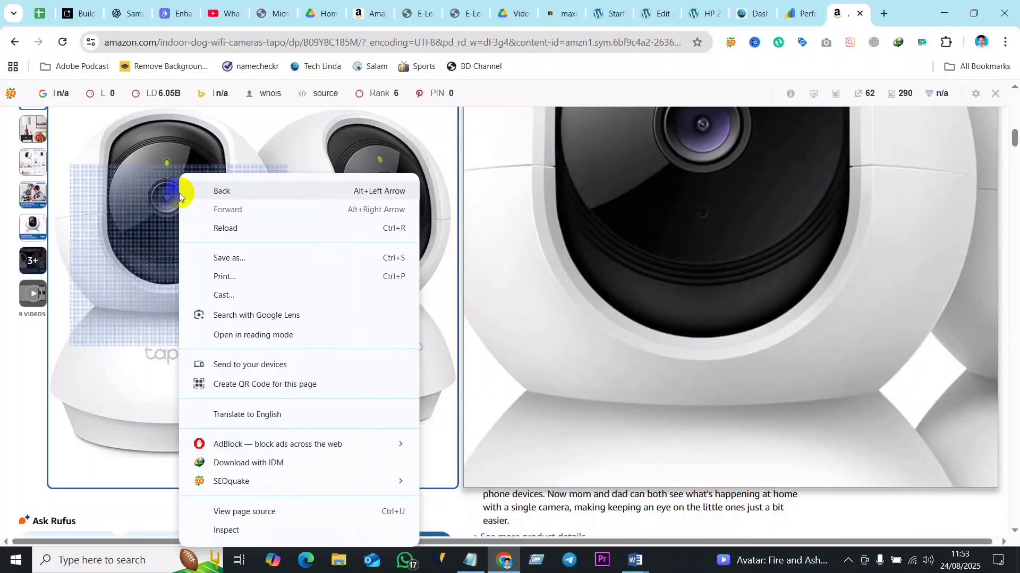
{"action": "left_click", "coordinate": [717, 214]}
{"action": "left_click", "coordinate": [378, 137]}
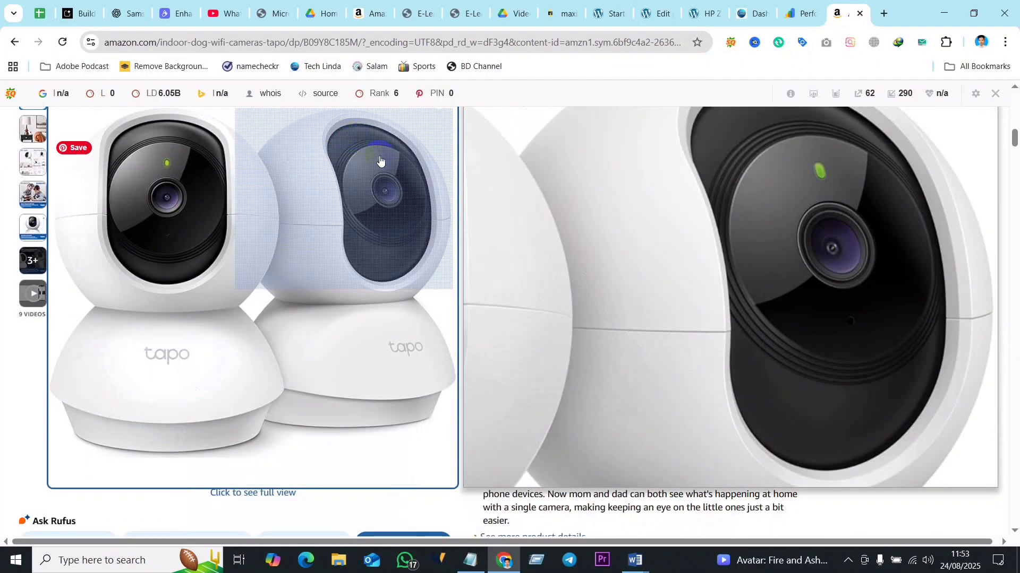
{"action": "right_click", "coordinate": [344, 295]}
{"action": "left_click", "coordinate": [434, 333]}
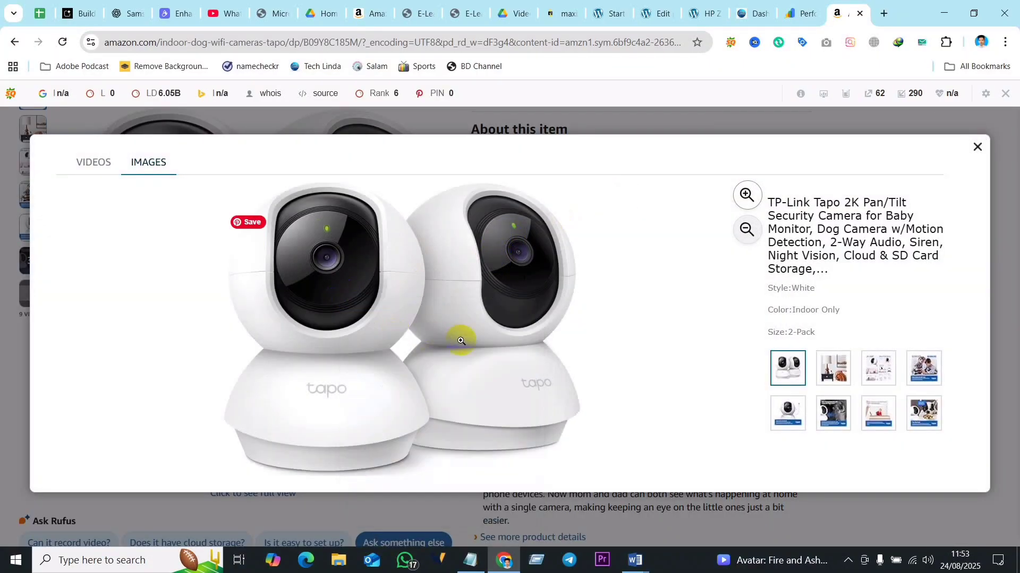
{"action": "left_click", "coordinate": [781, 467]}
- Show the product image of the camera beside the table lamp and save it to the Downloads folder
{"action": "left_click", "coordinate": [841, 379]}
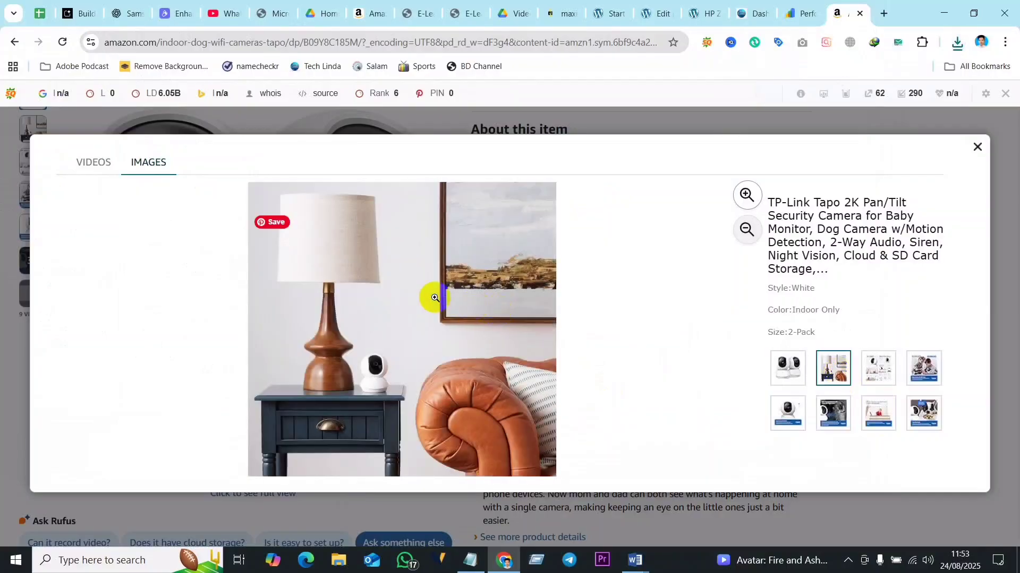
{"action": "right_click", "coordinate": [465, 304]}
{"action": "left_click", "coordinate": [493, 333]}
{"action": "left_click", "coordinate": [768, 463]}
- Save the "Up, Down, All-around" product image as 712EfKY6mgL._AC_SL1500_.jpg in Downloads and close the image viewer
{"action": "left_click", "coordinate": [788, 413]}
{"action": "right_click", "coordinate": [447, 323]}
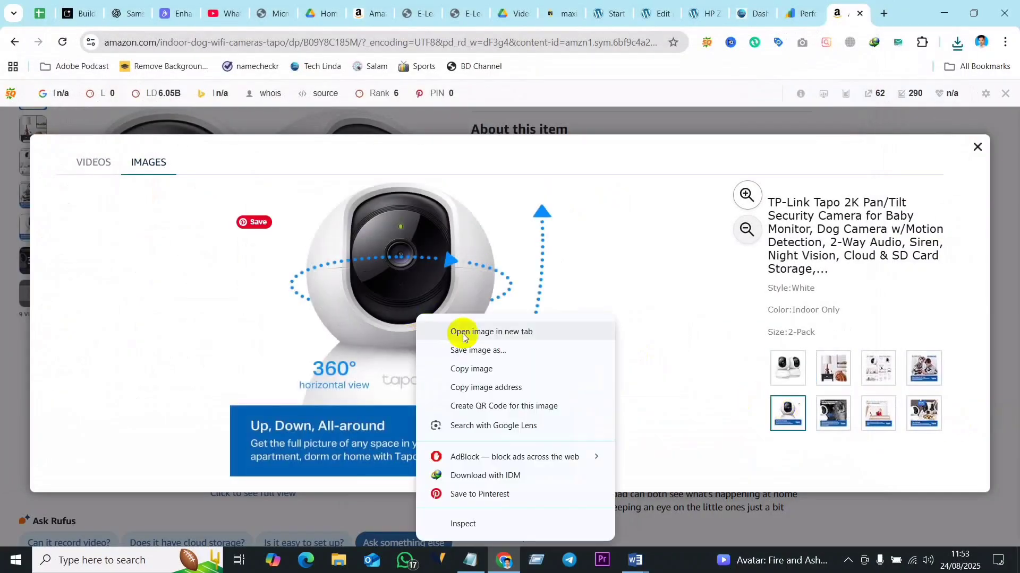
{"action": "left_click", "coordinate": [510, 349]}
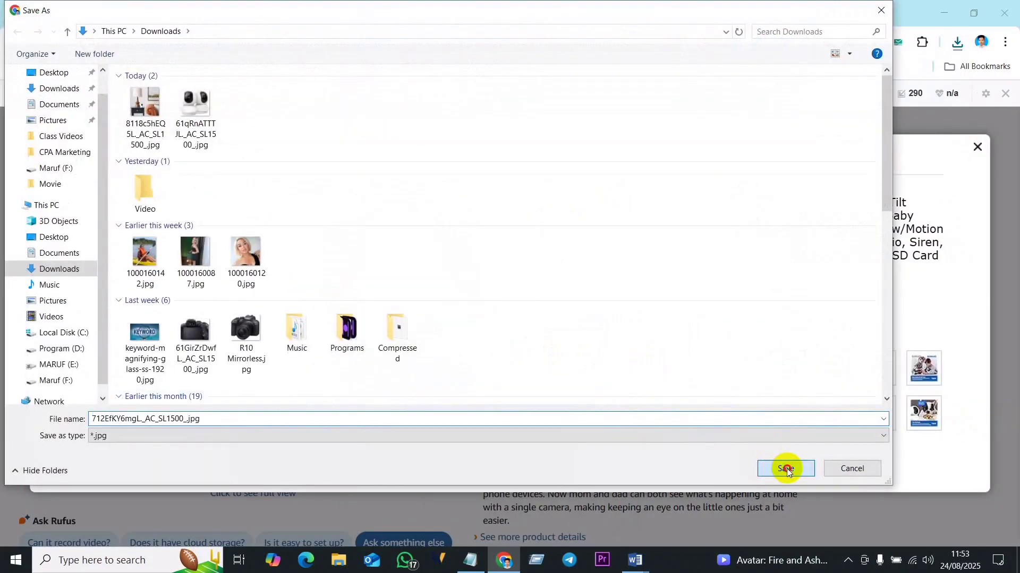
{"action": "left_click", "coordinate": [786, 468]}
{"action": "key", "text": "Escape"}
- Copy the full product title of the TP-Link Tapo 2K Pan/Tilt Security Camera from the listing
{"action": "scroll", "coordinate": [566, 265], "scroll_direction": "up", "scroll_amount": 5}
{"action": "scroll", "coordinate": [566, 254], "scroll_direction": "up", "scroll_amount": 1}
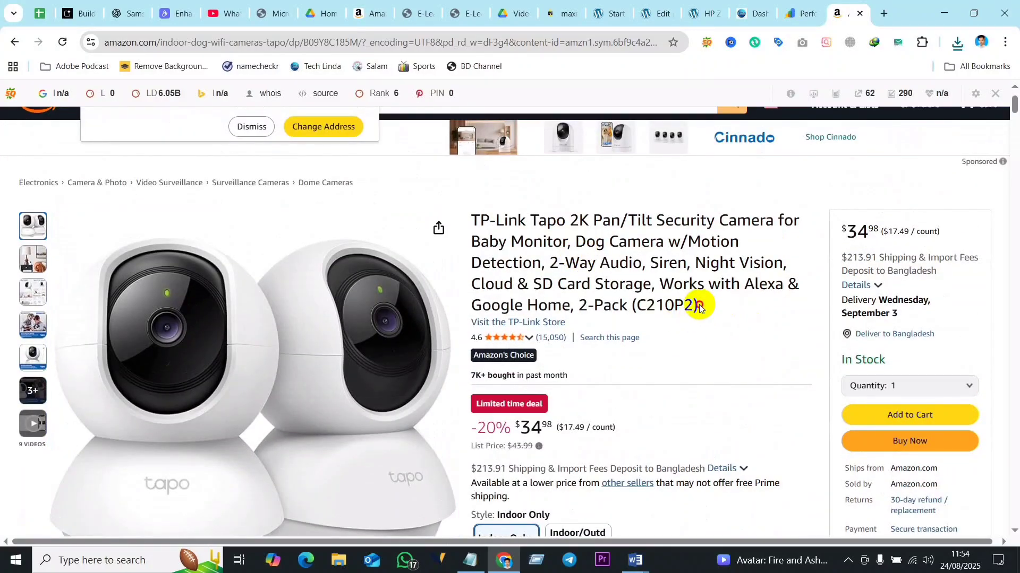
{"action": "left_click_drag", "start_coordinate": [699, 305], "coordinate": [471, 219]}
{"action": "key", "text": "ctrl+c"}
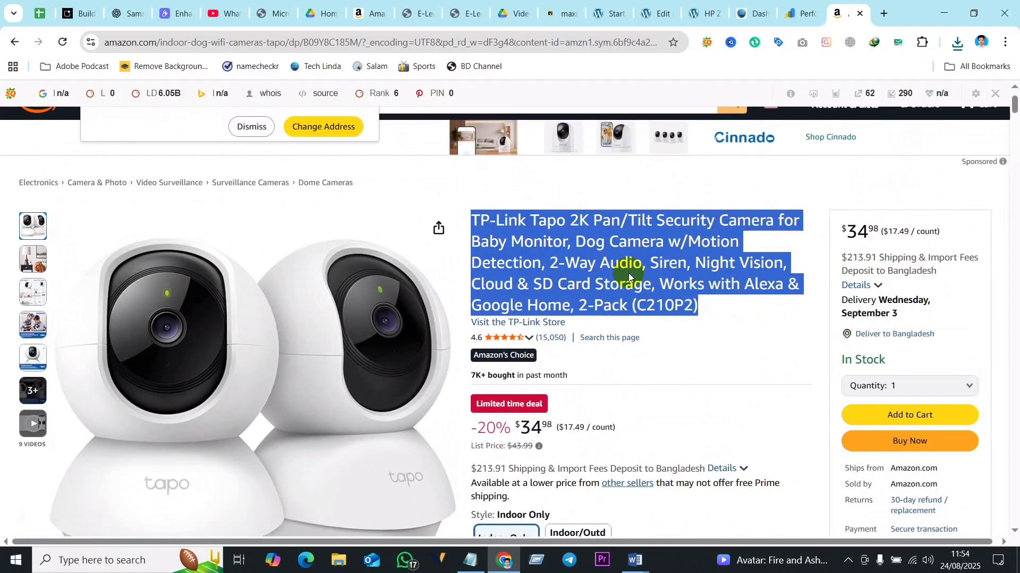
- Switch to ChatGPT and submit "Write a product Description for an e-commerce website using" followed by the copied product title in quotation marks
{"action": "left_click", "coordinate": [127, 13]}
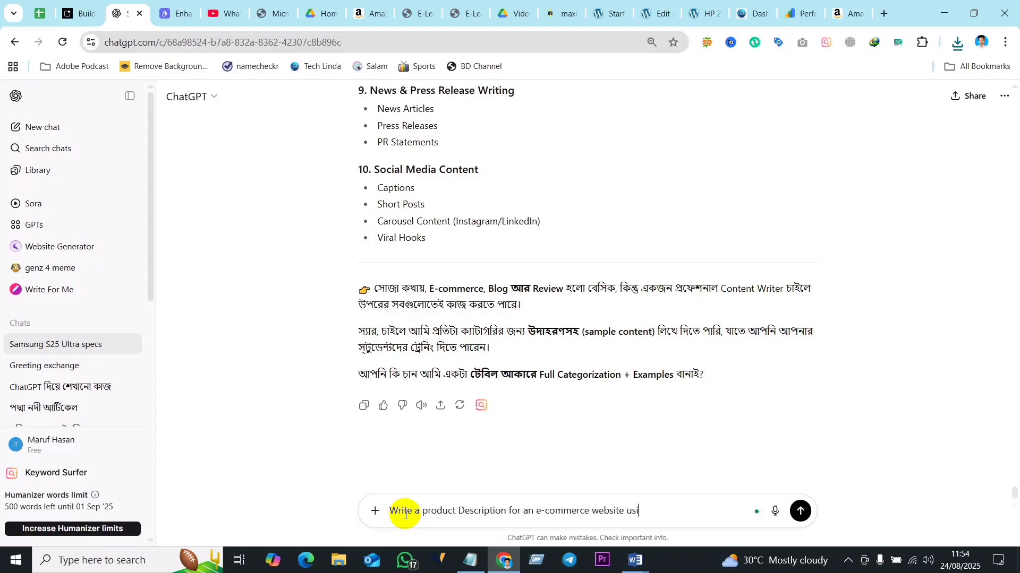
{"action": "key", "text": "ctrl+v"}
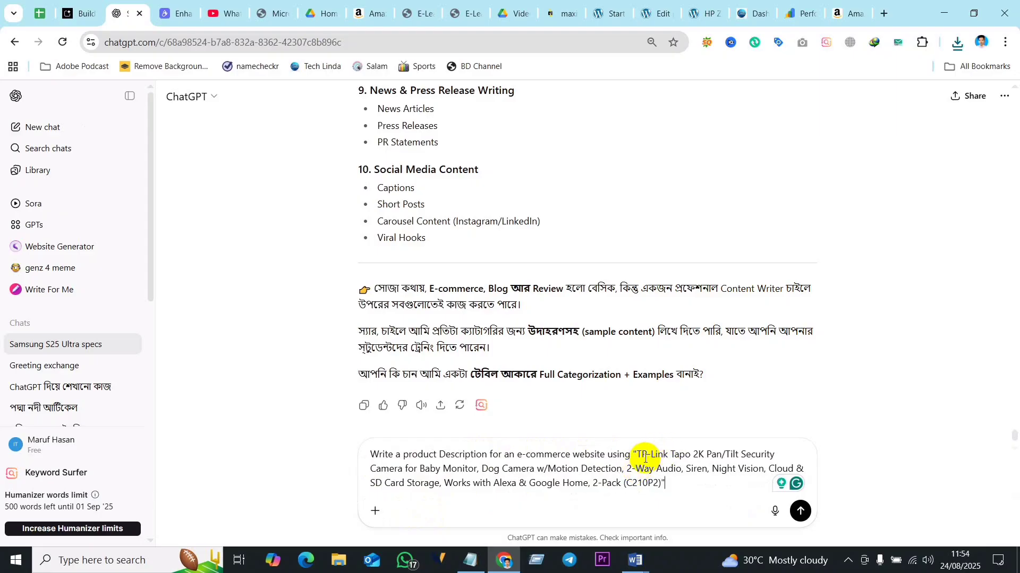
{"action": "left_click_drag", "start_coordinate": [638, 455], "coordinate": [678, 492]}
{"action": "left_click", "coordinate": [677, 482]}
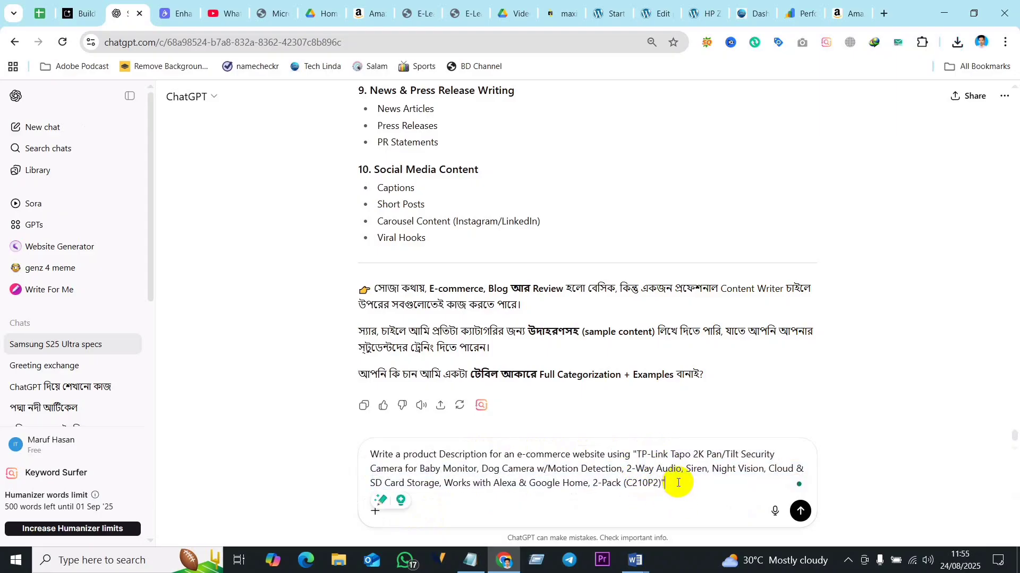
{"action": "left_click", "coordinate": [798, 512]}
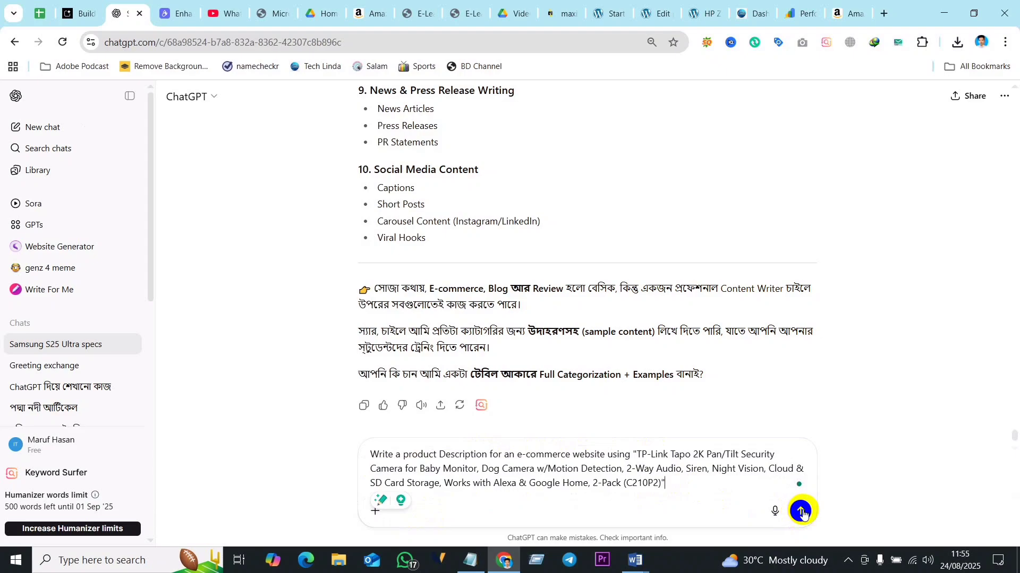
{"action": "left_click", "coordinate": [801, 511]}
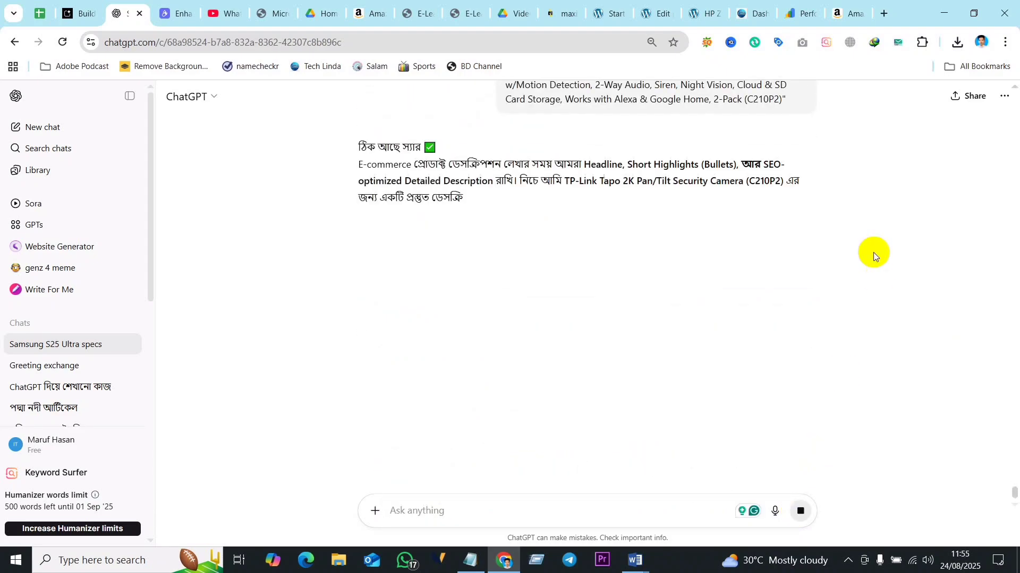
- Copy the generated text from the Product Title heading through the last paragraph of the Product Description, leaving out the Call to Action
{"action": "scroll", "coordinate": [798, 327], "scroll_direction": "down", "scroll_amount": 2}
{"action": "scroll", "coordinate": [798, 327], "scroll_direction": "down", "scroll_amount": 8}
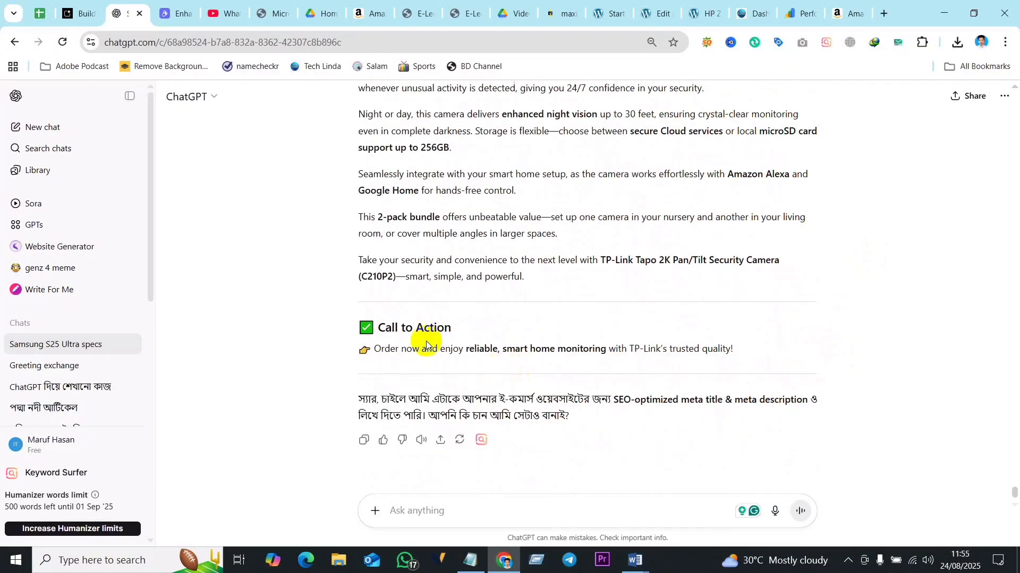
{"action": "scroll", "coordinate": [481, 353], "scroll_direction": "up", "scroll_amount": 4}
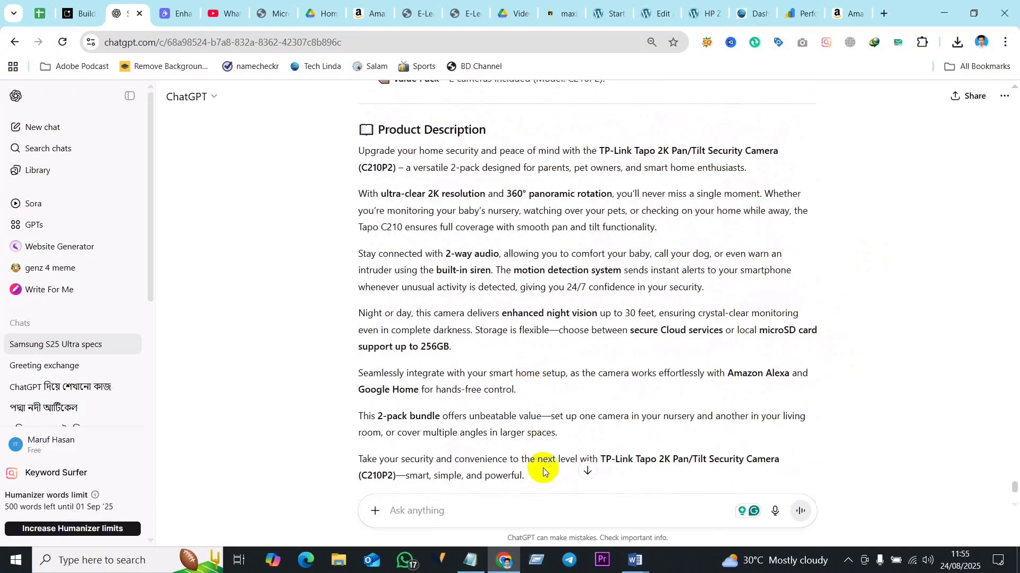
{"action": "left_click_drag", "start_coordinate": [530, 480], "coordinate": [383, 281]}
{"action": "key", "text": "ctrl+c"}
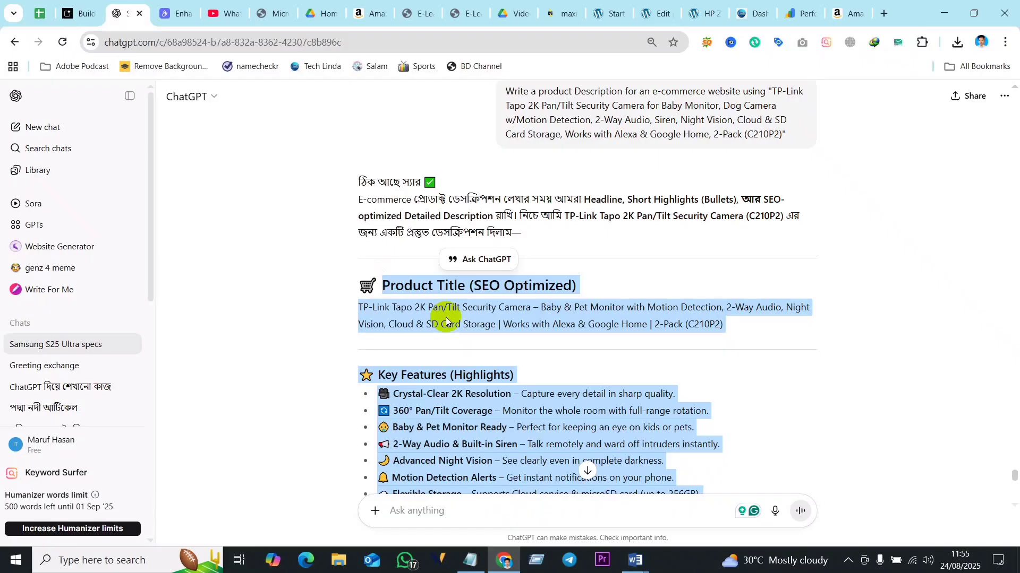
- Create a blank Word document in a maximized window and paste the copied product text into it
{"action": "right_click", "coordinate": [637, 561]}
{"action": "left_click", "coordinate": [592, 492]}
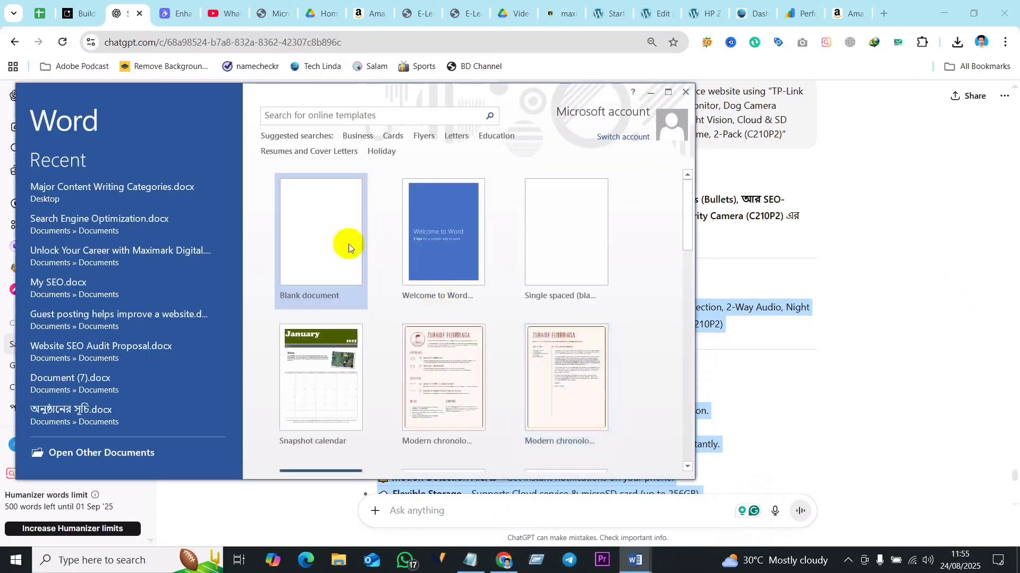
{"action": "left_click", "coordinate": [346, 246]}
{"action": "left_click", "coordinate": [665, 91]}
{"action": "key", "text": "ctrl+v"}
- Remove the book icon before the Product Description heading and the divider line above that heading
{"action": "scroll", "coordinate": [340, 420], "scroll_direction": "up", "scroll_amount": 12}
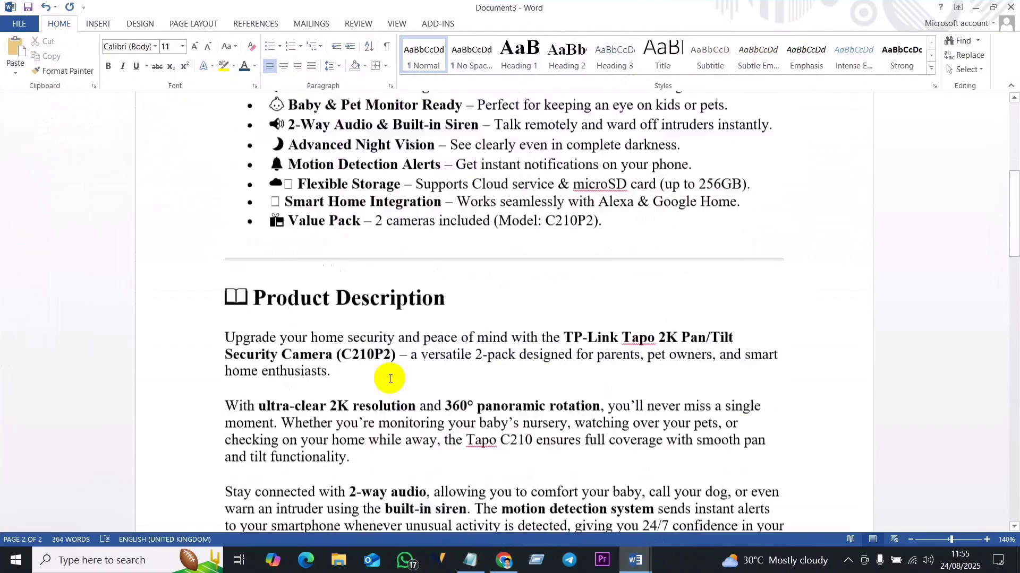
{"action": "left_click", "coordinate": [255, 353]}
{"action": "left_click", "coordinate": [733, 318]}
{"action": "scroll", "coordinate": [292, 414], "scroll_direction": "up", "scroll_amount": 4}
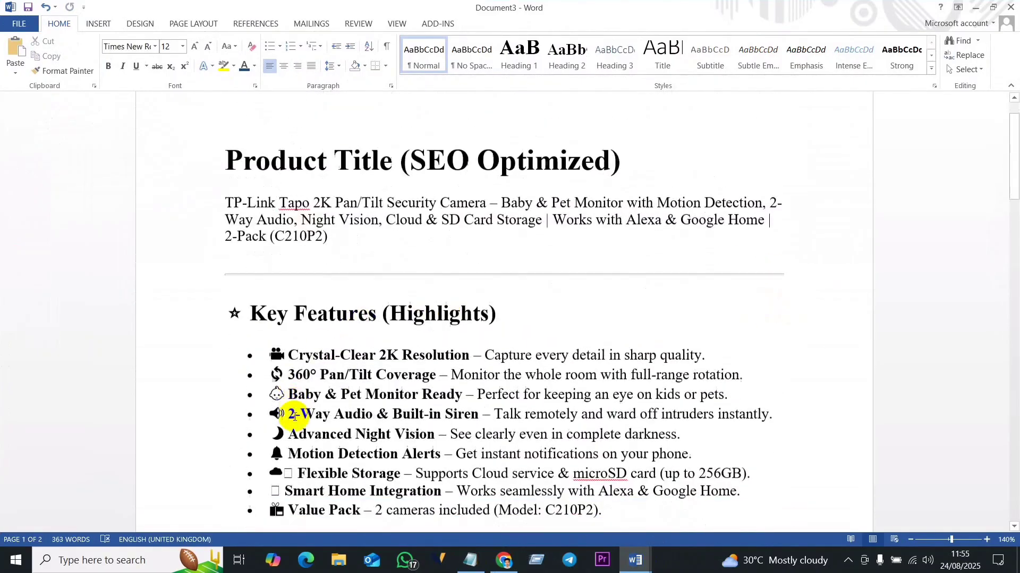
- Delete the emoji icons in front of all nine Key Features bullets, from Crystal-Clear 2K Resolution to Value Pack
{"action": "left_click", "coordinate": [285, 346]}
{"action": "key", "text": "BackSpace"}
{"action": "left_click", "coordinate": [288, 363]}
{"action": "key", "text": "BackSpace"}
{"action": "left_click", "coordinate": [288, 381]}
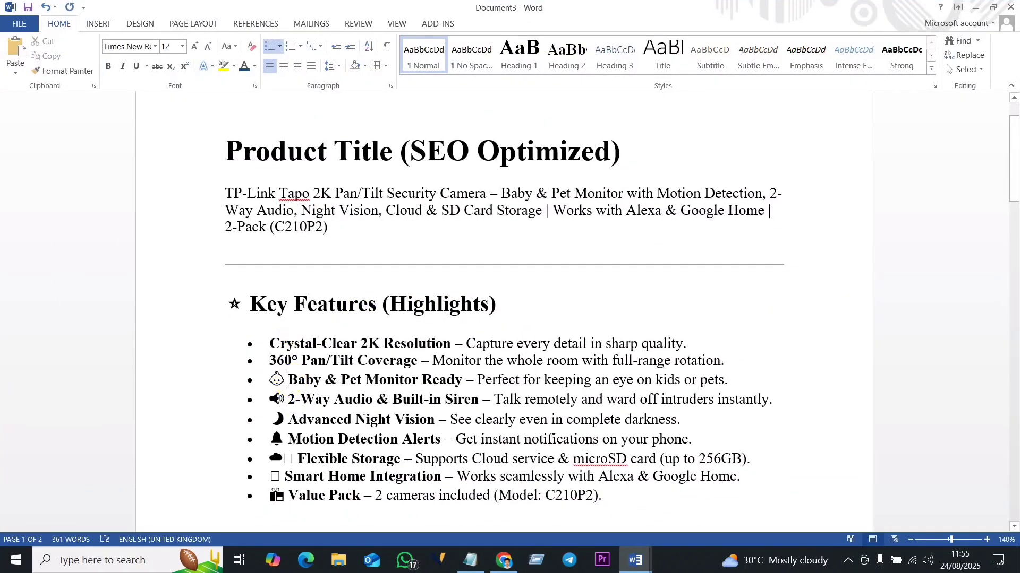
{"action": "key", "text": "BackSpace"}
{"action": "left_click", "coordinate": [287, 395]}
{"action": "key", "text": "BackSpace"}
{"action": "left_click", "coordinate": [292, 415]}
{"action": "key", "text": "BackSpace"}
{"action": "left_click", "coordinate": [288, 429]}
{"action": "key", "text": "BackSpace"}
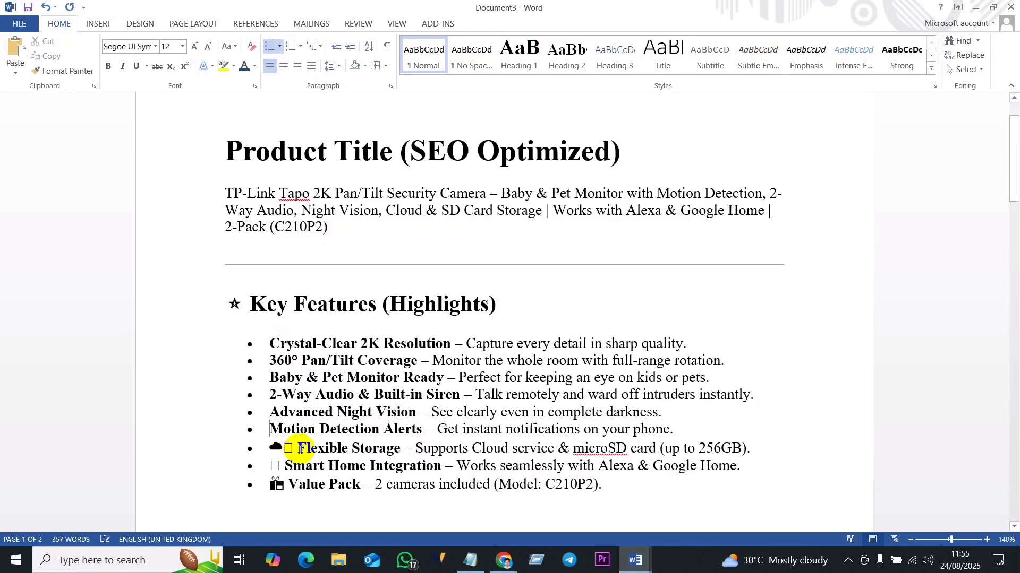
{"action": "left_click", "coordinate": [296, 447]}
{"action": "key", "text": "BackSpace"}
{"action": "key", "text": "BackSpace"}
{"action": "left_click", "coordinate": [284, 463]}
{"action": "key", "text": "BackSpace"}
{"action": "scroll", "coordinate": [277, 425], "scroll_direction": "down", "scroll_amount": 3}
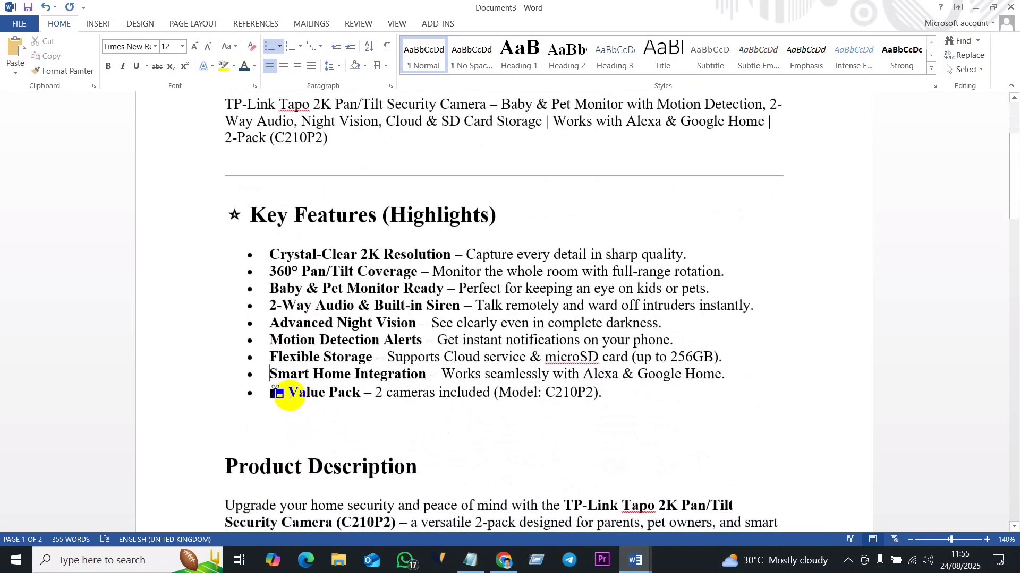
{"action": "left_click", "coordinate": [285, 392]}
{"action": "key", "text": "BackSpace"}
- Remove the divider line above the Key Features (Highlights) heading
{"action": "scroll", "coordinate": [443, 357], "scroll_direction": "up", "scroll_amount": 5}
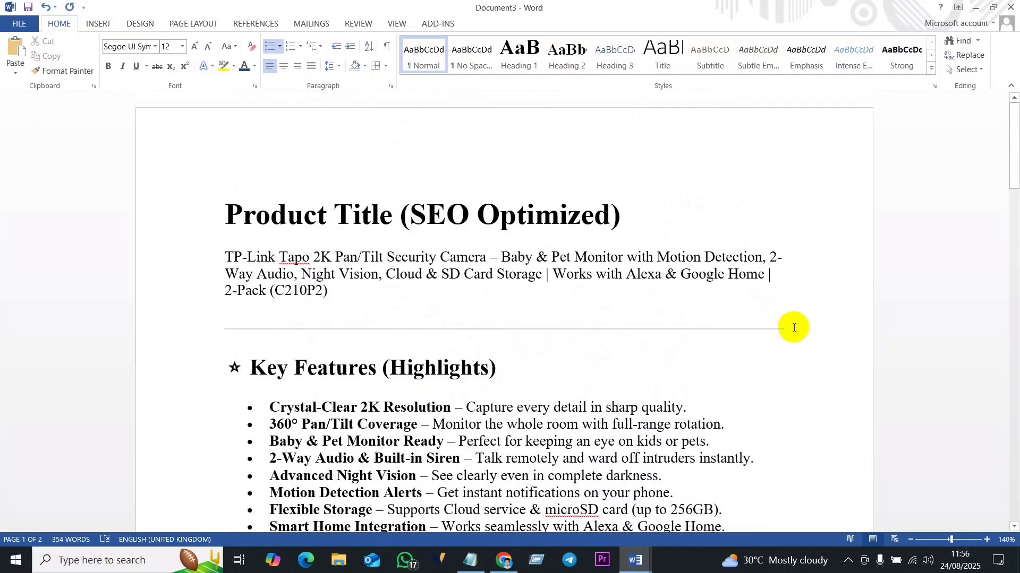
{"action": "left_click", "coordinate": [790, 326]}
{"action": "key", "text": "BackSpace"}
- Switch to ChatGPT, request "Pros and Cons" for the product, and follow up with "in english"
{"action": "key", "text": "alt+Tab"}
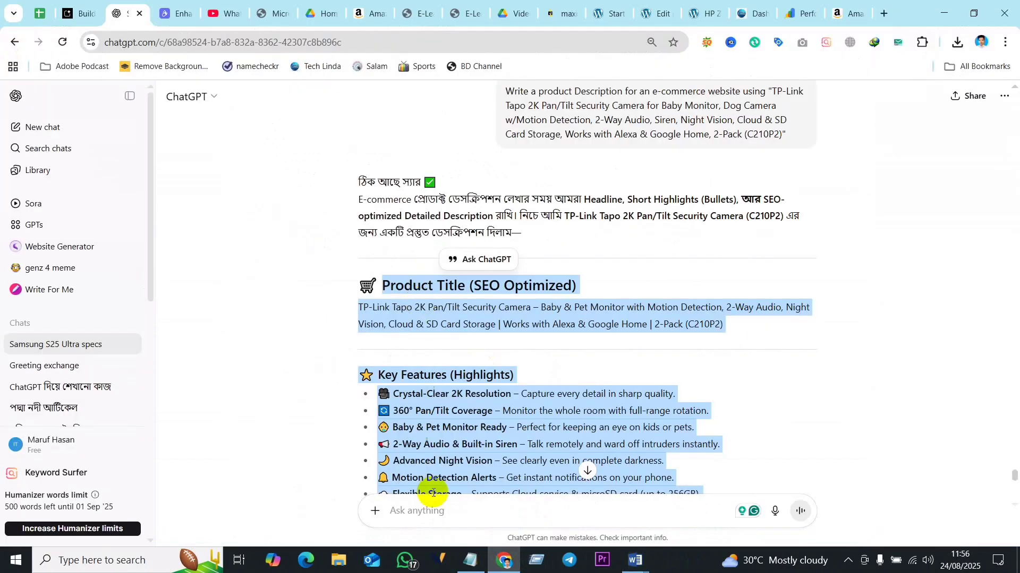
{"action": "scroll", "coordinate": [419, 500], "scroll_direction": "down", "scroll_amount": 5}
{"action": "left_click", "coordinate": [416, 514]}
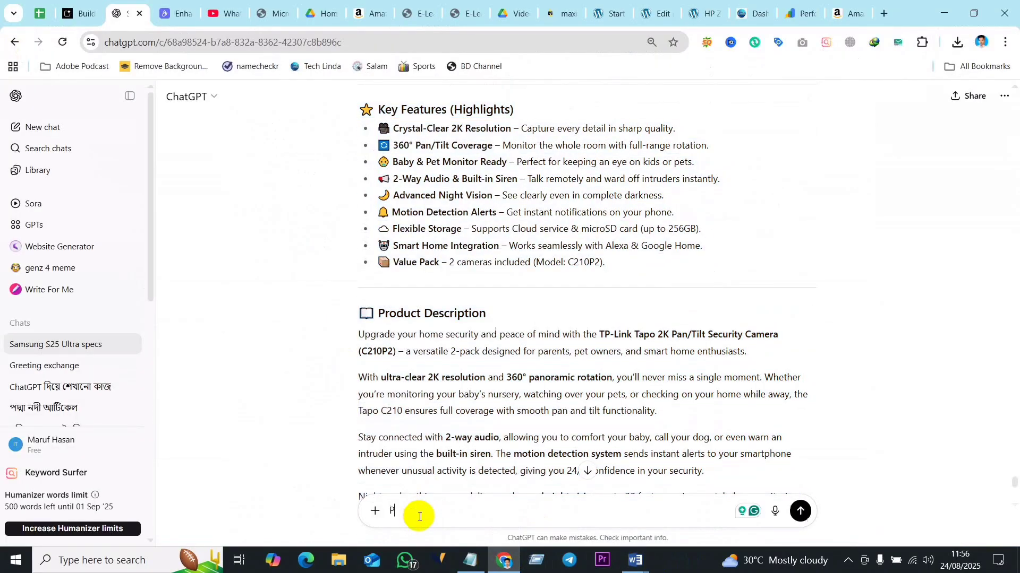
{"action": "type", "text": "Pros and Cons"}
{"action": "key", "text": "Return"}
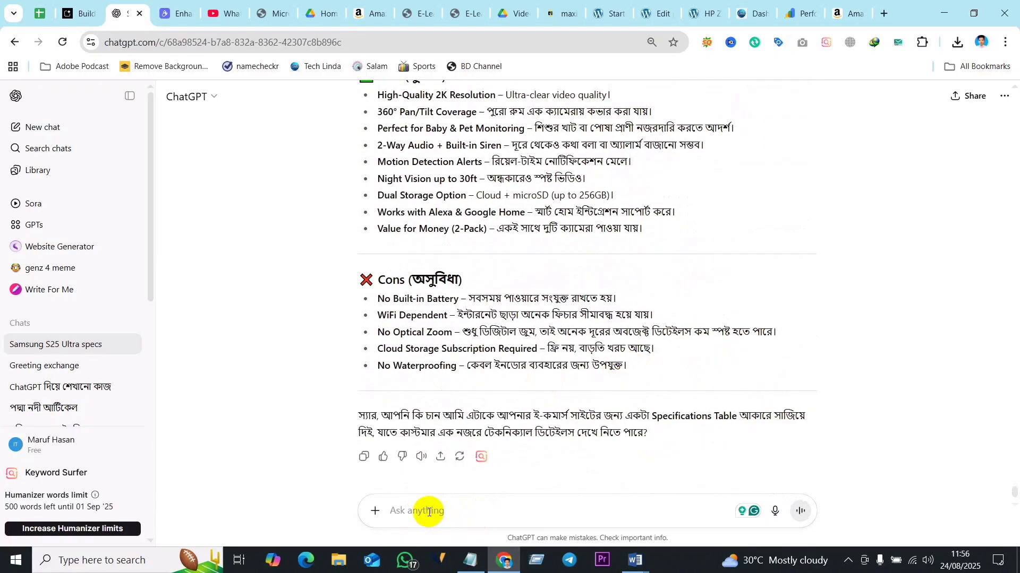
{"action": "type", "text": "in english"}
{"action": "key", "text": "Return"}
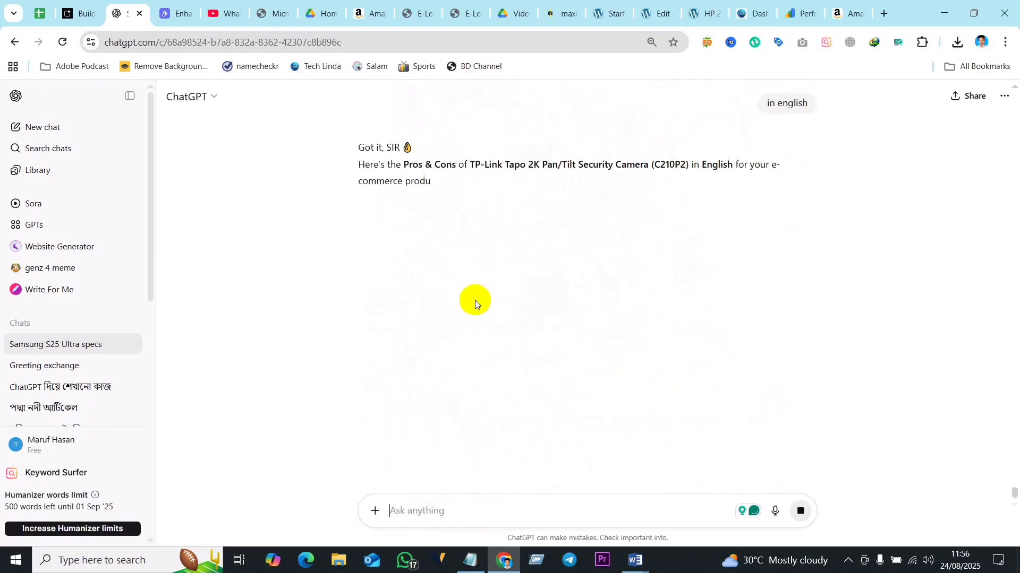
- Copy the English Pros and Cons lists and paste them at the end of the product description document in Word
{"action": "left_click_drag", "start_coordinate": [524, 433], "coordinate": [378, 145]}
{"action": "key", "text": "ctrl+c"}
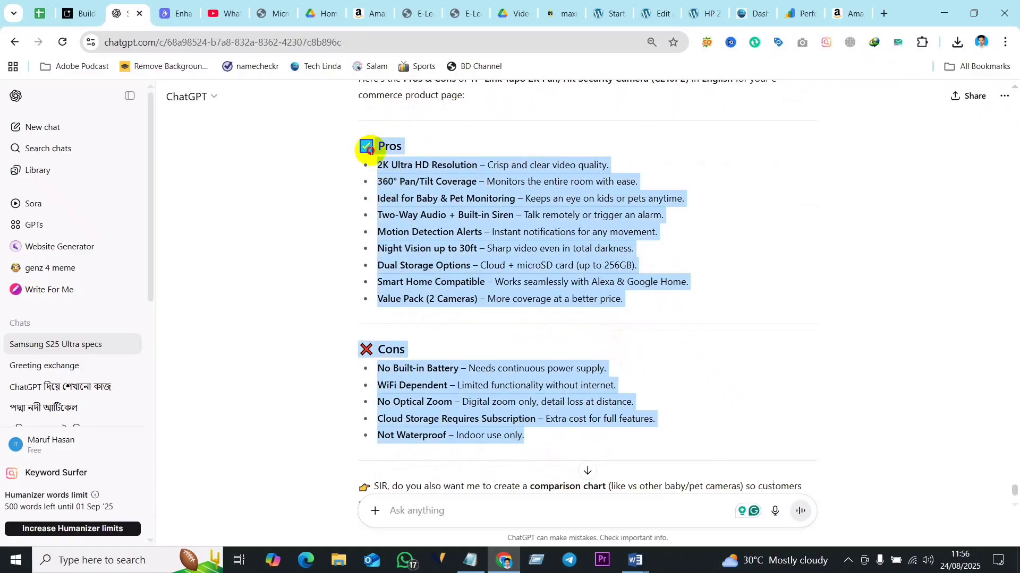
{"action": "mouse_move", "coordinate": [634, 560]}
{"action": "left_click", "coordinate": [757, 514]}
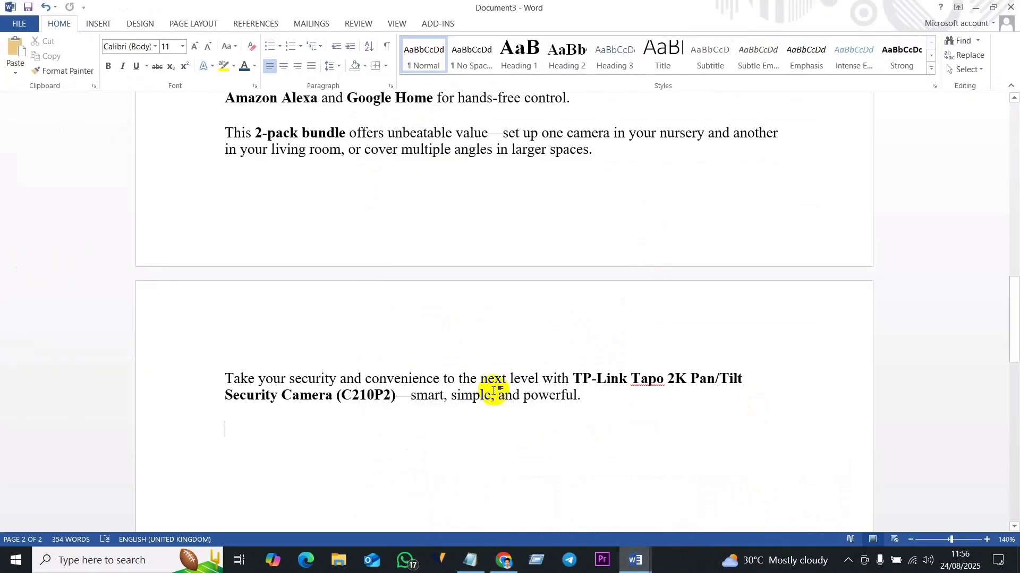
{"action": "key", "text": "ctrl+v"}
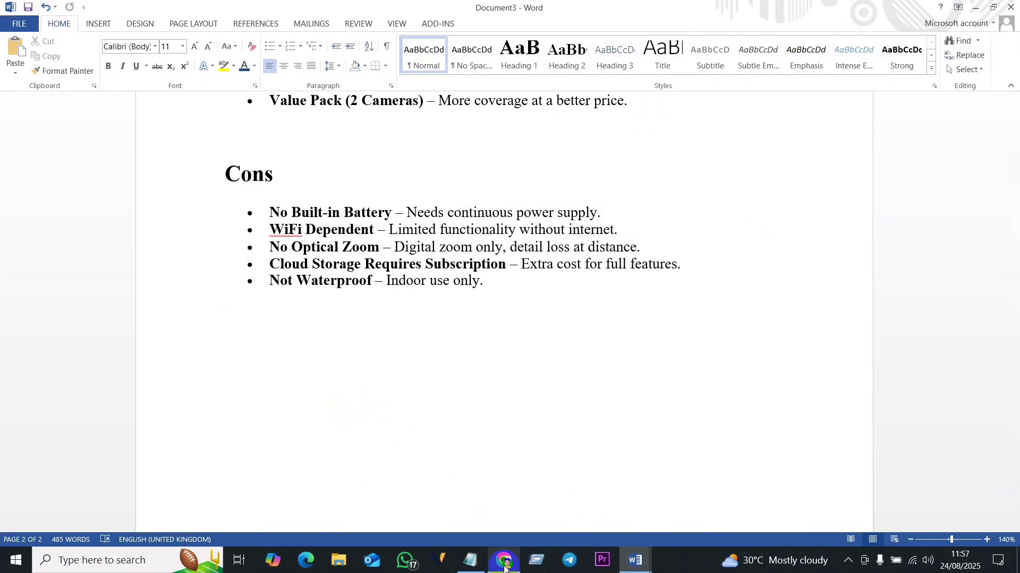
- Return to ChatGPT and submit the prompt "Why from us" in the same chat
{"action": "left_click", "coordinate": [503, 561]}
{"action": "scroll", "coordinate": [489, 404], "scroll_direction": "down", "scroll_amount": 3}
{"action": "left_click", "coordinate": [407, 515]}
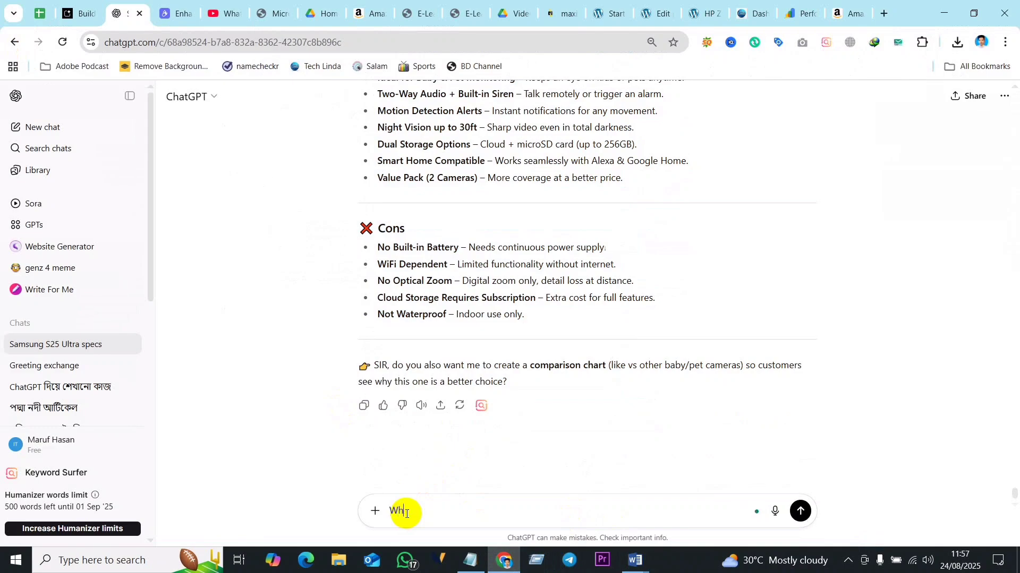
{"action": "type", "text": "Why from us"}
{"action": "left_click", "coordinate": [800, 510]}
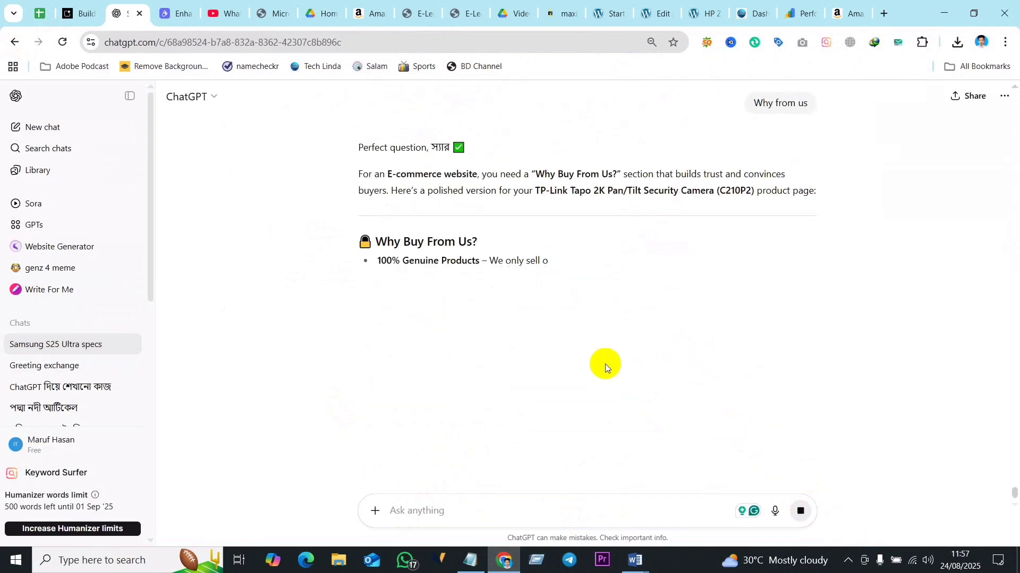
- Copy the "Why Buy From Us?" section with its bullets and paste it below the Cons list in the Word document
{"action": "left_click_drag", "start_coordinate": [518, 375], "coordinate": [376, 242]}
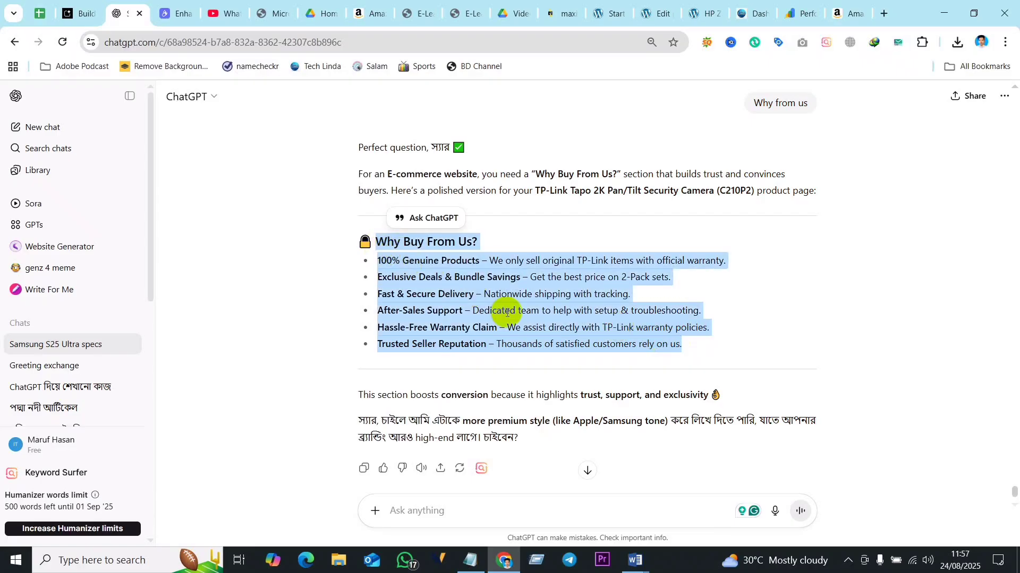
{"action": "key", "text": "ctrl+c"}
{"action": "mouse_move", "coordinate": [635, 560]}
{"action": "left_click", "coordinate": [769, 508]}
{"action": "key", "text": "ctrl+v"}
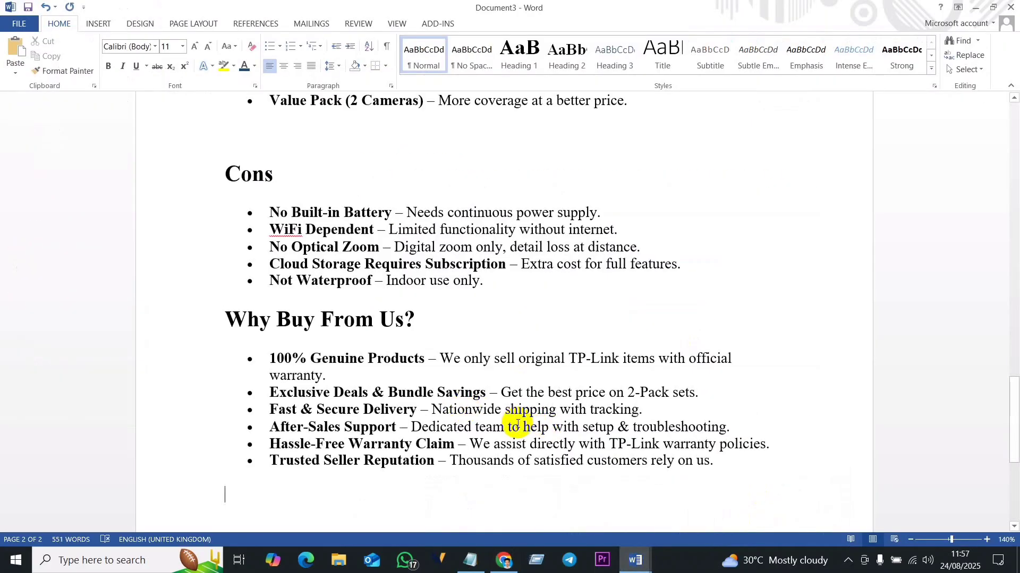
- Switch to ChatGPT and submit the prompt "Product Warranty Policy" in the same chat
{"action": "scroll", "coordinate": [517, 425], "scroll_direction": "down", "scroll_amount": 3}
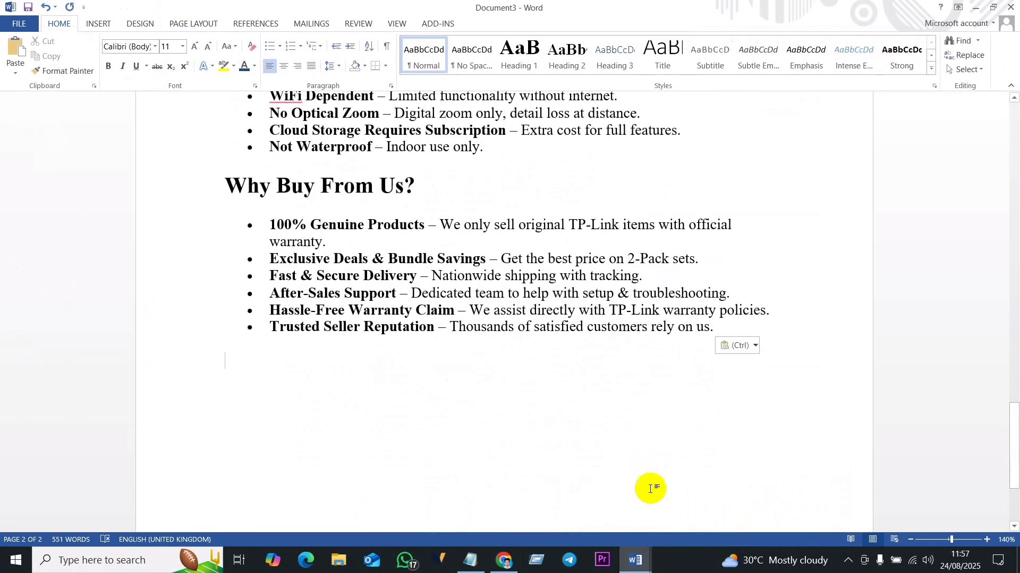
{"action": "left_click", "coordinate": [507, 561]}
{"action": "left_click", "coordinate": [404, 510]}
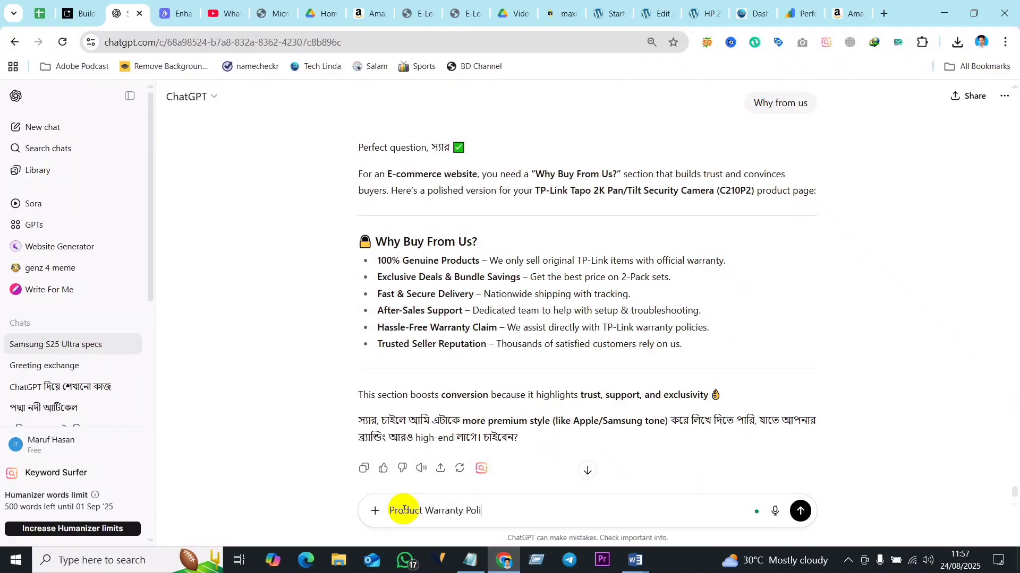
{"action": "left_click", "coordinate": [802, 513]}
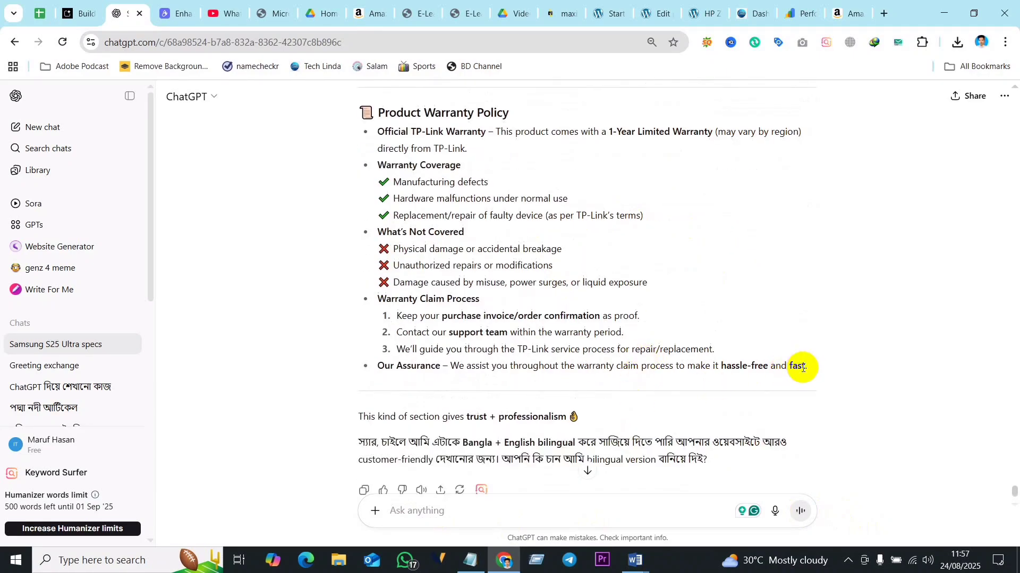
- Copy the "Product Warranty Policy" section from its heading through Our Assurance and paste it at the end of the Word document
{"action": "left_click_drag", "start_coordinate": [809, 365], "coordinate": [375, 112]}
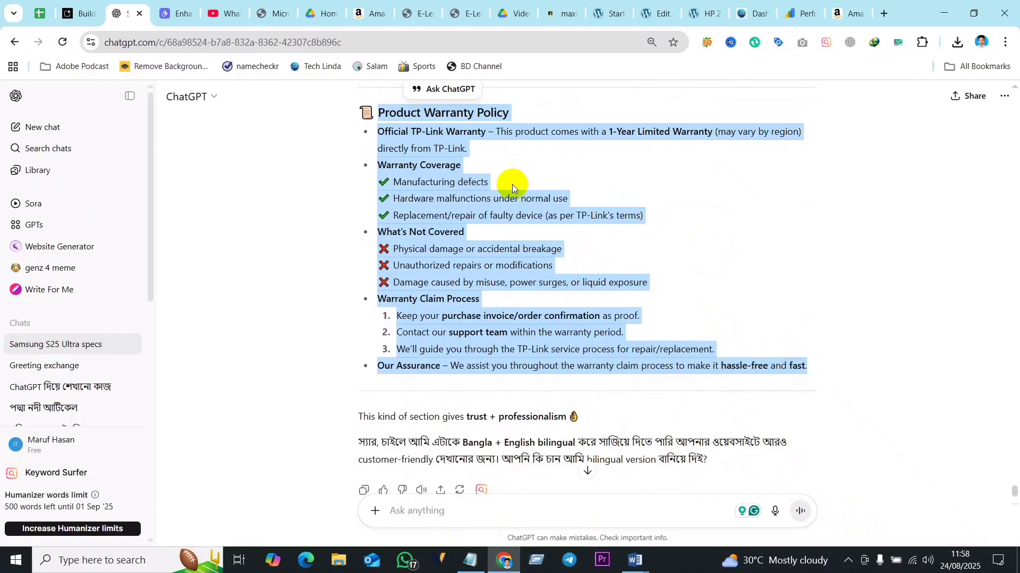
{"action": "left_click", "coordinate": [635, 561]}
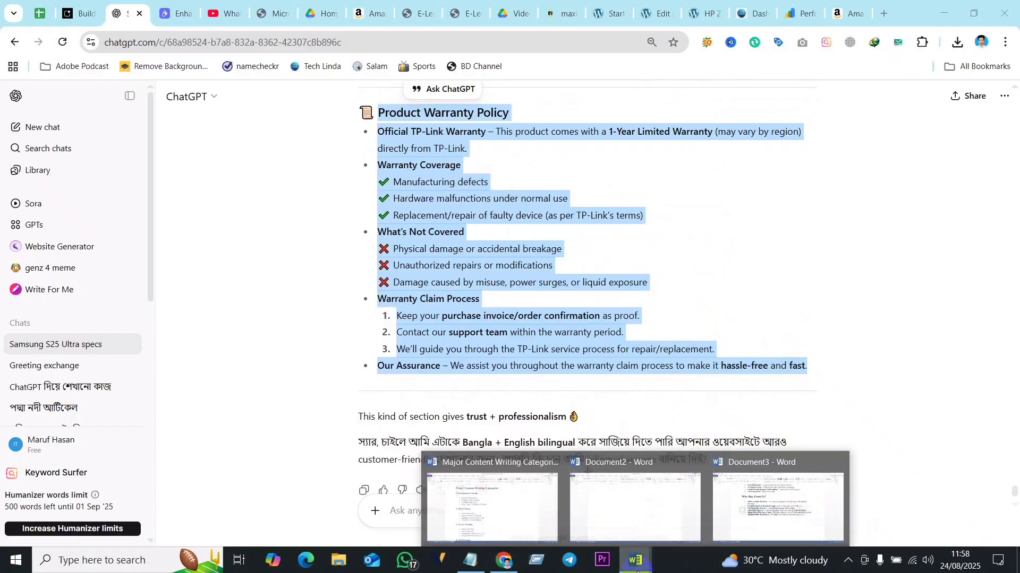
{"action": "left_click", "coordinate": [778, 514]}
{"action": "key", "text": "ctrl+v"}
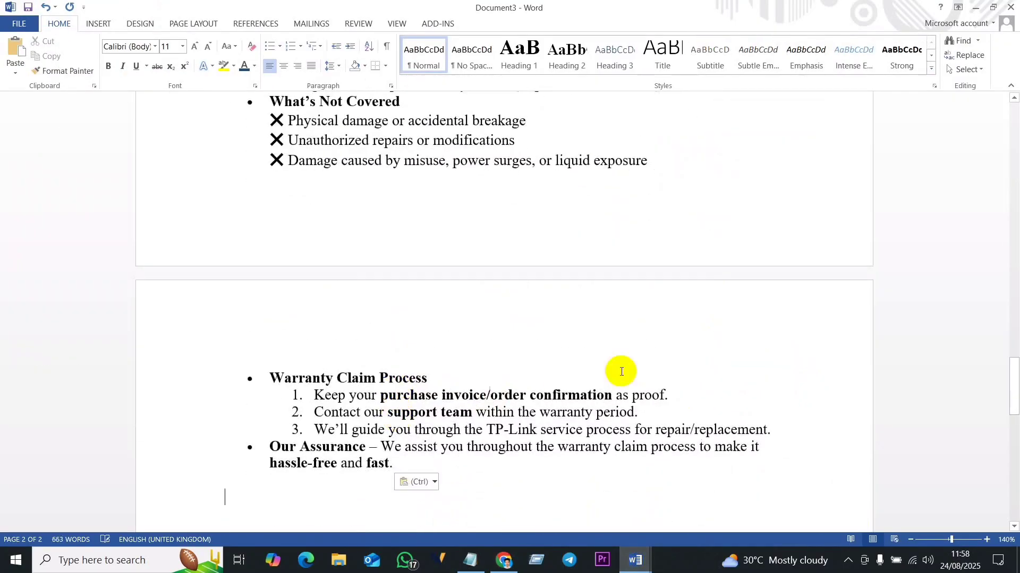
- Delete the stray box characters and spaces after the check marks in the three Warranty Coverage lines
{"action": "scroll", "coordinate": [537, 338], "scroll_direction": "up", "scroll_amount": 5}
{"action": "scroll", "coordinate": [455, 335], "scroll_direction": "up", "scroll_amount": 1}
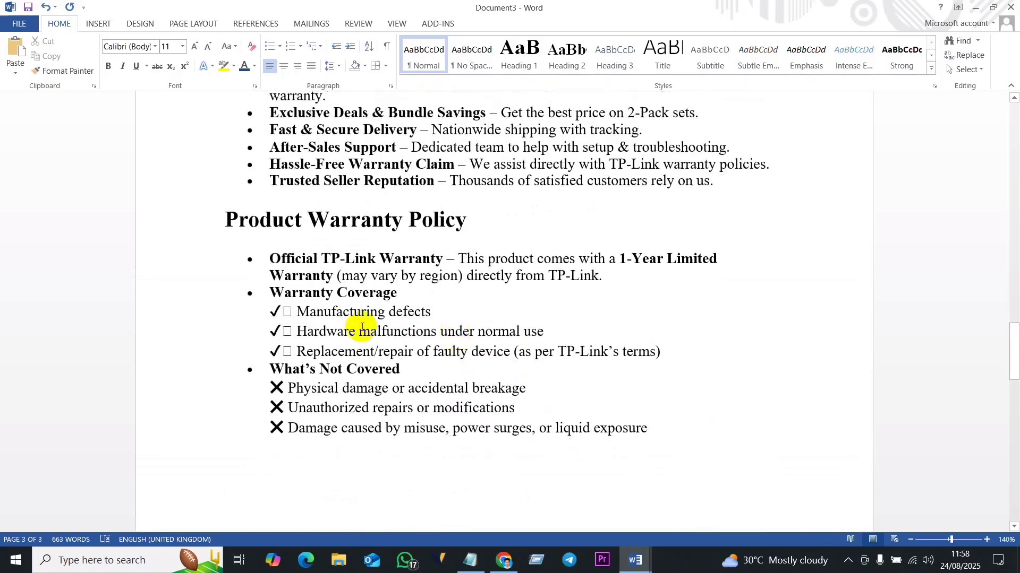
{"action": "left_click", "coordinate": [298, 314]}
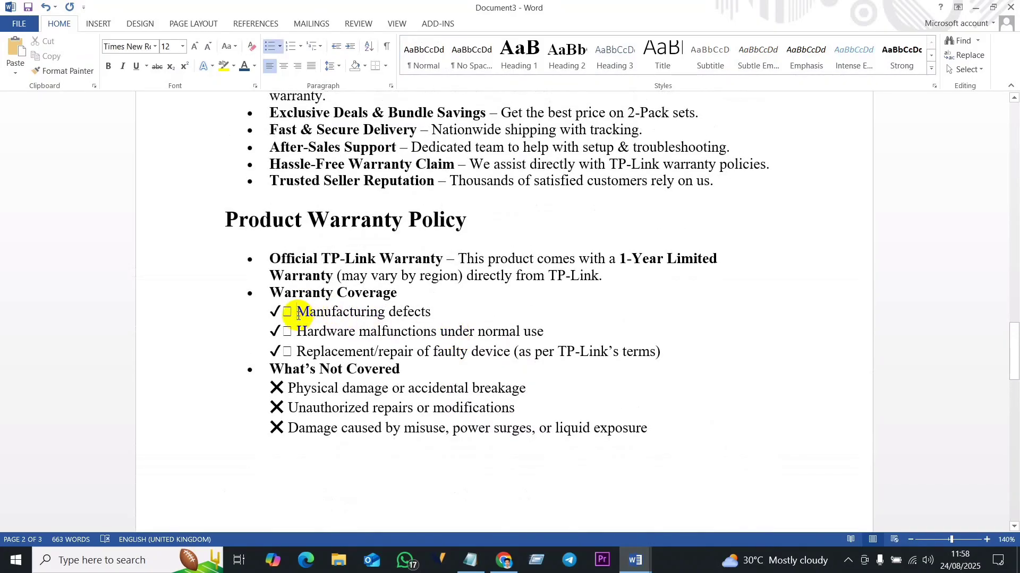
{"action": "key", "text": "BackSpace"}
{"action": "key", "text": "BackSpace"}
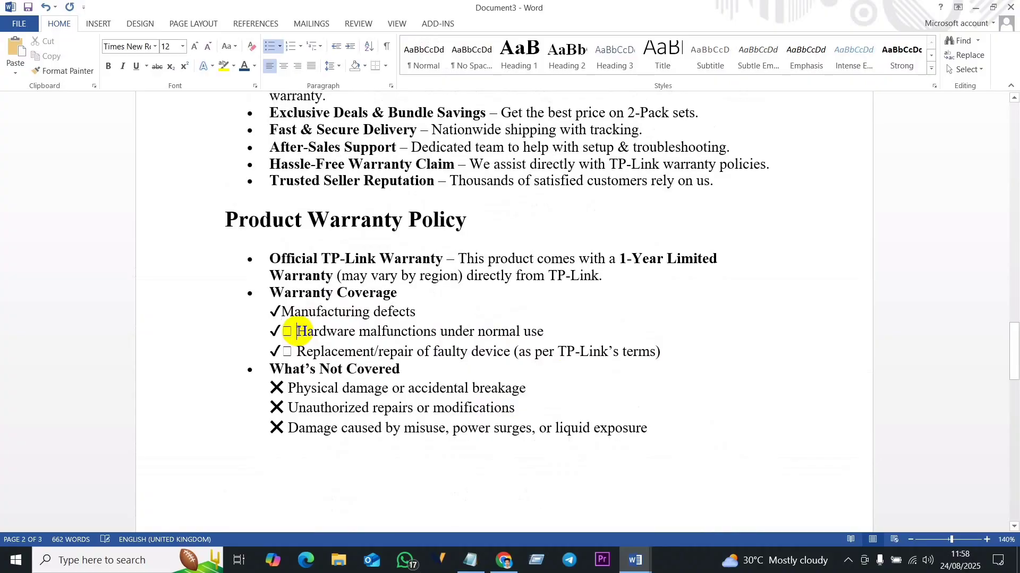
{"action": "key", "text": "BackSpace"}
{"action": "key", "text": "BackSpace"}
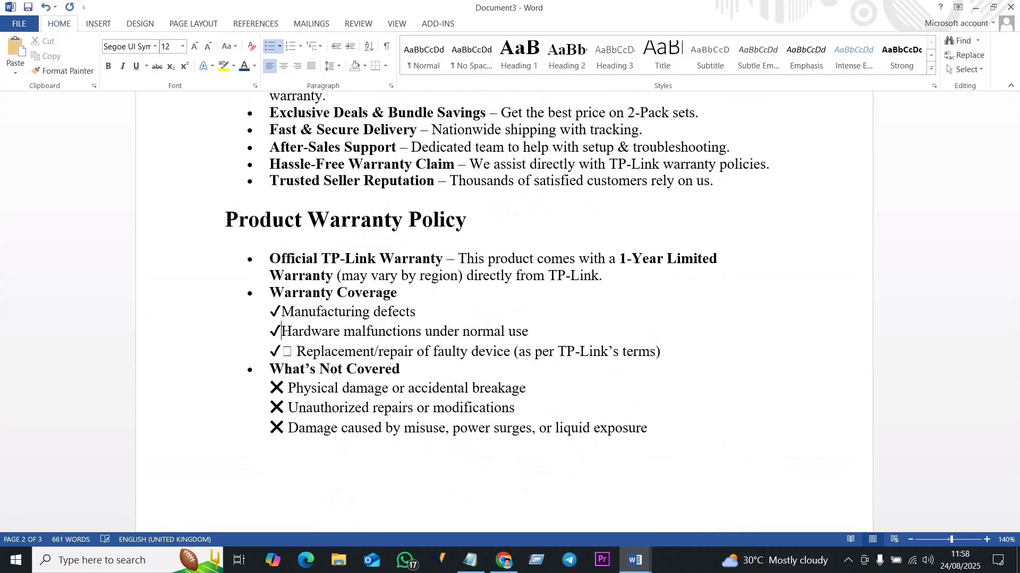
{"action": "left_click", "coordinate": [299, 354]}
{"action": "key", "text": "BackSpace"}
{"action": "key", "text": "BackSpace"}
{"action": "key", "text": "BackSpace"}
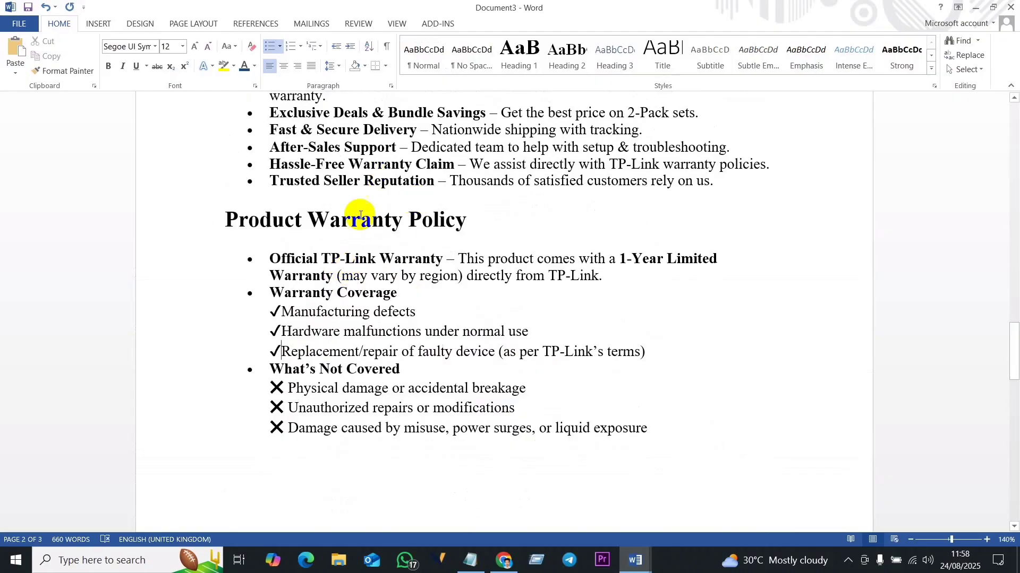
- Look over the document's sections and place the text cursor on the empty line below the Our Assurance bullet
{"action": "scroll", "coordinate": [360, 215], "scroll_direction": "up", "scroll_amount": 8}
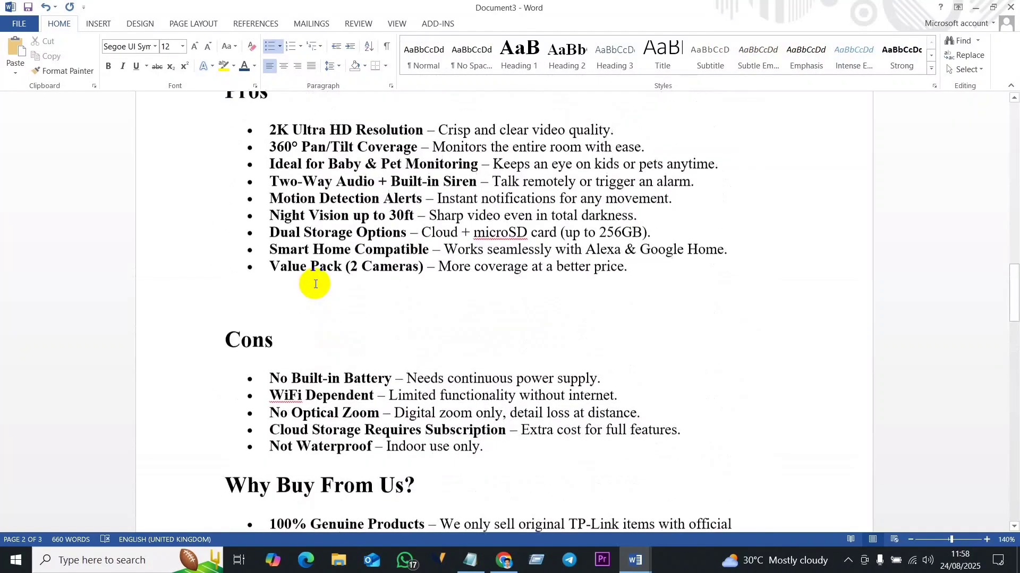
{"action": "scroll", "coordinate": [316, 284], "scroll_direction": "up", "scroll_amount": 4}
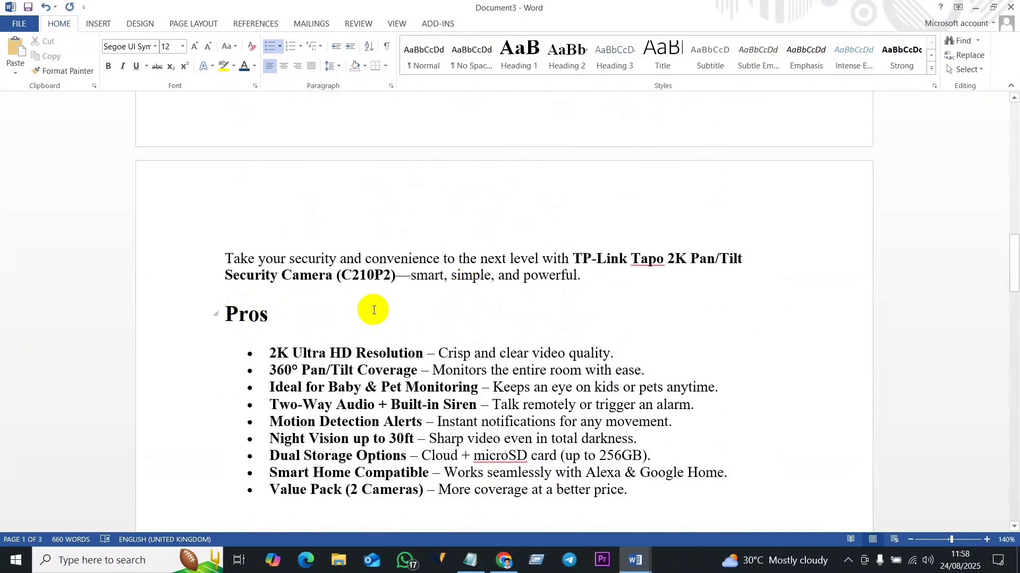
{"action": "scroll", "coordinate": [373, 311], "scroll_direction": "down", "scroll_amount": 16}
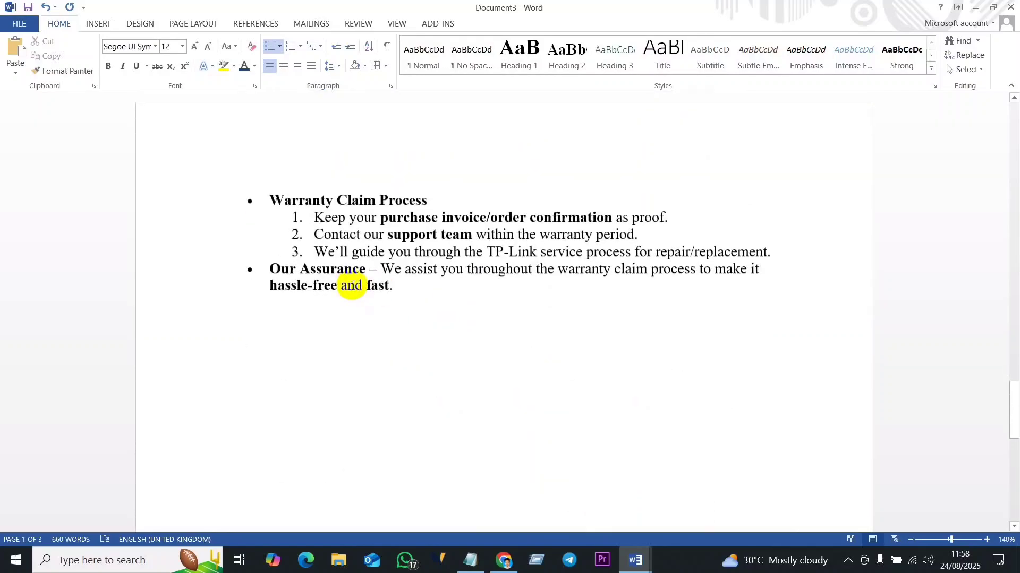
{"action": "scroll", "coordinate": [397, 311], "scroll_direction": "down", "scroll_amount": 2}
{"action": "scroll", "coordinate": [395, 311], "scroll_direction": "down", "scroll_amount": 4}
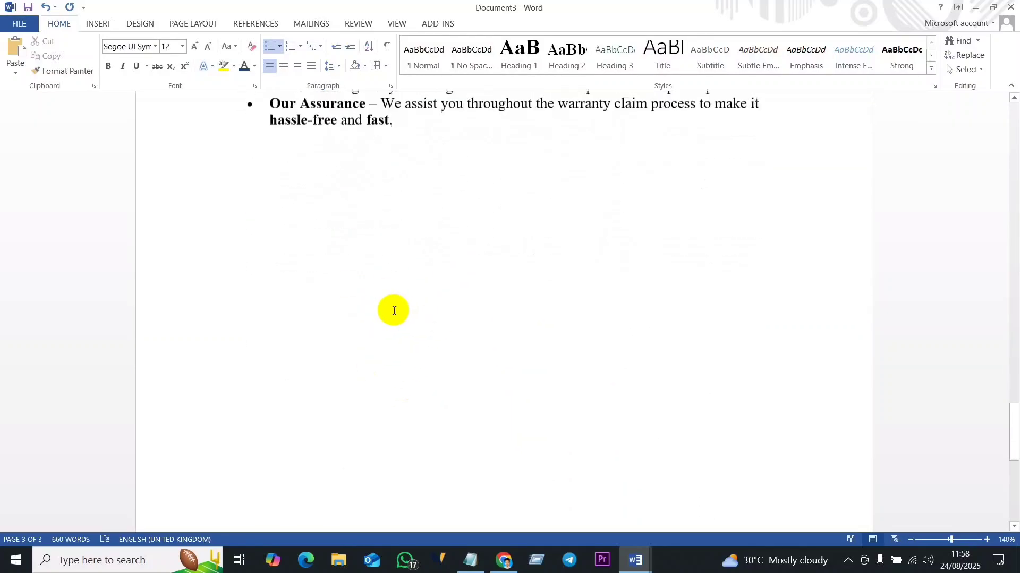
{"action": "scroll", "coordinate": [393, 308], "scroll_direction": "up", "scroll_amount": 5}
{"action": "left_click", "coordinate": [426, 359]}
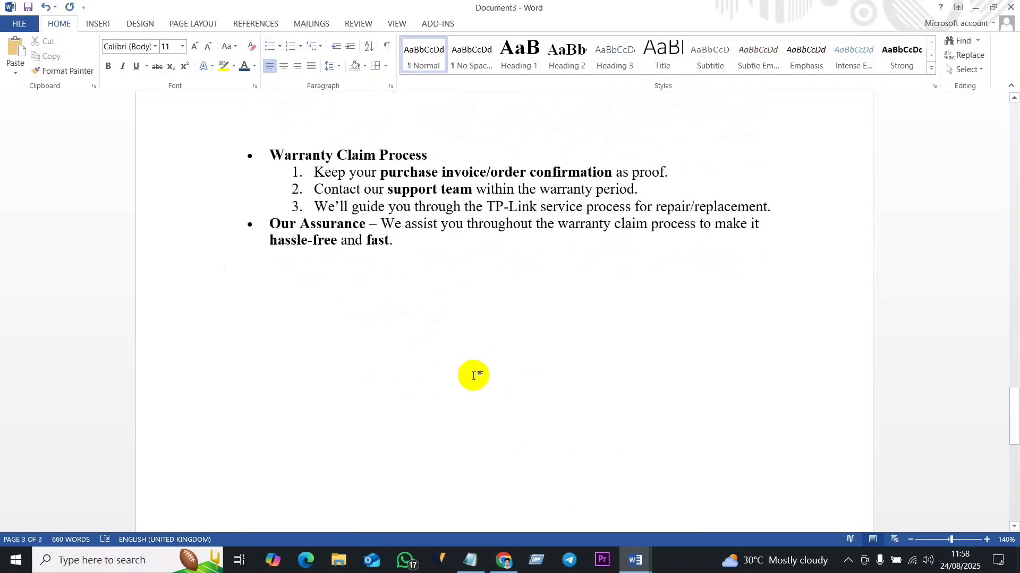
- Return to ChatGPT and submit the prompt "Conclusion" in the same chat
{"action": "left_click", "coordinate": [509, 567]}
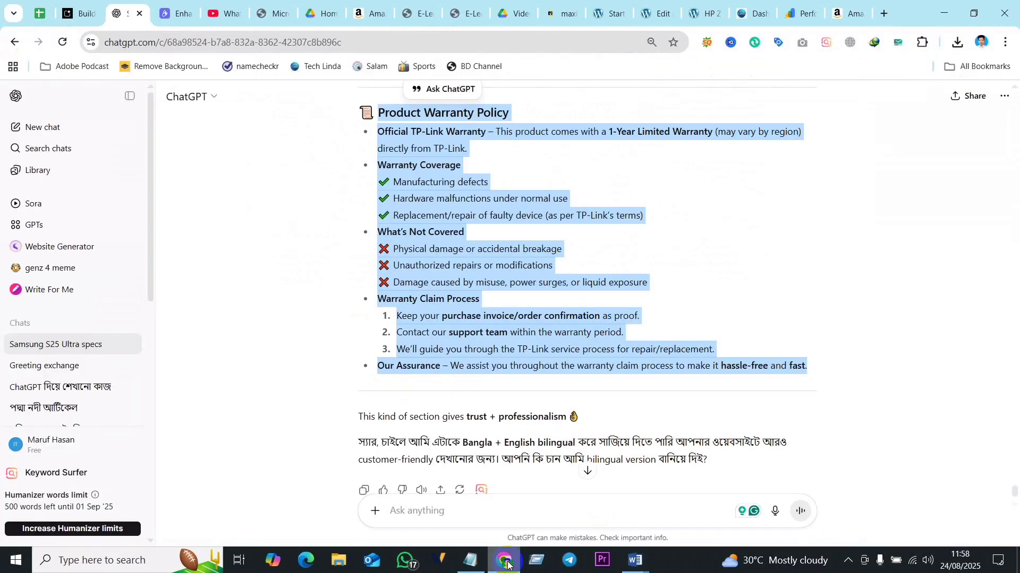
{"action": "left_click", "coordinate": [395, 513]}
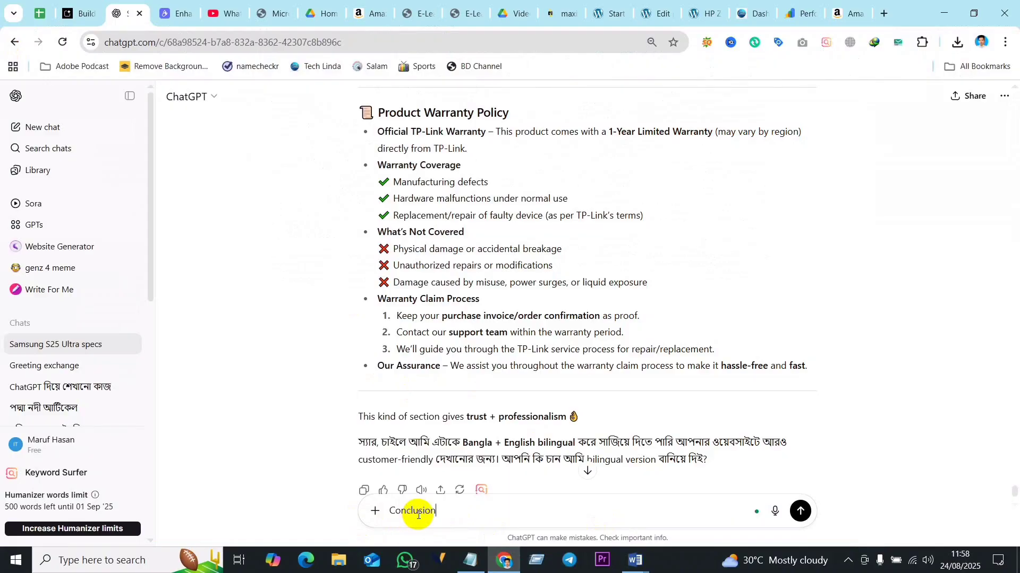
{"action": "key", "text": "Return"}
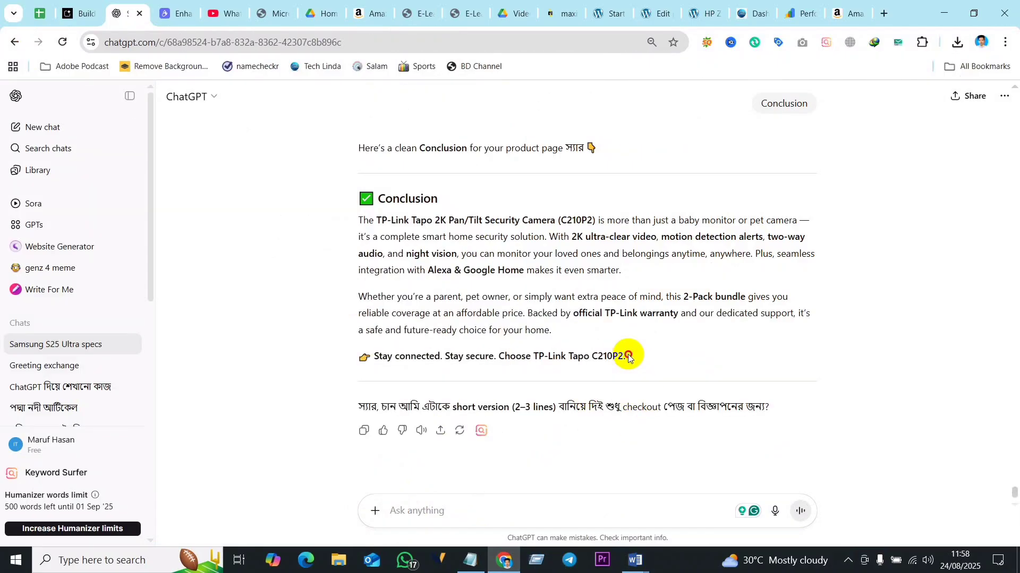
- Copy the Conclusion heading with its paragraphs and closing line, and paste them below the warranty policy in the Word document
{"action": "left_click_drag", "start_coordinate": [628, 357], "coordinate": [376, 198]}
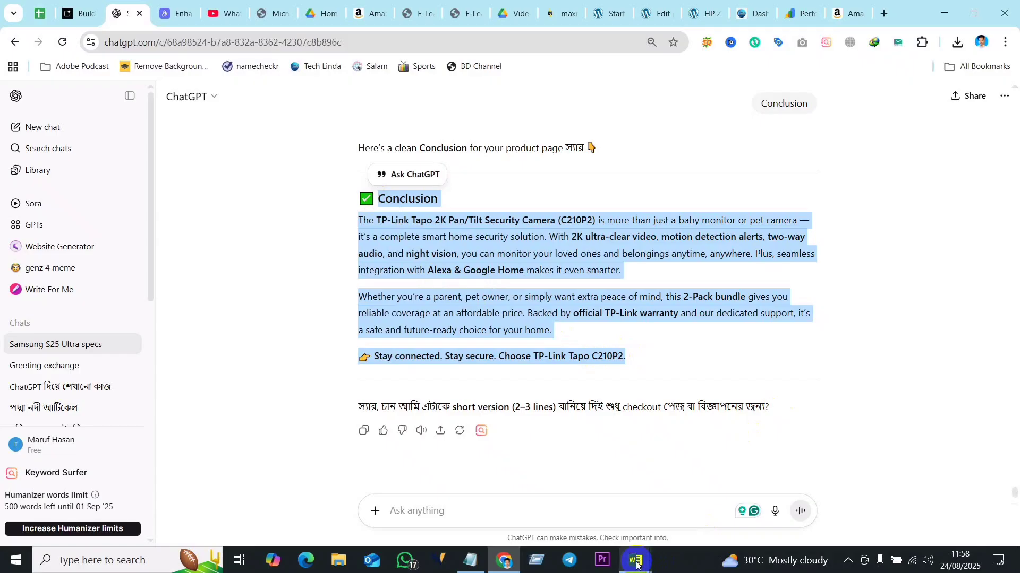
{"action": "mouse_move", "coordinate": [637, 564]}
{"action": "left_click", "coordinate": [771, 485]}
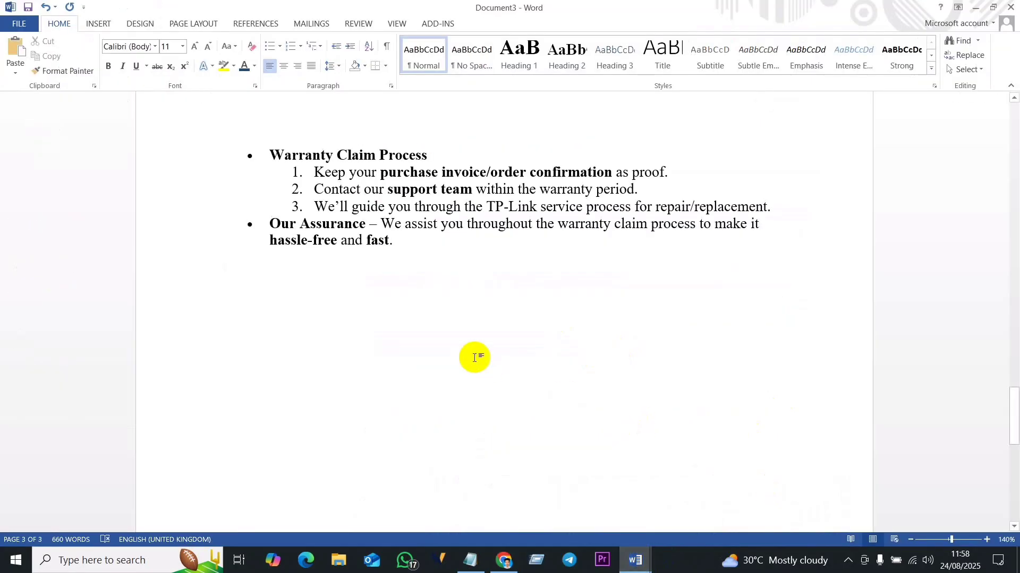
{"action": "key", "text": "ctrl+v"}
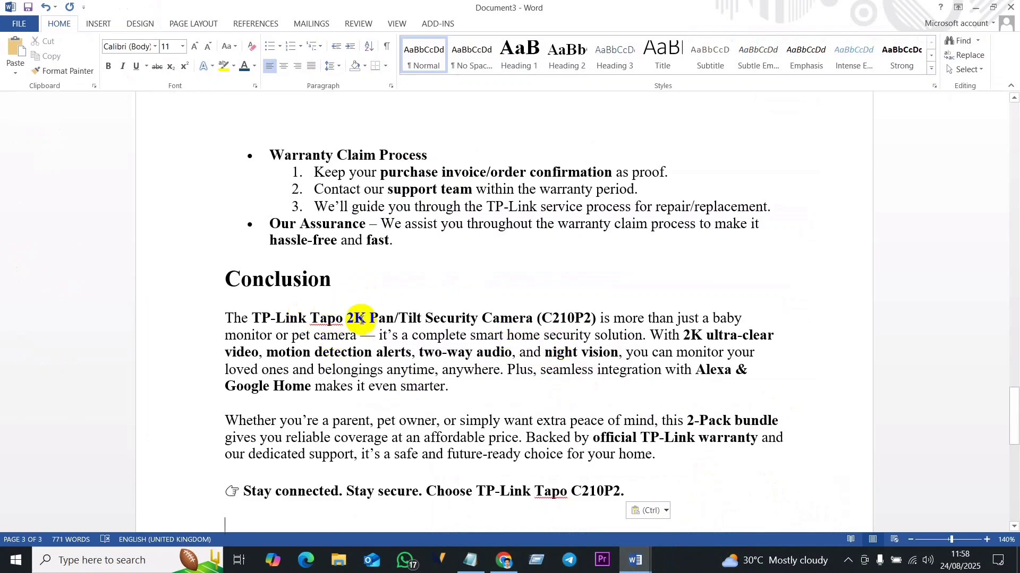
- Remove the pointing-hand symbol before the closing "Stay connected" line and the star before the "Key Features (Highlights)" heading
{"action": "scroll", "coordinate": [478, 382], "scroll_direction": "down", "scroll_amount": 3}
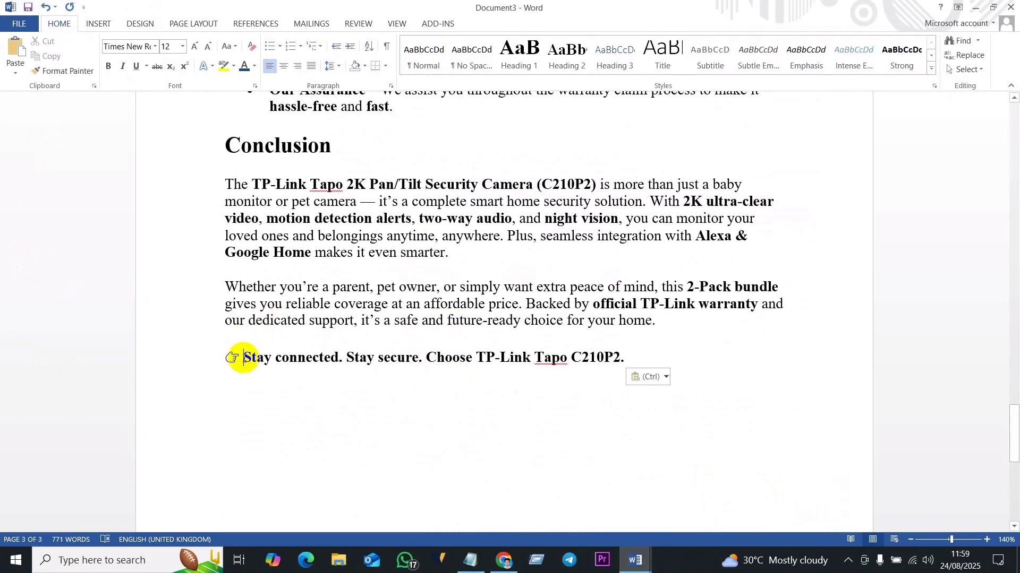
{"action": "key", "text": "BackSpace"}
{"action": "scroll", "coordinate": [421, 416], "scroll_direction": "up", "scroll_amount": 2}
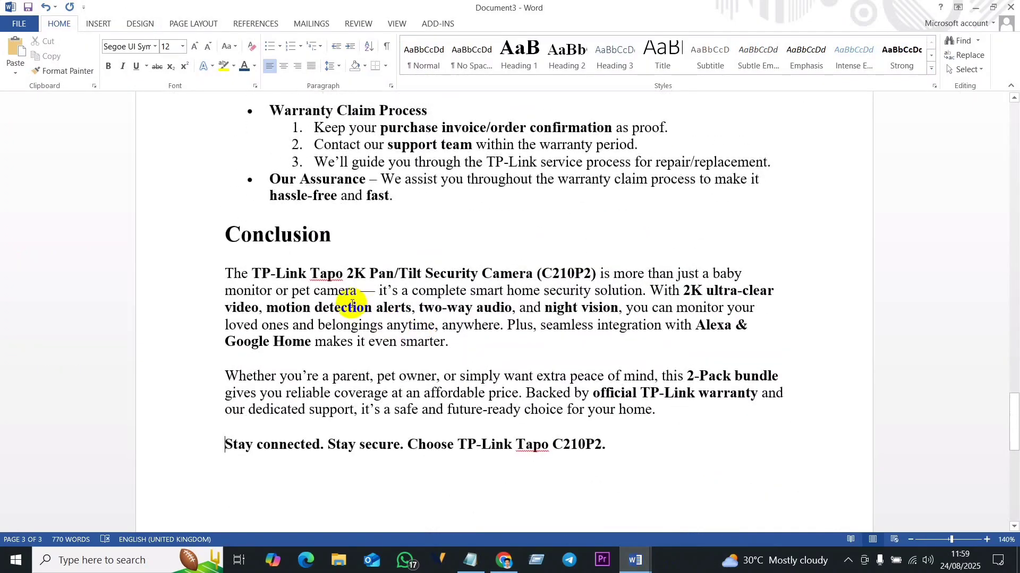
{"action": "scroll", "coordinate": [307, 234], "scroll_direction": "up", "scroll_amount": 15}
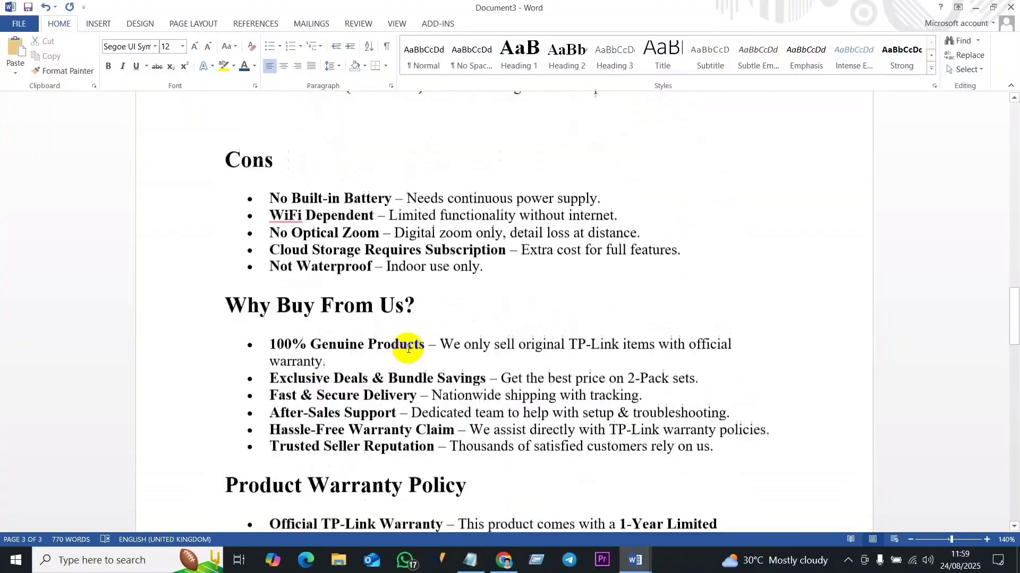
{"action": "scroll", "coordinate": [409, 349], "scroll_direction": "up", "scroll_amount": 20}
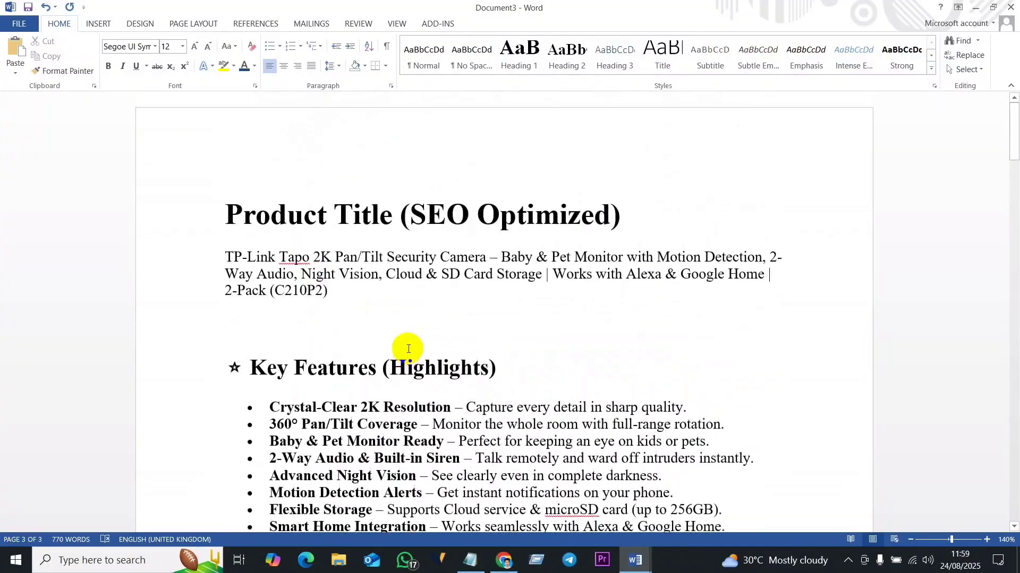
{"action": "scroll", "coordinate": [356, 319], "scroll_direction": "down", "scroll_amount": 4}
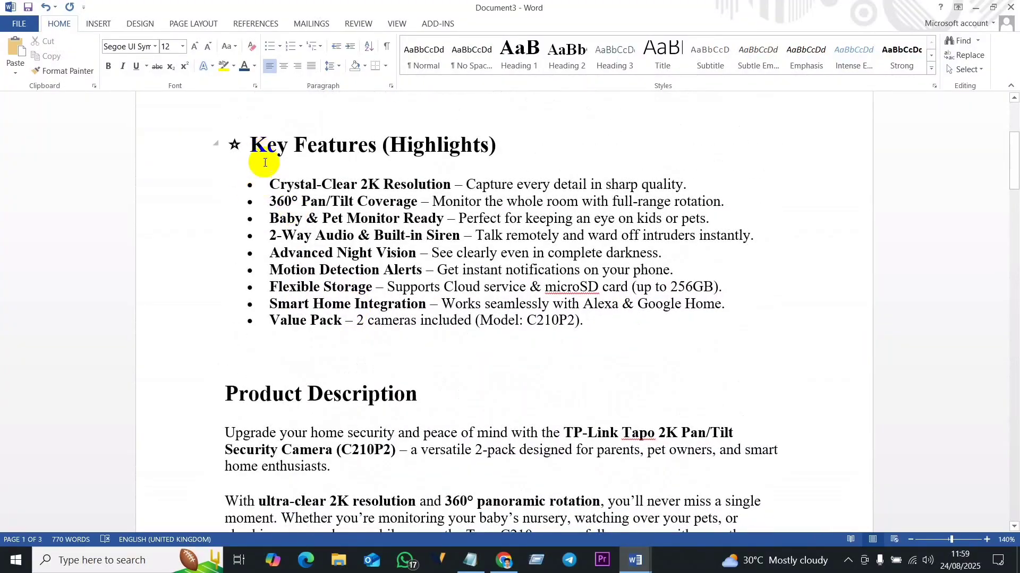
{"action": "left_click", "coordinate": [251, 144]}
{"action": "key", "text": "BackSpace"}
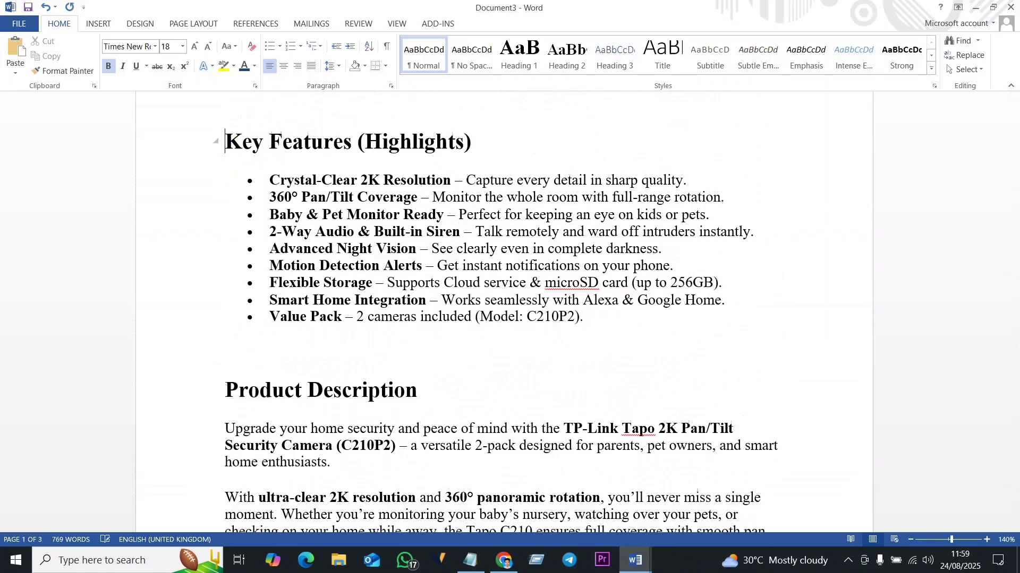
- Review the Key Features bullets, the Product Description paragraphs, and the Pros, Cons and Why Buy From Us sections
{"action": "left_click", "coordinate": [270, 180]}
{"action": "left_click_drag", "start_coordinate": [299, 223], "coordinate": [592, 333]}
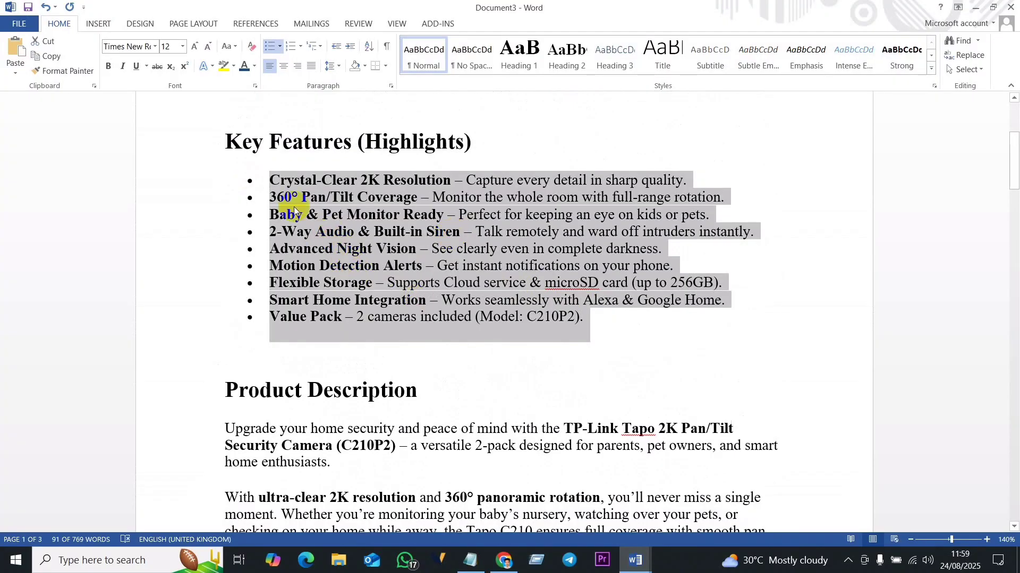
{"action": "left_click", "coordinate": [270, 181]}
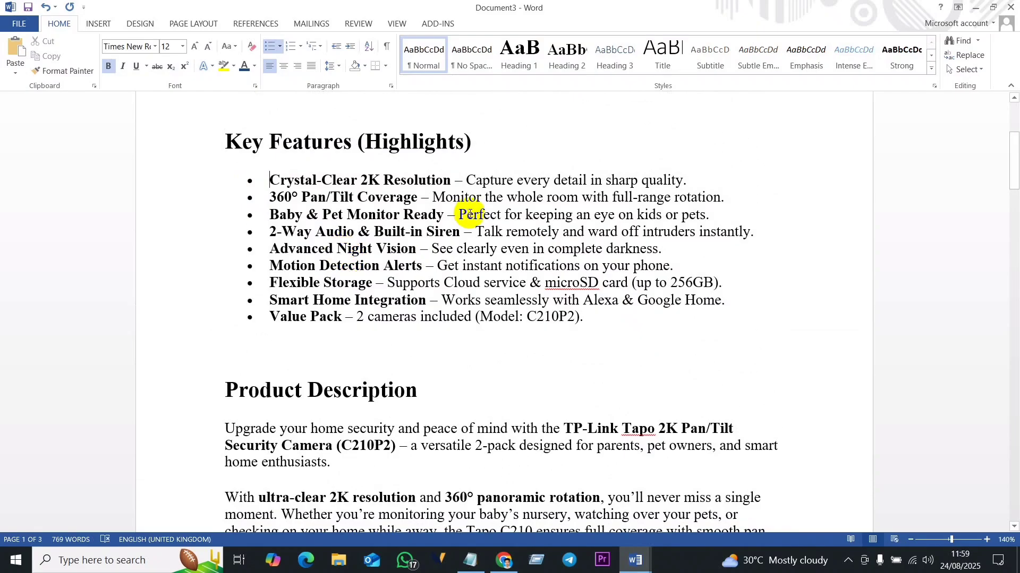
{"action": "scroll", "coordinate": [348, 258], "scroll_direction": "down", "scroll_amount": 10}
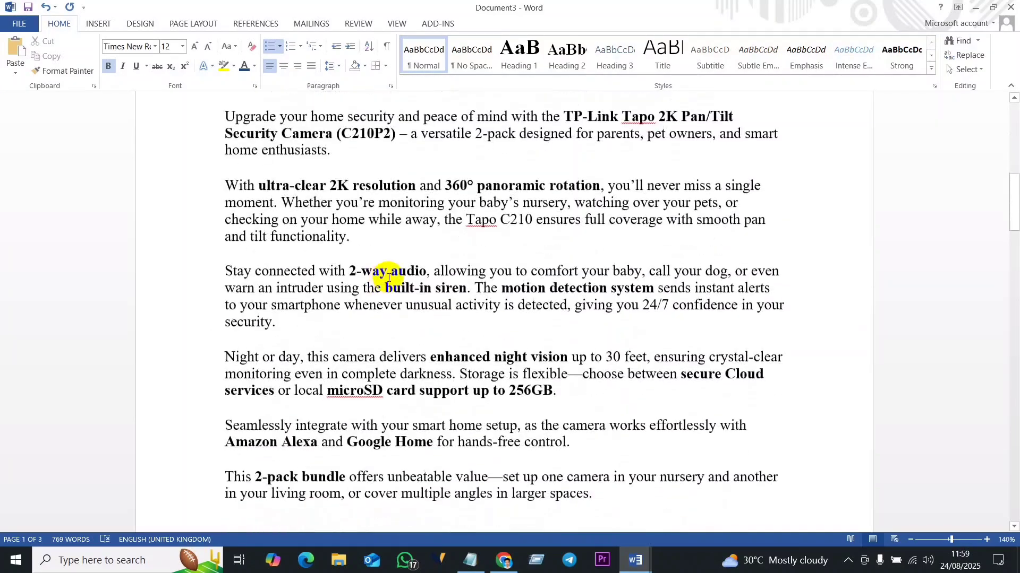
{"action": "scroll", "coordinate": [407, 302], "scroll_direction": "down", "scroll_amount": 12}
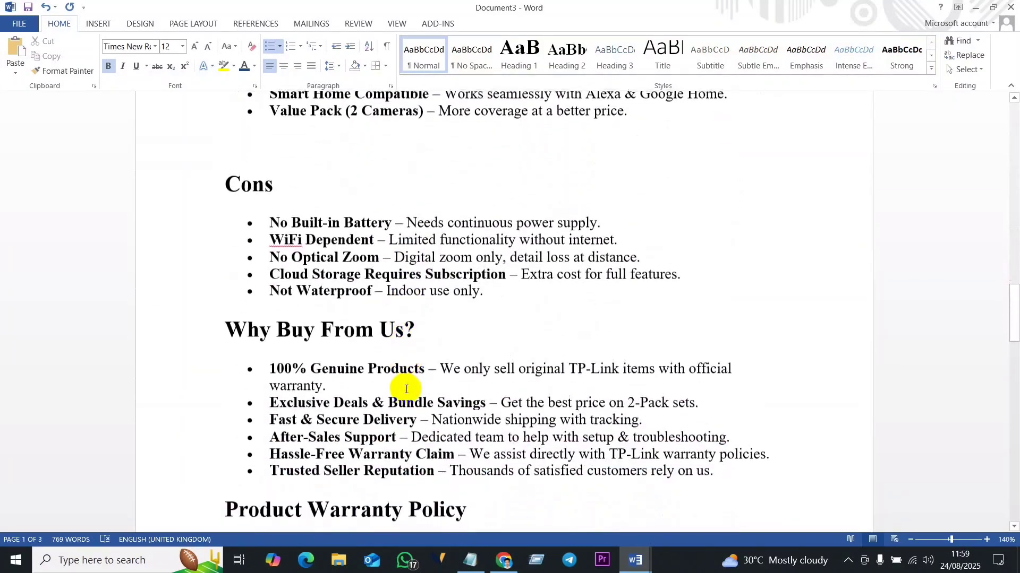
{"action": "scroll", "coordinate": [402, 386], "scroll_direction": "up", "scroll_amount": 5}
{"action": "scroll", "coordinate": [340, 345], "scroll_direction": "down", "scroll_amount": 5}
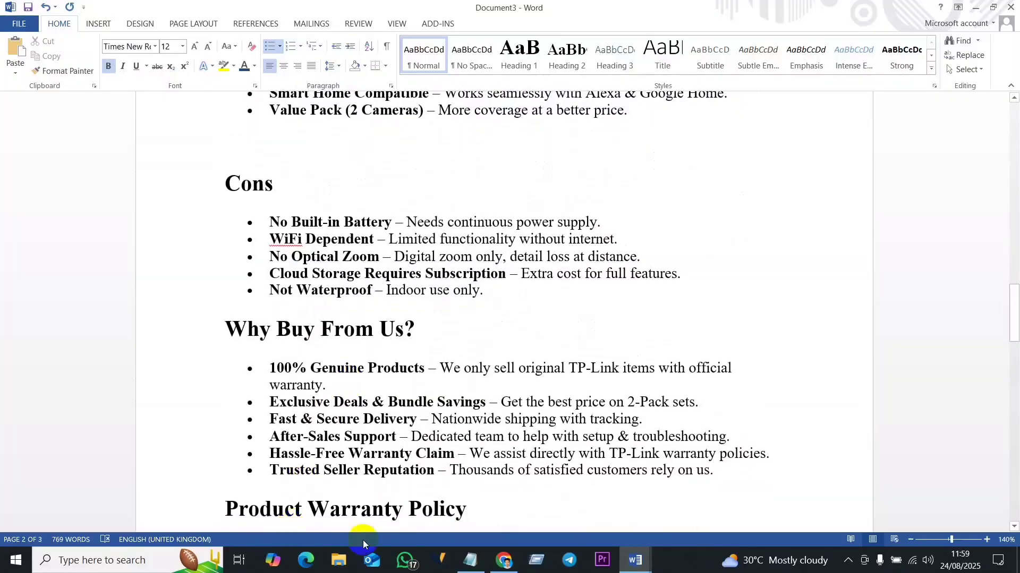
{"action": "left_click", "coordinate": [517, 563]}
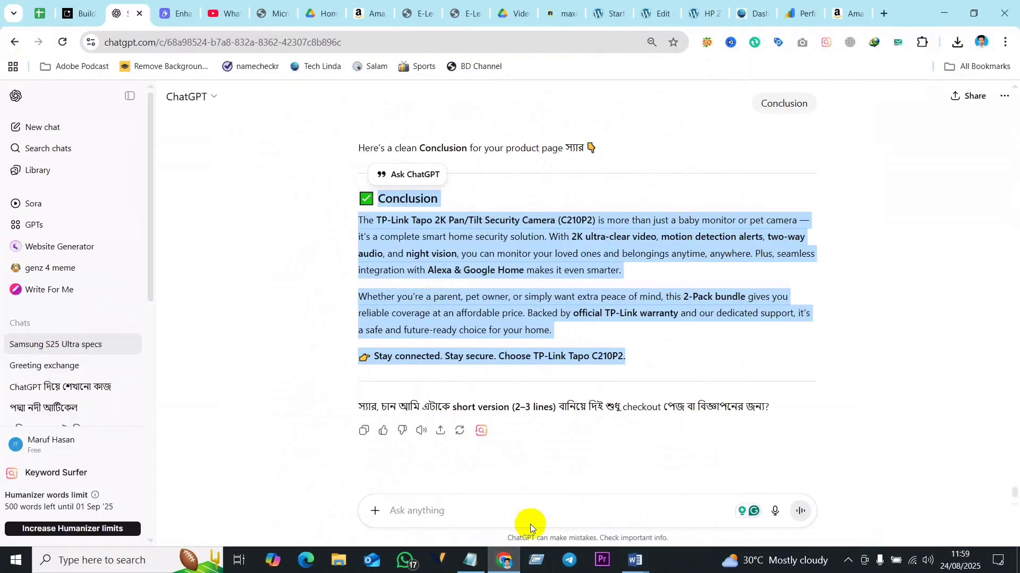
{"action": "mouse_move", "coordinate": [635, 560]}
{"action": "left_click", "coordinate": [686, 528]}
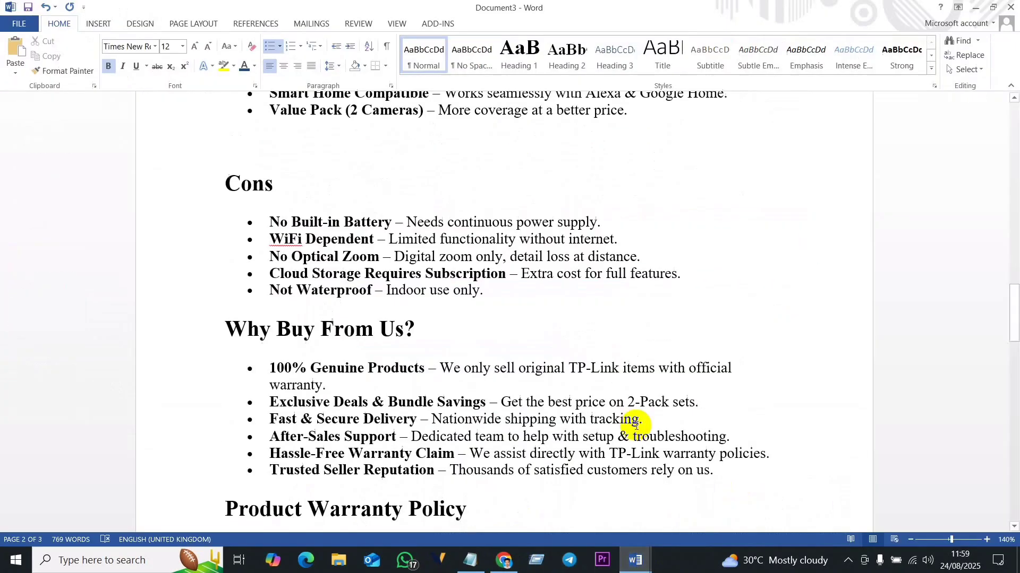
- Copy the Key Features bullets and submit them in ChatGPT with the prompt "In detail discussion about", putting the bullets in quotation marks
{"action": "scroll", "coordinate": [426, 274], "scroll_direction": "up", "scroll_amount": 4}
{"action": "scroll", "coordinate": [426, 273], "scroll_direction": "up", "scroll_amount": 20}
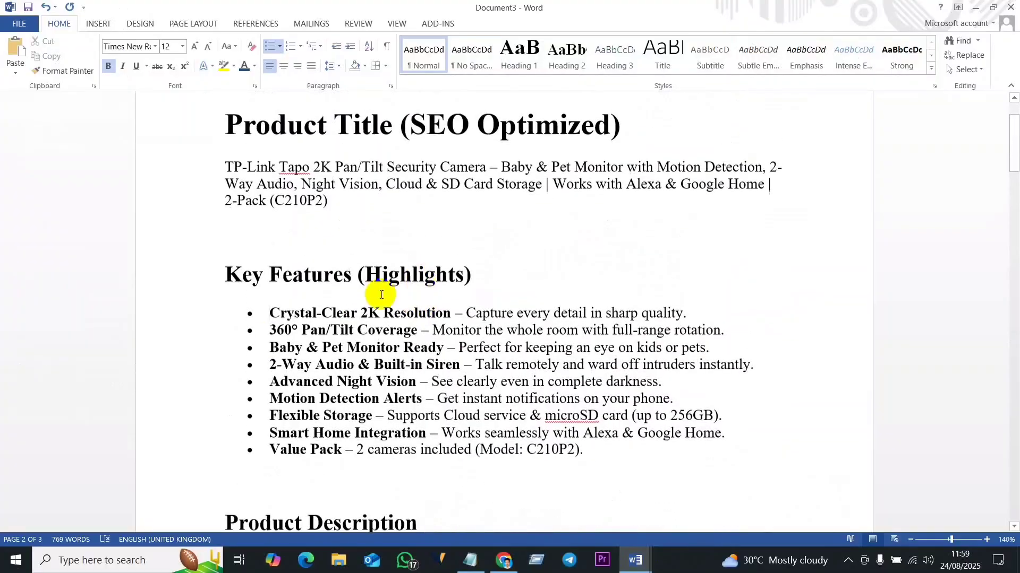
{"action": "left_click_drag", "start_coordinate": [268, 313], "coordinate": [595, 454]}
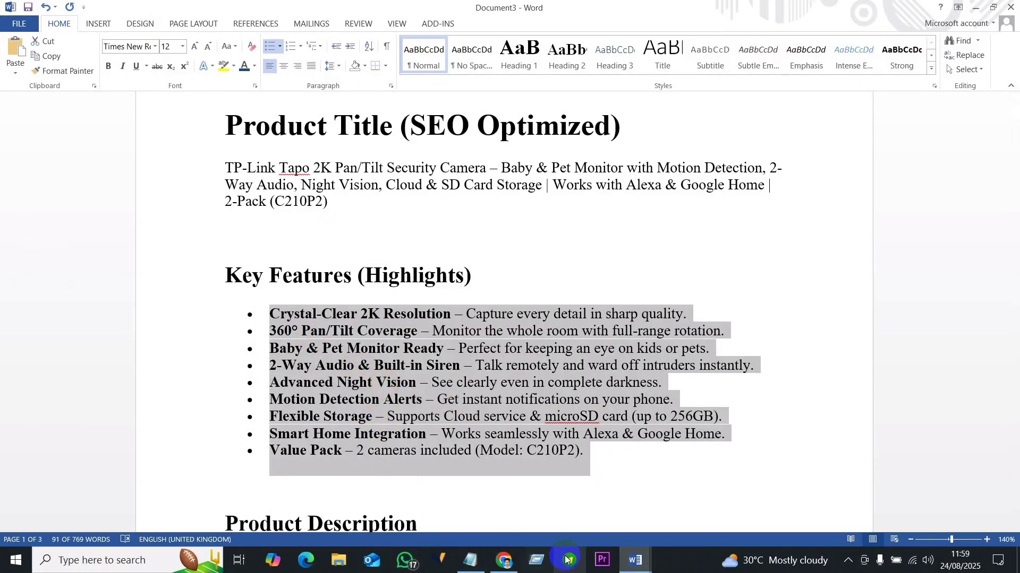
{"action": "left_click", "coordinate": [504, 560]}
{"action": "scroll", "coordinate": [445, 454], "scroll_direction": "down", "scroll_amount": 1}
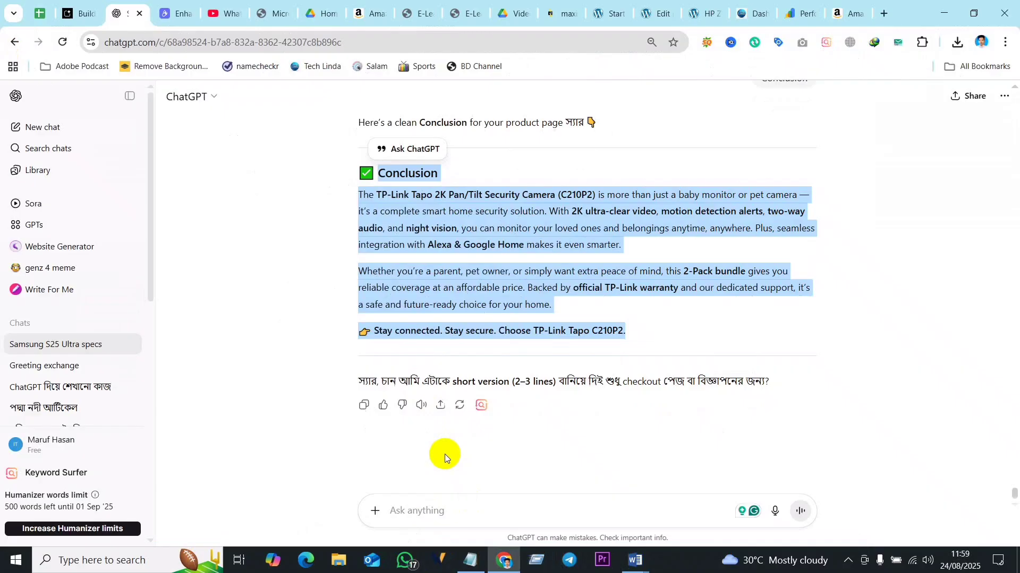
{"action": "left_click", "coordinate": [413, 510]}
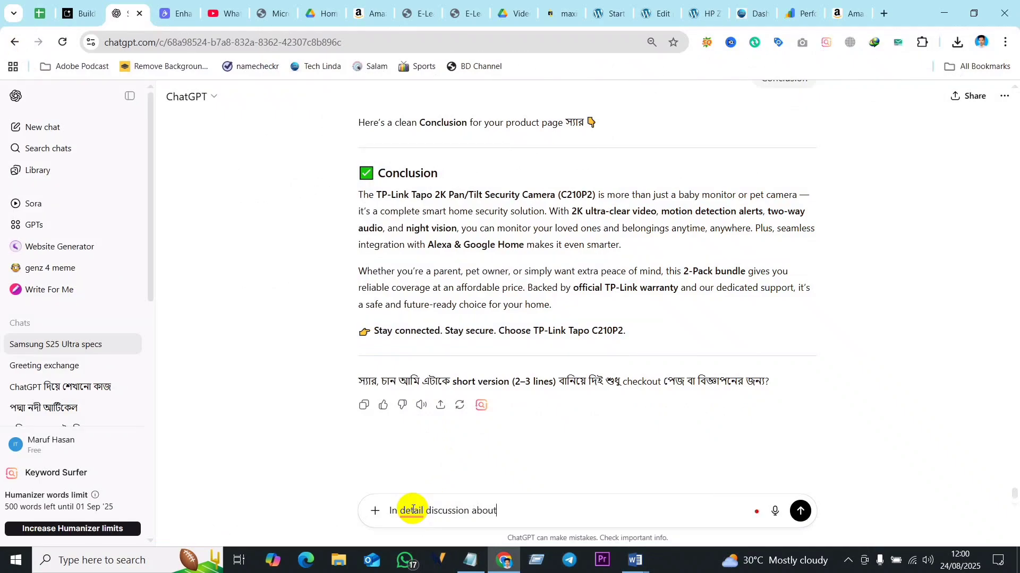
{"action": "type", "text": "•\tCrystal-Clear 2K Resolution – Capture every detail in sharp quality. •\t360° Pan/Tilt Coverage – Monitor the whole room with full-range rotation. •\tBaby & Pet Monitor Ready – Perfect for keeping an eye on kids or pets. •\t2-Way Audio & Built-in Siren – Talk remotely and ward off intruders instantly. •\tAdvanced Night Vision – See clearly even in complete darkness. •\tMotion Detection Alerts – Get instant notifications on your phone. •\tFlexible Storage – Supports Cloud service & microSD card (up to 256GB). •\tSmart Home Integration – Works seamlessly with Alexa & Google Home. •\tValue Pack – 2 cameras included (Model: C210P2)."}
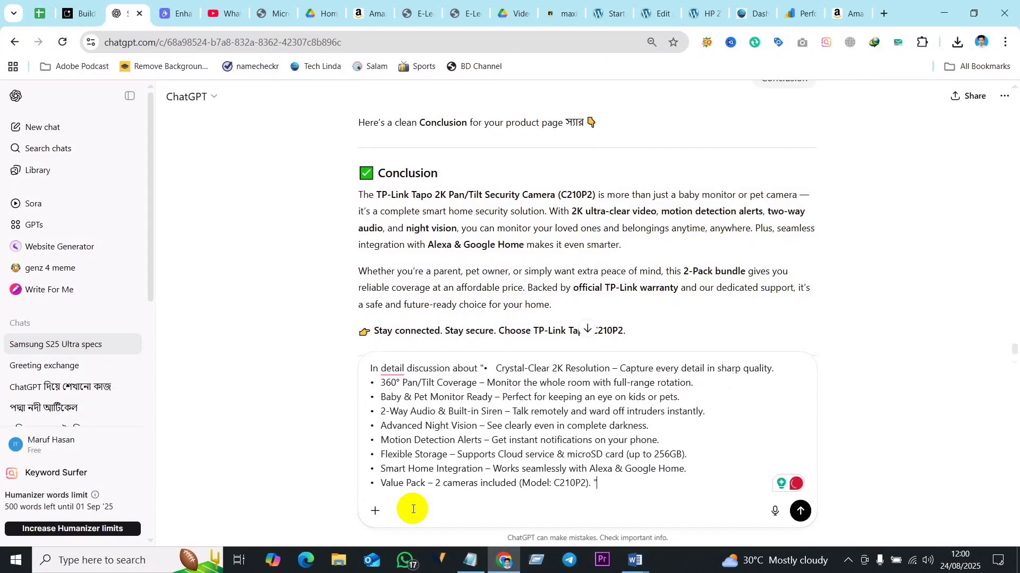
{"action": "key", "text": "Return"}
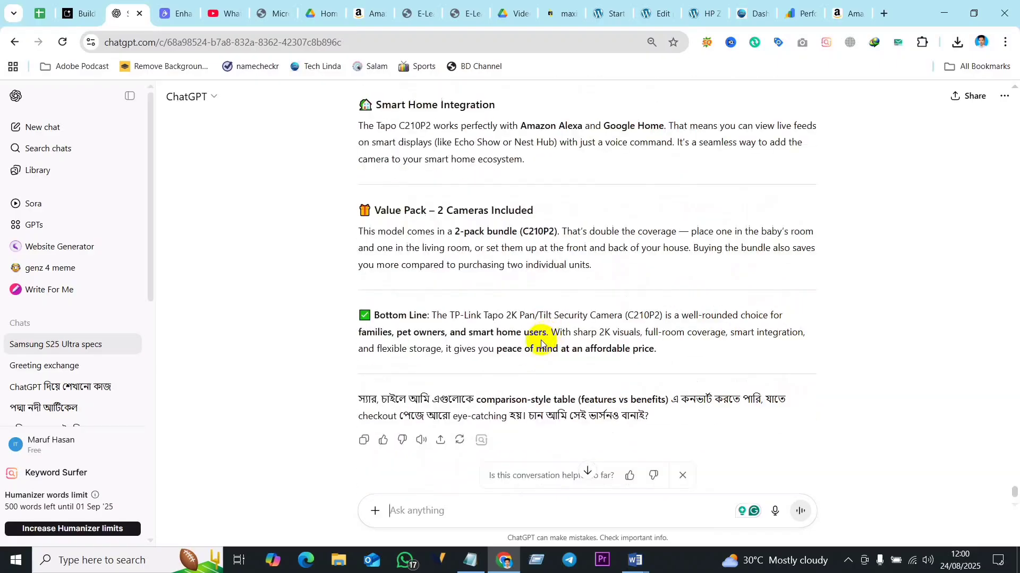
- Copy the detailed feature discussion through its Bottom Line paragraph and paste it above the Pros heading in the Document3 Word file
{"action": "left_click_drag", "start_coordinate": [659, 354], "coordinate": [382, 204]}
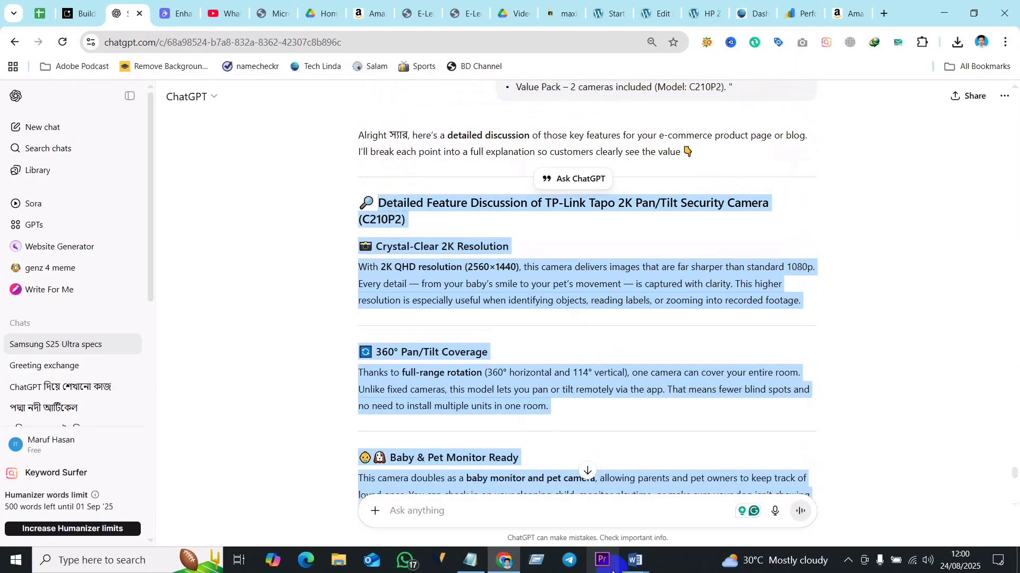
{"action": "mouse_move", "coordinate": [635, 560]}
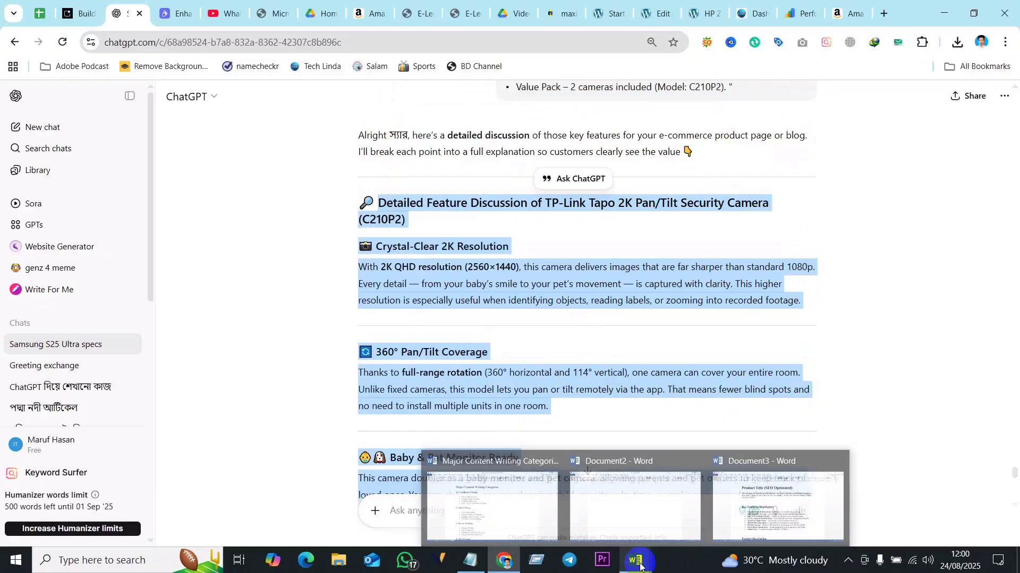
{"action": "left_click", "coordinate": [774, 511]}
{"action": "scroll", "coordinate": [552, 334], "scroll_direction": "down", "scroll_amount": 3}
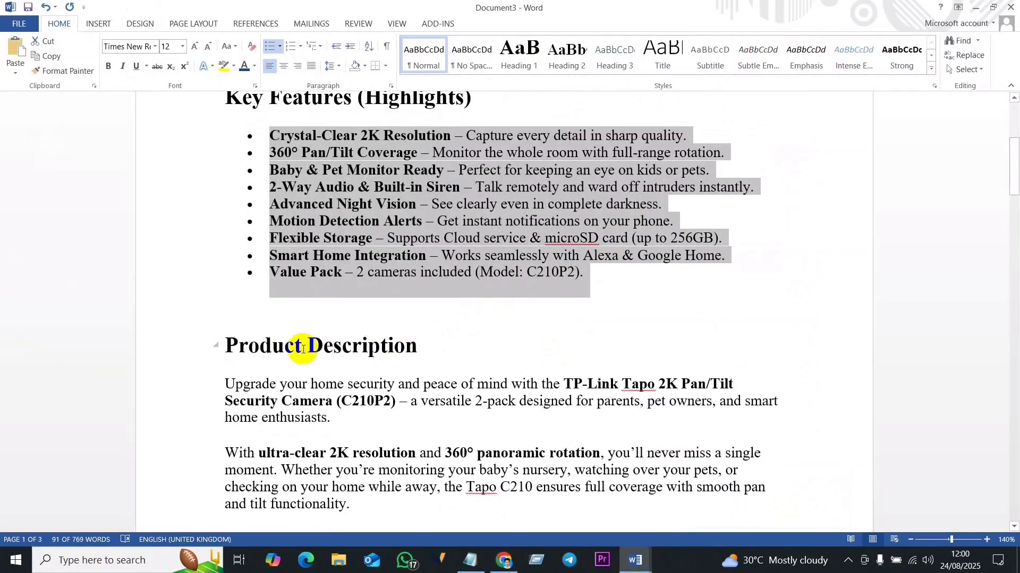
{"action": "scroll", "coordinate": [451, 377], "scroll_direction": "down", "scroll_amount": 3}
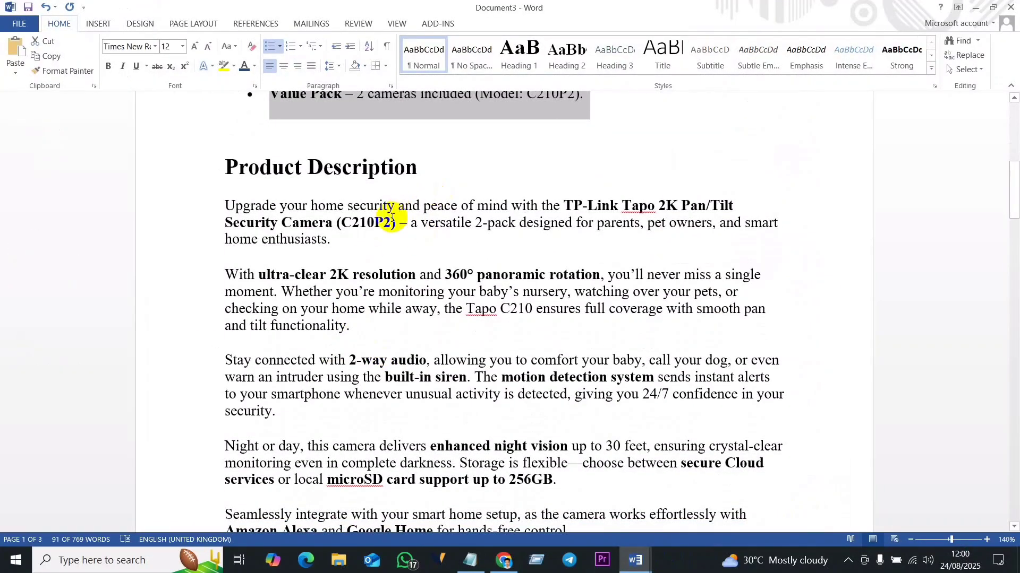
{"action": "scroll", "coordinate": [387, 292], "scroll_direction": "down", "scroll_amount": 8}
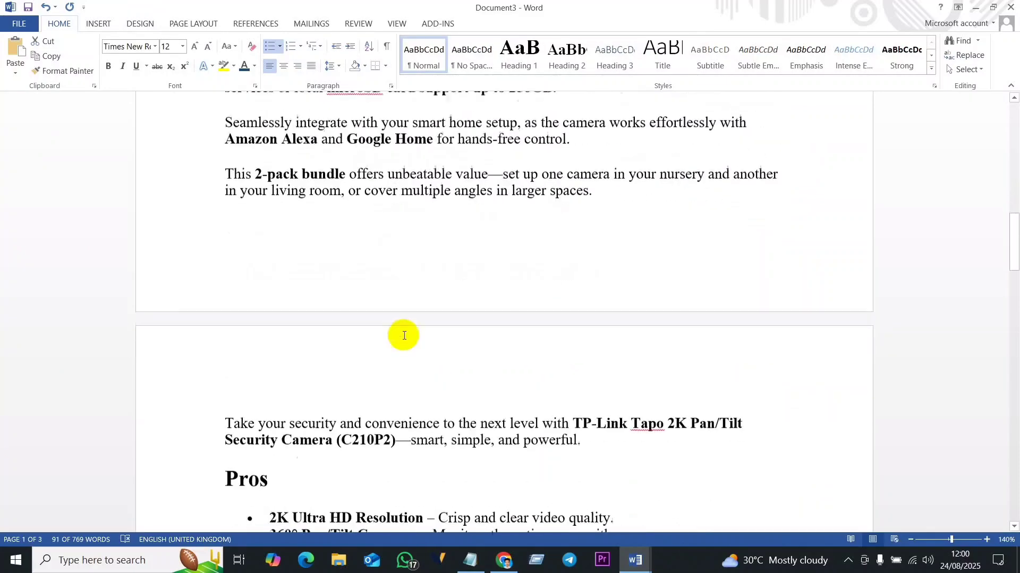
{"action": "scroll", "coordinate": [383, 305], "scroll_direction": "down", "scroll_amount": 3}
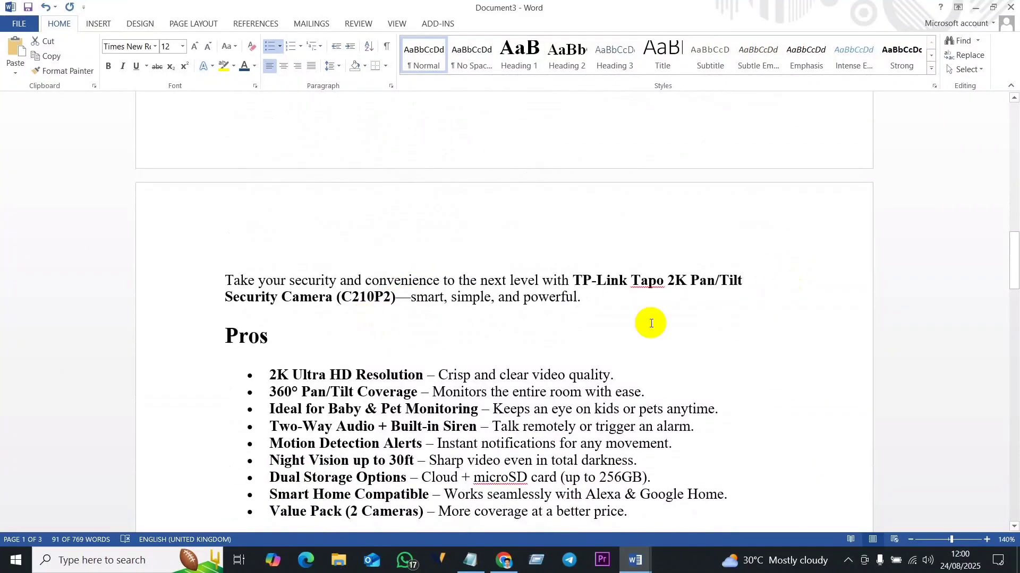
{"action": "scroll", "coordinate": [627, 314], "scroll_direction": "down", "scroll_amount": 1}
{"action": "left_click", "coordinate": [601, 256]}
{"action": "key", "text": "Return"}
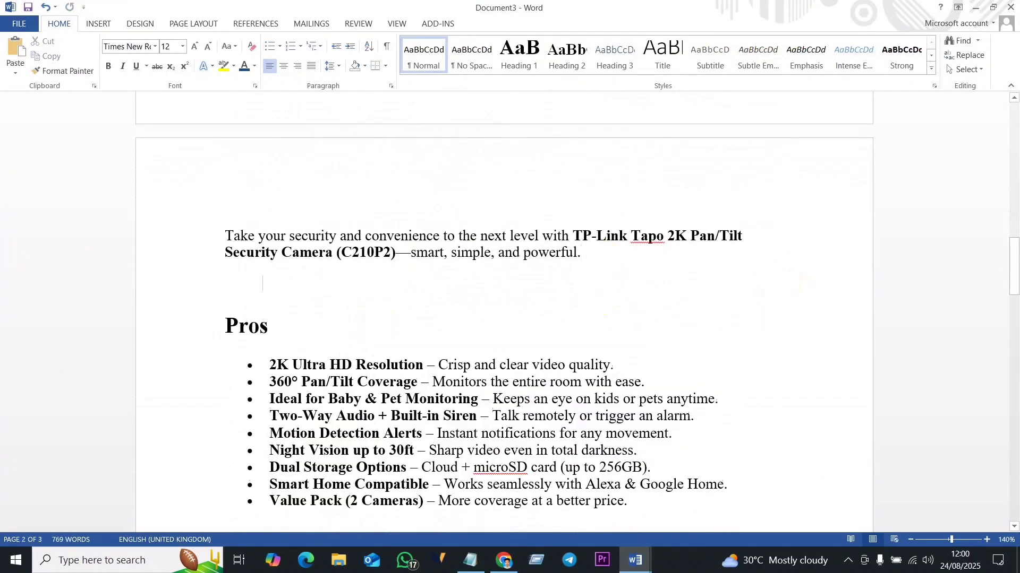
{"action": "key", "text": "ctrl+v"}
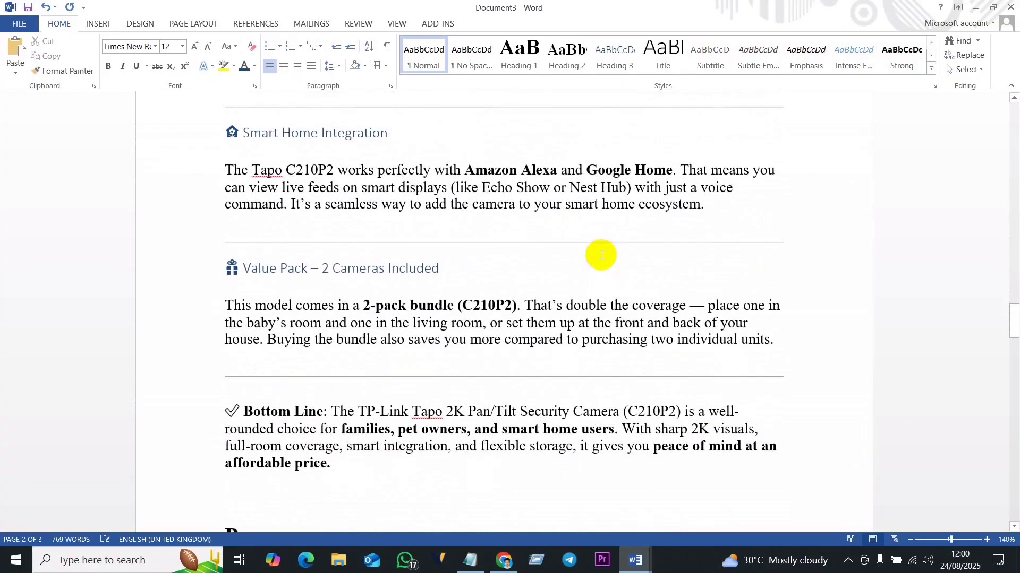
{"action": "scroll", "coordinate": [478, 371], "scroll_direction": "down", "scroll_amount": 3}
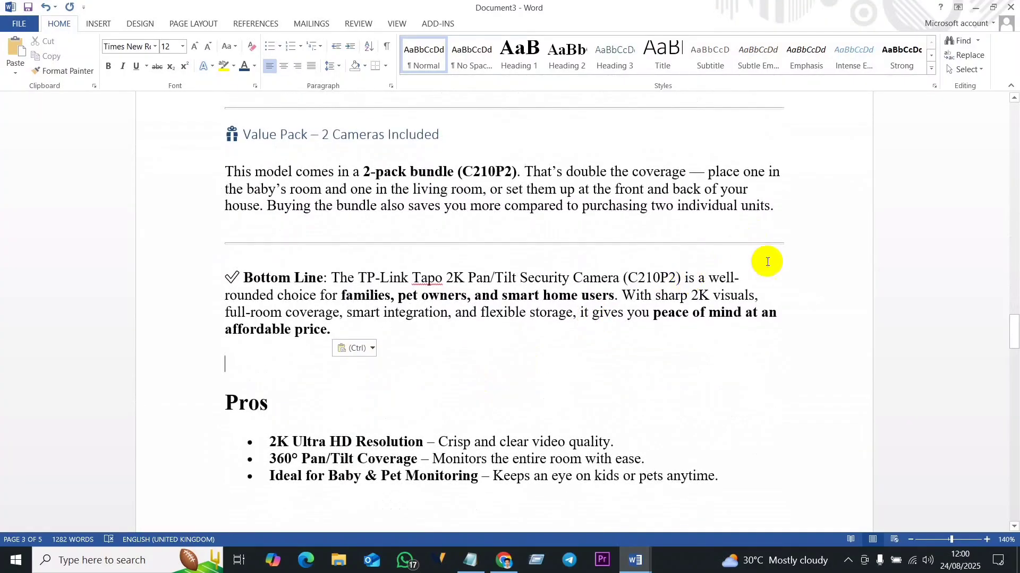
- Delete the divider lines above the Bottom Line, Value Pack, Smart Home Integration, Flexible Storage and Motion Detection Alerts sections
{"action": "left_click", "coordinate": [787, 245]}
{"action": "key", "text": "BackSpace"}
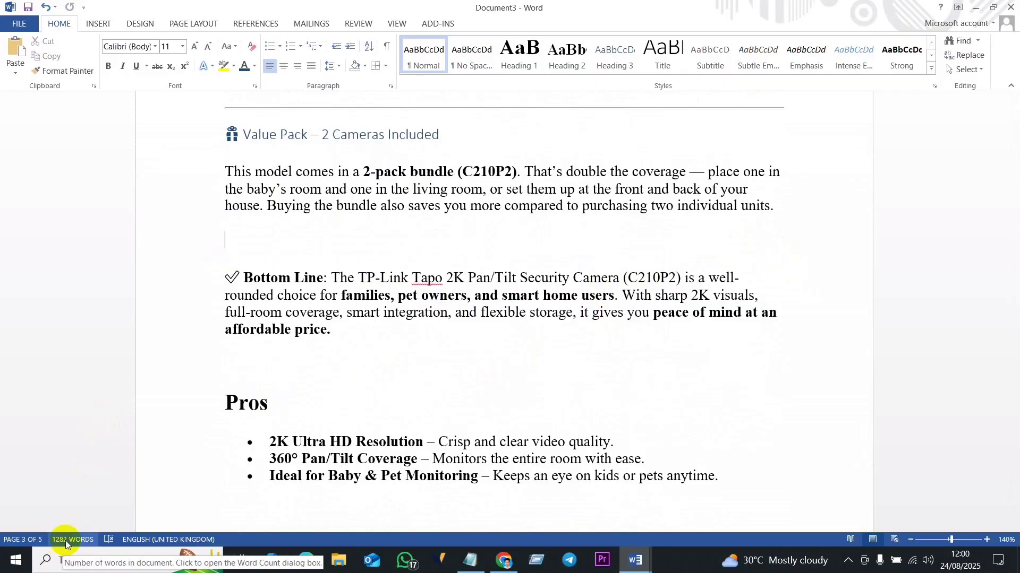
{"action": "scroll", "coordinate": [362, 341], "scroll_direction": "up", "scroll_amount": 3}
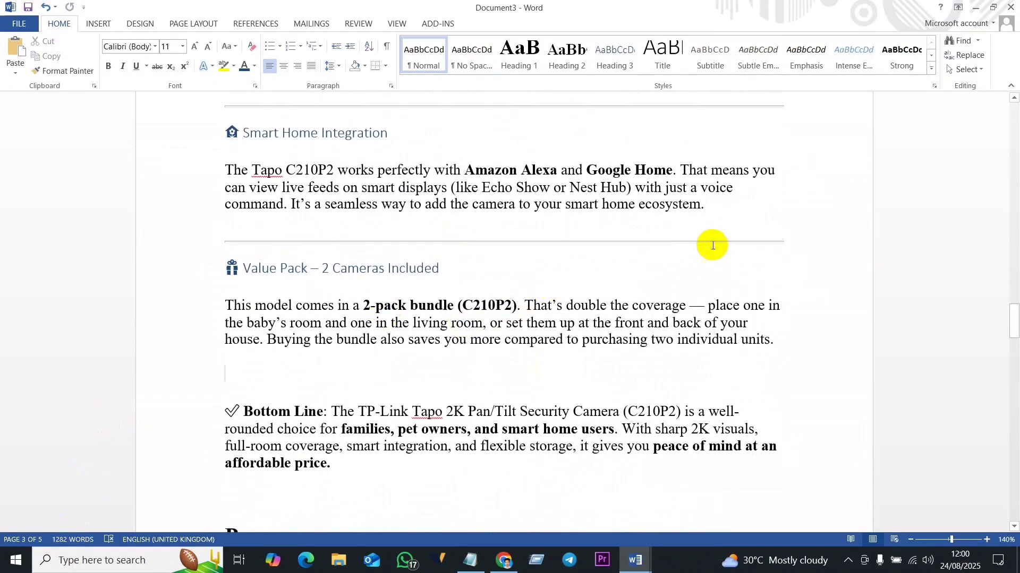
{"action": "left_click", "coordinate": [785, 240]}
{"action": "key", "text": "BackSpace"}
{"action": "scroll", "coordinate": [418, 212], "scroll_direction": "up", "scroll_amount": 3}
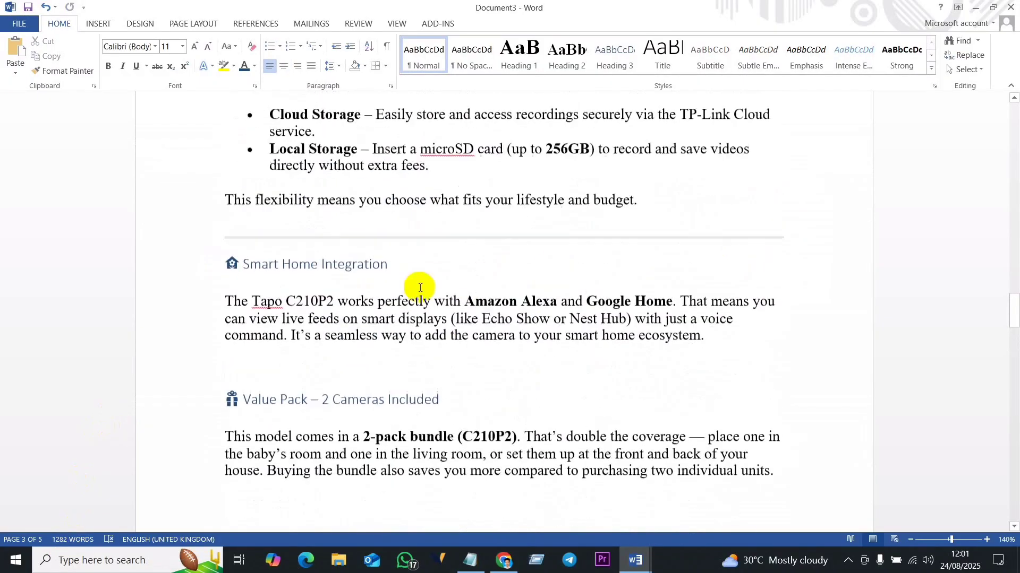
{"action": "left_click", "coordinate": [788, 240]}
{"action": "key", "text": "BackSpace"}
{"action": "scroll", "coordinate": [562, 263], "scroll_direction": "up", "scroll_amount": 3}
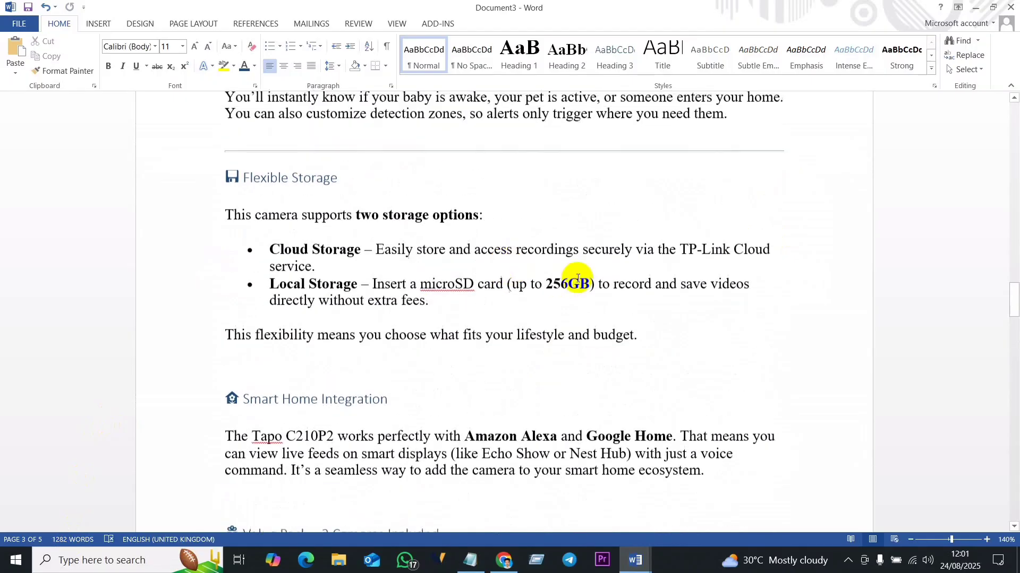
{"action": "left_click", "coordinate": [788, 152]}
{"action": "key", "text": "BackSpace"}
{"action": "scroll", "coordinate": [439, 276], "scroll_direction": "up", "scroll_amount": 6}
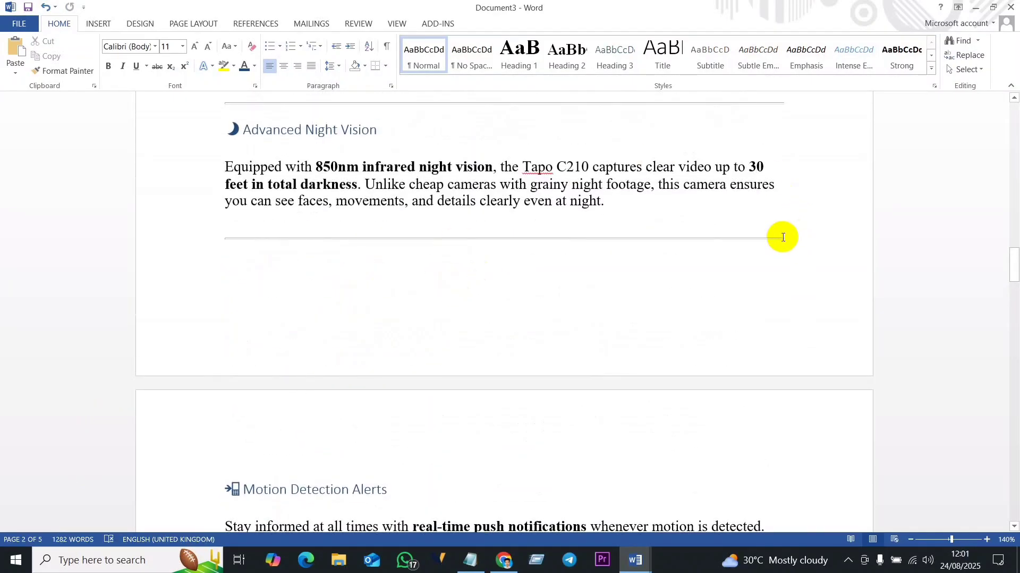
{"action": "left_click", "coordinate": [788, 237]}
{"action": "key", "text": "BackSpace"}
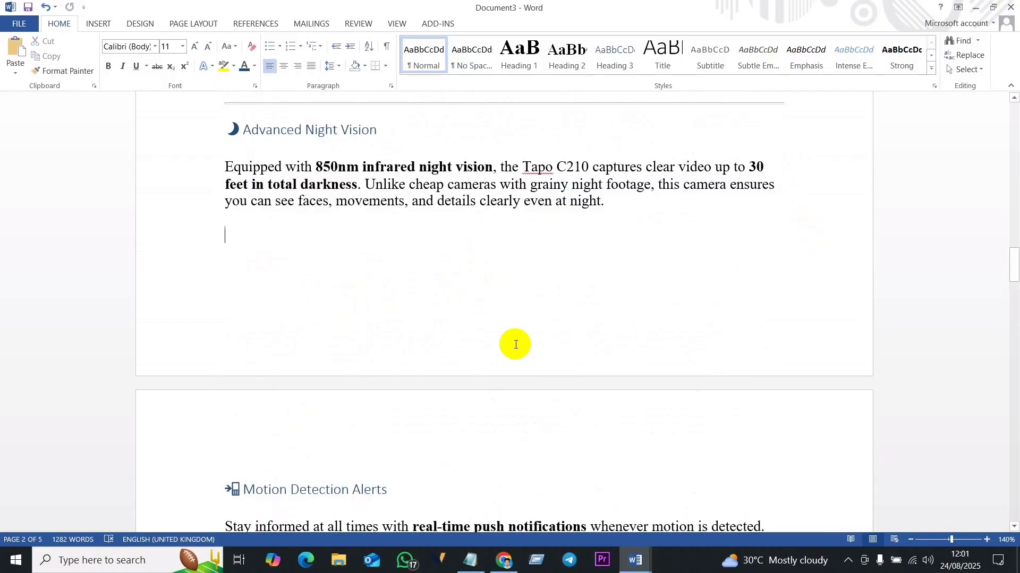
{"action": "scroll", "coordinate": [403, 371], "scroll_direction": "down", "scroll_amount": 5}
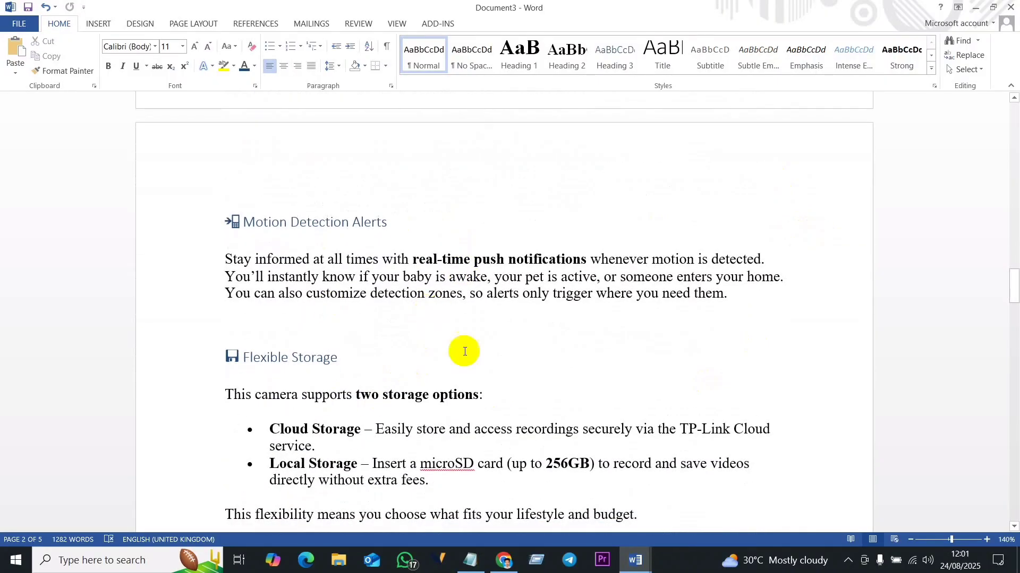
{"action": "scroll", "coordinate": [462, 348], "scroll_direction": "up", "scroll_amount": 10}
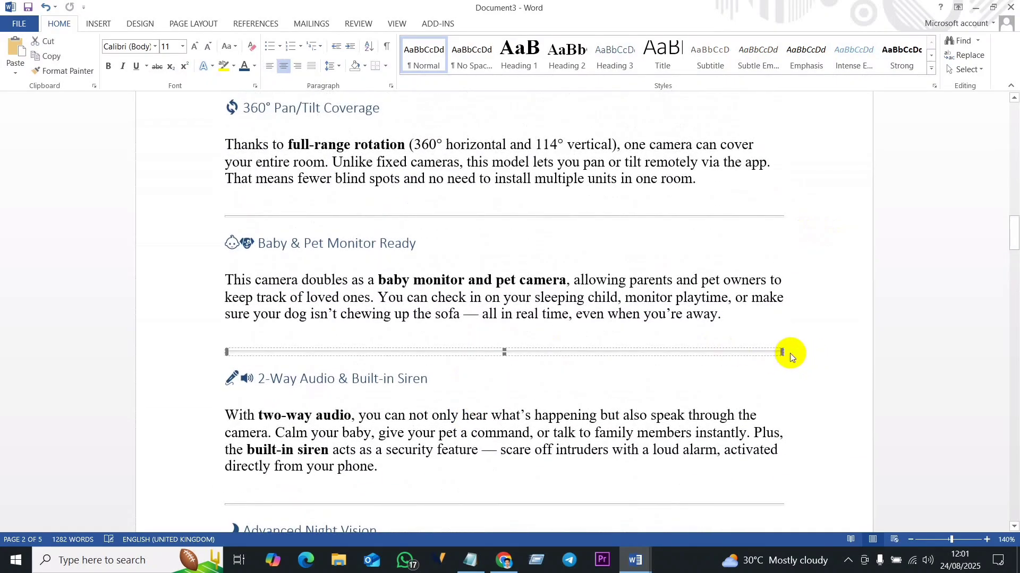
- Switch to ChatGPT and submit the prompt "Meta title and meta description" in the same chat
{"action": "key", "text": "alt+Tab"}
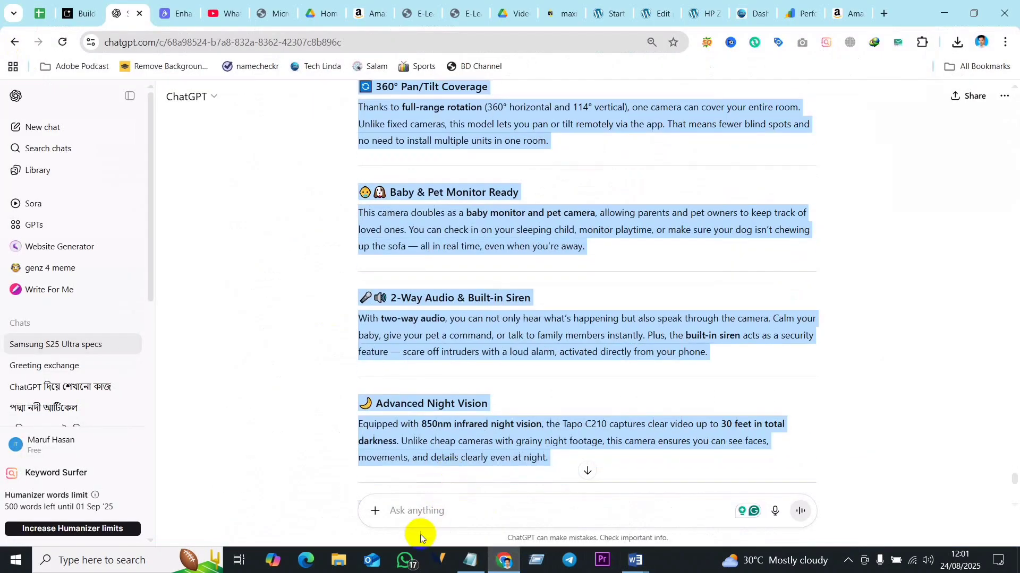
{"action": "left_click", "coordinate": [419, 510]}
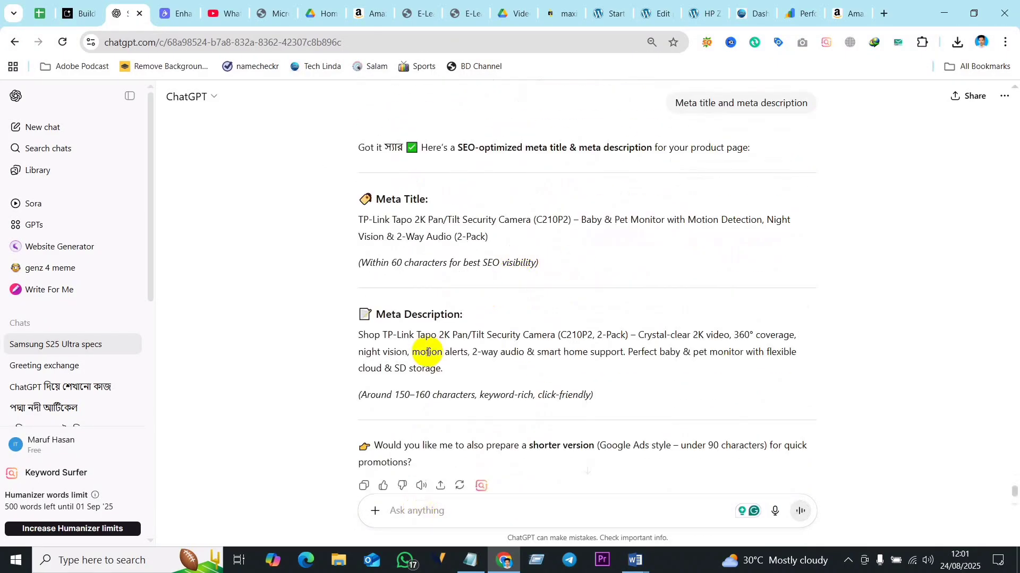
{"action": "scroll", "coordinate": [479, 304], "scroll_direction": "down", "scroll_amount": 2}
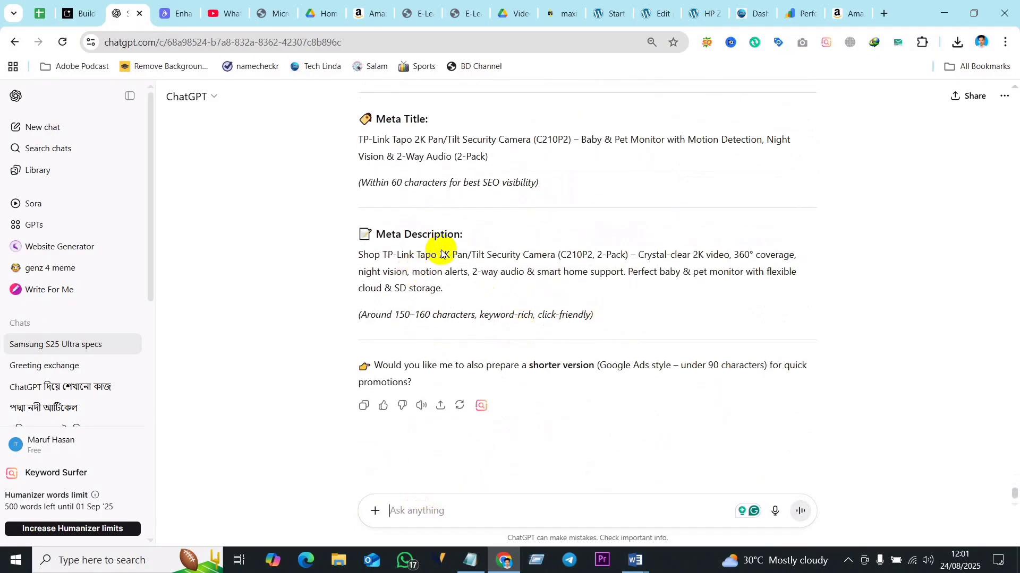
{"action": "scroll", "coordinate": [478, 250], "scroll_direction": "up", "scroll_amount": 1}
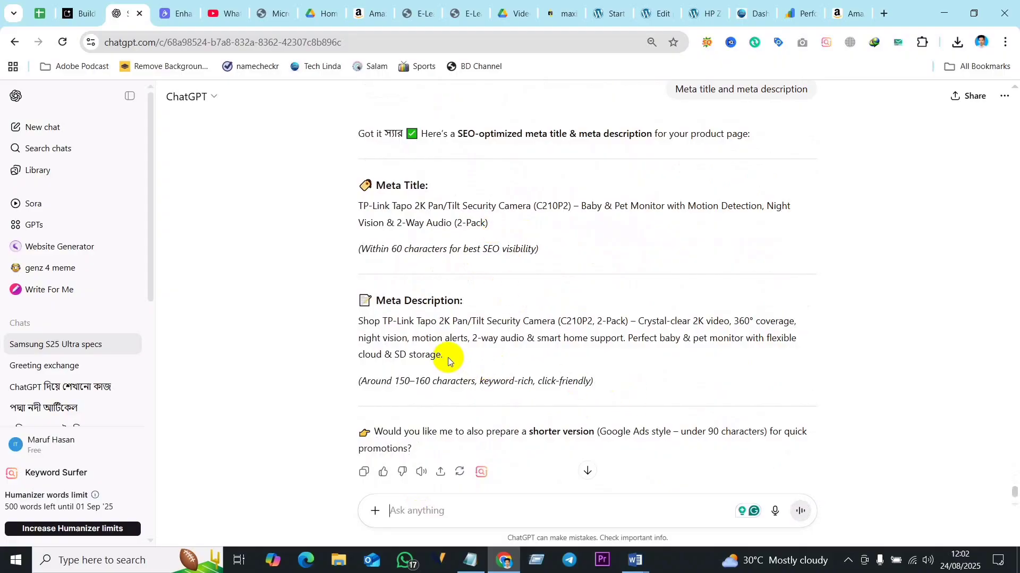
- Copy the meta title text through the meta description and paste it on a new line below the Product Title heading in Word
{"action": "left_click_drag", "start_coordinate": [447, 358], "coordinate": [360, 210]}
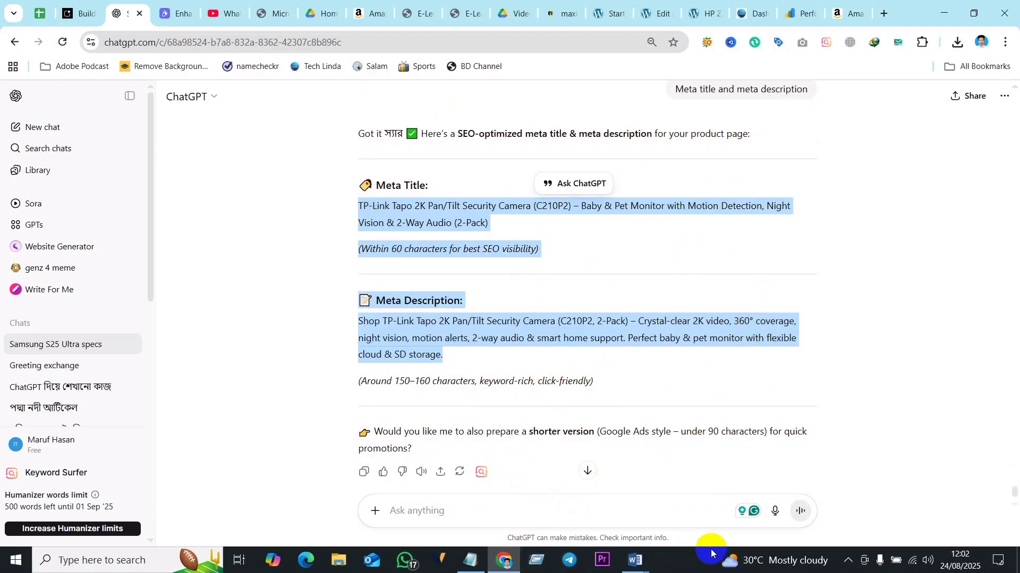
{"action": "mouse_move", "coordinate": [639, 564]}
{"action": "left_click", "coordinate": [770, 521]}
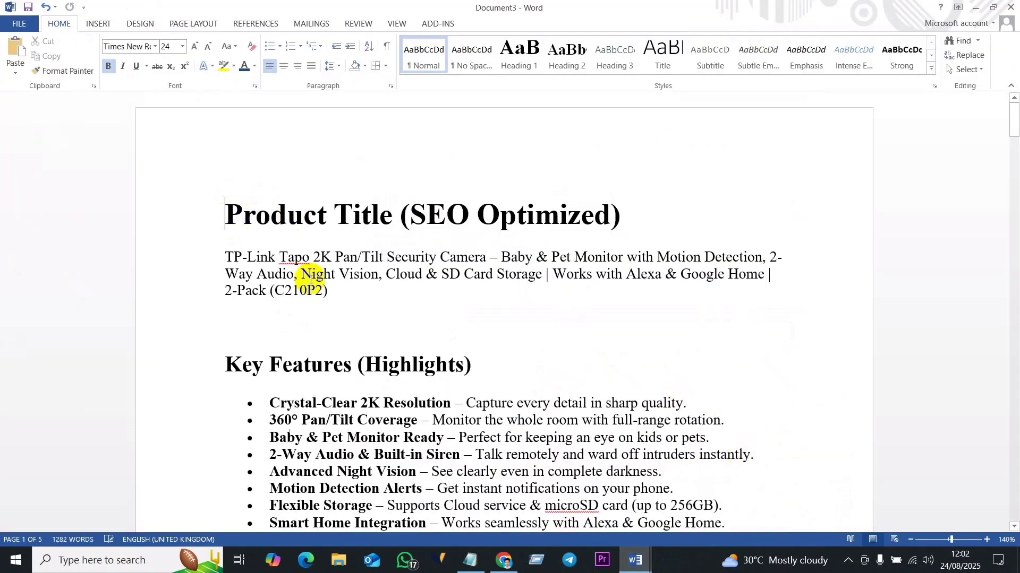
{"action": "left_click", "coordinate": [636, 213]}
{"action": "key", "text": "Return"}
{"action": "left_click", "coordinate": [208, 47]}
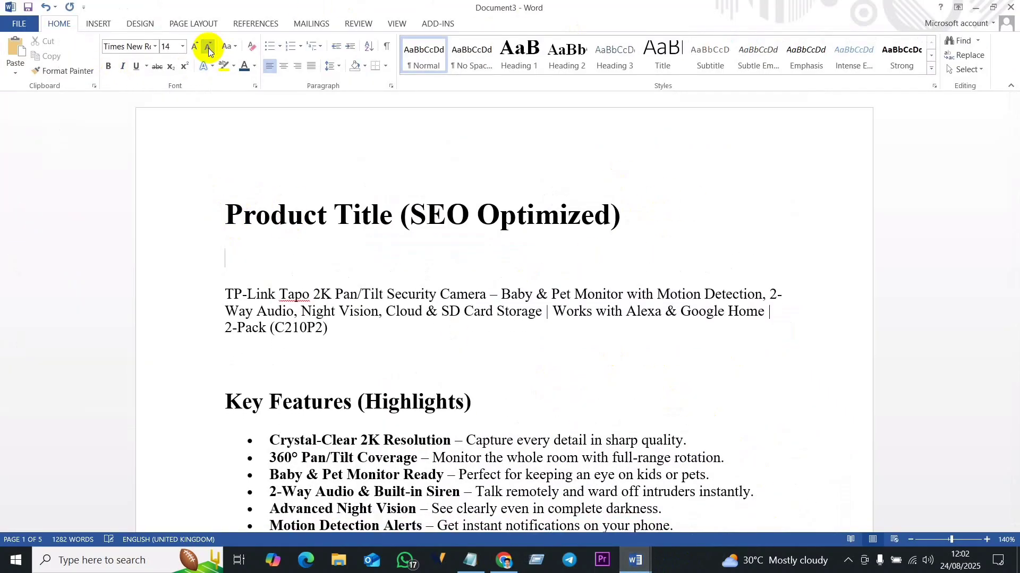
{"action": "type", "text": "TP-Link Tapo 2K Pan/Tilt Security Camera (C210P2) – Baby & Pet Monitor with Motion Detection, Night Vision & 2-Way Audio (2-Pack)  (Within 60 characters for best SEO visibility)  Meta Description:  Shop TP-Link Tapo 2K Pan/Tilt Security Camera (C210P2, 2-Pack) – Crystal-clear 2K video, 360° coverage, night vision, motion alerts, 2-way audio & smart home support. Perfect baby & pet monitor with flexible cloud & SD storage."}
- Copy "TP-Link Tapo" from the product title text and insert "of TP-Link Tapo" before "(Highlights)" in the Key Features heading
{"action": "scroll", "coordinate": [535, 340], "scroll_direction": "down", "scroll_amount": 5}
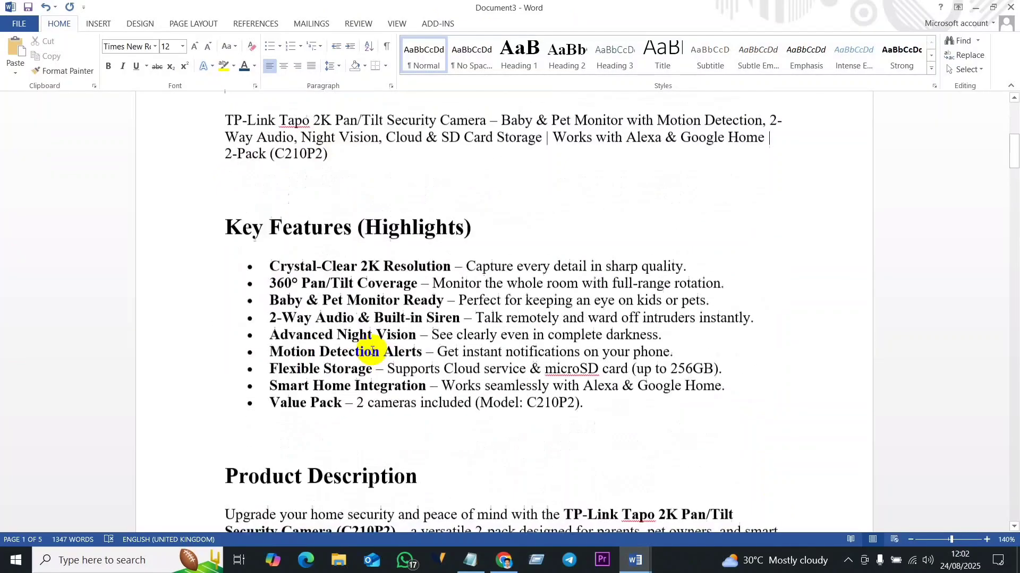
{"action": "scroll", "coordinate": [470, 238], "scroll_direction": "up", "scroll_amount": 7}
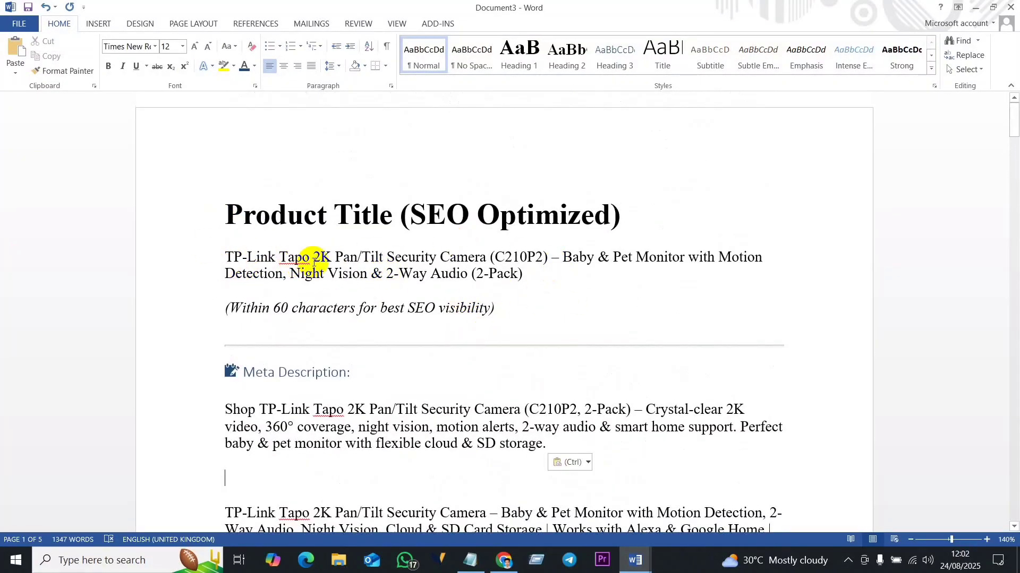
{"action": "left_click_drag", "start_coordinate": [225, 257], "coordinate": [295, 258]}
{"action": "key", "text": "ctrl+c"}
{"action": "scroll", "coordinate": [341, 358], "scroll_direction": "down", "scroll_amount": 6}
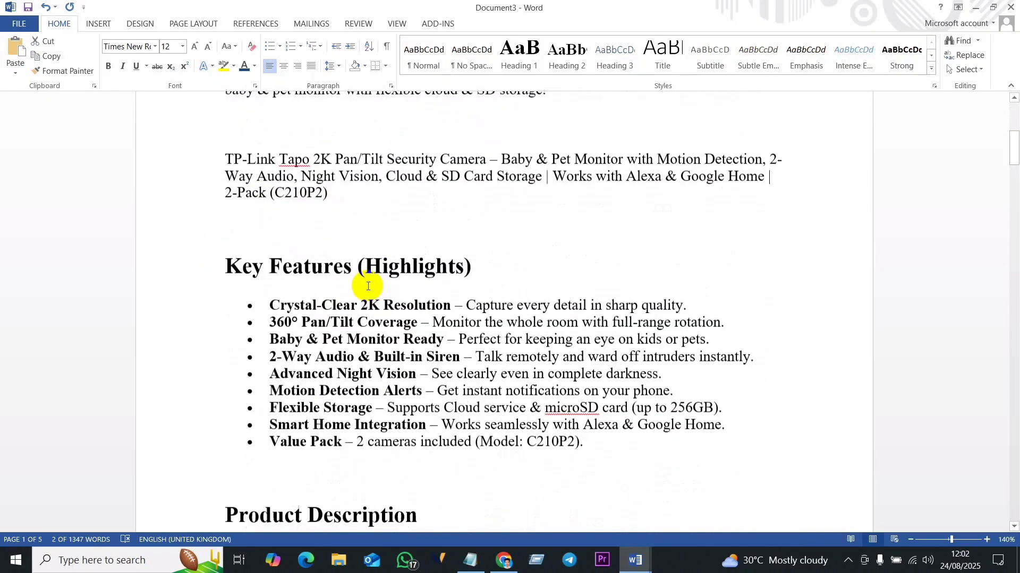
{"action": "left_click", "coordinate": [358, 263]}
{"action": "type", "text": "of"}
{"action": "key", "text": "ctrl+v"}
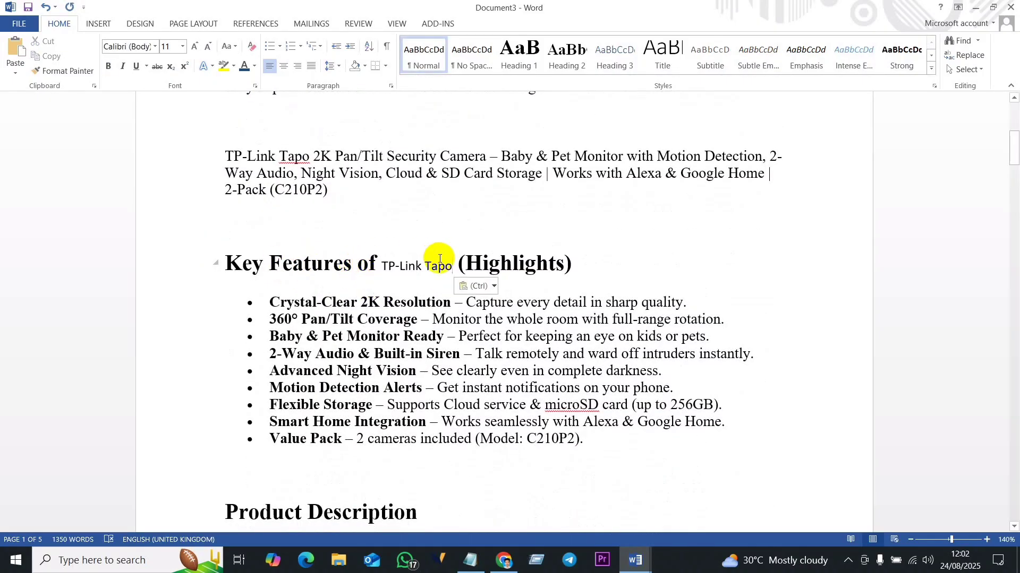
- Format the inserted "TP-Link Tapo" in the Key Features heading as 18 pt Times New Roman
{"action": "left_click_drag", "start_coordinate": [382, 266], "coordinate": [452, 266]}
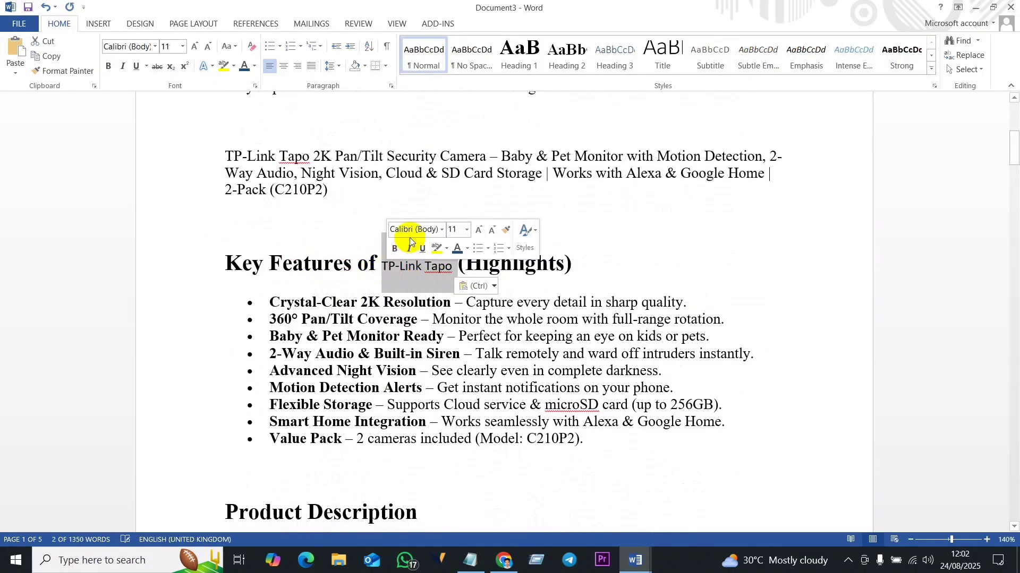
{"action": "left_click", "coordinate": [478, 229]}
{"action": "left_click", "coordinate": [479, 230]}
{"action": "left_click", "coordinate": [479, 229]}
{"action": "left_click", "coordinate": [478, 230]}
{"action": "left_click", "coordinate": [441, 229]}
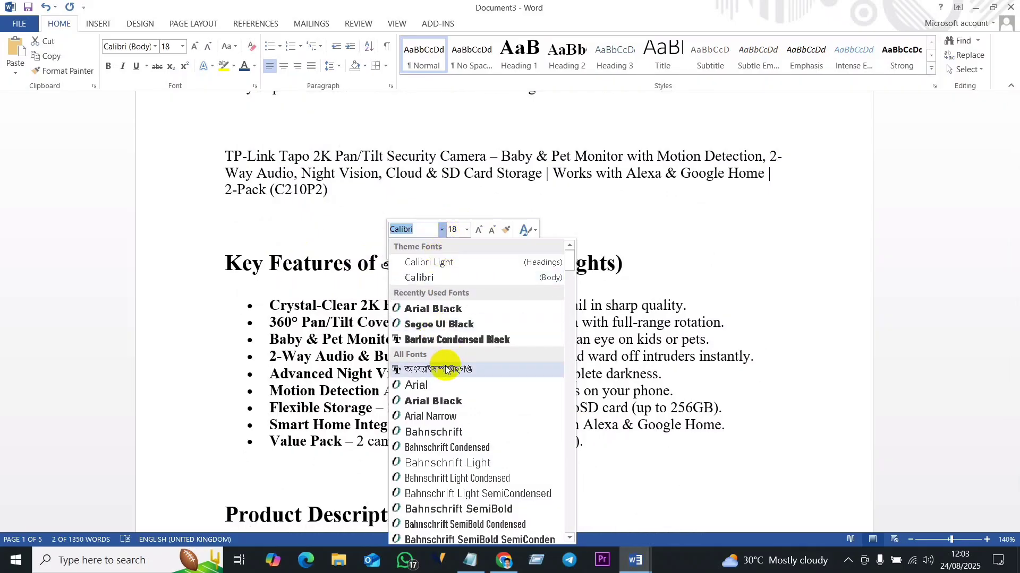
{"action": "type", "text": "Times New Ro"}
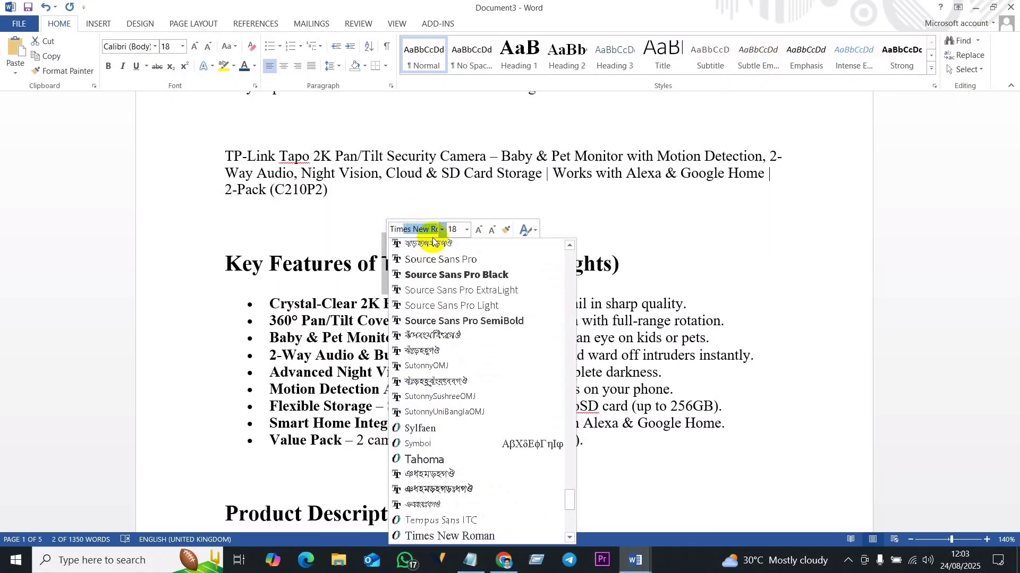
{"action": "key", "text": "Return"}
{"action": "left_click", "coordinate": [434, 350]}
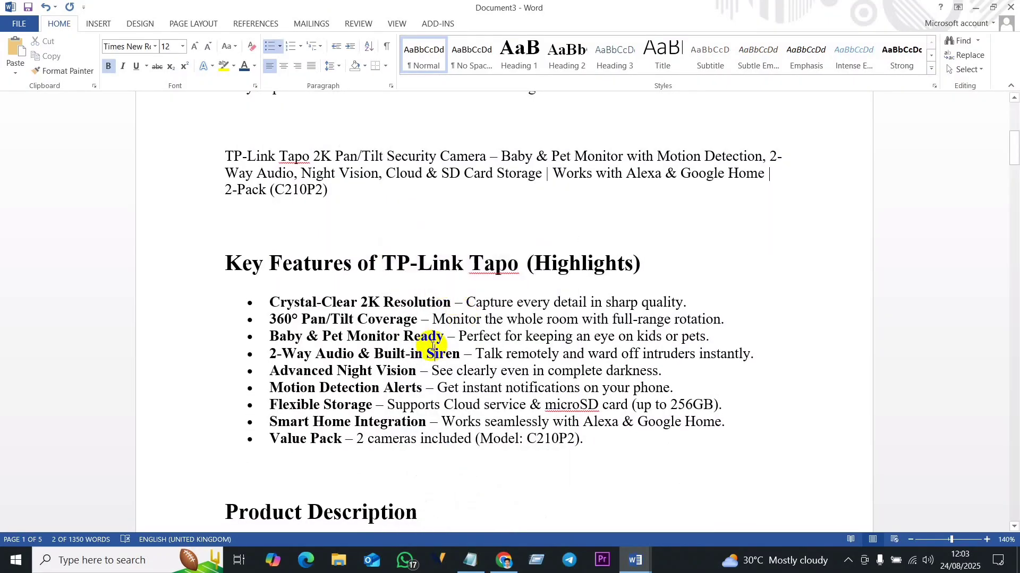
- Delete "(Highlights)" from the end of the Key Features heading
{"action": "scroll", "coordinate": [434, 347], "scroll_direction": "down", "scroll_amount": 3}
{"action": "left_click_drag", "start_coordinate": [648, 129], "coordinate": [564, 133]}
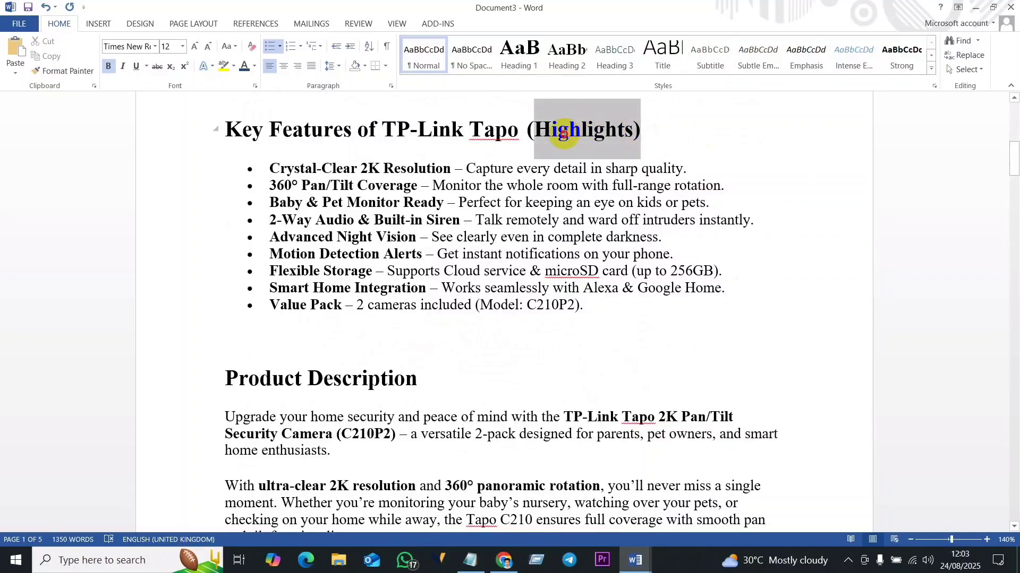
{"action": "key", "text": "BackSpace"}
{"action": "key", "text": "BackSpace"}
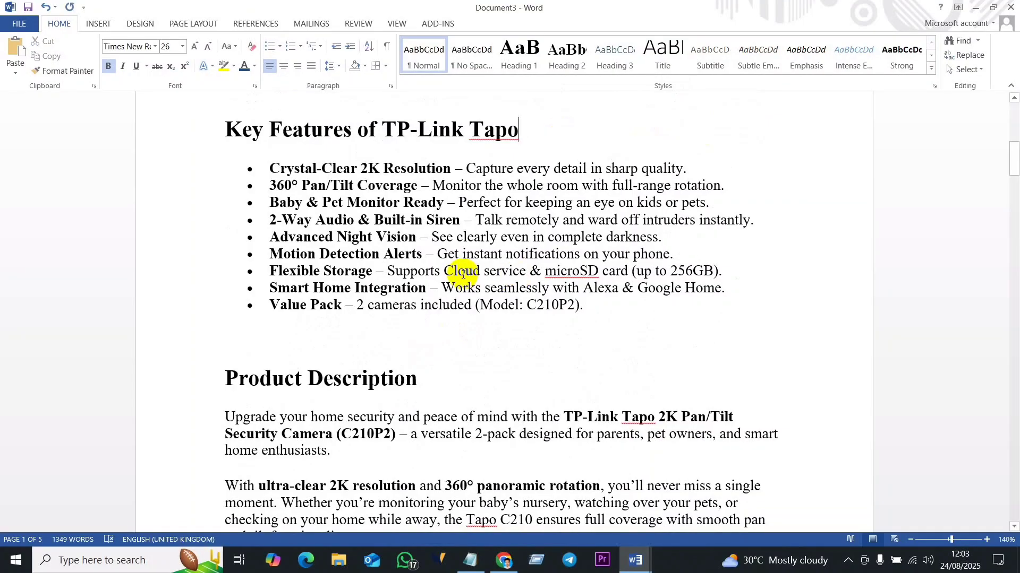
- Copy "of TP-Link Tapo" from the Key Features heading and append it to the Product Description heading
{"action": "scroll", "coordinate": [352, 291], "scroll_direction": "down", "scroll_amount": 2}
{"action": "scroll", "coordinate": [371, 382], "scroll_direction": "up", "scroll_amount": 4}
{"action": "left_click_drag", "start_coordinate": [524, 224], "coordinate": [366, 218]}
{"action": "left_click", "coordinate": [542, 216]}
{"action": "left_click_drag", "start_coordinate": [520, 220], "coordinate": [367, 218]}
{"action": "key", "text": "ctrl+c"}
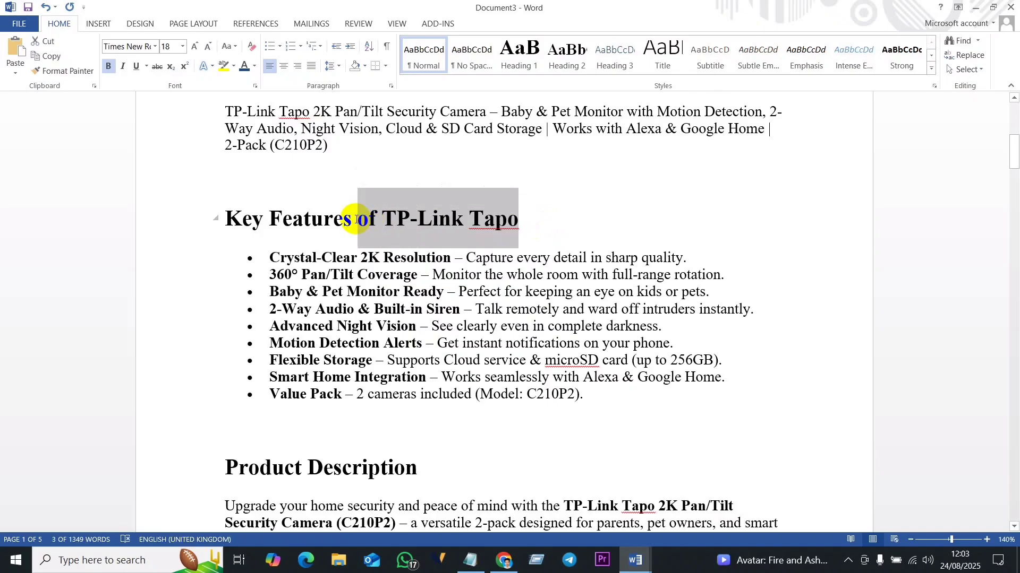
{"action": "scroll", "coordinate": [448, 412], "scroll_direction": "down", "scroll_amount": 3}
{"action": "left_click", "coordinate": [459, 321]}
{"action": "key", "text": "ctrl+v"}
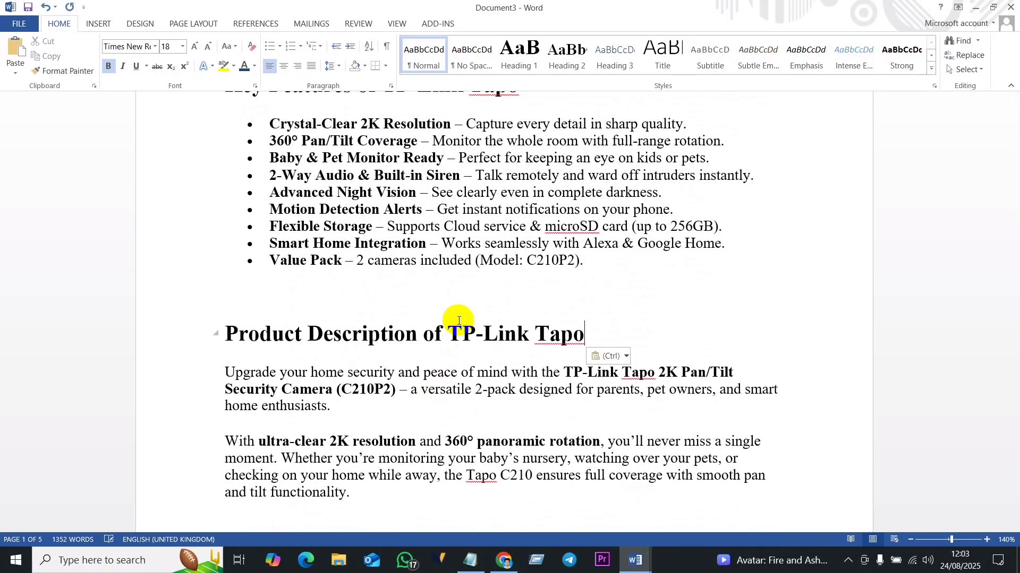
- Check the remaining section headings, and select and copy the entire document text
{"action": "scroll", "coordinate": [433, 346], "scroll_direction": "down", "scroll_amount": 15}
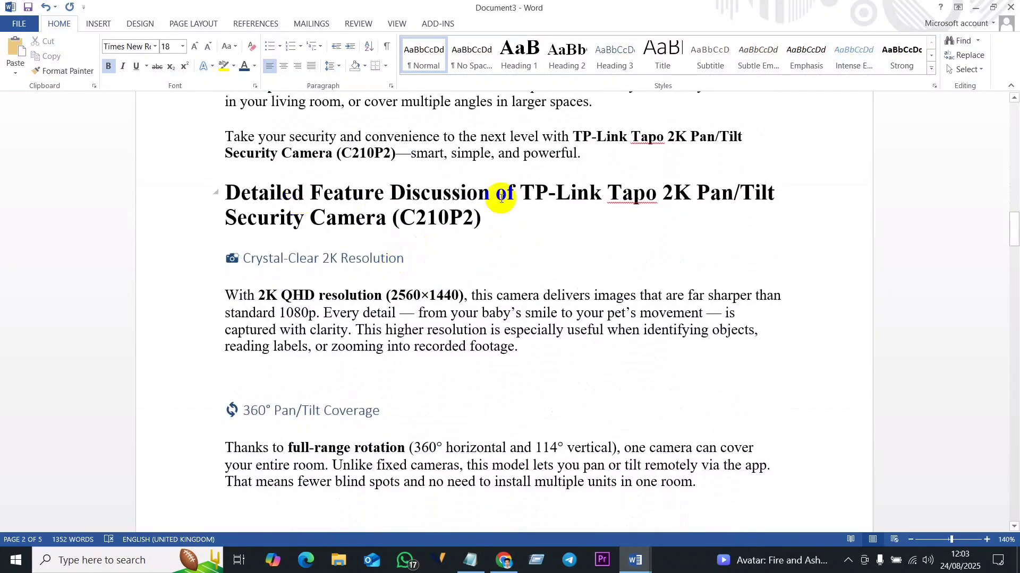
{"action": "scroll", "coordinate": [356, 246], "scroll_direction": "down", "scroll_amount": 2}
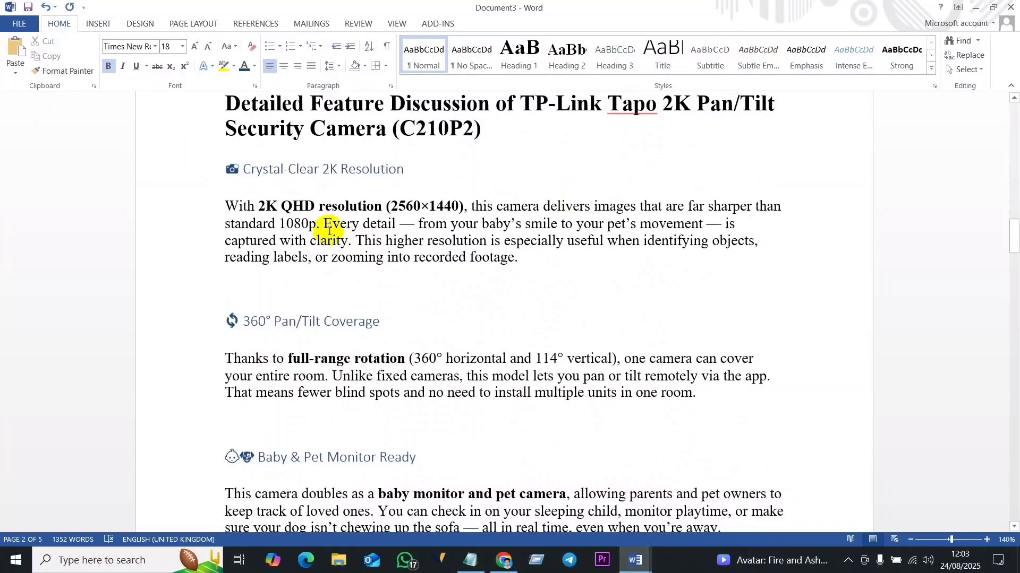
{"action": "scroll", "coordinate": [467, 273], "scroll_direction": "down", "scroll_amount": 18}
{"action": "scroll", "coordinate": [455, 288], "scroll_direction": "up", "scroll_amount": 17}
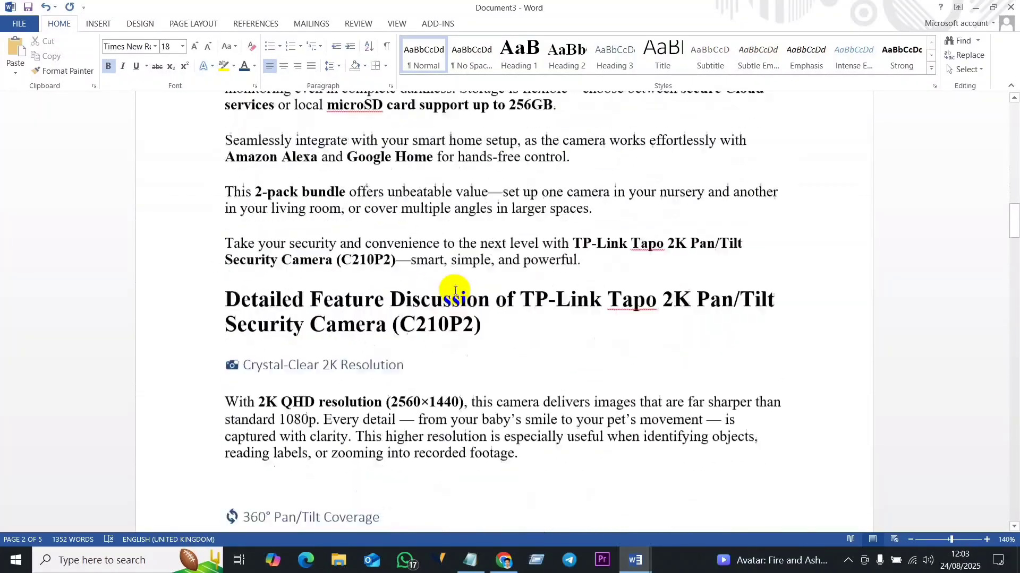
{"action": "left_click", "coordinate": [440, 226]}
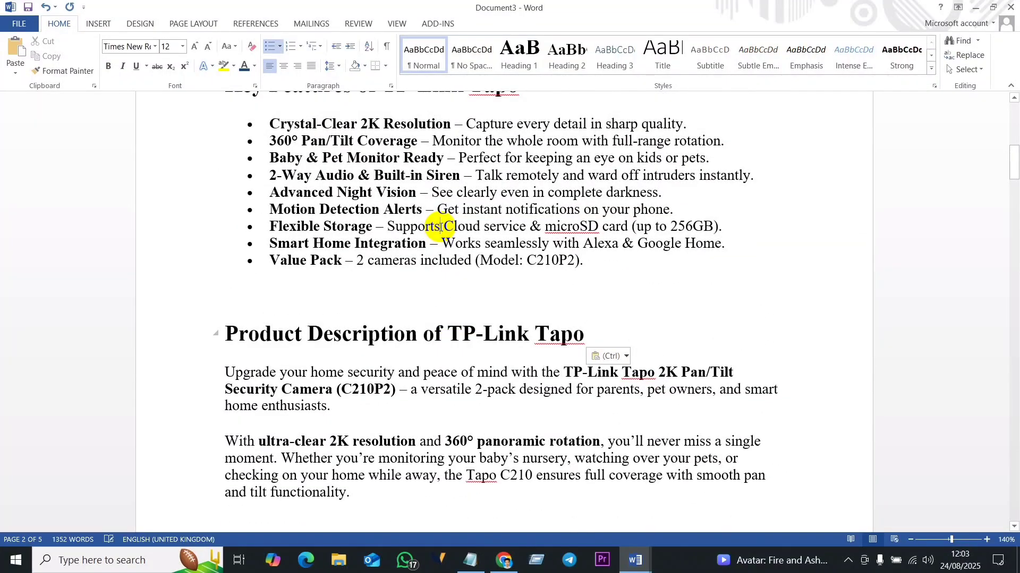
{"action": "key", "text": "ctrl+a"}
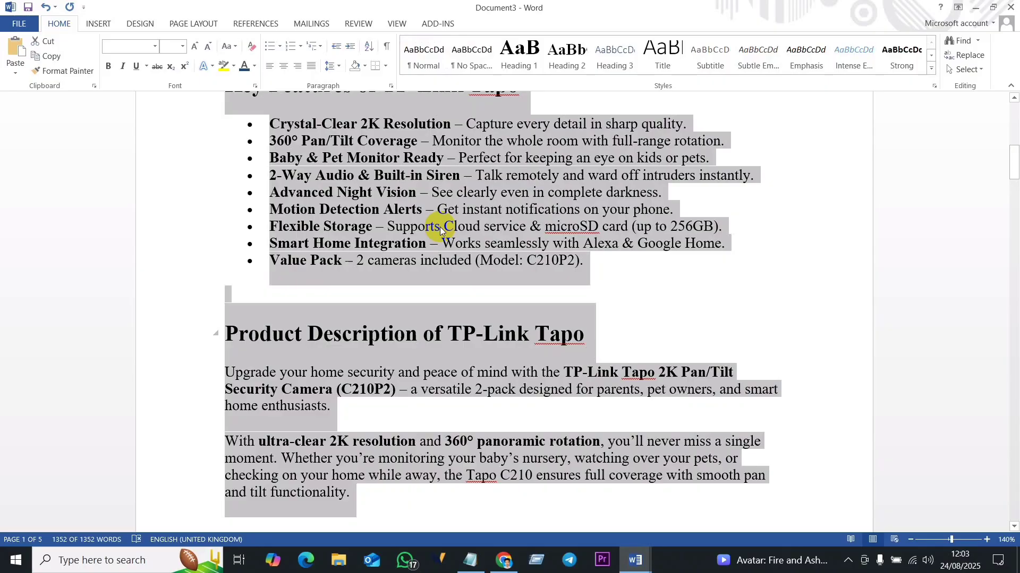
- Switch to the WordPress store site in Chrome and start a new product
{"action": "left_click", "coordinate": [974, 7]}
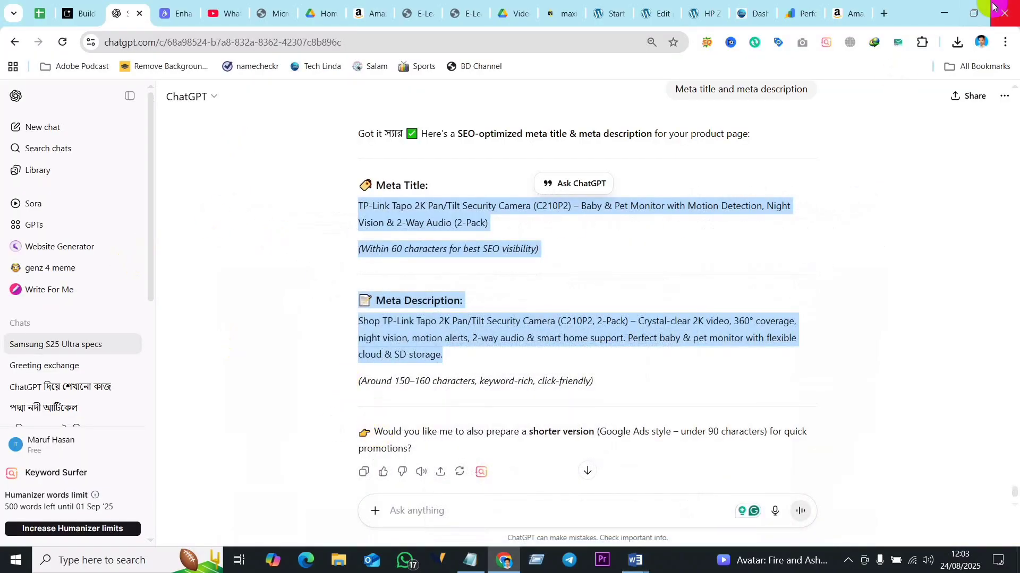
{"action": "left_click", "coordinate": [709, 16]}
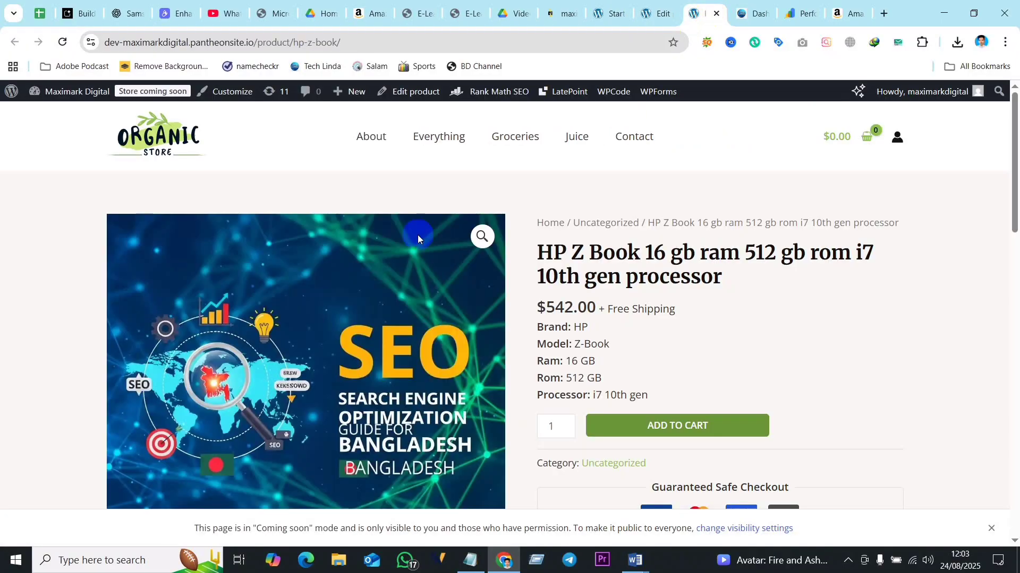
{"action": "mouse_move", "coordinate": [65, 93]}
{"action": "left_click", "coordinate": [51, 121]}
{"action": "mouse_move", "coordinate": [353, 93]}
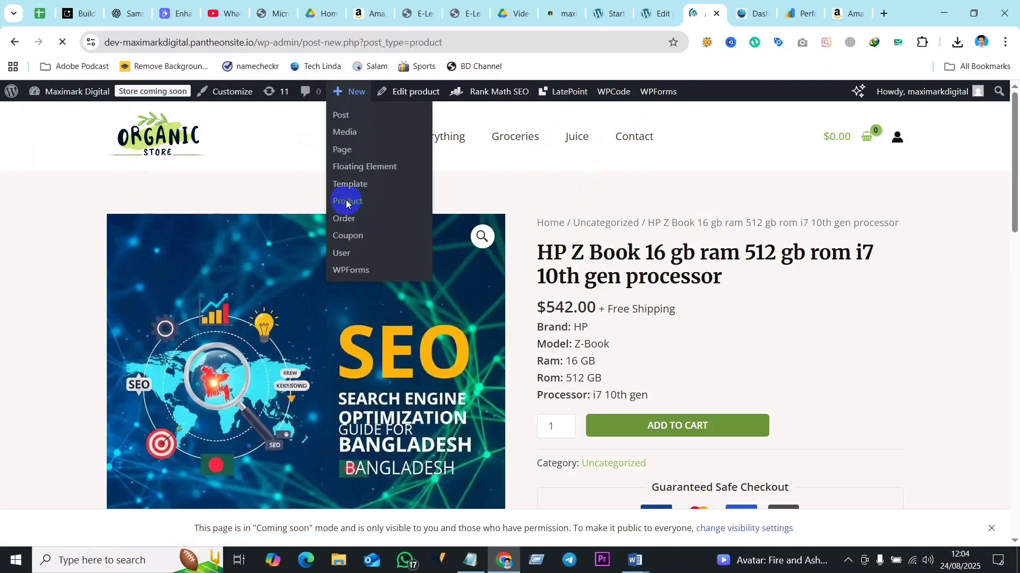
- Paste the copied document content into the product description of the new product
{"action": "scroll", "coordinate": [205, 410], "scroll_direction": "down", "scroll_amount": 3}
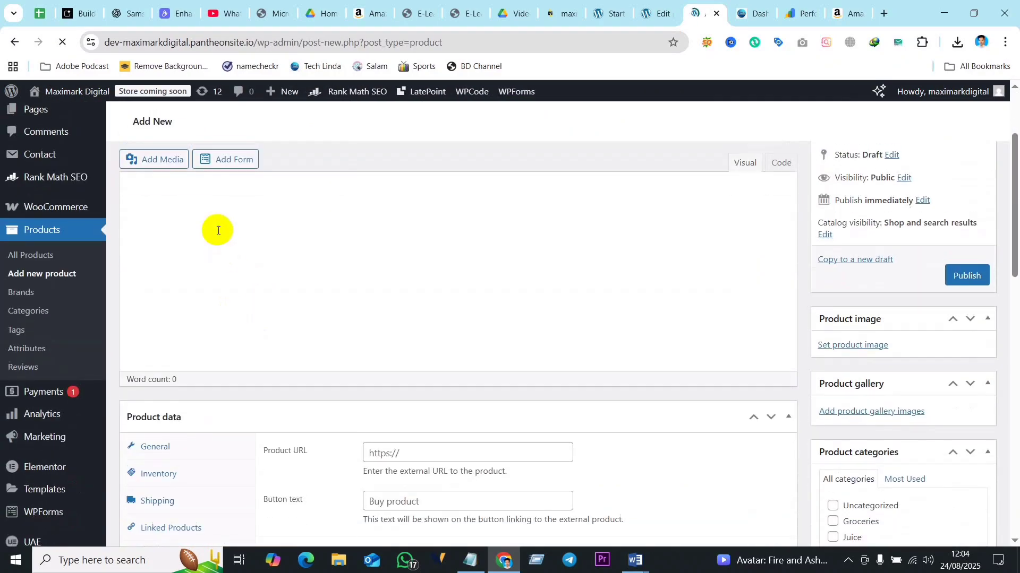
{"action": "scroll", "coordinate": [335, 416], "scroll_direction": "down", "scroll_amount": 4}
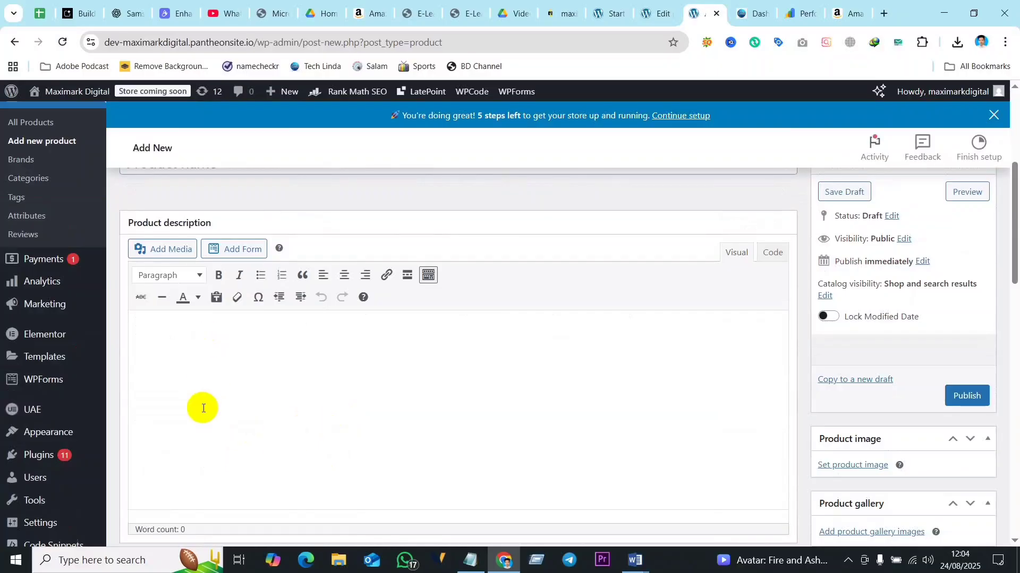
{"action": "left_click", "coordinate": [191, 366]}
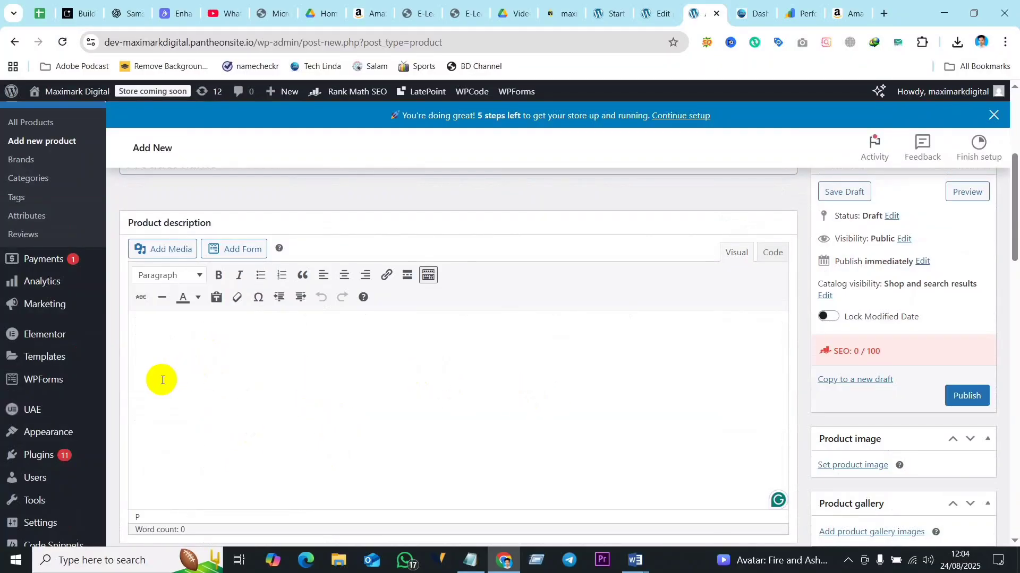
{"action": "key", "text": "ctrl+v"}
- Copy the TP-Link Tapo title ending in "(2-Pack)" from the start of the description and paste it as the product name
{"action": "scroll", "coordinate": [308, 298], "scroll_direction": "up", "scroll_amount": 6}
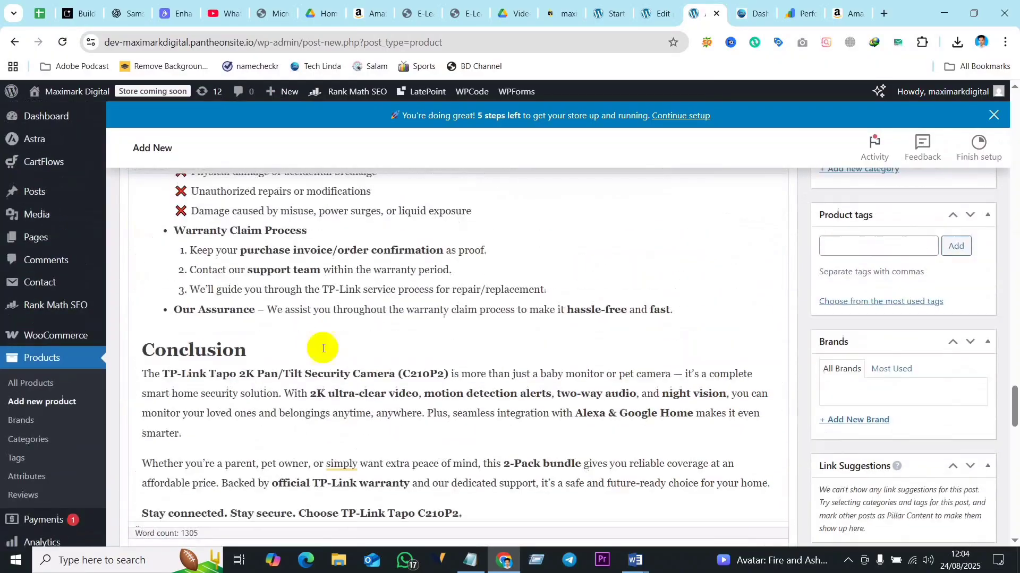
{"action": "scroll", "coordinate": [357, 413], "scroll_direction": "up", "scroll_amount": 20}
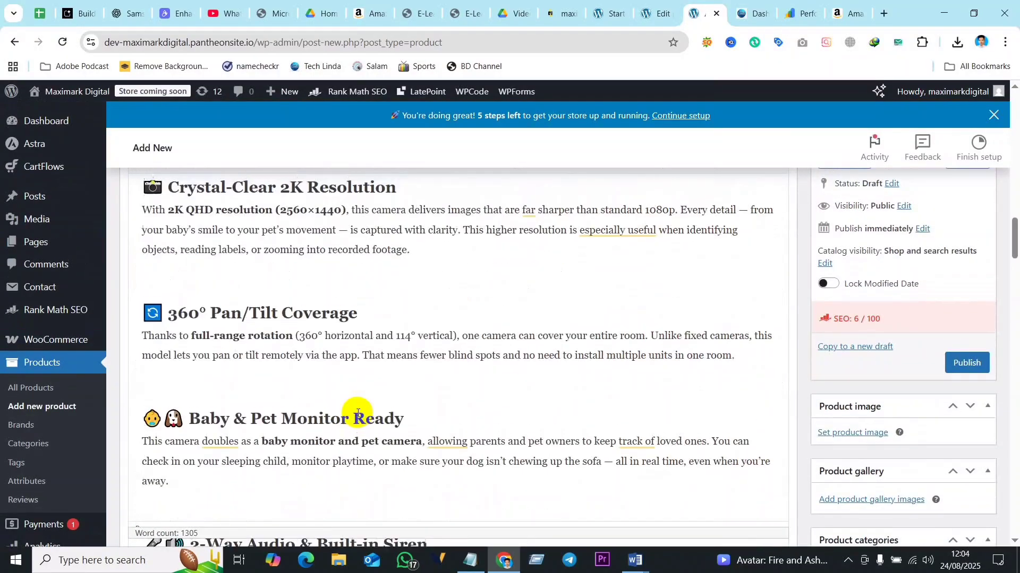
{"action": "scroll", "coordinate": [357, 413], "scroll_direction": "up", "scroll_amount": 15}
{"action": "scroll", "coordinate": [494, 298], "scroll_direction": "down", "scroll_amount": 4}
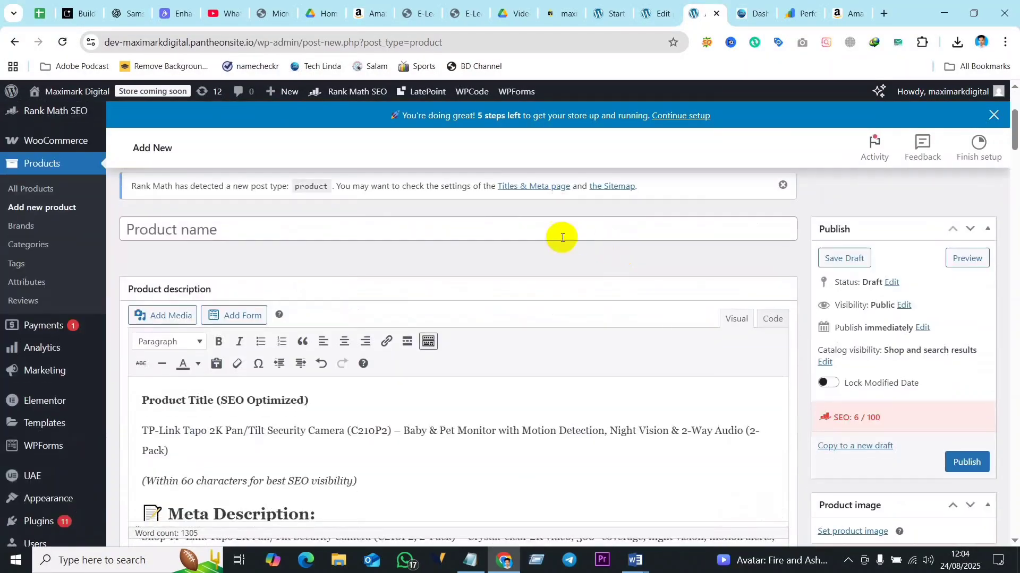
{"action": "scroll", "coordinate": [339, 276], "scroll_direction": "down", "scroll_amount": 4}
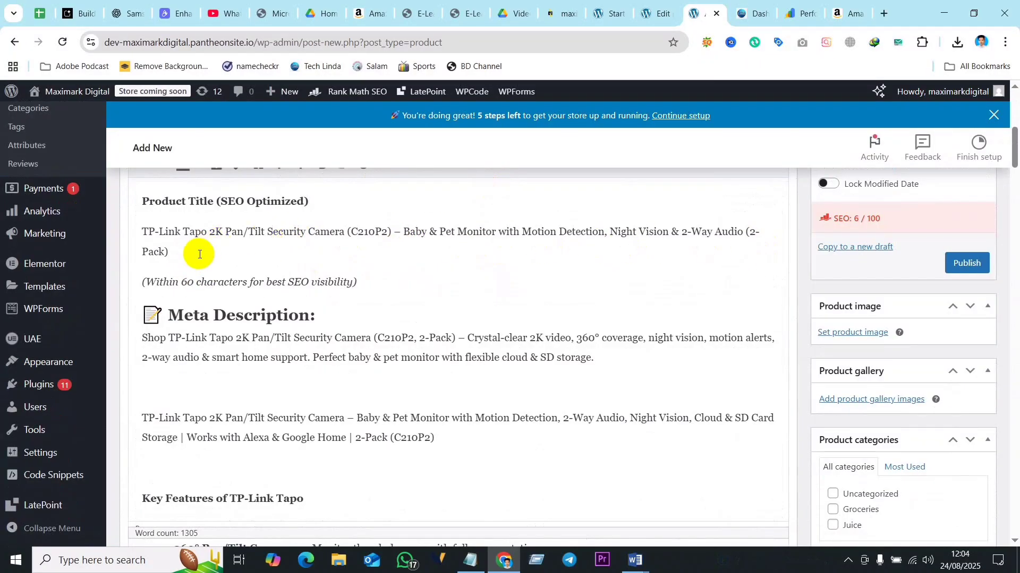
{"action": "scroll", "coordinate": [202, 273], "scroll_direction": "up", "scroll_amount": 1}
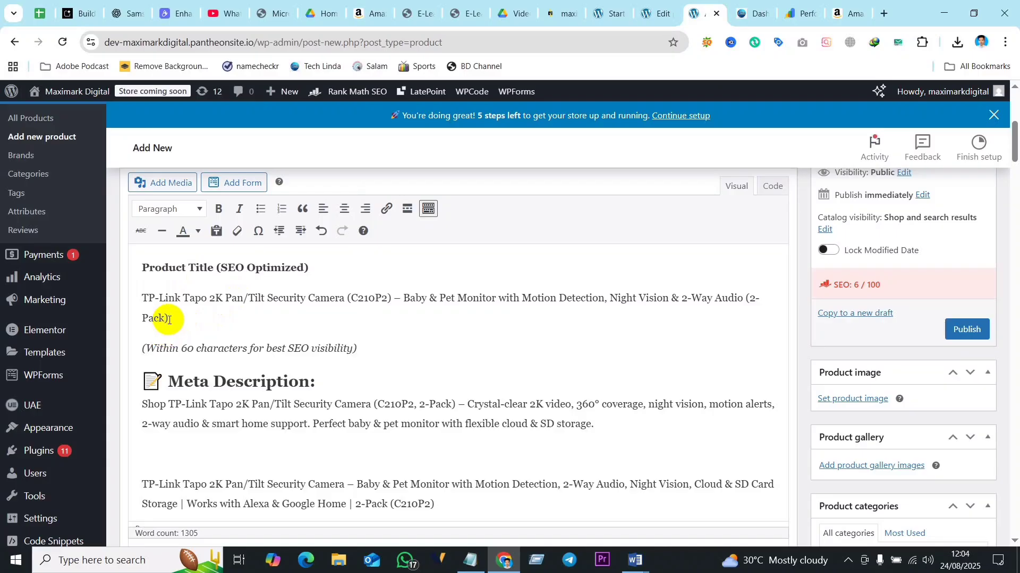
{"action": "left_click_drag", "start_coordinate": [168, 319], "coordinate": [145, 300]}
{"action": "key", "text": "ctrl+c"}
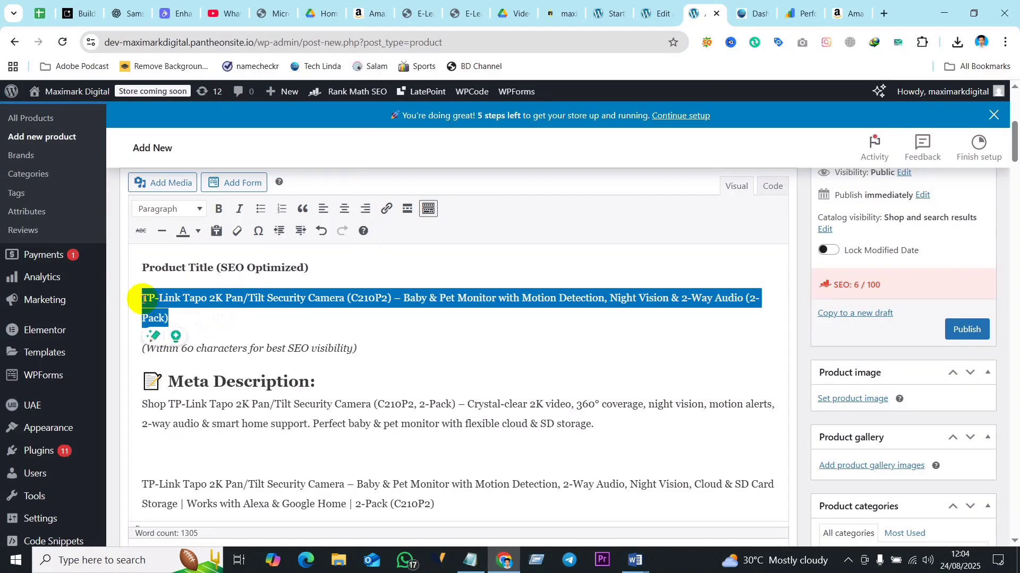
{"action": "scroll", "coordinate": [262, 280], "scroll_direction": "up", "scroll_amount": 4}
{"action": "left_click", "coordinate": [240, 301]}
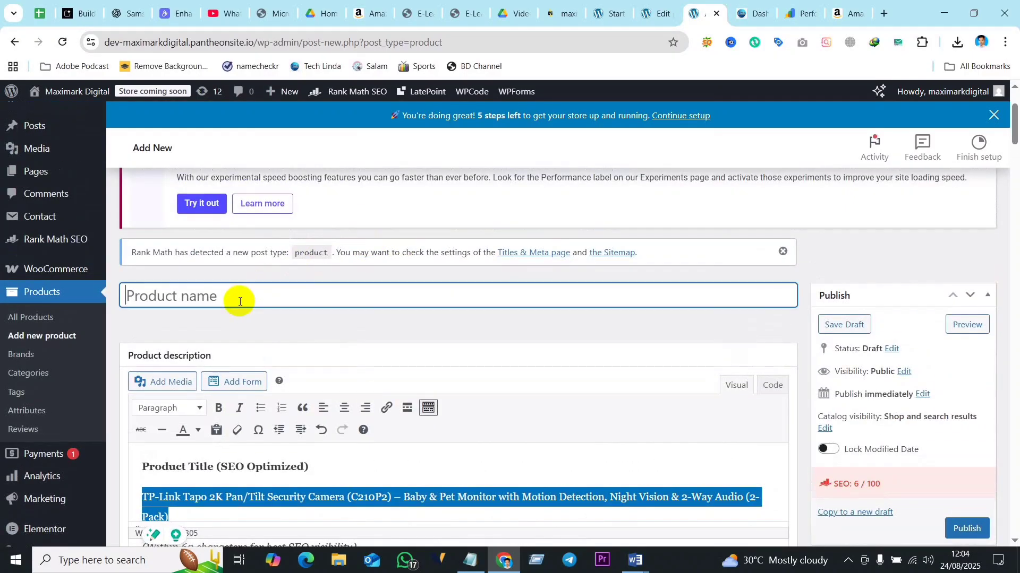
{"action": "key", "text": "ctrl+v"}
- Delete the title text and the "(Within 60 characters for best SEO visibility)" note from the product description
{"action": "scroll", "coordinate": [528, 377], "scroll_direction": "down", "scroll_amount": 4}
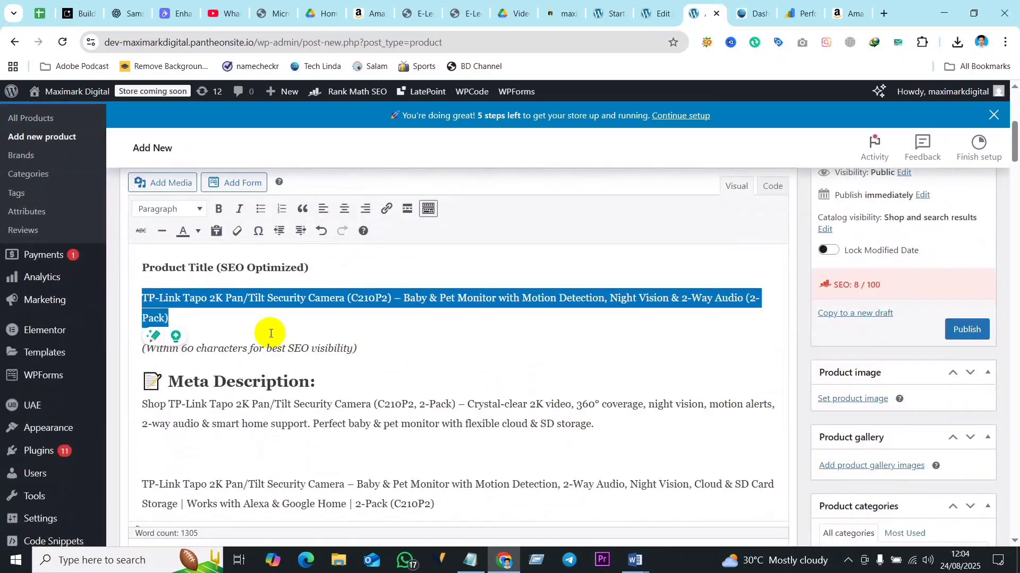
{"action": "left_click", "coordinate": [215, 320]}
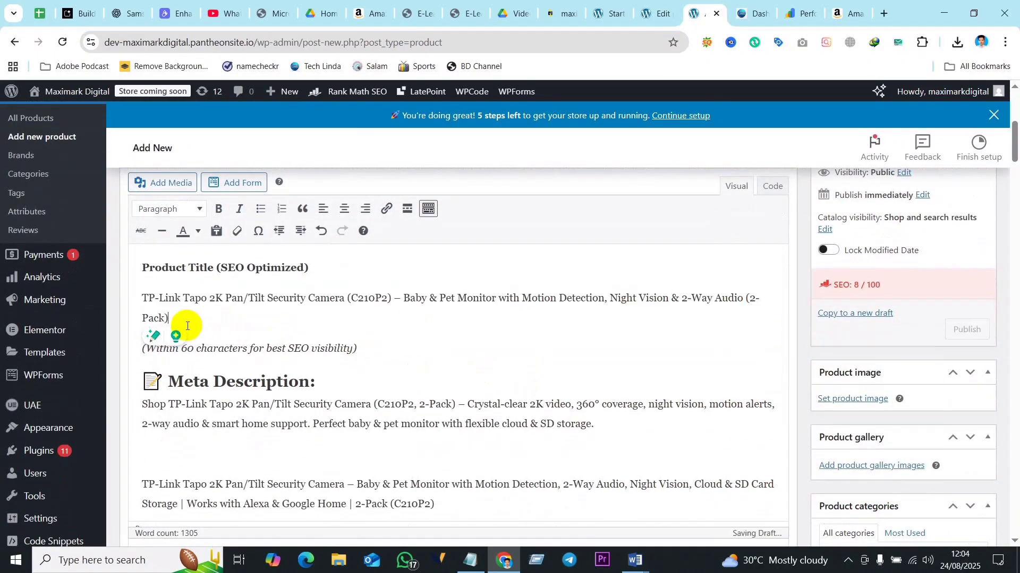
{"action": "left_click_drag", "start_coordinate": [168, 319], "coordinate": [144, 300]}
{"action": "key", "text": "BackSpace"}
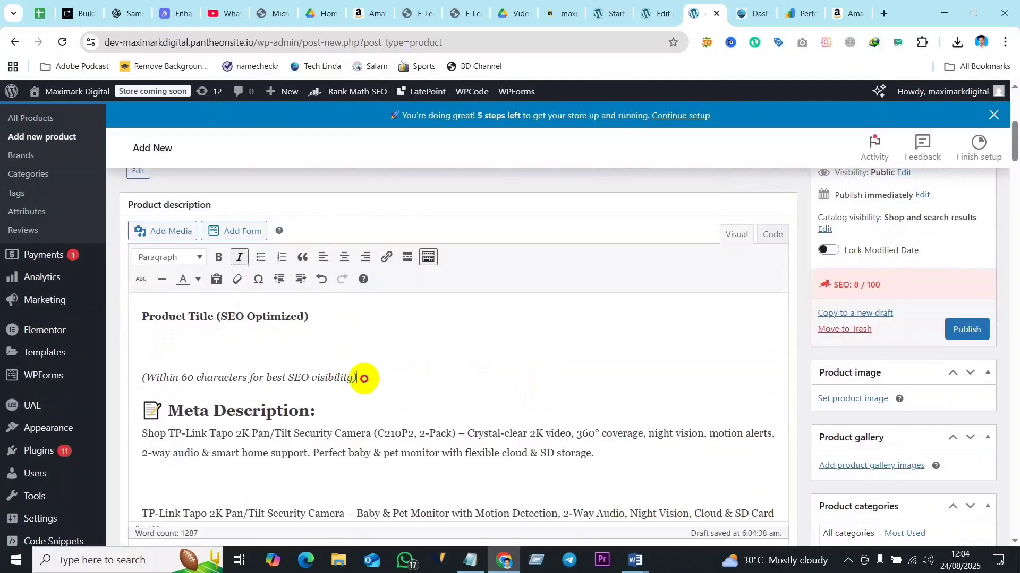
{"action": "left_click_drag", "start_coordinate": [360, 377], "coordinate": [143, 374]}
{"action": "key", "text": "BackSpace"}
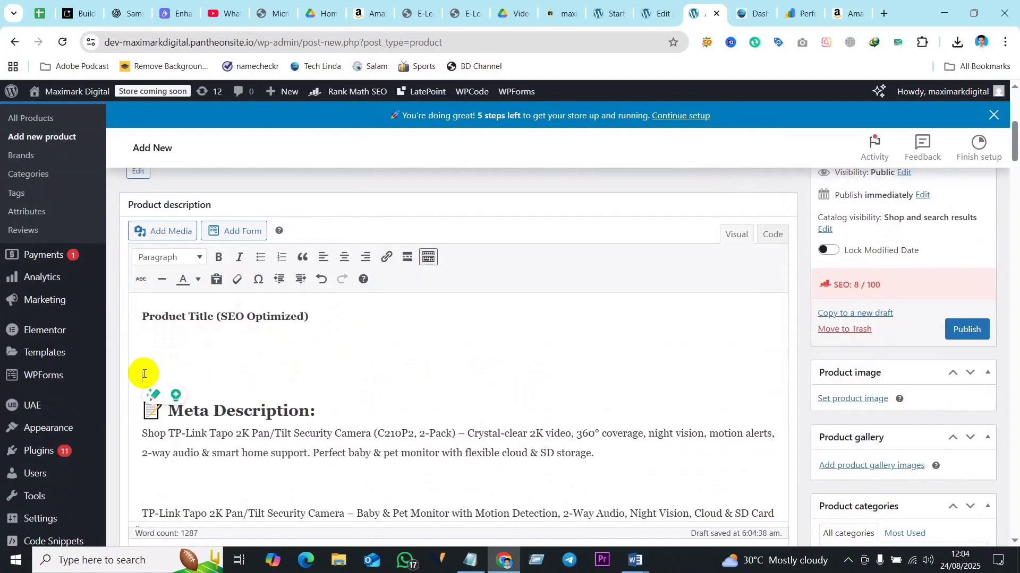
- Delete the "Product Title (SEO Optimized)" heading and the blank lines above the Meta Description heading in the product description
{"action": "key", "text": "BackSpace"}
{"action": "key", "text": "BackSpace"}
{"action": "key", "text": "BackSpace"}
{"action": "key", "text": "BackSpace"}
{"action": "key", "text": "BackSpace"}
{"action": "key", "text": "BackSpace"}
{"action": "key", "text": "BackSpace"}
{"action": "key", "text": "BackSpace"}
{"action": "key", "text": "BackSpace"}
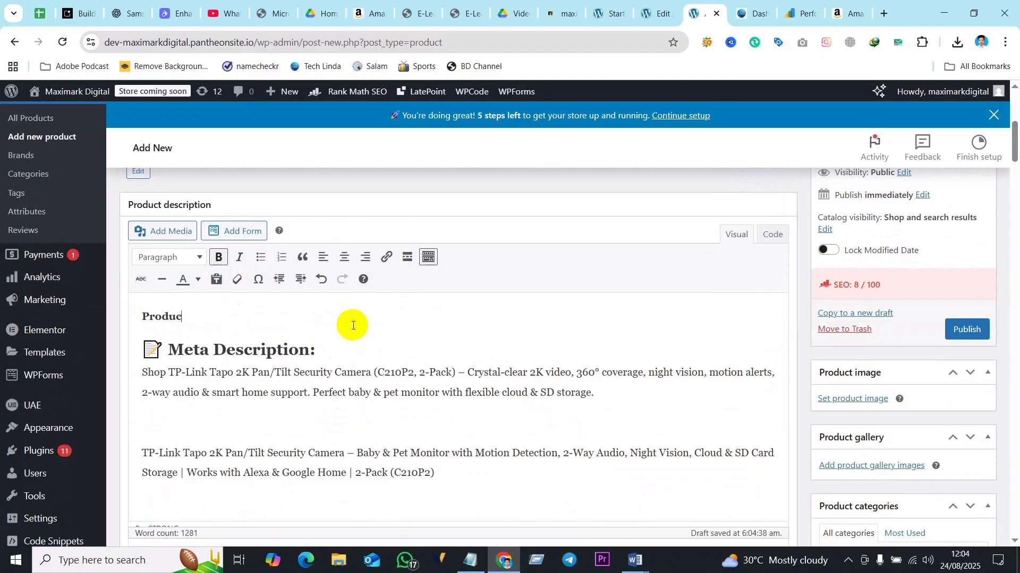
- Copy the paragraph under the Meta Description heading and paste it as the Description of the Rank Math SEO snippet
{"action": "scroll", "coordinate": [318, 340], "scroll_direction": "down", "scroll_amount": 3}
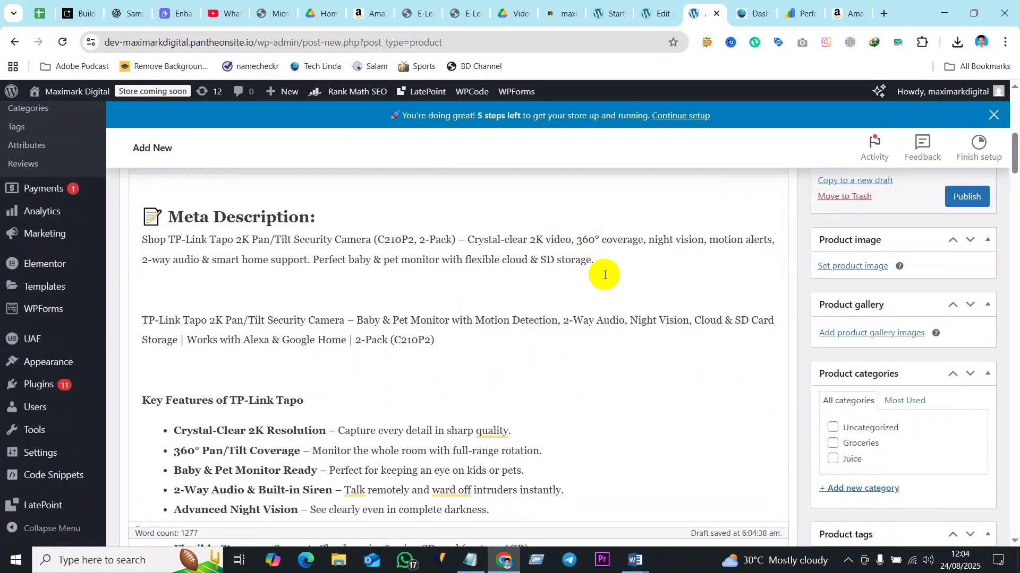
{"action": "left_click", "coordinate": [594, 261]}
{"action": "left_click_drag", "start_coordinate": [595, 261], "coordinate": [143, 237]}
{"action": "key", "text": "ctrl+c"}
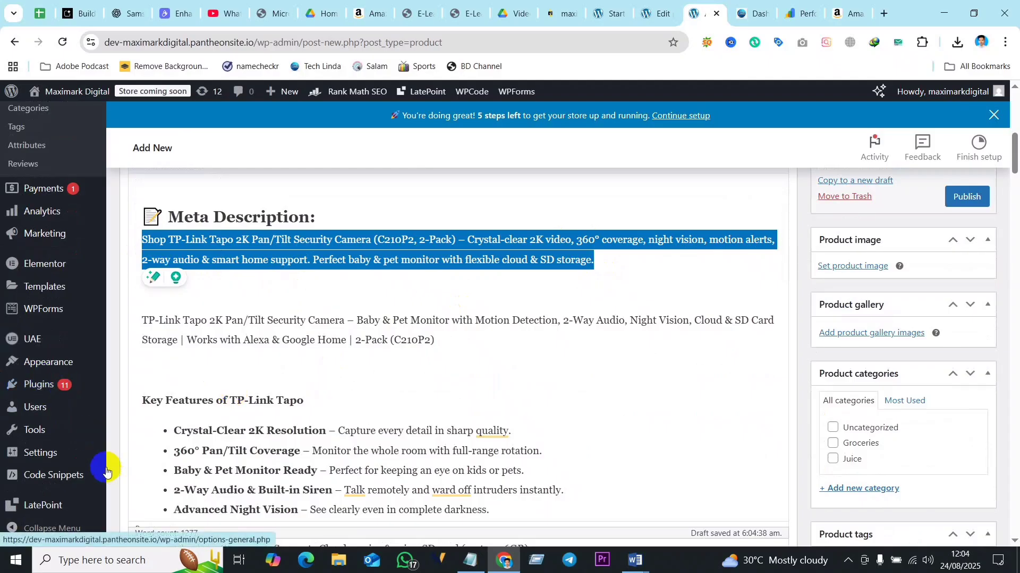
{"action": "scroll", "coordinate": [170, 510], "scroll_direction": "down", "scroll_amount": 12}
{"action": "scroll", "coordinate": [598, 402], "scroll_direction": "down", "scroll_amount": 20}
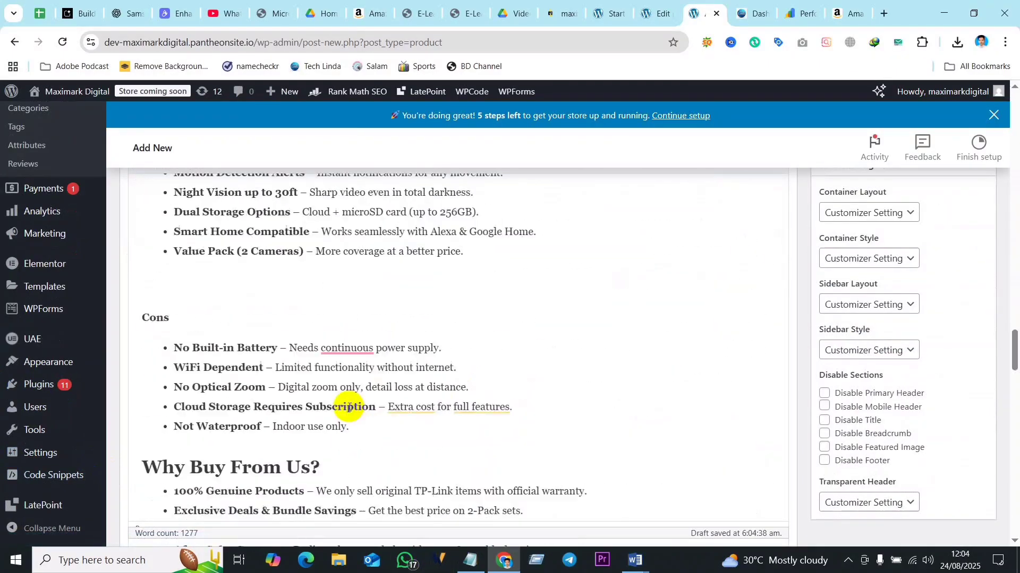
{"action": "scroll", "coordinate": [343, 407], "scroll_direction": "down", "scroll_amount": 4}
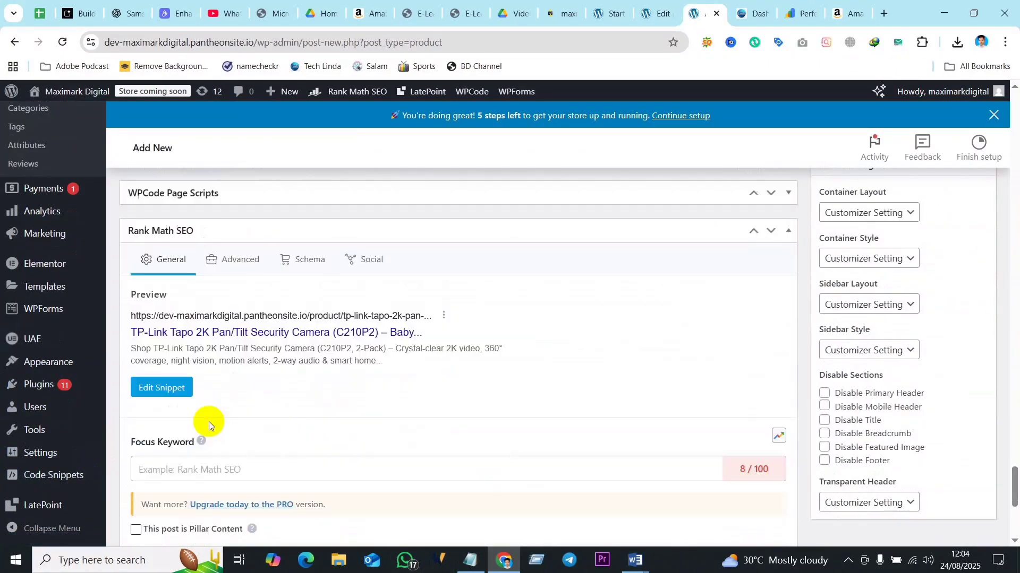
{"action": "left_click", "coordinate": [159, 390]}
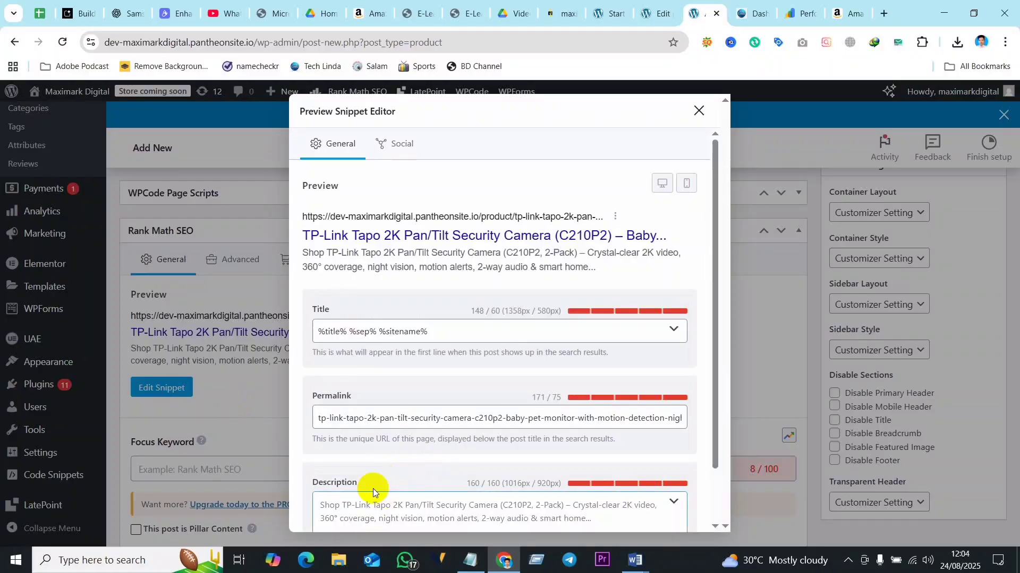
{"action": "scroll", "coordinate": [373, 489], "scroll_direction": "down", "scroll_amount": 2}
{"action": "left_click", "coordinate": [372, 441]}
{"action": "key", "text": "ctrl+v"}
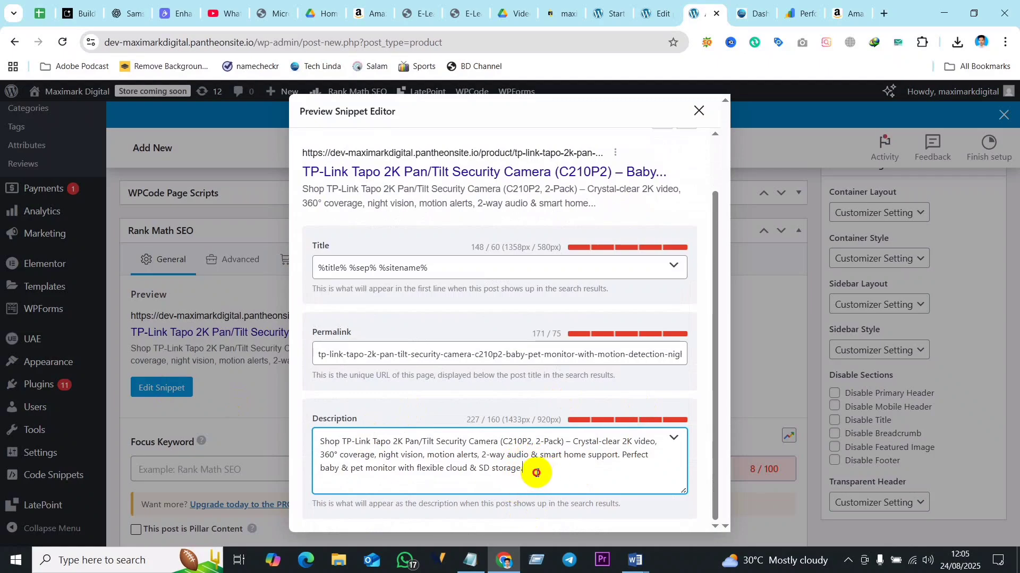
- Shorten the snippet description by cutting everything after "2-way audio" and ending it with "..."
{"action": "left_click_drag", "start_coordinate": [526, 471], "coordinate": [530, 460]}
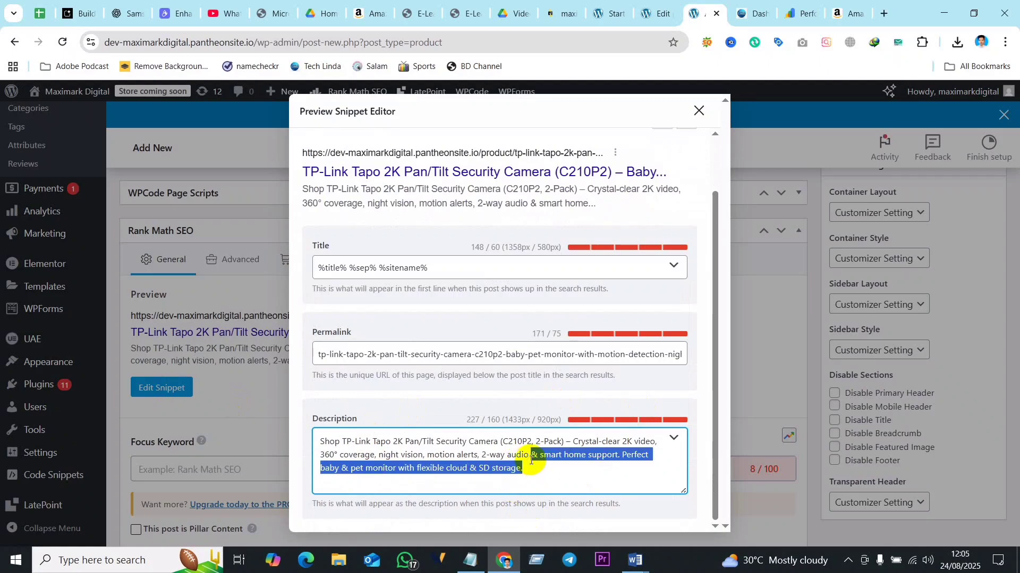
{"action": "key", "text": "BackSpace"}
{"action": "type", "text": "..."}
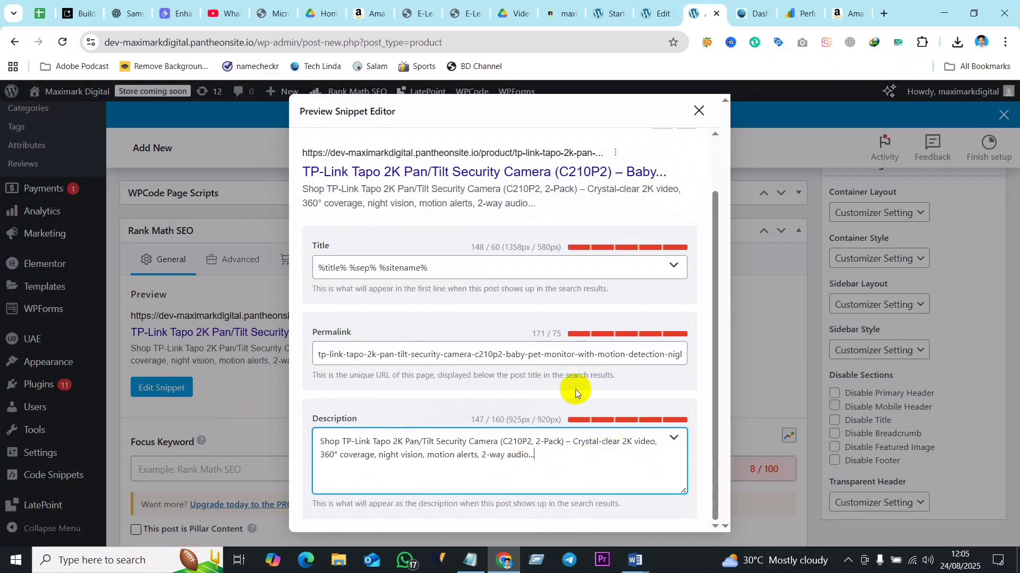
- Shorten the snippet permalink to "tp-link-tapo-2k-pan-tilt-security-camera"
{"action": "left_click", "coordinate": [526, 387]}
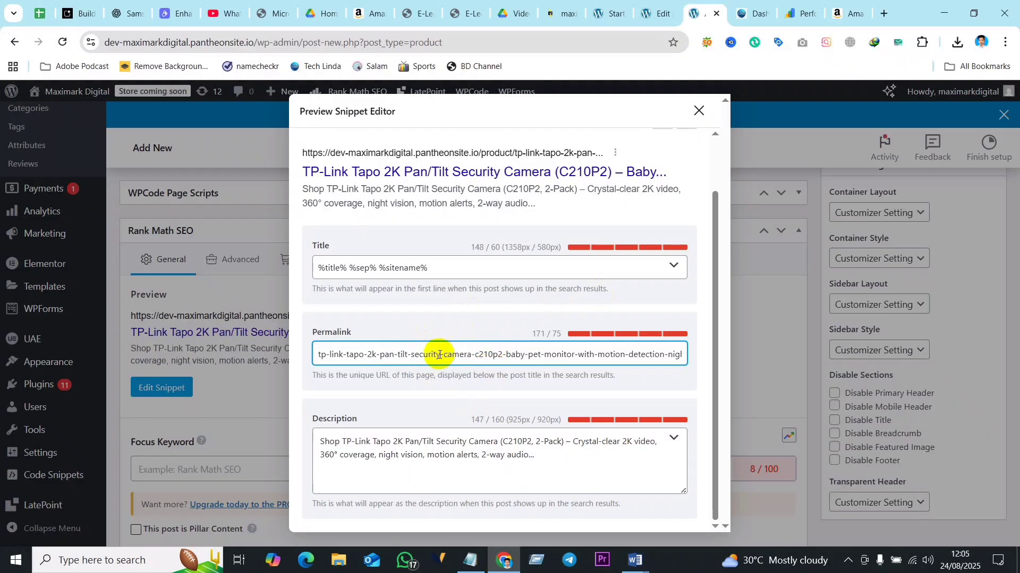
{"action": "left_click_drag", "start_coordinate": [440, 354], "coordinate": [455, 353]}
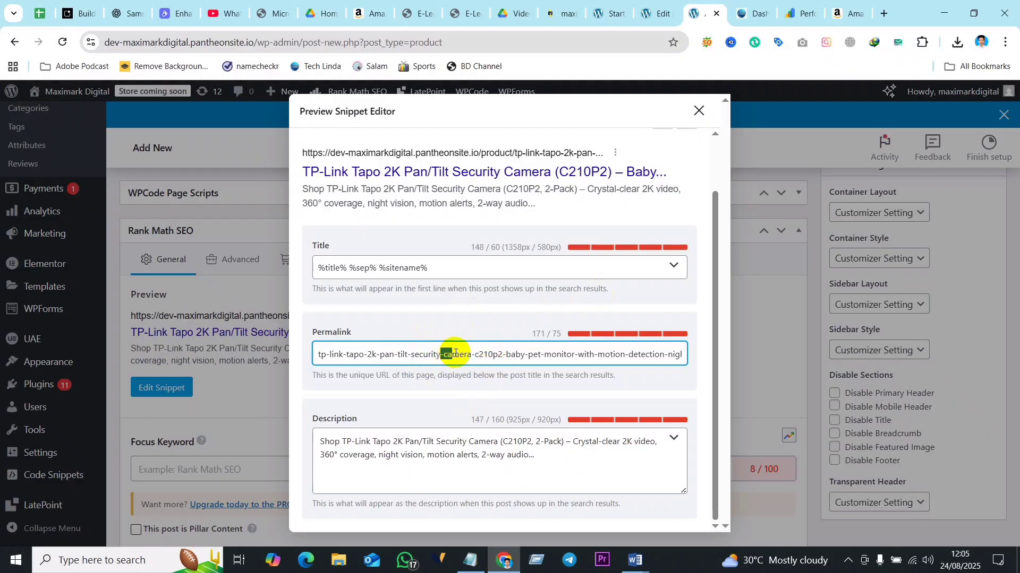
{"action": "left_click_drag", "start_coordinate": [473, 354], "coordinate": [699, 355]}
{"action": "key", "text": "BackSpace"}
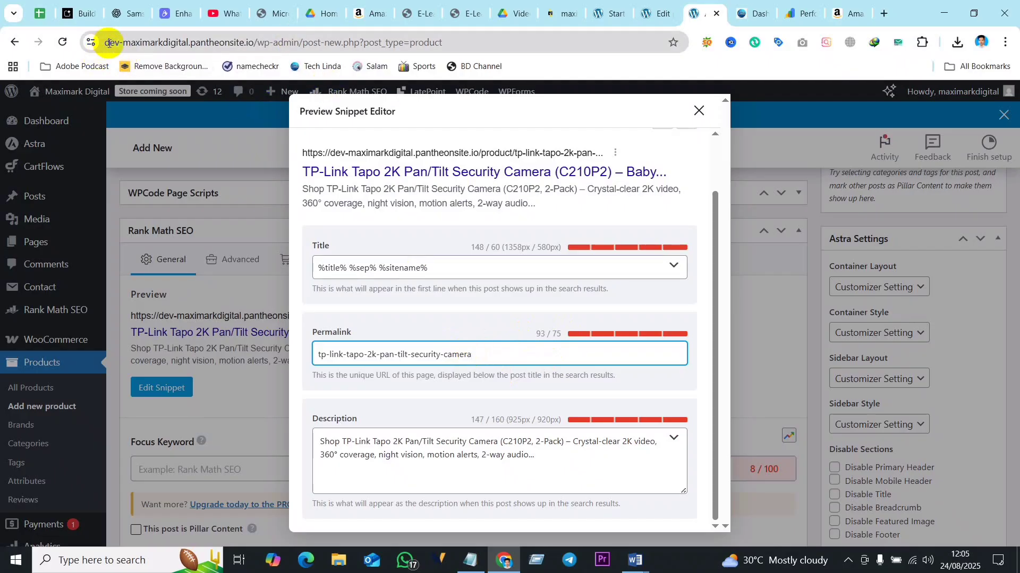
- Examine the site domain in the page address and compare it with the shortened permalink slug
{"action": "left_click", "coordinate": [254, 43]}
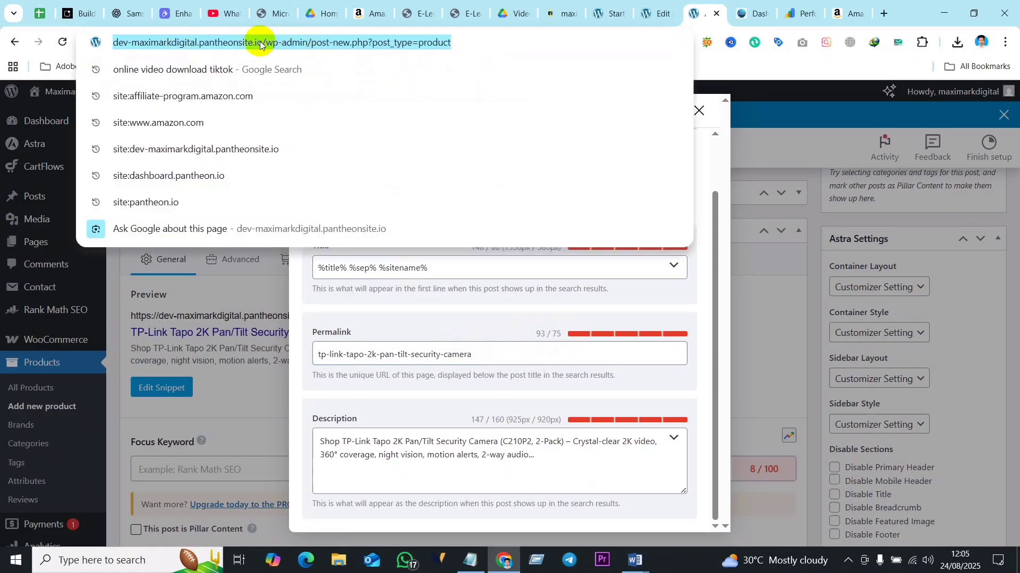
{"action": "left_click", "coordinate": [260, 42]}
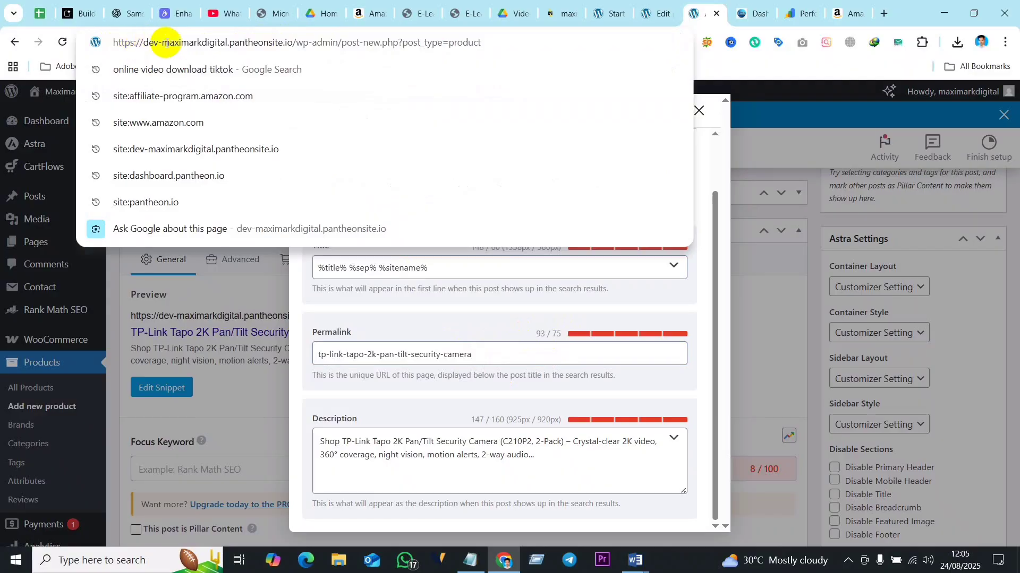
{"action": "left_click_drag", "start_coordinate": [113, 42], "coordinate": [294, 42]}
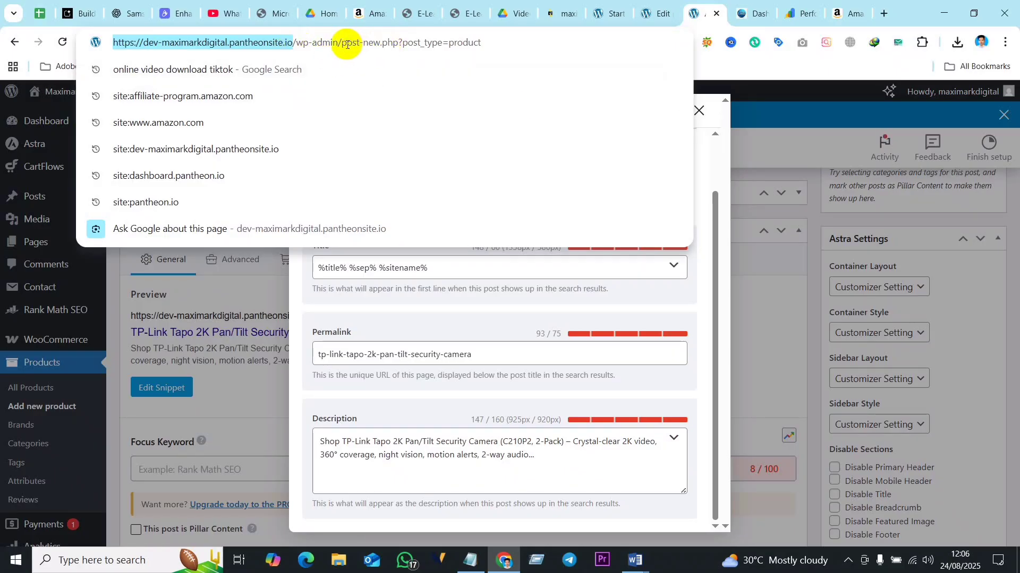
{"action": "left_click", "coordinate": [536, 42]}
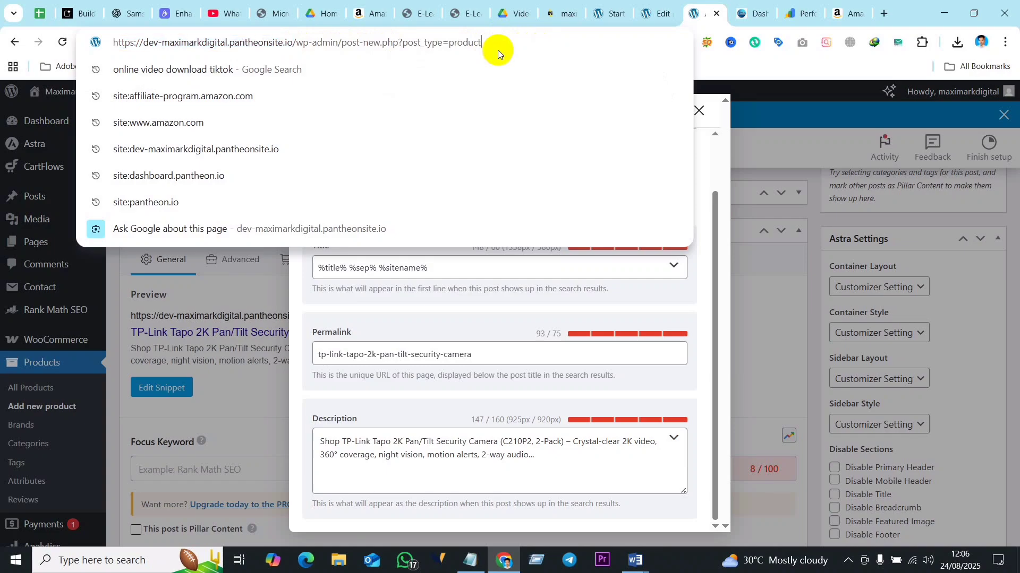
{"action": "left_click", "coordinate": [792, 73]}
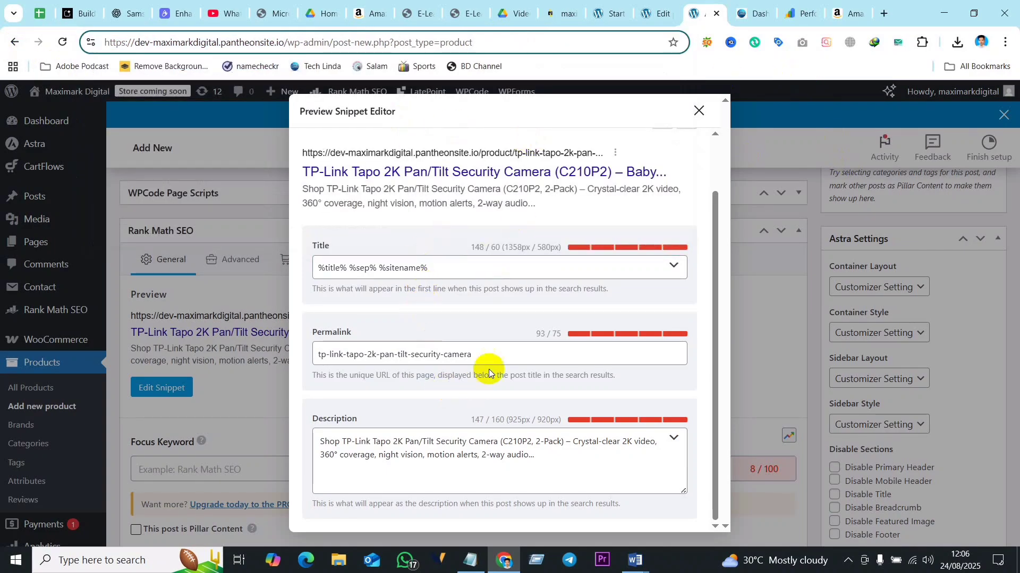
{"action": "left_click", "coordinate": [472, 354]}
{"action": "left_click_drag", "start_coordinate": [473, 355], "coordinate": [322, 356]}
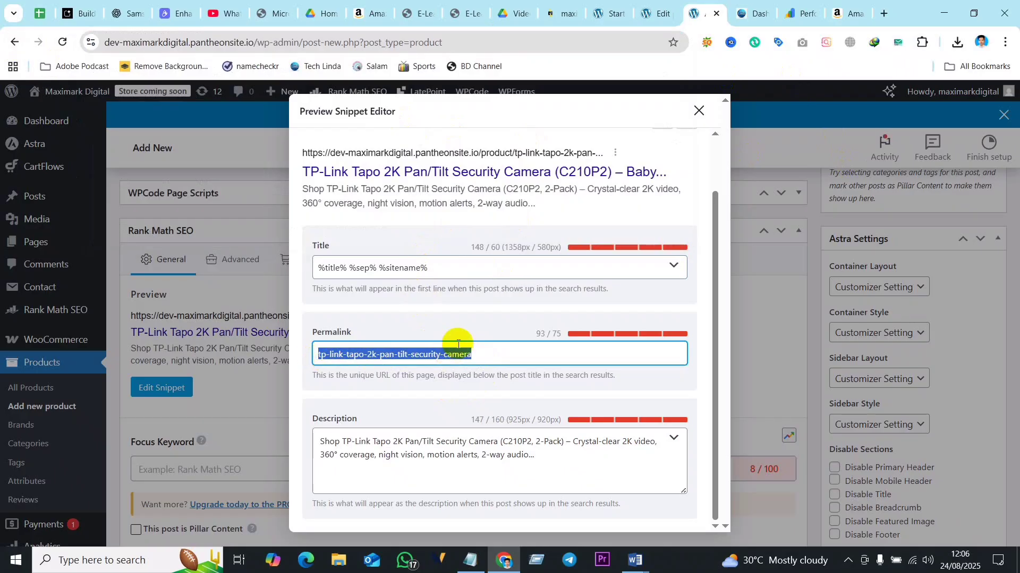
- Switch to the ChatGPT conversation and copy "TP-Link Tapo 2K Pan/Tilt Security Camera (C210P2)" from the meta title
{"action": "left_click", "coordinate": [428, 267]}
{"action": "left_click", "coordinate": [498, 425]}
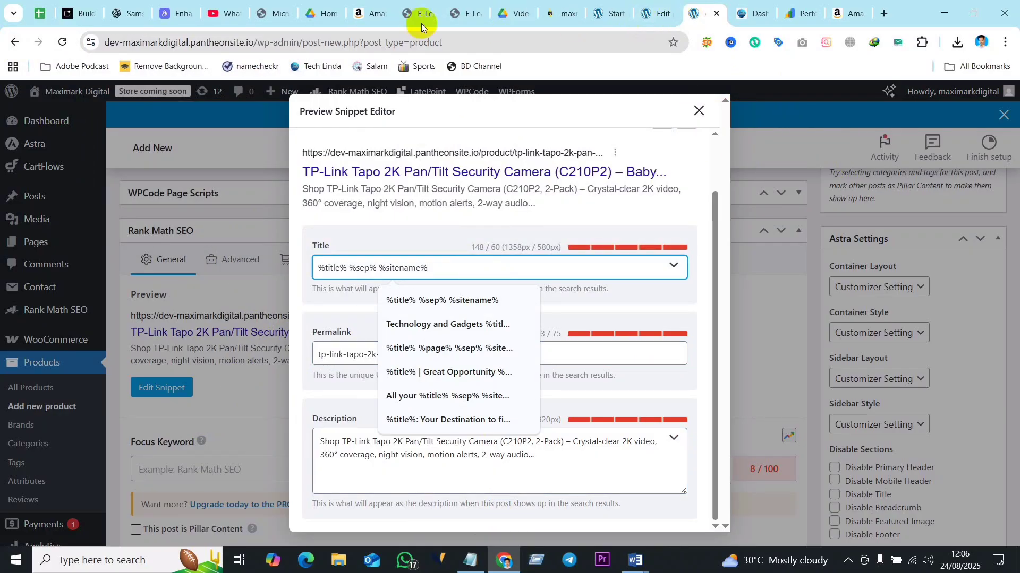
{"action": "left_click", "coordinate": [135, 15]}
{"action": "left_click", "coordinate": [534, 207]}
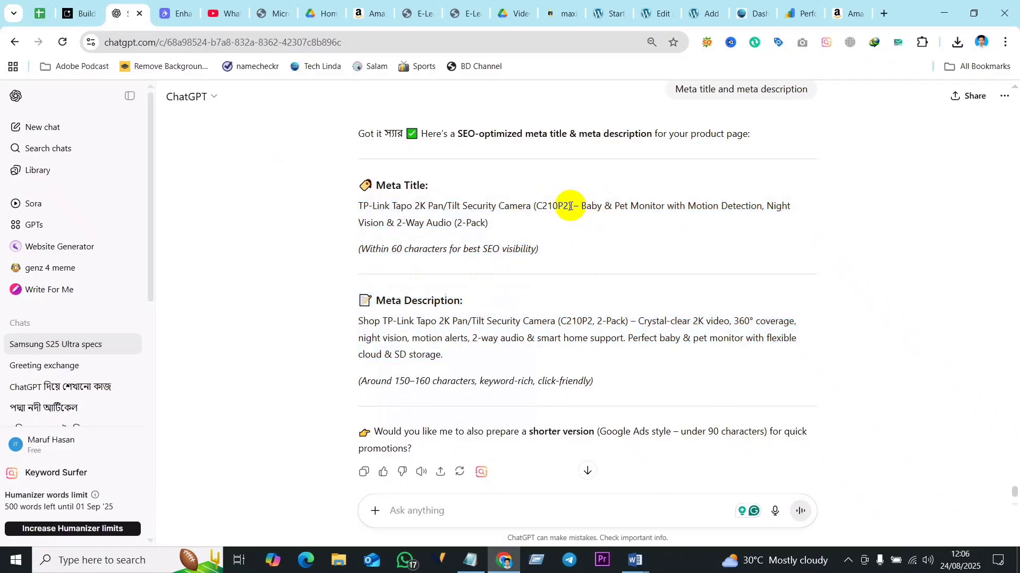
{"action": "left_click_drag", "start_coordinate": [569, 207], "coordinate": [359, 208]}
{"action": "key", "text": "ctrl+c"}
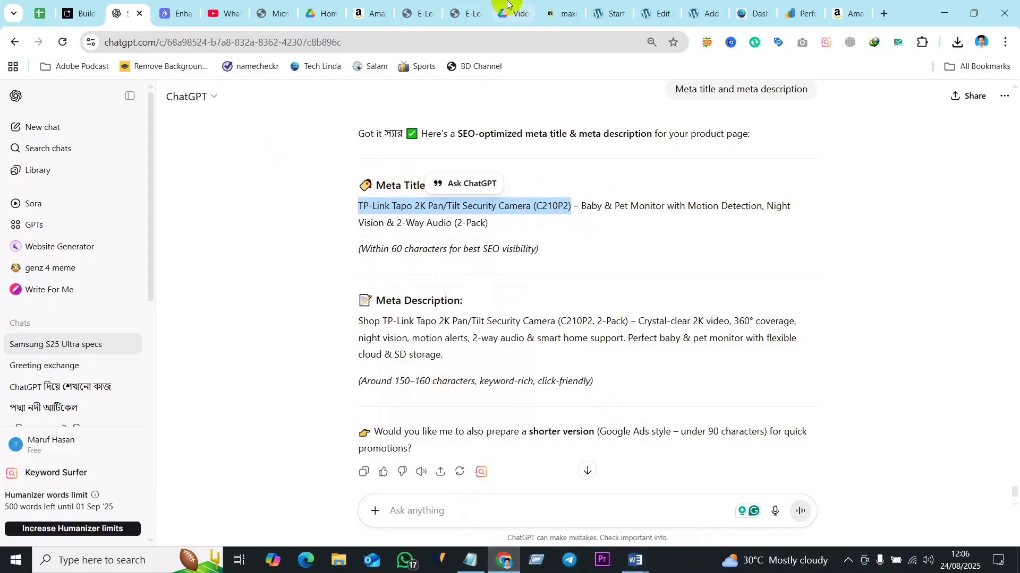
- Return to the new product page, replace the snippet title with the copied text and close the snippet editor
{"action": "left_click", "coordinate": [693, 15]}
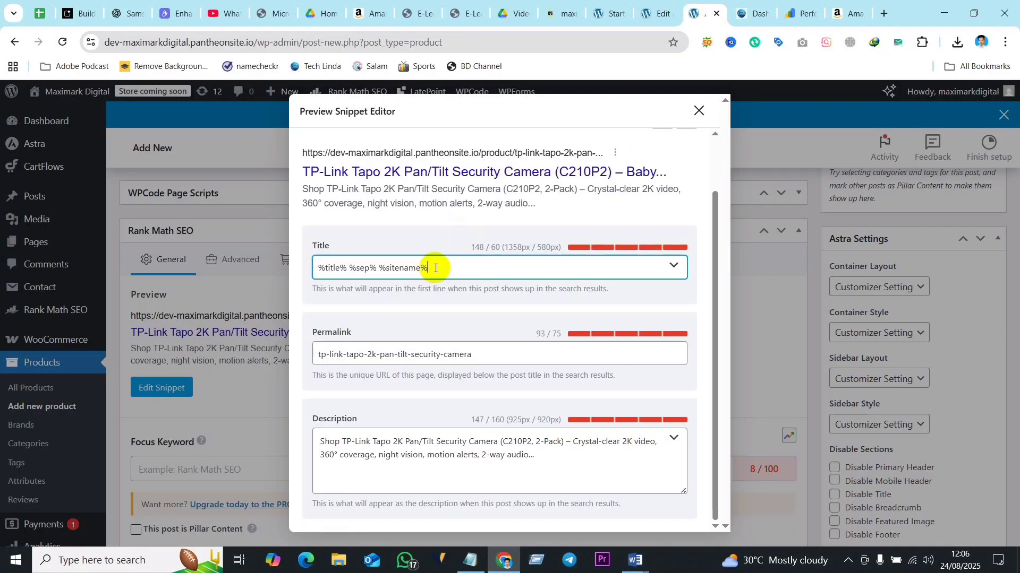
{"action": "left_click_drag", "start_coordinate": [431, 267], "coordinate": [291, 261]}
{"action": "key", "text": "ctrl+v"}
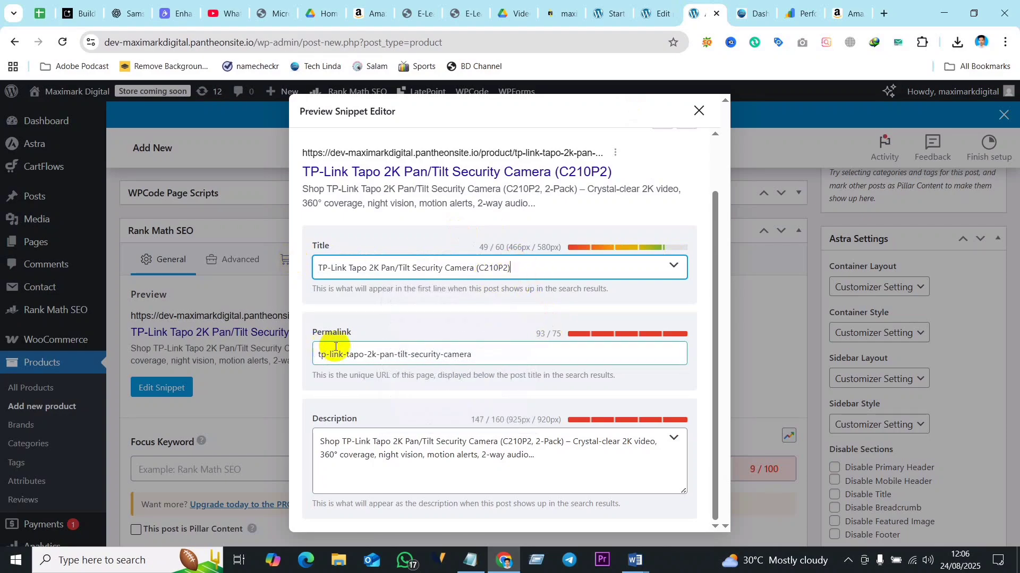
{"action": "left_click", "coordinate": [445, 321]}
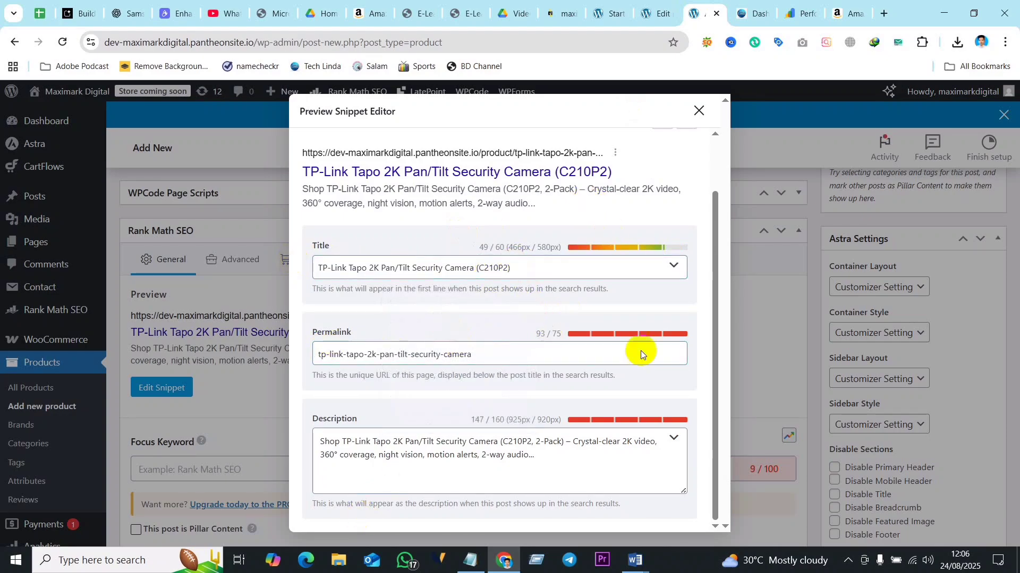
{"action": "left_click", "coordinate": [699, 110]}
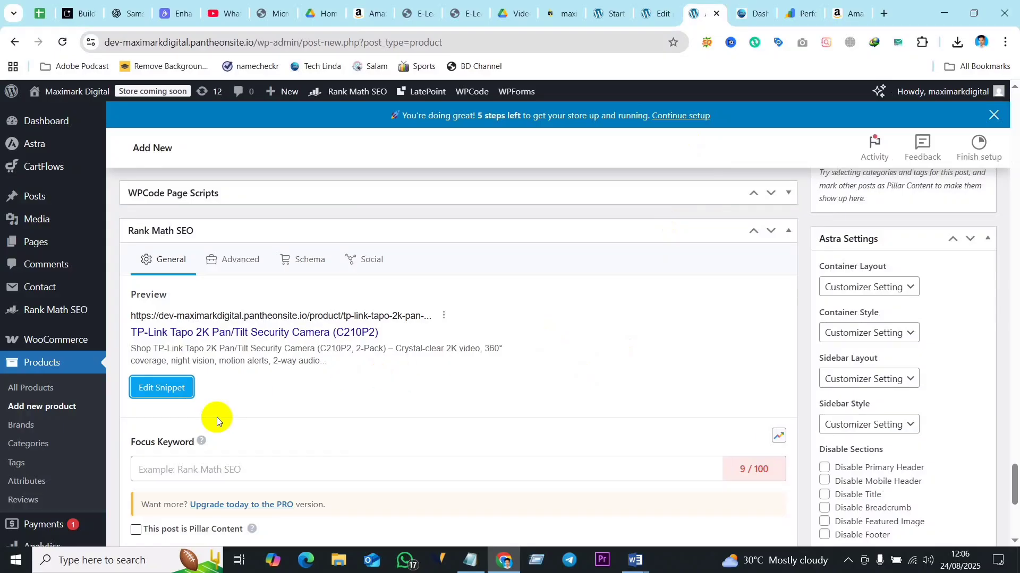
- Copy the words "TP-Link Tapo" from the start of the product name for use as the focus keyword
{"action": "left_click", "coordinate": [223, 470]}
{"action": "scroll", "coordinate": [266, 438], "scroll_direction": "up", "scroll_amount": 20}
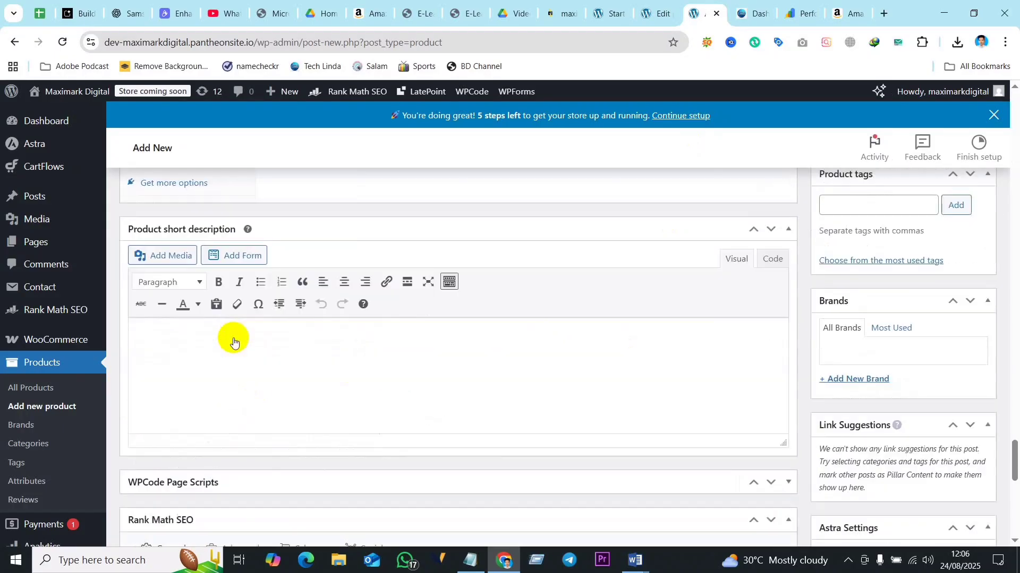
{"action": "scroll", "coordinate": [290, 325], "scroll_direction": "up", "scroll_amount": 20}
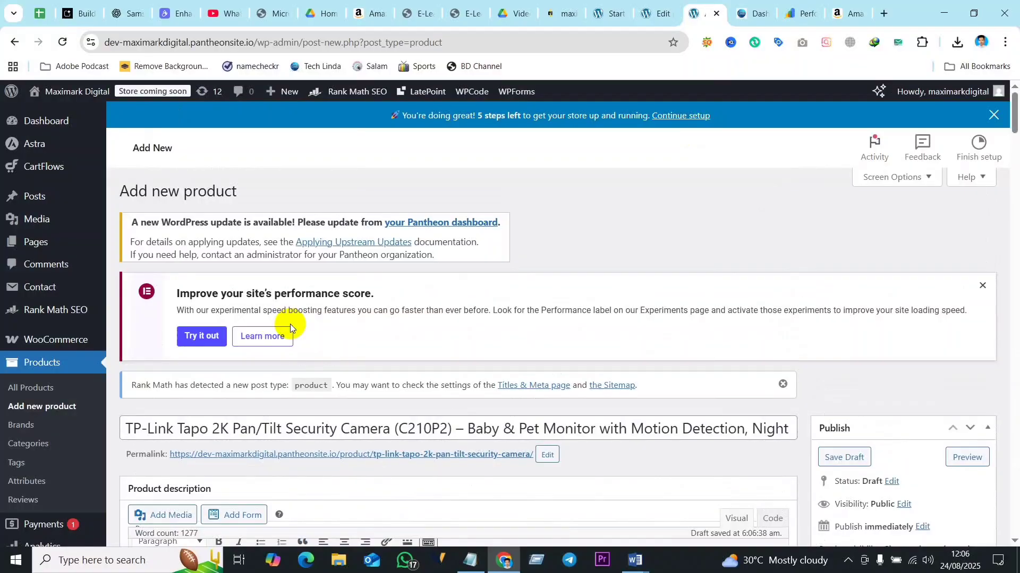
{"action": "left_click_drag", "start_coordinate": [208, 428], "coordinate": [124, 428]}
{"action": "key", "text": "ctrl+c"}
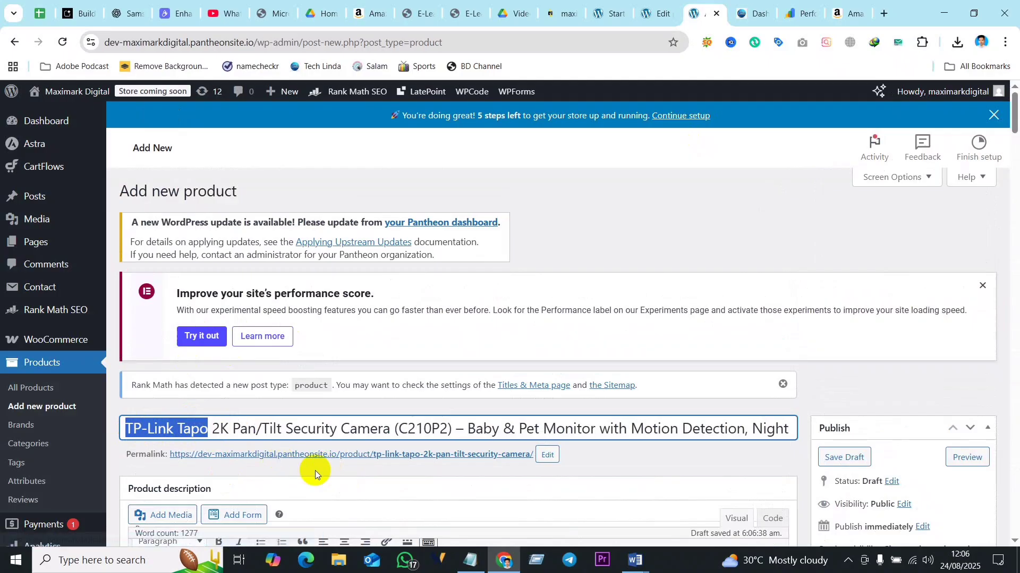
- Remove the blank line between the Pros list and the Cons heading in the product description
{"action": "left_click", "coordinate": [372, 486]}
{"action": "scroll", "coordinate": [372, 487], "scroll_direction": "down", "scroll_amount": 15}
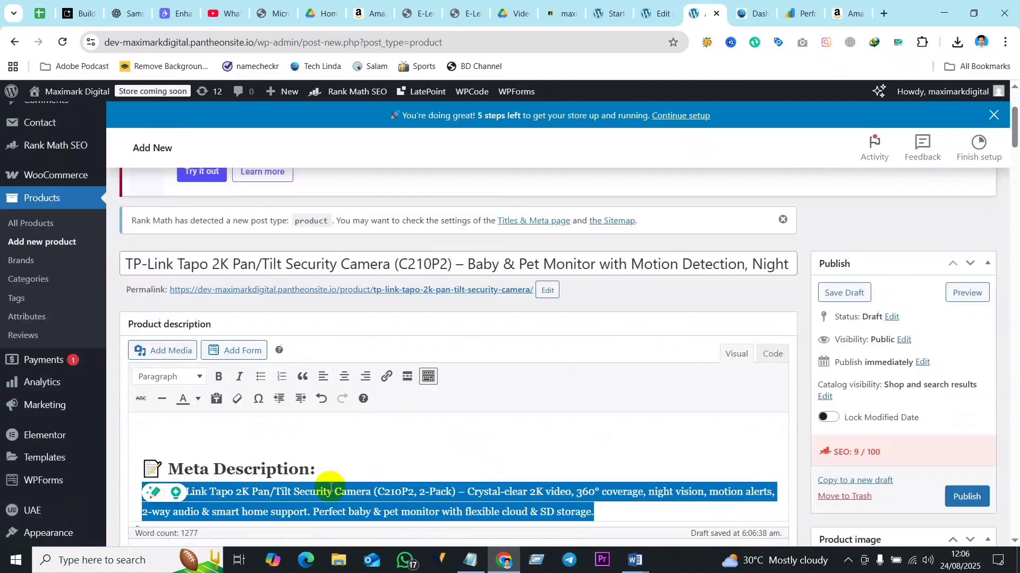
{"action": "scroll", "coordinate": [326, 488], "scroll_direction": "down", "scroll_amount": 15}
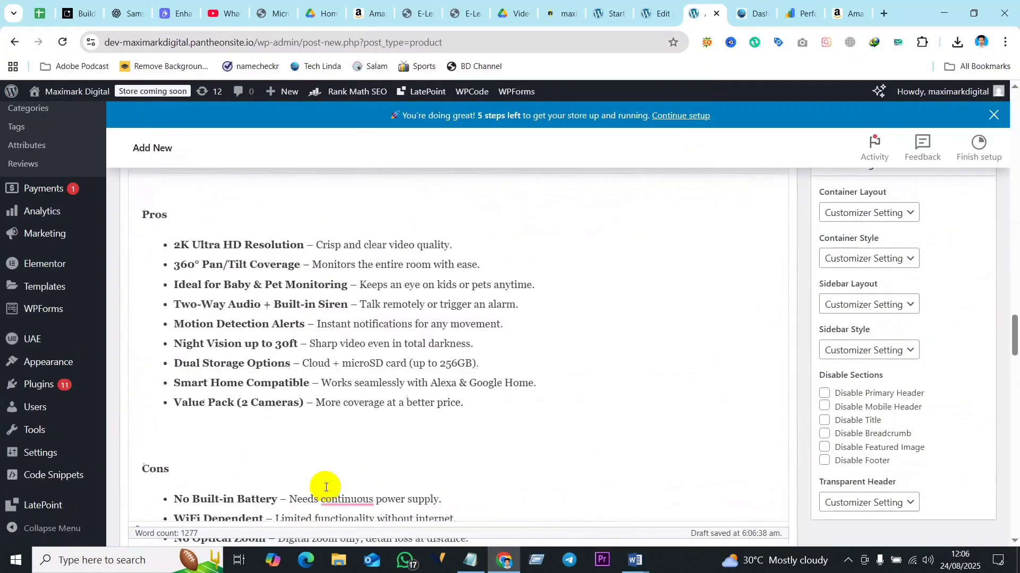
{"action": "scroll", "coordinate": [325, 487], "scroll_direction": "down", "scroll_amount": 6}
{"action": "scroll", "coordinate": [318, 485], "scroll_direction": "up", "scroll_amount": 5}
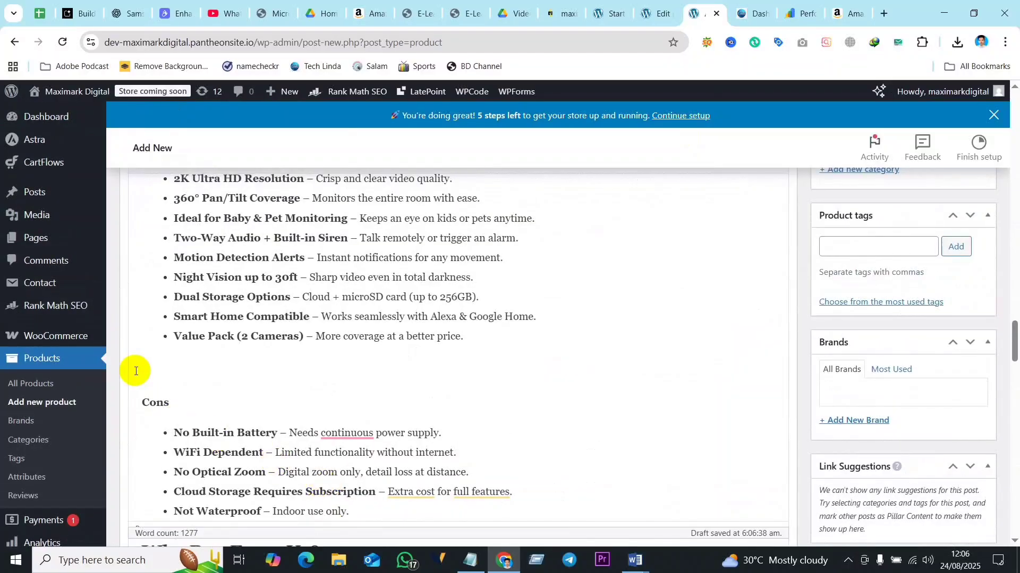
{"action": "left_click", "coordinate": [187, 377]}
{"action": "key", "text": "BackSpace"}
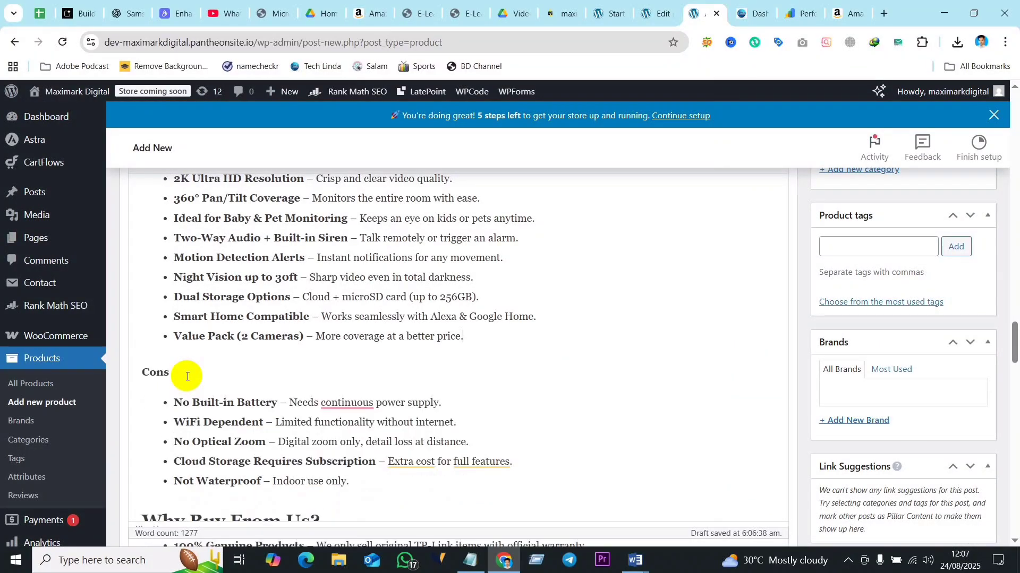
- Add the copied "TP-Link Tapo" as the Rank Math focus keyword for the product
{"action": "scroll", "coordinate": [302, 412], "scroll_direction": "down", "scroll_amount": 20}
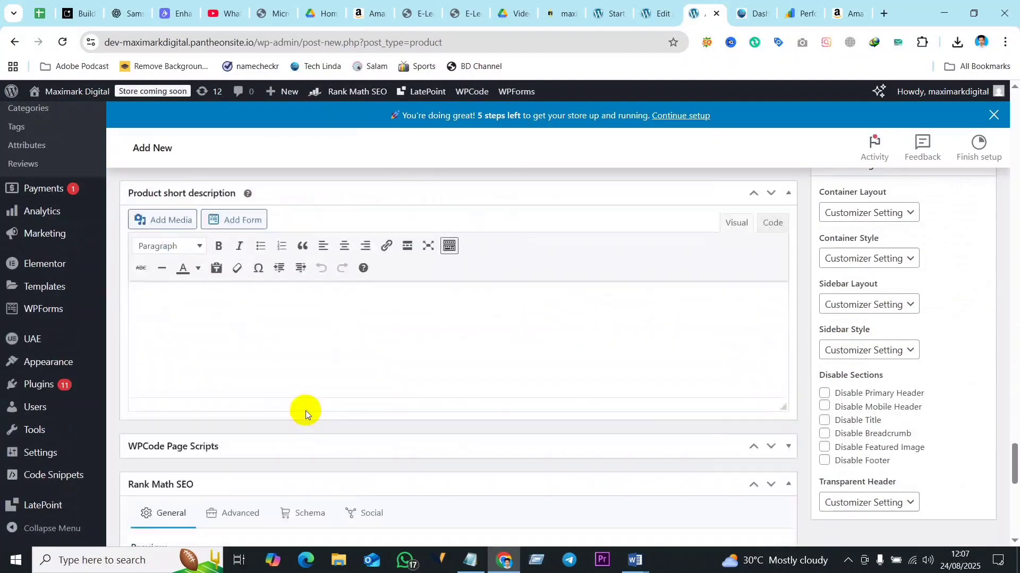
{"action": "scroll", "coordinate": [305, 410], "scroll_direction": "up", "scroll_amount": 5}
{"action": "scroll", "coordinate": [309, 396], "scroll_direction": "down", "scroll_amount": 10}
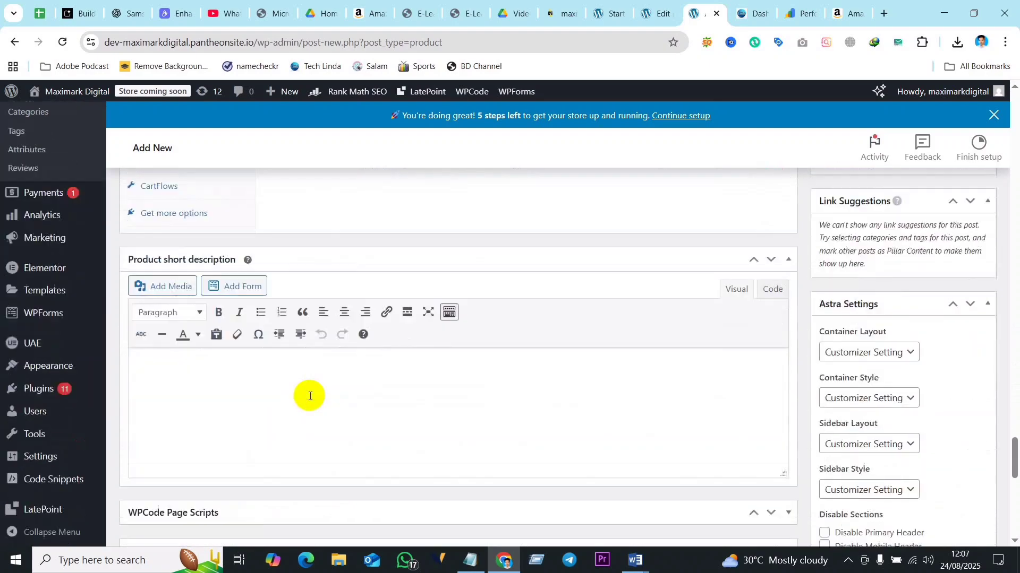
{"action": "left_click", "coordinate": [235, 456]}
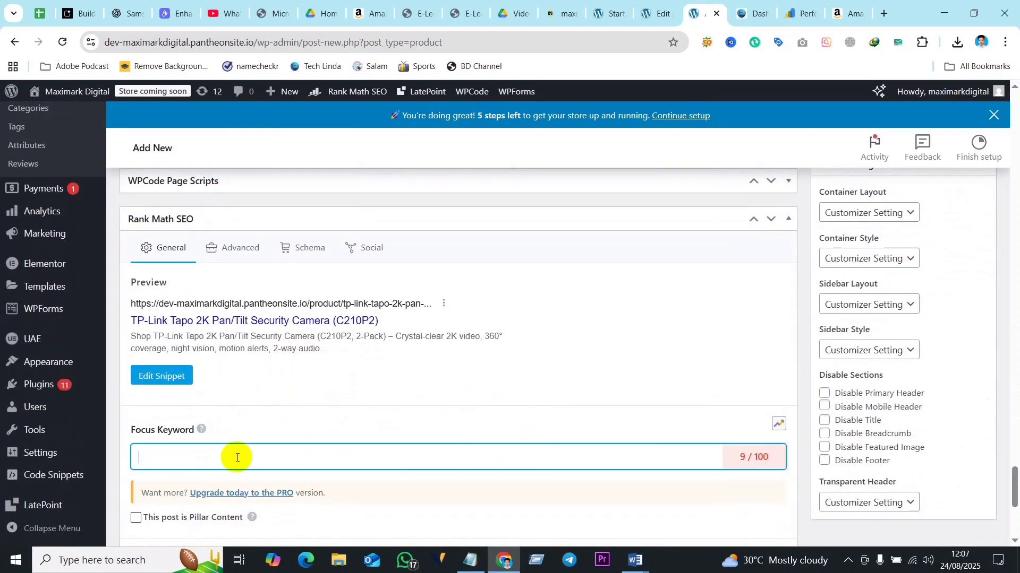
{"action": "key", "text": "ctrl+v"}
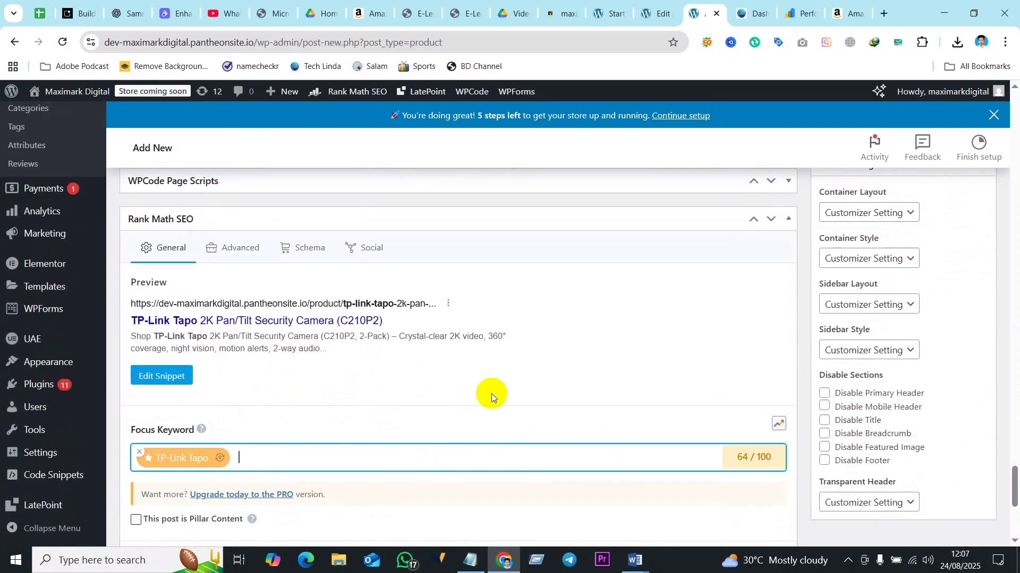
{"action": "left_click", "coordinate": [296, 402]}
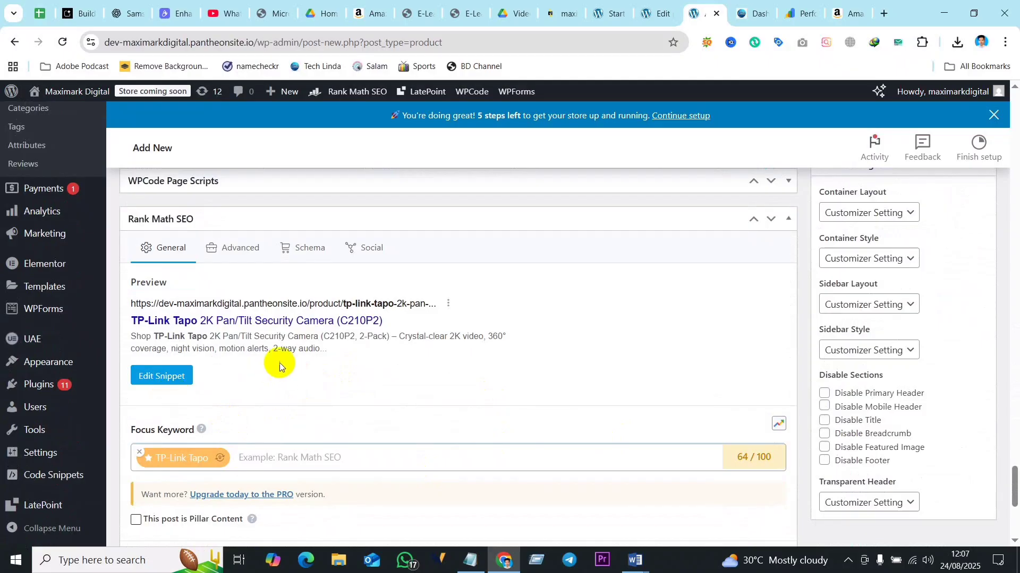
- Examine the empty product short description and the key features listed in the main product description
{"action": "scroll", "coordinate": [279, 362], "scroll_direction": "up", "scroll_amount": 8}
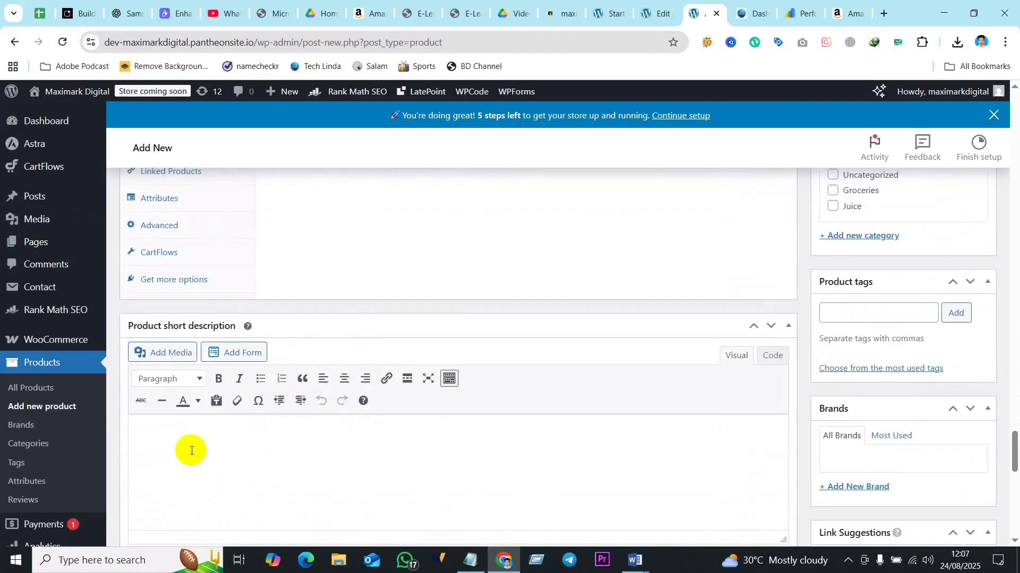
{"action": "left_click", "coordinate": [191, 451]}
{"action": "scroll", "coordinate": [381, 433], "scroll_direction": "down", "scroll_amount": 1}
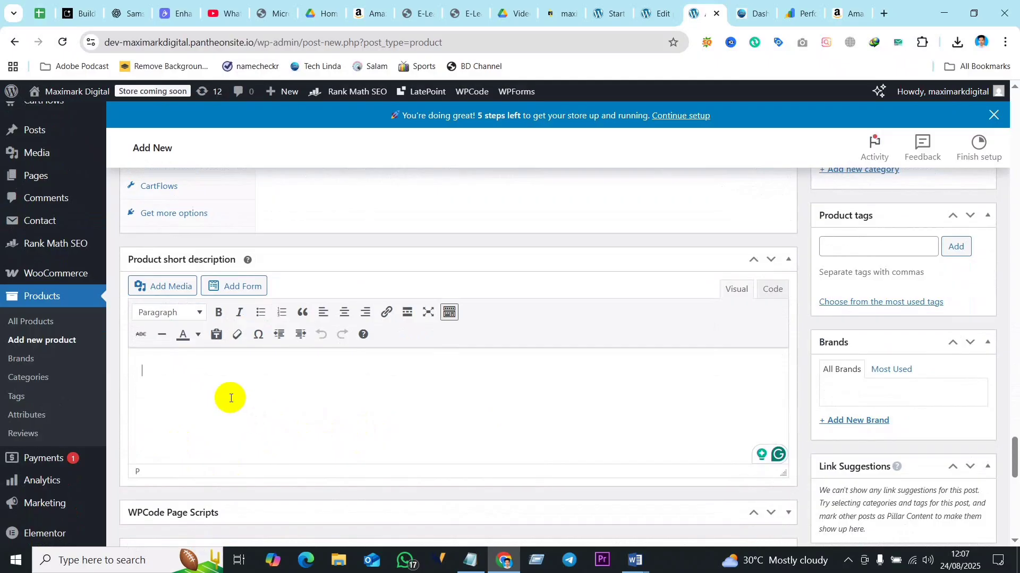
{"action": "scroll", "coordinate": [307, 237], "scroll_direction": "up", "scroll_amount": 1}
{"action": "scroll", "coordinate": [364, 294], "scroll_direction": "up", "scroll_amount": 20}
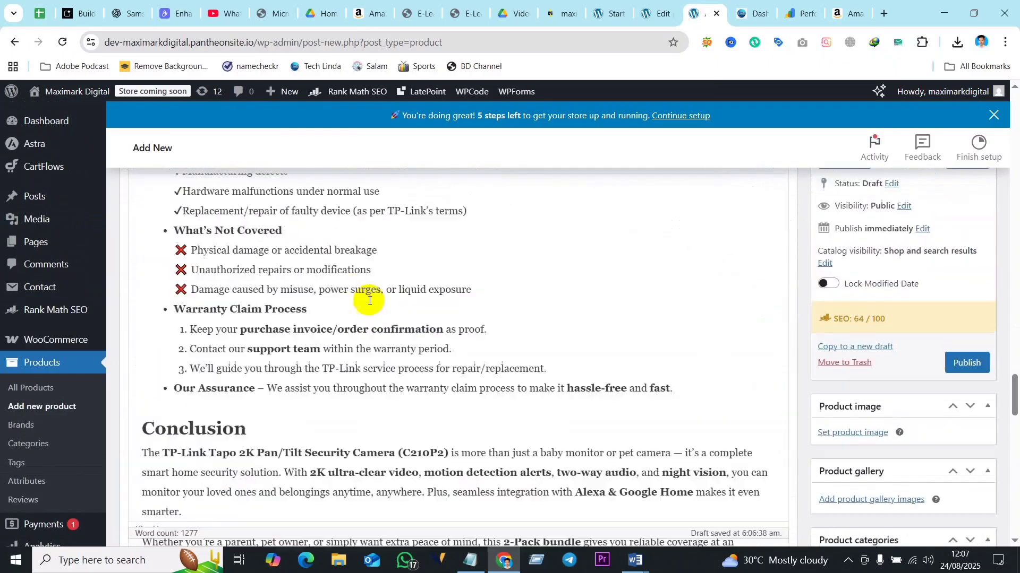
{"action": "scroll", "coordinate": [366, 337], "scroll_direction": "up", "scroll_amount": 20}
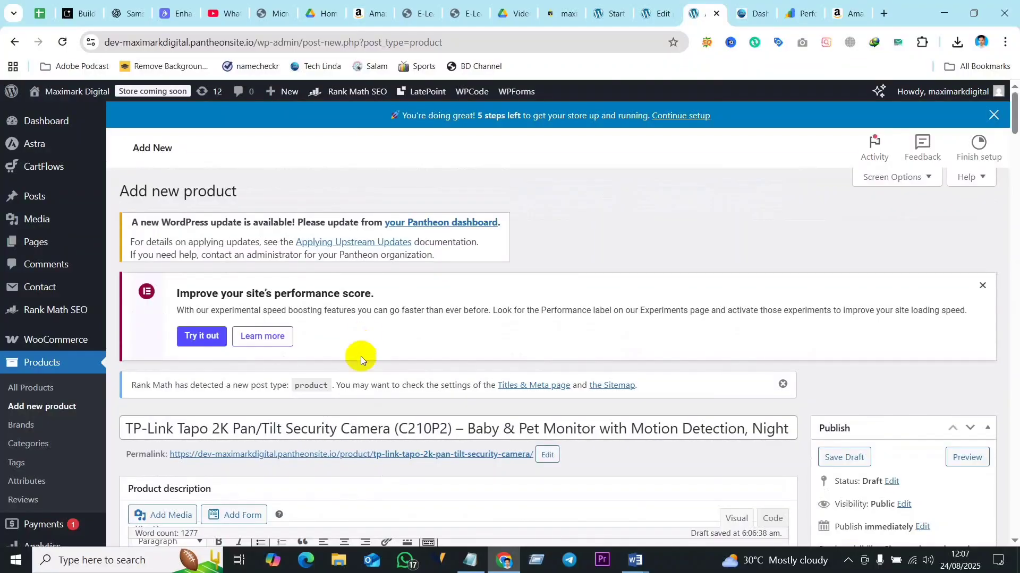
{"action": "scroll", "coordinate": [361, 356], "scroll_direction": "down", "scroll_amount": 15}
{"action": "scroll", "coordinate": [329, 465], "scroll_direction": "down", "scroll_amount": 1}
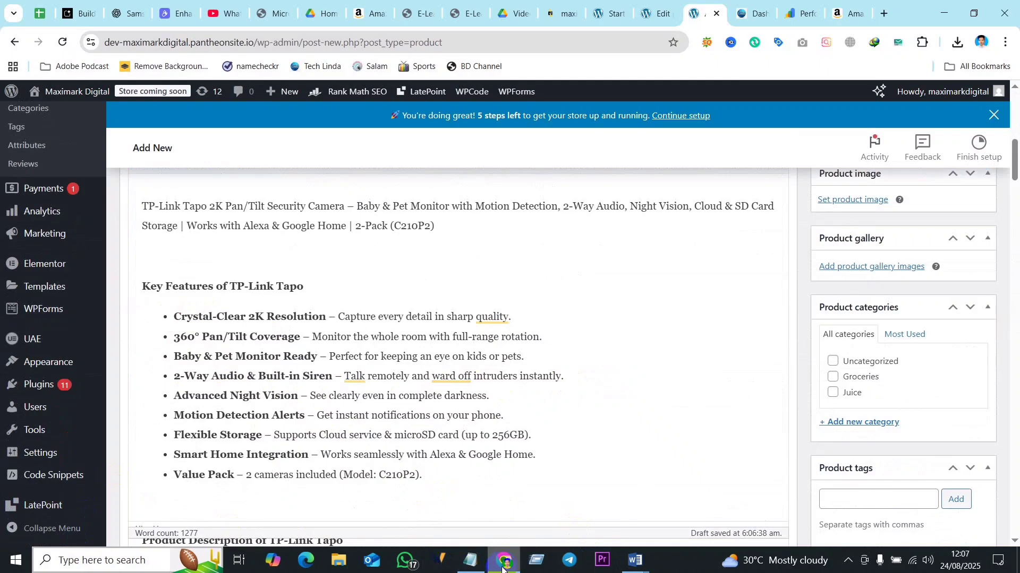
- Switch to the ChatGPT conversation and send the prompt "Main 5 features"
{"action": "mouse_move", "coordinate": [504, 568]}
{"action": "left_click", "coordinate": [125, 13]}
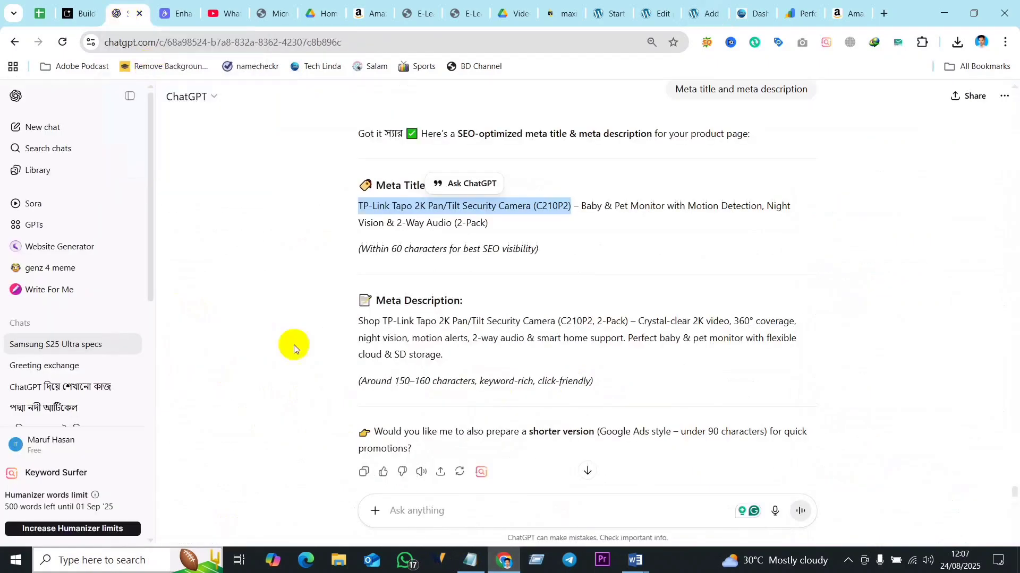
{"action": "left_click", "coordinate": [430, 515]}
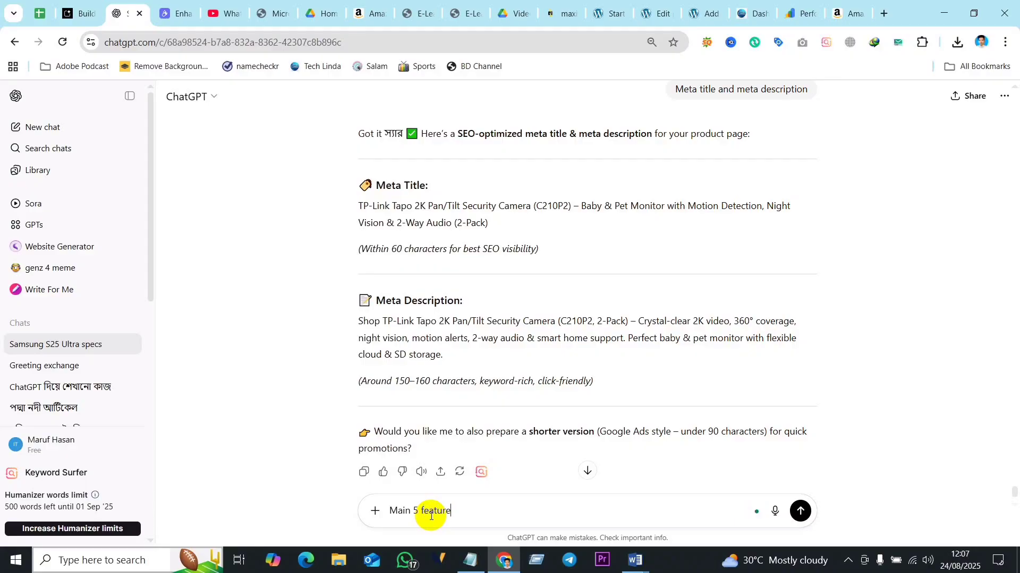
{"action": "key", "text": "Return"}
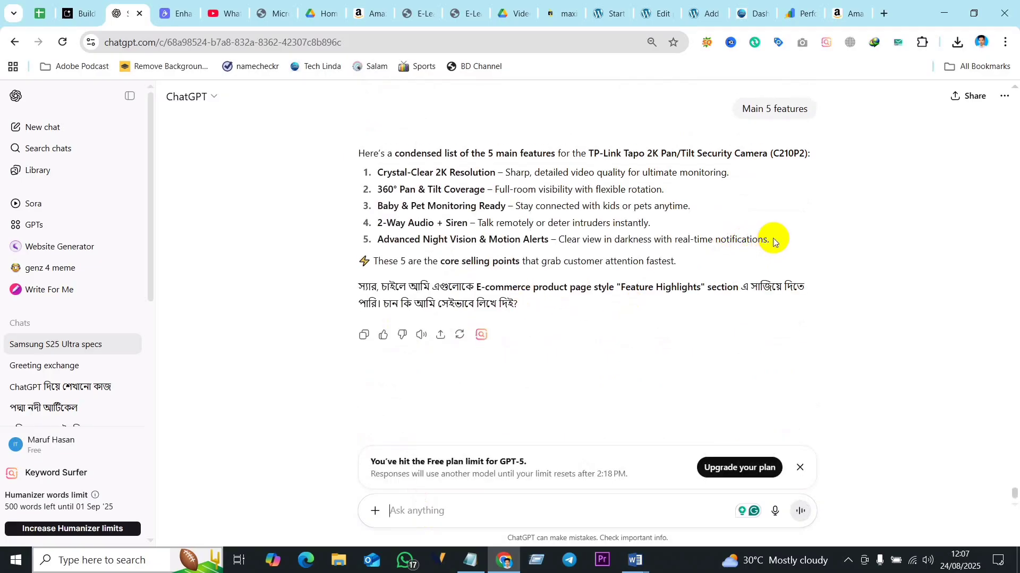
- Copy the five listed features from the ChatGPT reply and paste them at the end of the open Word document
{"action": "left_click_drag", "start_coordinate": [766, 239], "coordinate": [377, 172]}
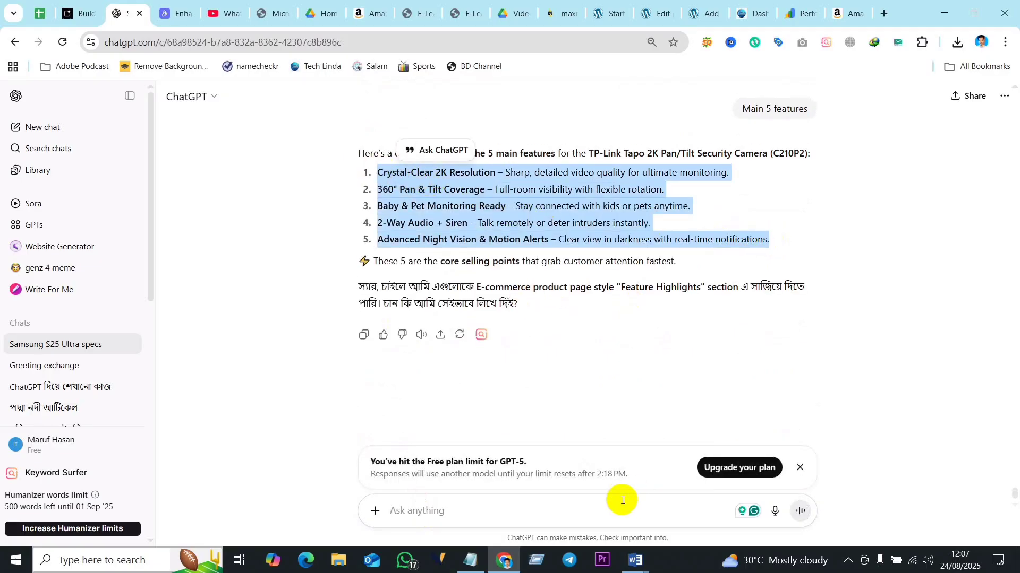
{"action": "left_click", "coordinate": [642, 568]}
{"action": "scroll", "coordinate": [599, 464], "scroll_direction": "down", "scroll_amount": 20}
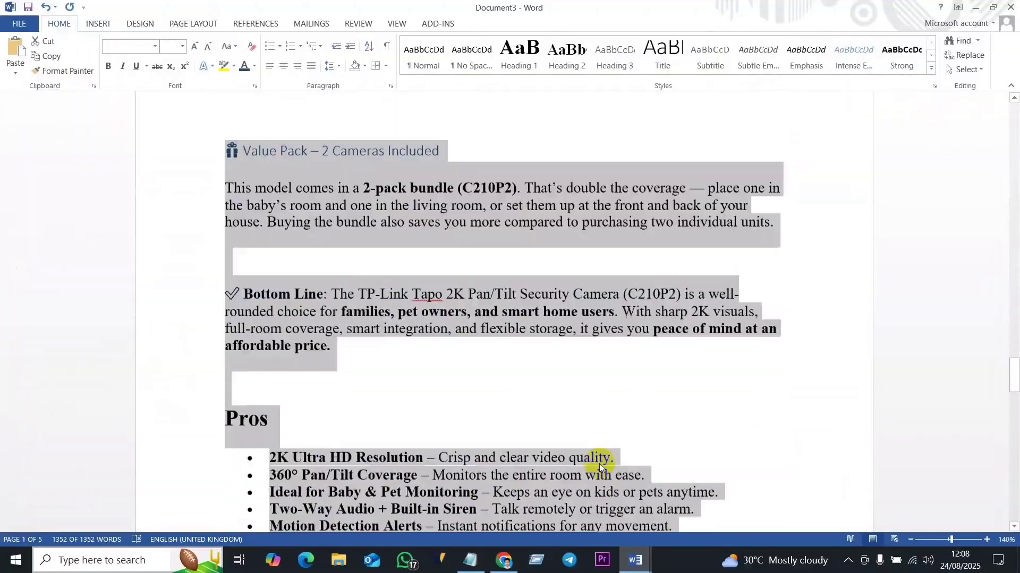
{"action": "scroll", "coordinate": [598, 463], "scroll_direction": "down", "scroll_amount": 5}
{"action": "left_click", "coordinate": [519, 428]}
{"action": "type", "text": "• Crystal-Clear 2K Resolution – Sharp, detailed video quality for ultimate monitoring. • 360° Pan & Tilt Coverage – Full-room visibility with flexible rotation. • Baby & Pet Monitoring Ready – Stay connected with kids or pets anytime. • 2-Way Audio + Siren – Talk remotely or deter intruders instantly. • Advanced Night Vision & Motion Alerts – Clear view in darkness with real-time notifications."}
{"action": "scroll", "coordinate": [519, 428], "scroll_direction": "up", "scroll_amount": 3}
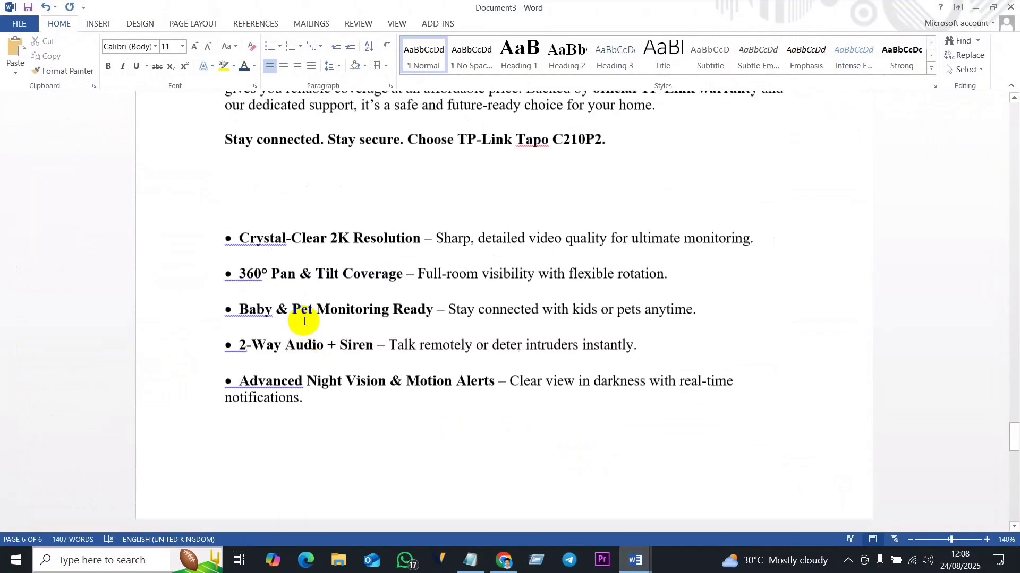
- Delete the bullet characters in front of all five pasted feature lines
{"action": "left_click_drag", "start_coordinate": [240, 239], "coordinate": [239, 270]}
{"action": "key", "text": "Delete"}
{"action": "key", "text": "Delete"}
{"action": "left_click_drag", "start_coordinate": [222, 310], "coordinate": [239, 306]}
{"action": "key", "text": "Delete"}
{"action": "left_click_drag", "start_coordinate": [222, 345], "coordinate": [234, 342]}
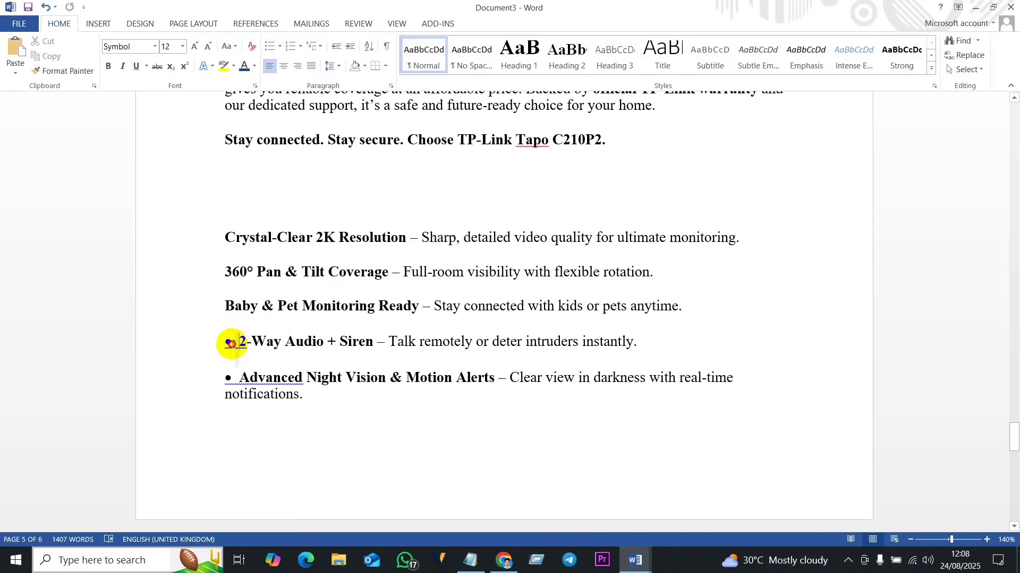
{"action": "key", "text": "Delete"}
{"action": "left_click_drag", "start_coordinate": [240, 379], "coordinate": [217, 378]}
{"action": "key", "text": "Delete"}
- Copy the five cleaned feature lines and paste them into the product short description on the new product page in Chrome
{"action": "left_click_drag", "start_coordinate": [224, 236], "coordinate": [701, 394]}
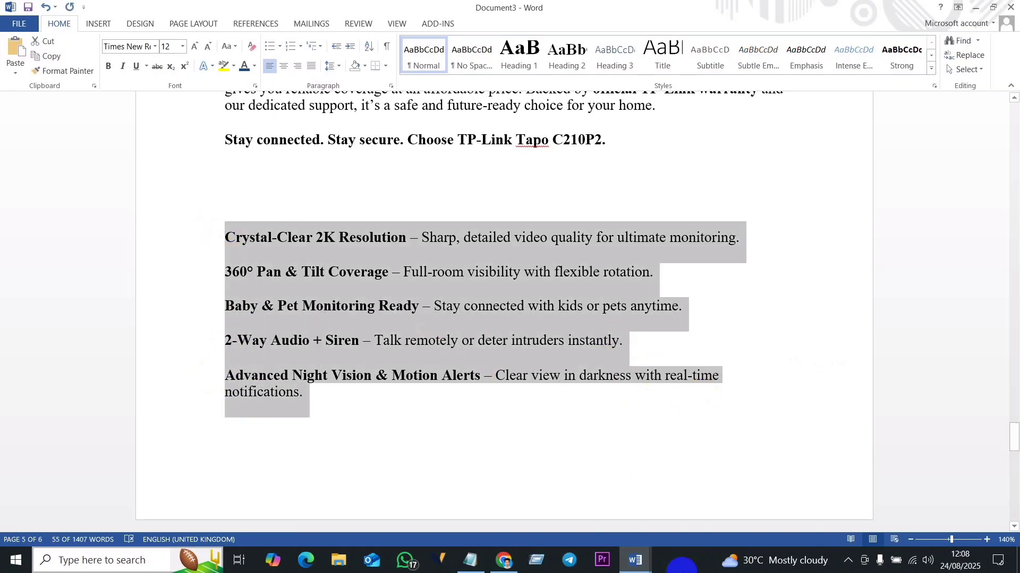
{"action": "left_click", "coordinate": [503, 561]}
{"action": "left_click", "coordinate": [706, 14]}
{"action": "scroll", "coordinate": [340, 462], "scroll_direction": "down", "scroll_amount": 15}
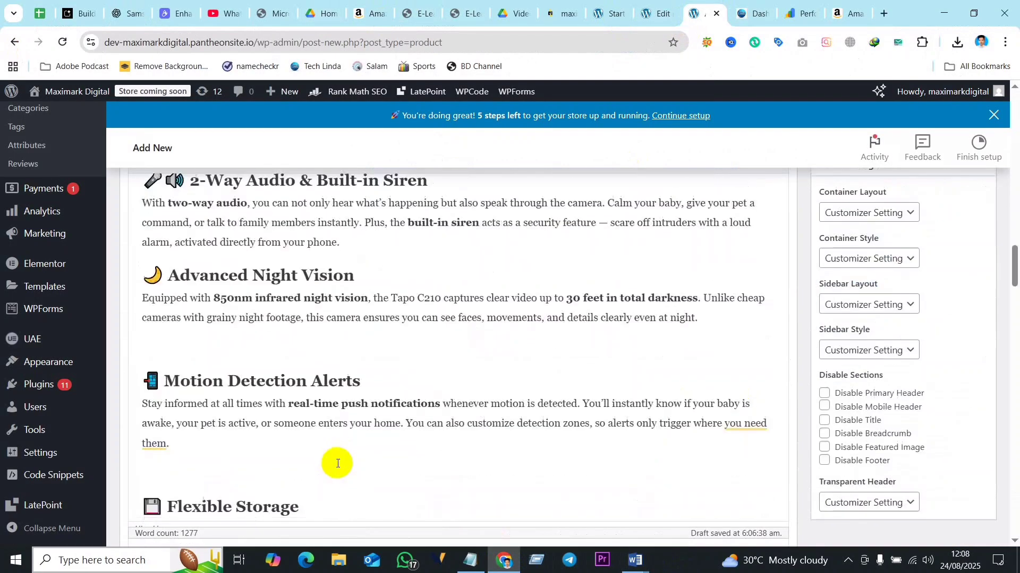
{"action": "scroll", "coordinate": [349, 470], "scroll_direction": "down", "scroll_amount": 6}
{"action": "left_click", "coordinate": [250, 398]}
{"action": "key", "text": "ctrl+v"}
{"action": "scroll", "coordinate": [171, 398], "scroll_direction": "up", "scroll_amount": 2}
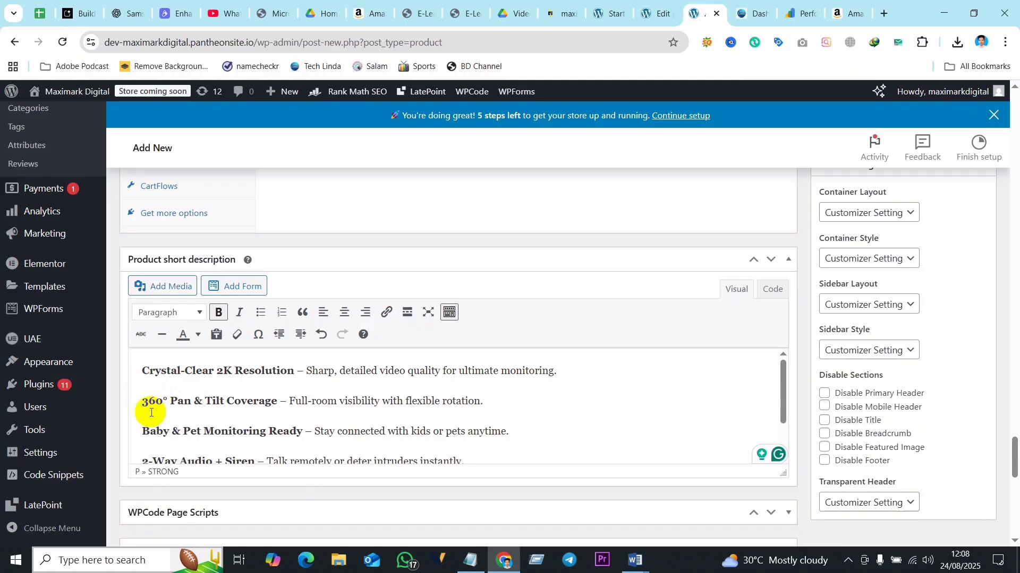
- Replace the paragraph breaks between the five short description features with single line breaks to close the gaps
{"action": "left_click", "coordinate": [150, 394]}
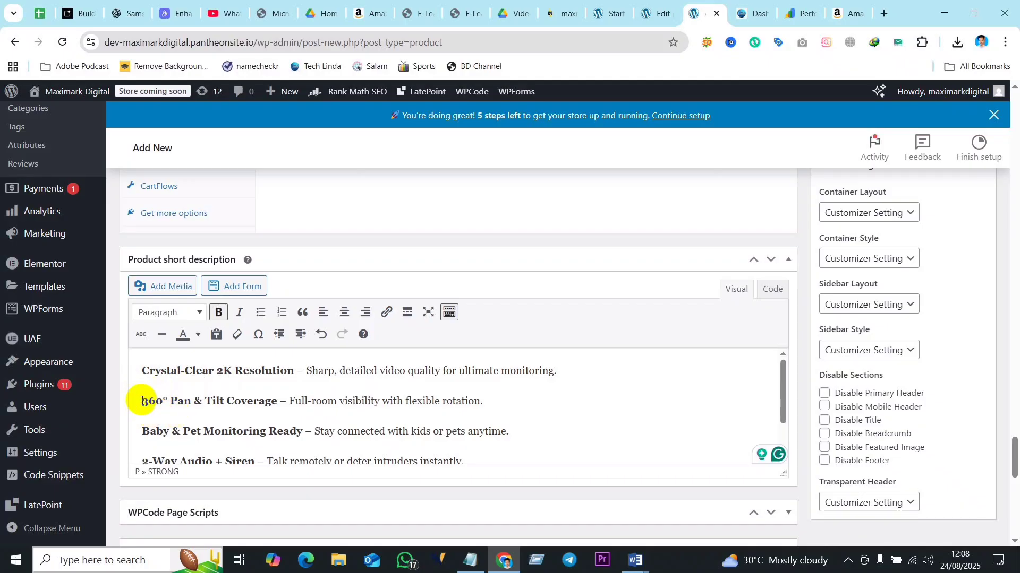
{"action": "key", "text": "BackSpace"}
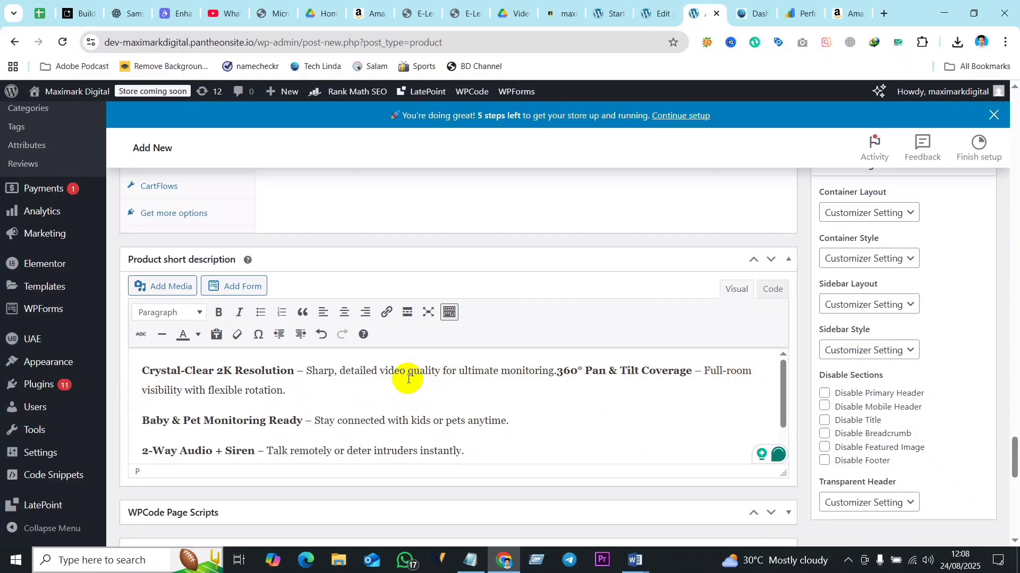
{"action": "key", "text": "shift+Return"}
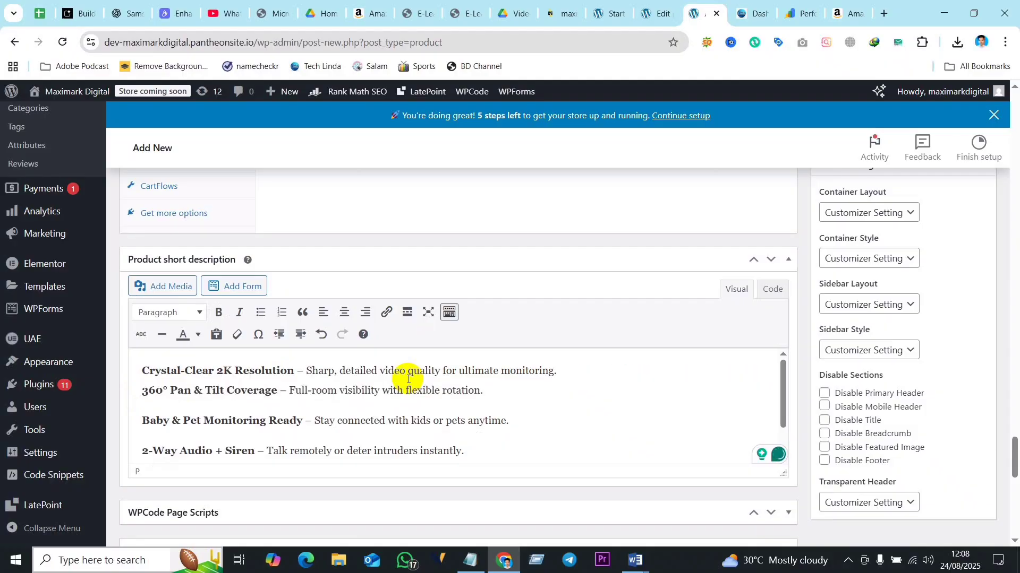
{"action": "left_click", "coordinate": [143, 421]}
{"action": "key", "text": "BackSpace"}
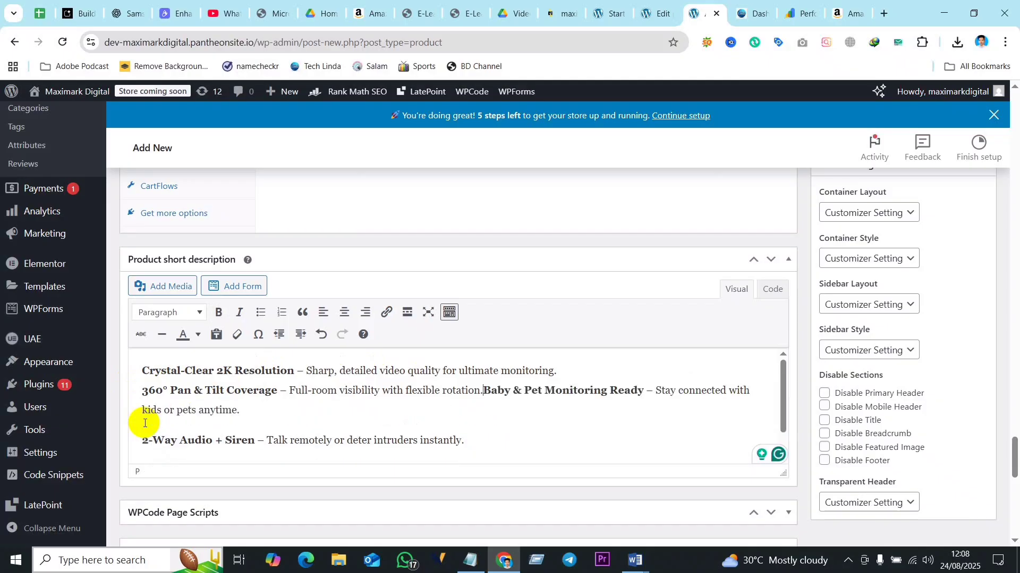
{"action": "key", "text": "shift+Return"}
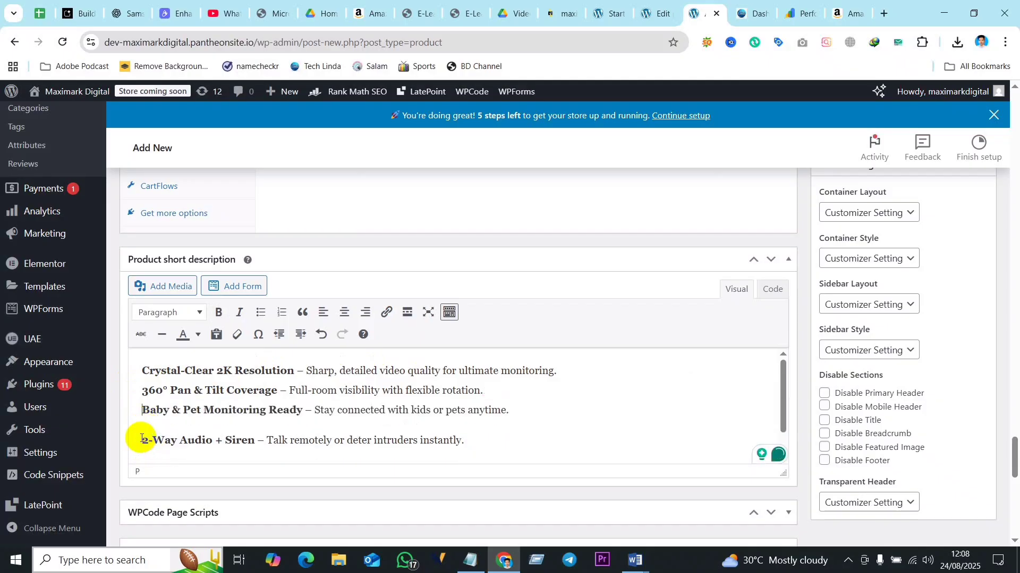
{"action": "left_click", "coordinate": [141, 439]}
{"action": "key", "text": "BackSpace"}
{"action": "key", "text": "shift+Return"}
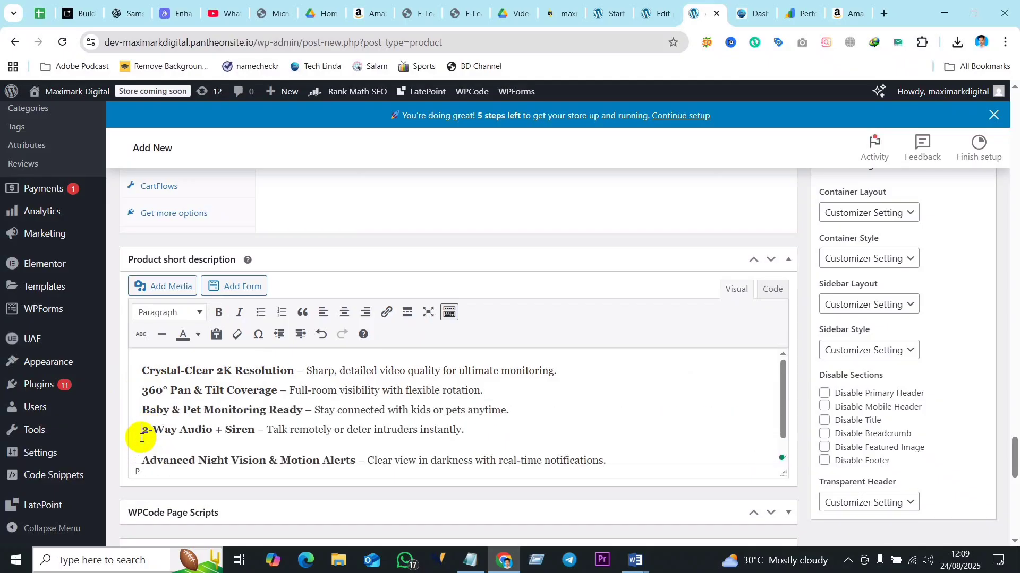
{"action": "scroll", "coordinate": [160, 435], "scroll_direction": "down", "scroll_amount": 1}
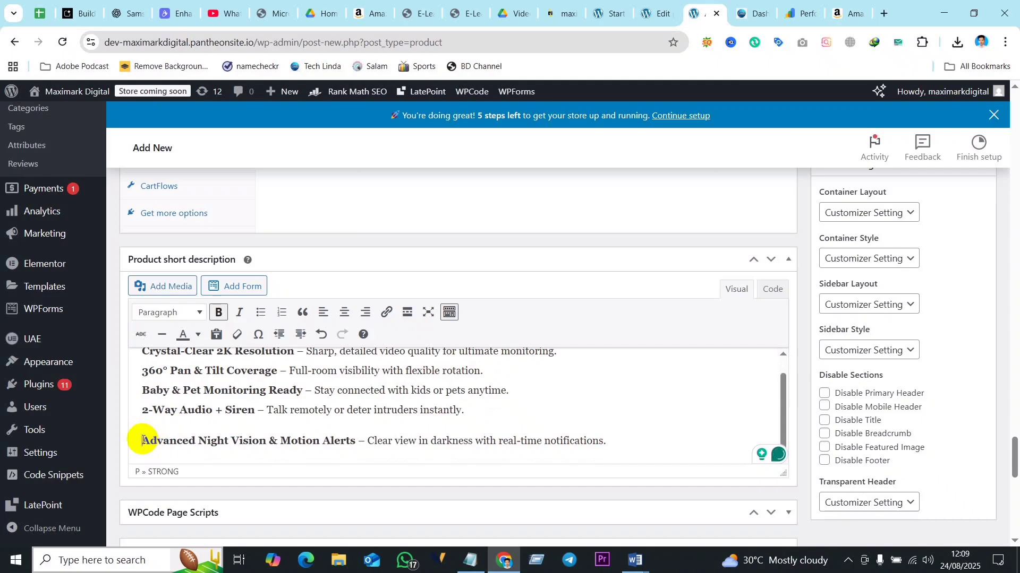
{"action": "left_click", "coordinate": [143, 440]}
{"action": "key", "text": "BackSpace"}
{"action": "key", "text": "shift+Return"}
- Expand the Additional checks in Rank Math SEO and review the listed errors
{"action": "scroll", "coordinate": [160, 436], "scroll_direction": "down", "scroll_amount": 4}
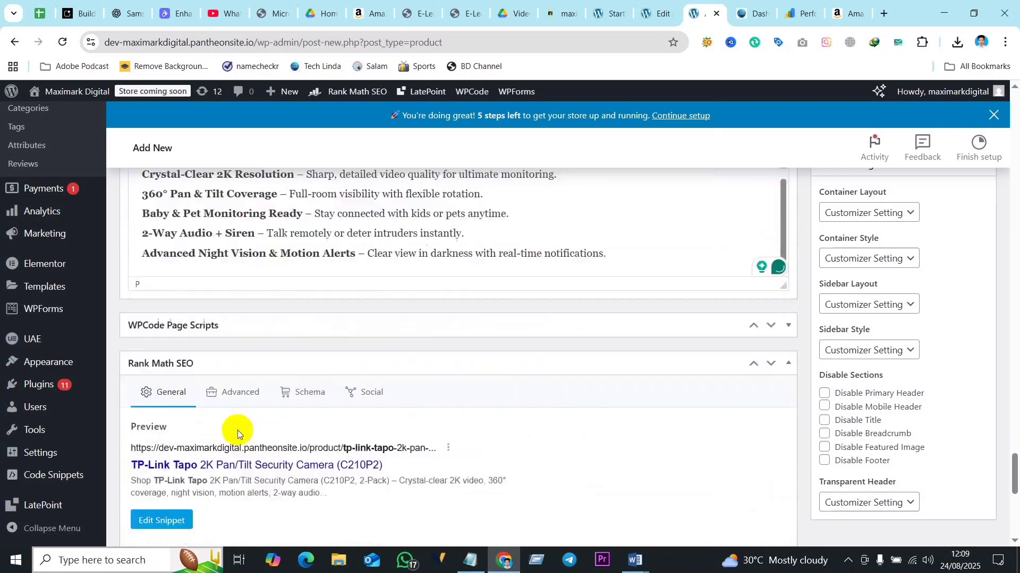
{"action": "scroll", "coordinate": [505, 431], "scroll_direction": "down", "scroll_amount": 3}
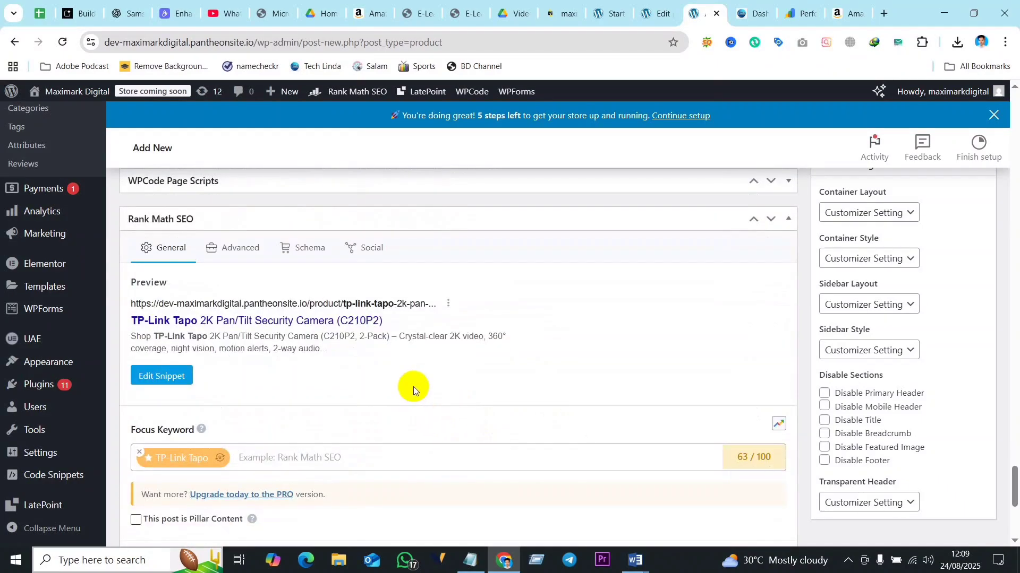
{"action": "scroll", "coordinate": [411, 393], "scroll_direction": "down", "scroll_amount": 6}
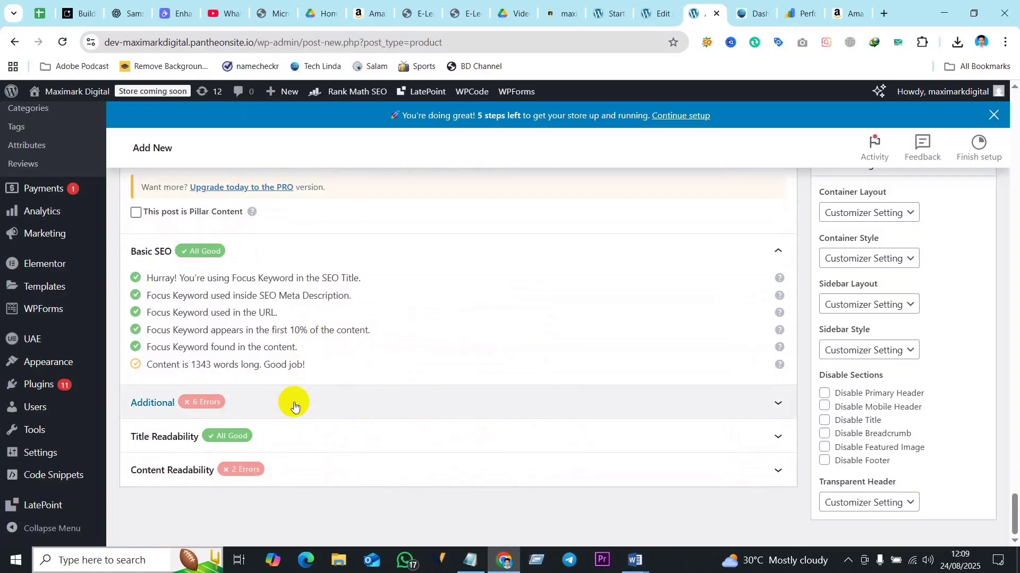
{"action": "left_click", "coordinate": [294, 406]}
{"action": "scroll", "coordinate": [295, 399], "scroll_direction": "down", "scroll_amount": 1}
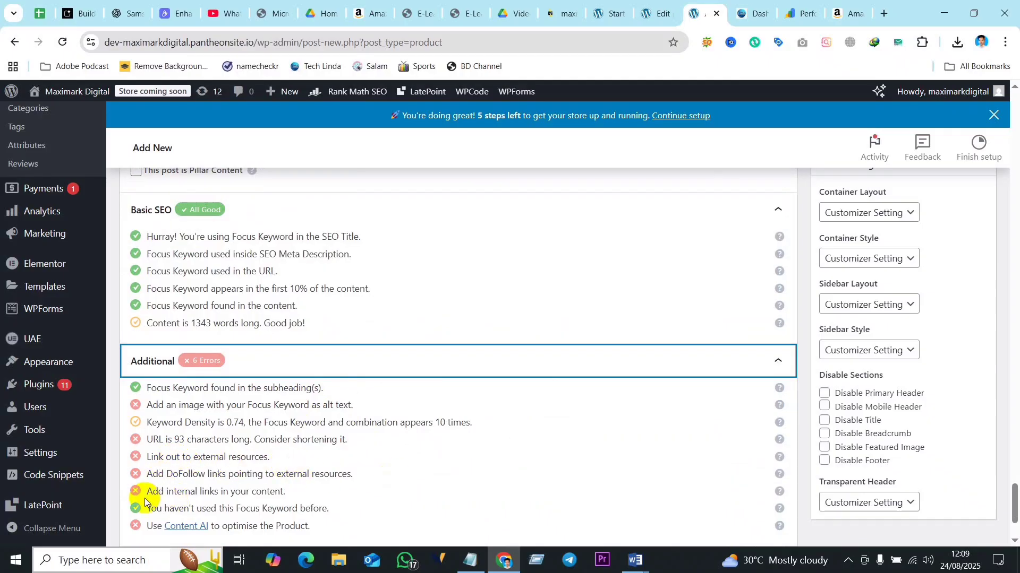
- Upload 712EfKY6mgL._AC_SL1500_.jpg from Downloads and set it as the product image with the alt text "TP Link Tapo"
{"action": "scroll", "coordinate": [554, 466], "scroll_direction": "up", "scroll_amount": 20}
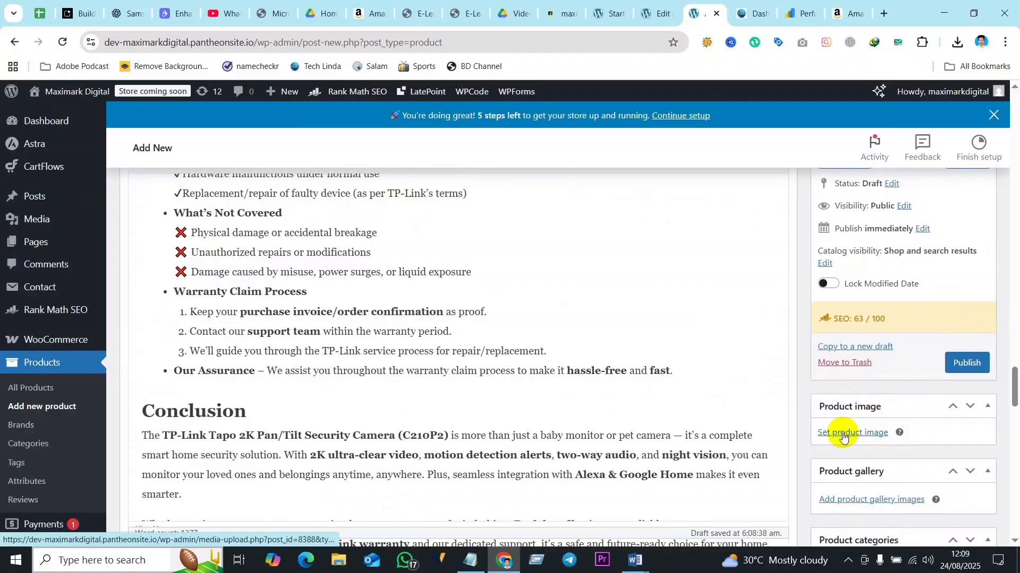
{"action": "left_click", "coordinate": [866, 435]}
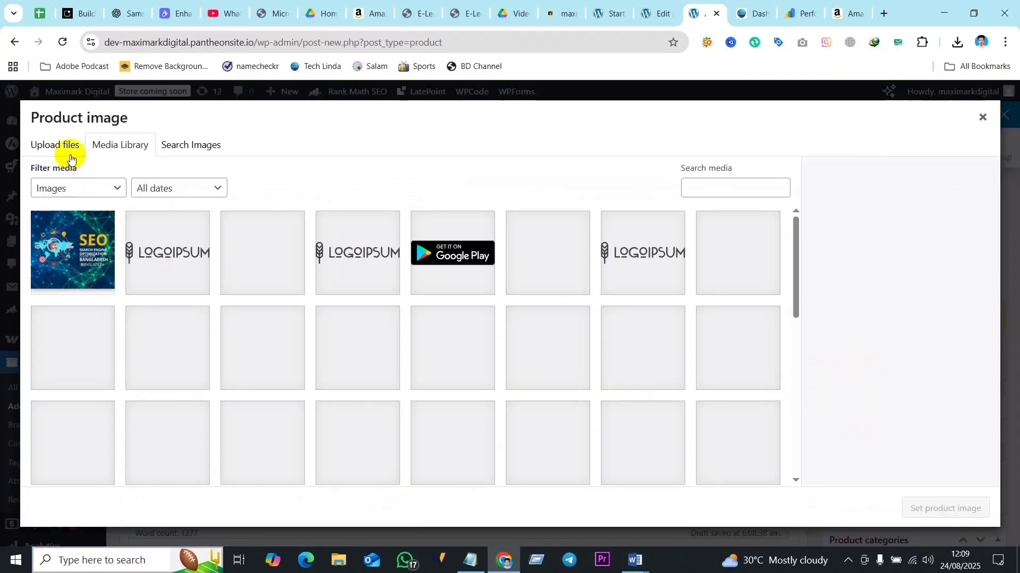
{"action": "left_click", "coordinate": [53, 147]}
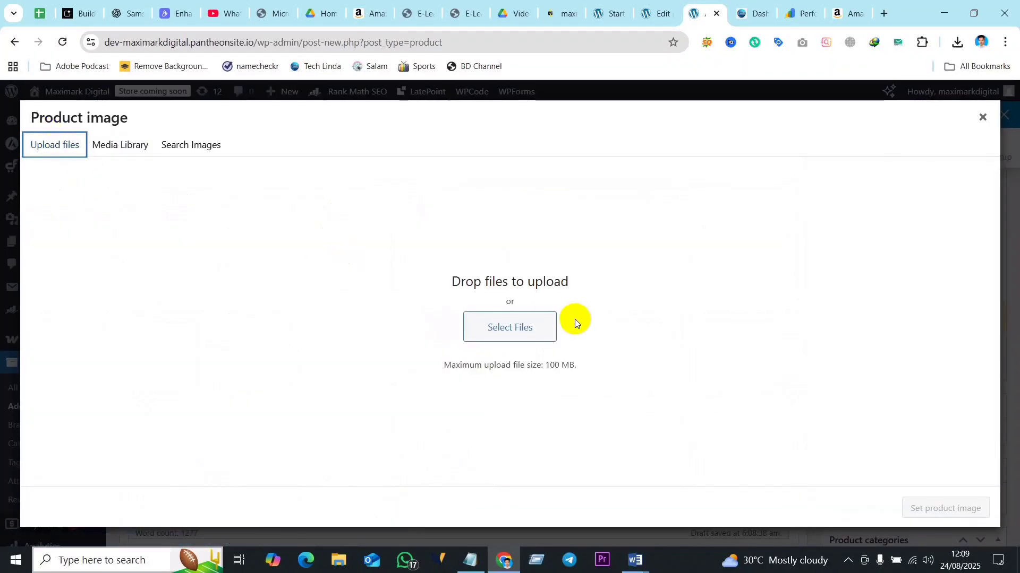
{"action": "left_click", "coordinate": [502, 333]}
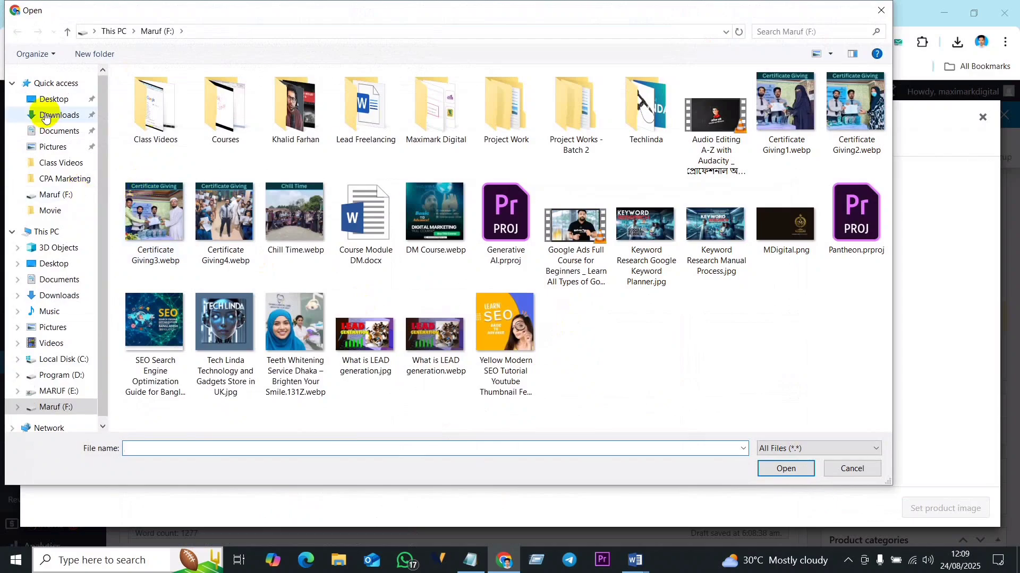
{"action": "left_click", "coordinate": [60, 118]}
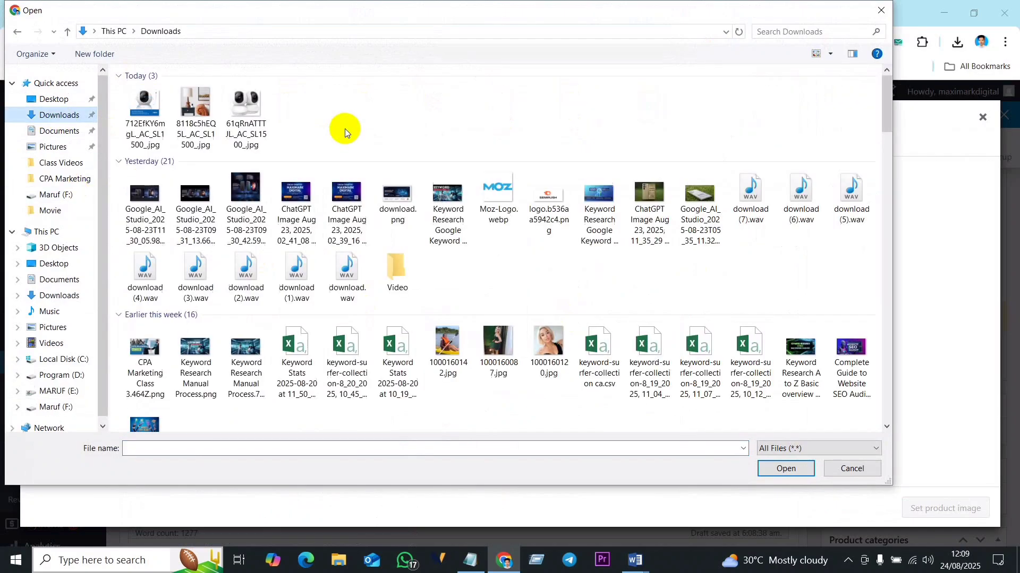
{"action": "left_click", "coordinate": [145, 105]}
{"action": "left_click", "coordinate": [797, 472]}
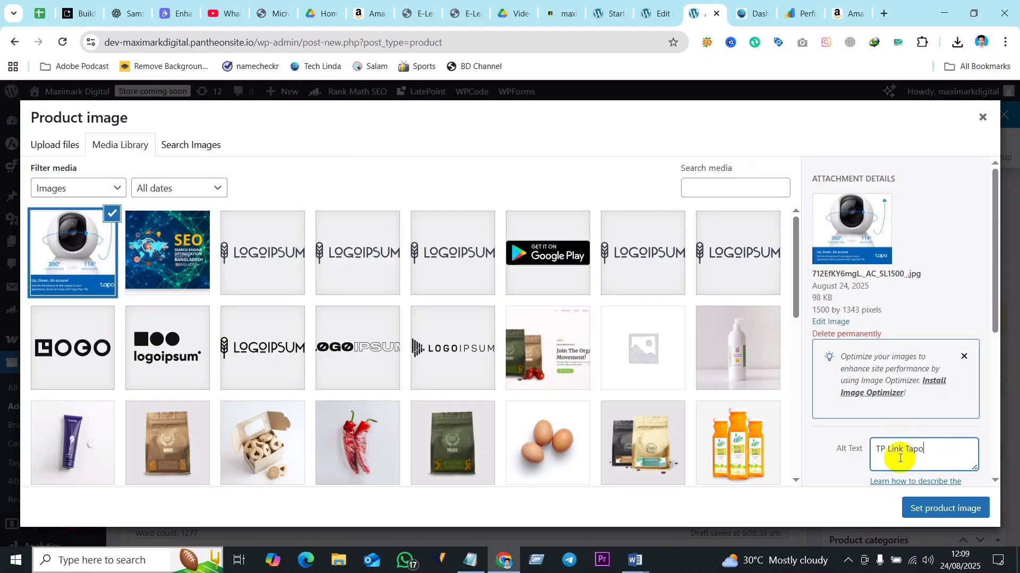
{"action": "left_click", "coordinate": [830, 467]}
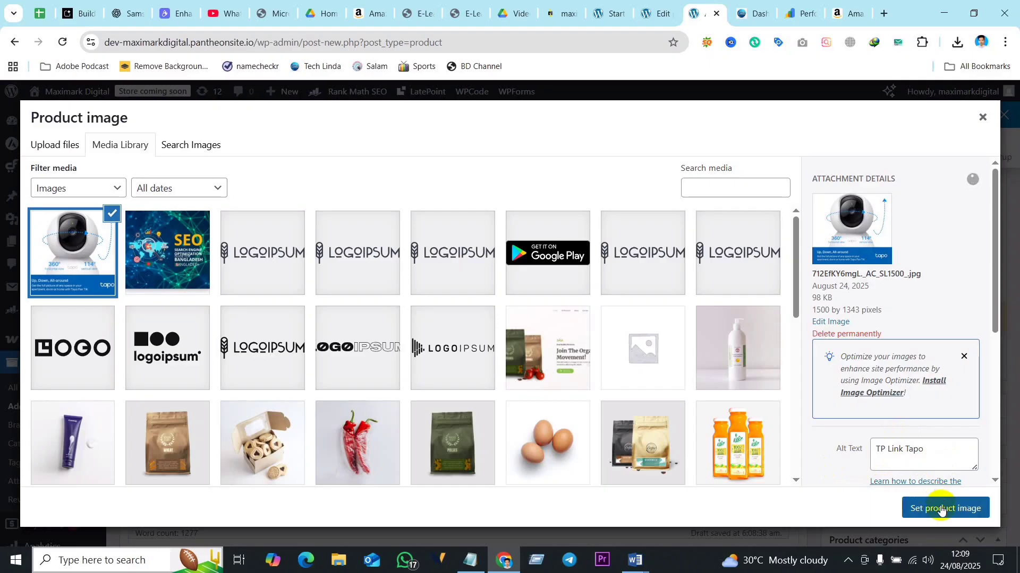
{"action": "left_click", "coordinate": [945, 508]}
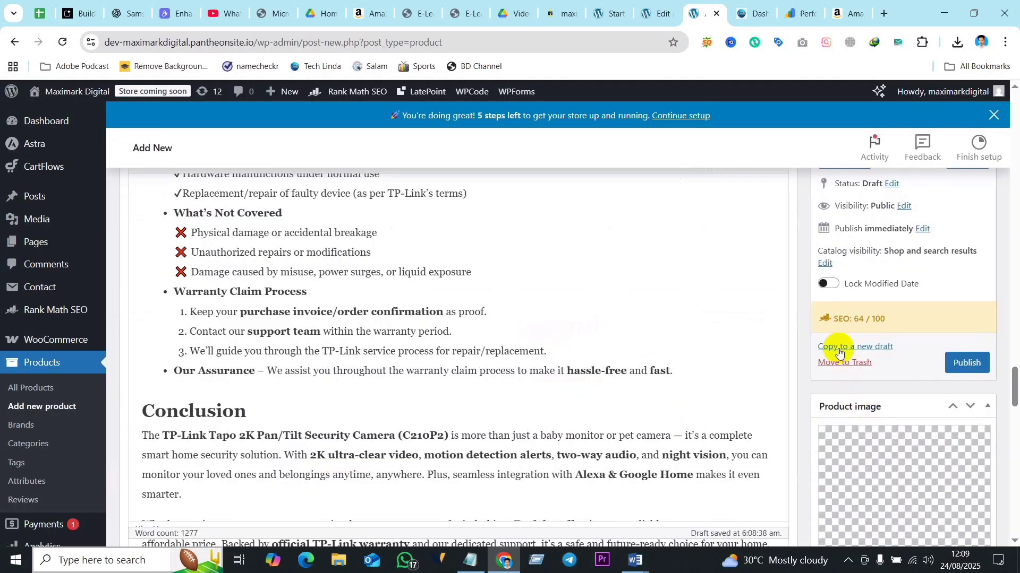
- Upload 8118c5hEQ5L._AC_SL1500_.jpg and 61qRnATTTJL._AC_SL1500_.jpg from Downloads for the product gallery
{"action": "scroll", "coordinate": [753, 377], "scroll_direction": "down", "scroll_amount": 5}
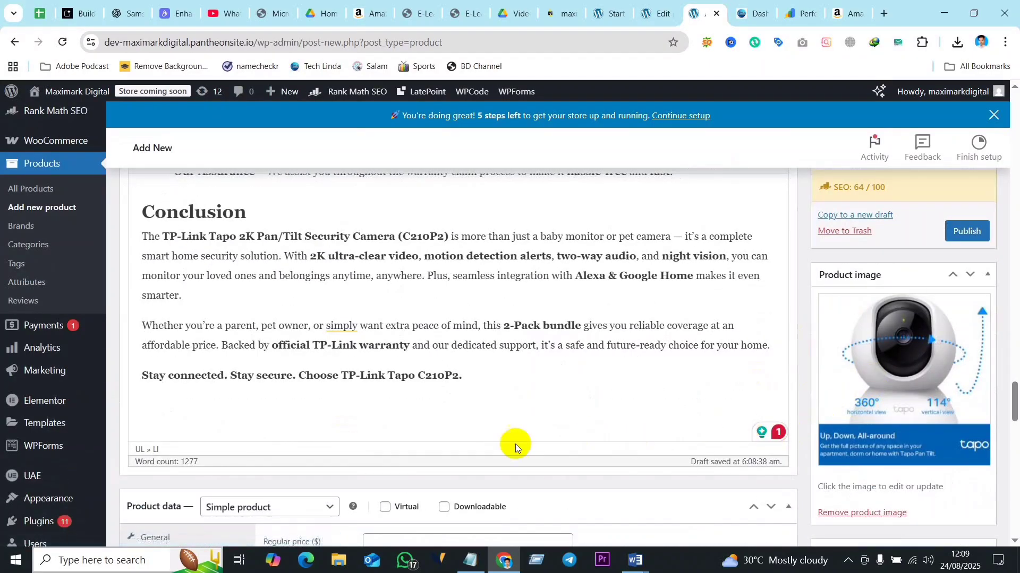
{"action": "scroll", "coordinate": [653, 479], "scroll_direction": "down", "scroll_amount": 1}
{"action": "scroll", "coordinate": [790, 451], "scroll_direction": "down", "scroll_amount": 3}
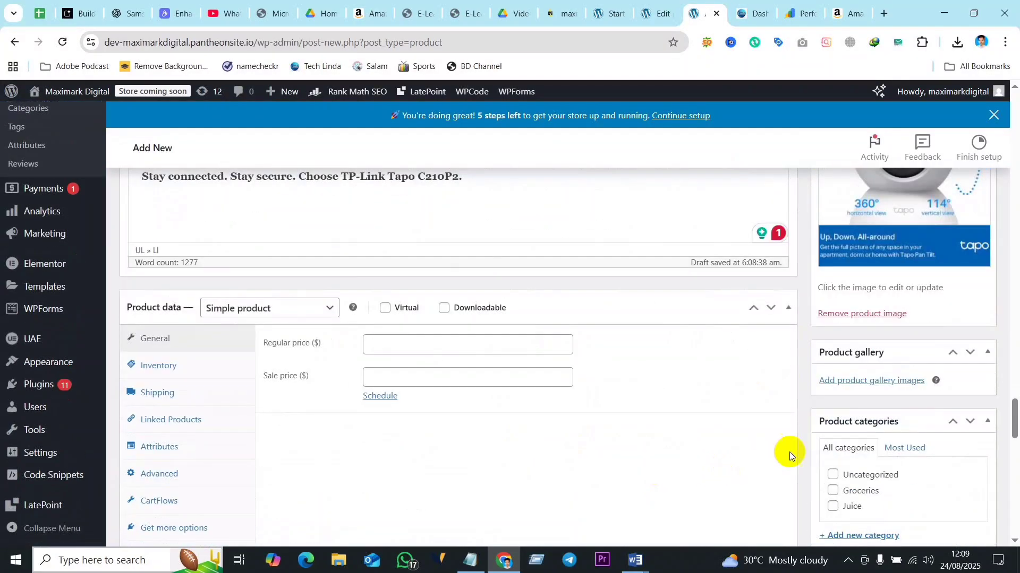
{"action": "left_click", "coordinate": [864, 384]}
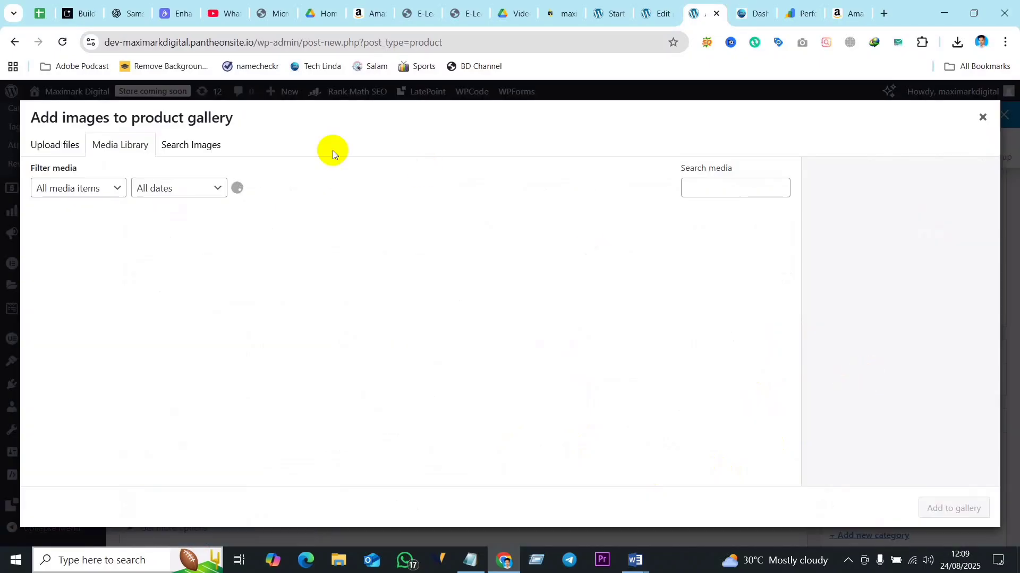
{"action": "left_click", "coordinate": [53, 144]}
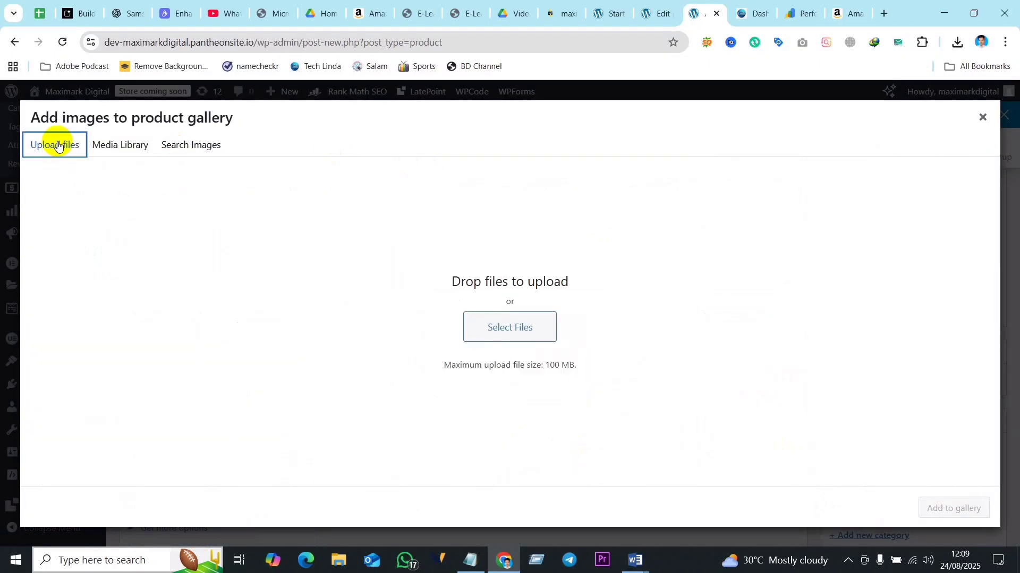
{"action": "left_click", "coordinate": [507, 329]}
{"action": "left_click", "coordinate": [240, 104]}
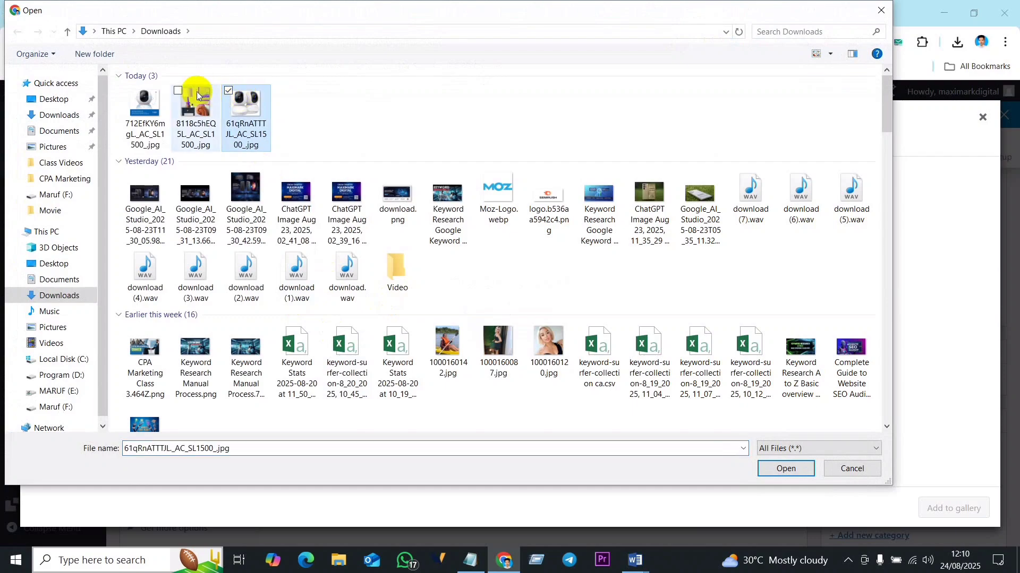
{"action": "left_click", "coordinate": [178, 92]}
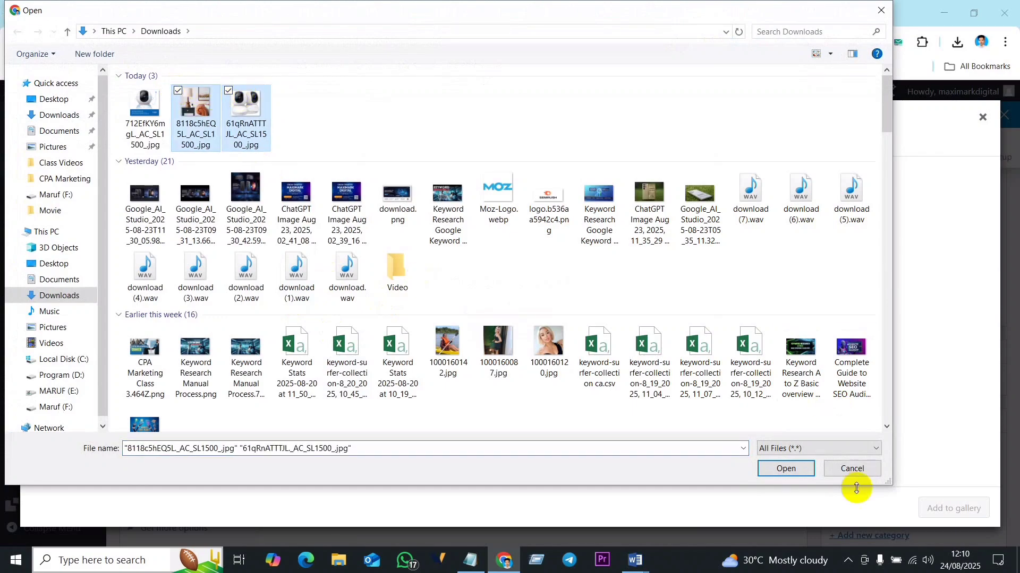
{"action": "left_click", "coordinate": [786, 469]}
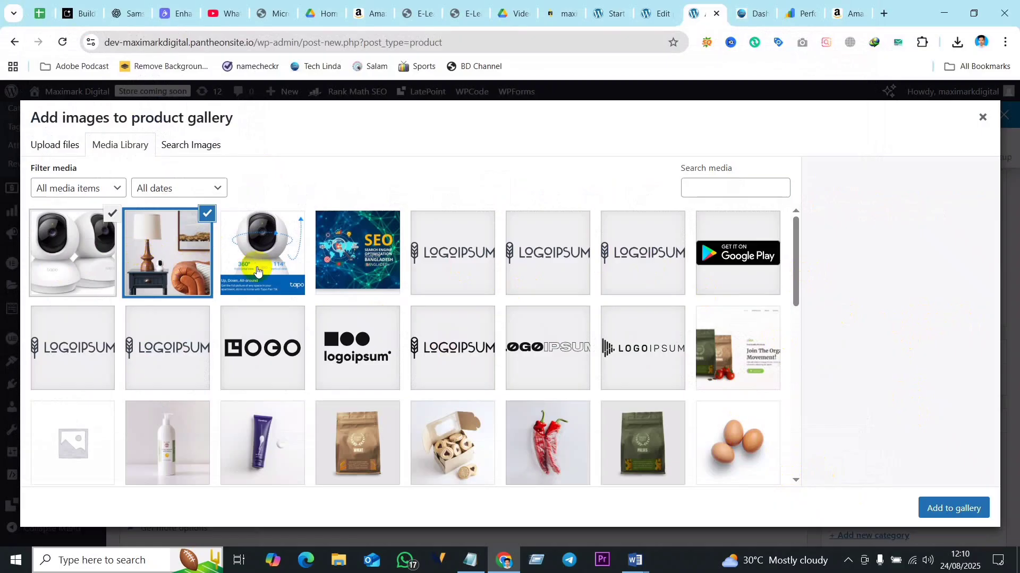
- Copy the alt text "TP Link Tapo" from the main product image to both newly uploaded gallery images
{"action": "left_click", "coordinate": [258, 260]}
{"action": "left_click_drag", "start_coordinate": [933, 455], "coordinate": [877, 453]}
{"action": "key", "text": "ctrl+c"}
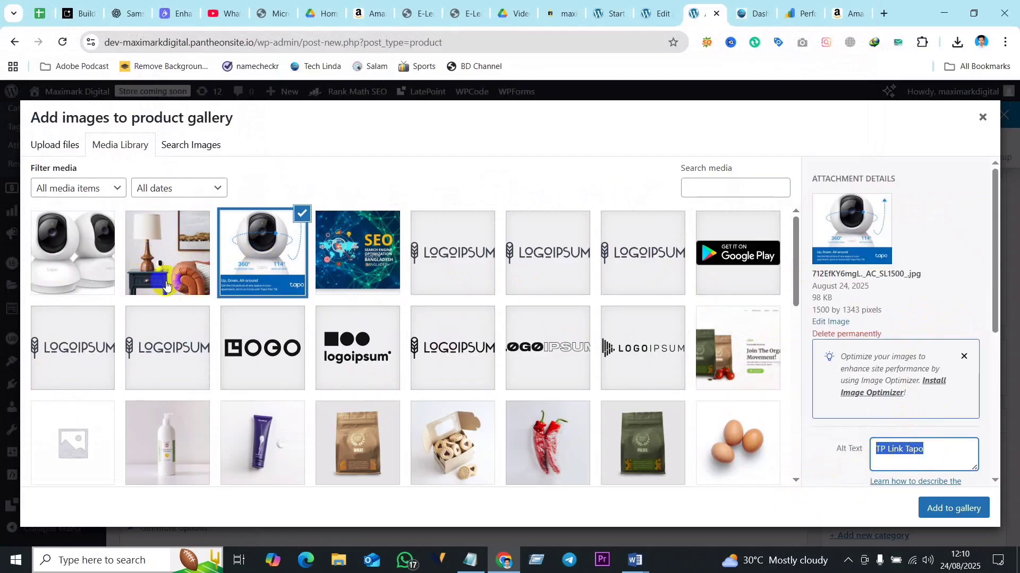
{"action": "left_click", "coordinate": [183, 262]}
{"action": "left_click", "coordinate": [913, 467]}
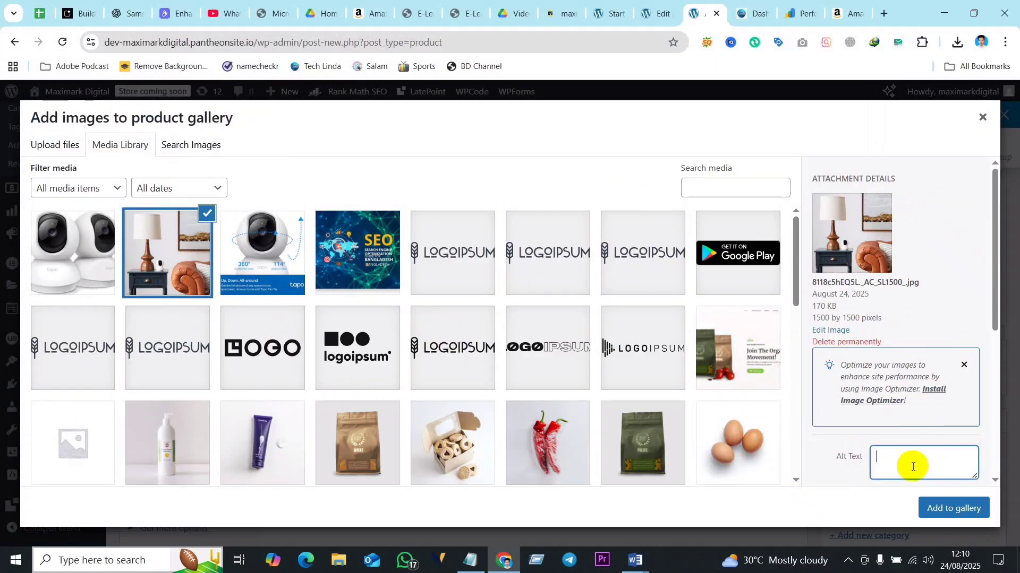
{"action": "key", "text": "ctrl+v"}
{"action": "left_click", "coordinate": [80, 239]}
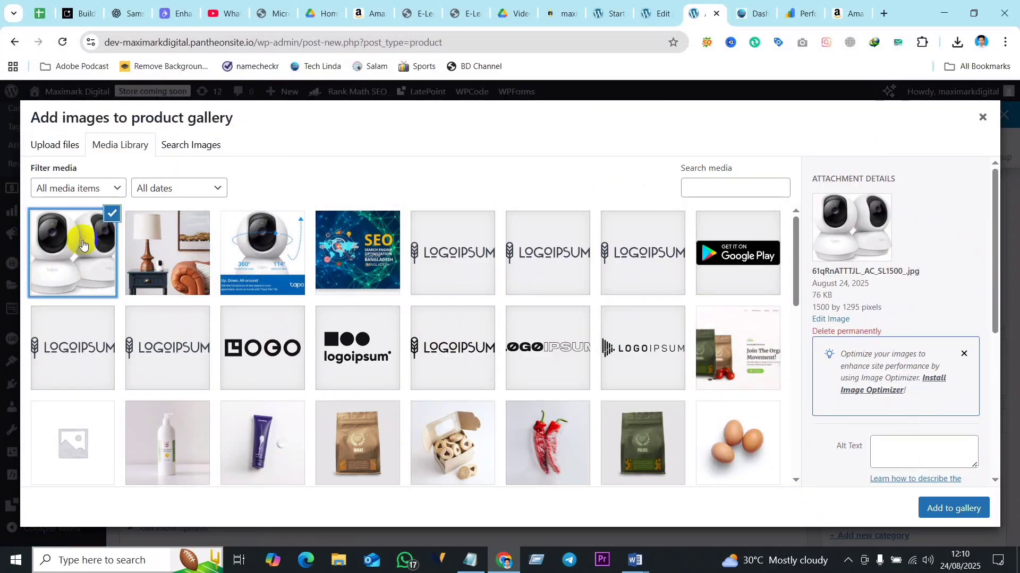
{"action": "left_click", "coordinate": [896, 450]}
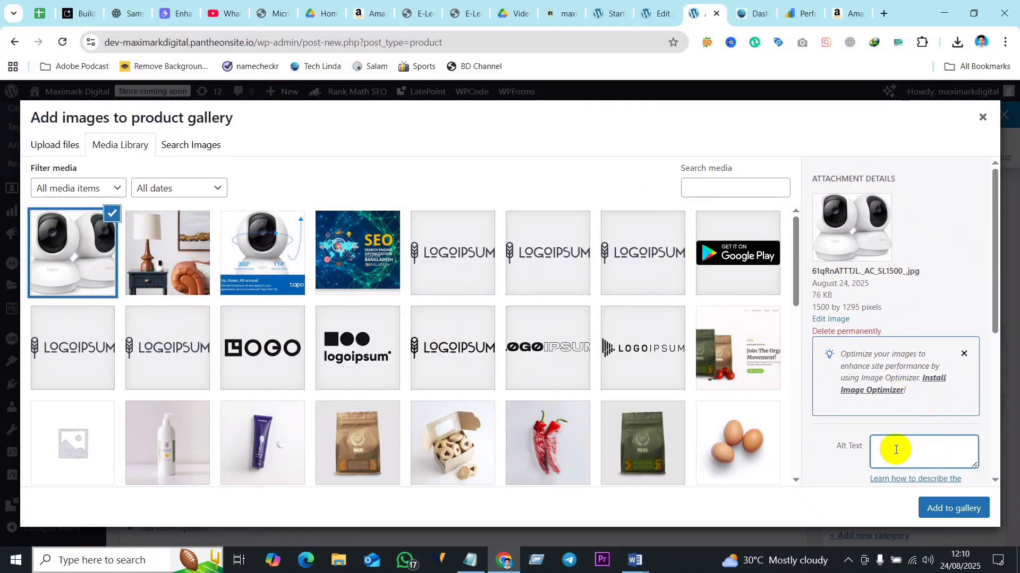
{"action": "key", "text": "ctrl+v"}
{"action": "left_click", "coordinate": [821, 467]}
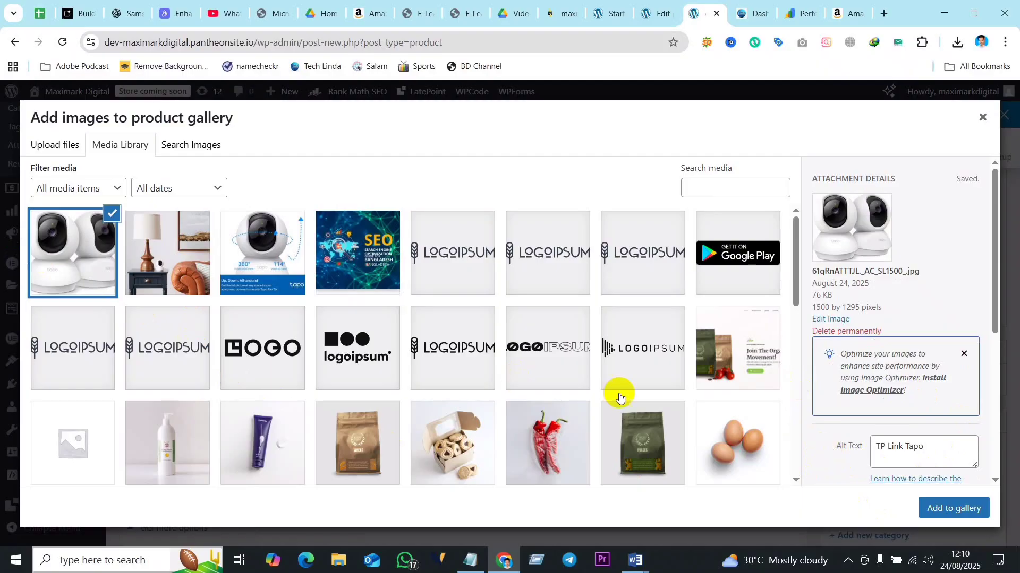
- Select the lamp room image and the two-camera image together and add them to the product gallery
{"action": "left_click", "coordinate": [167, 256]}
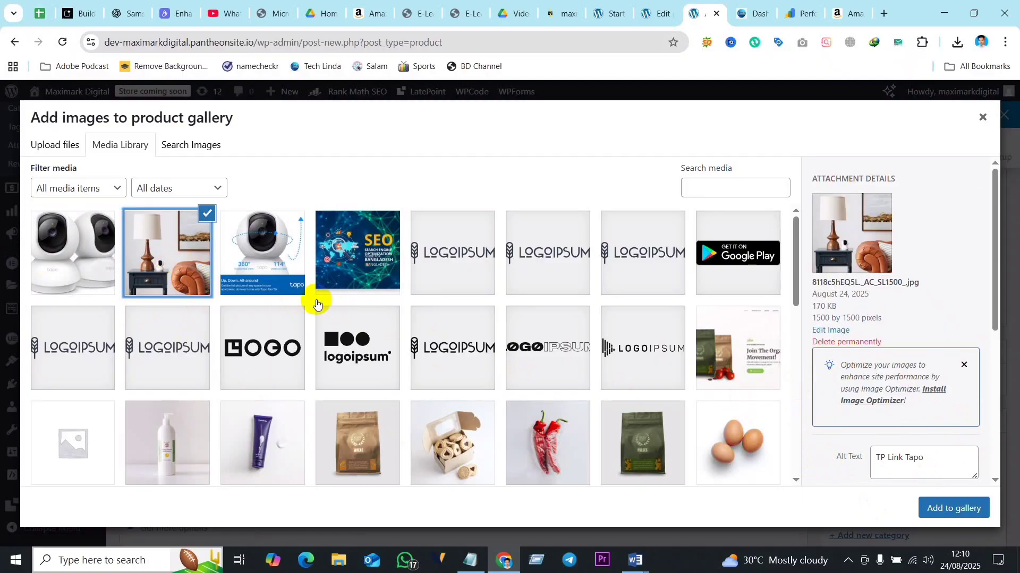
{"action": "left_click", "coordinate": [99, 223]}
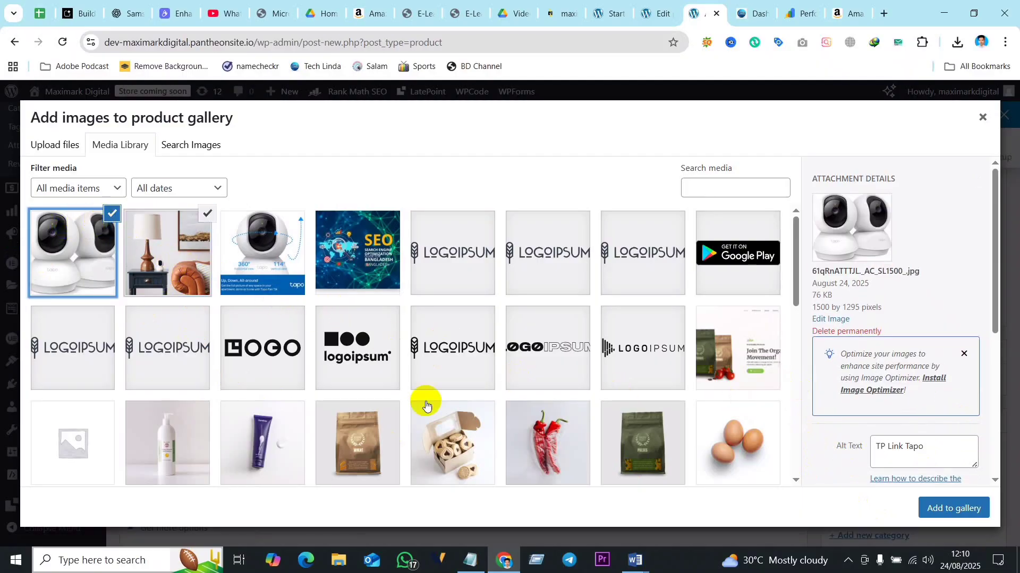
{"action": "left_click", "coordinate": [953, 508]}
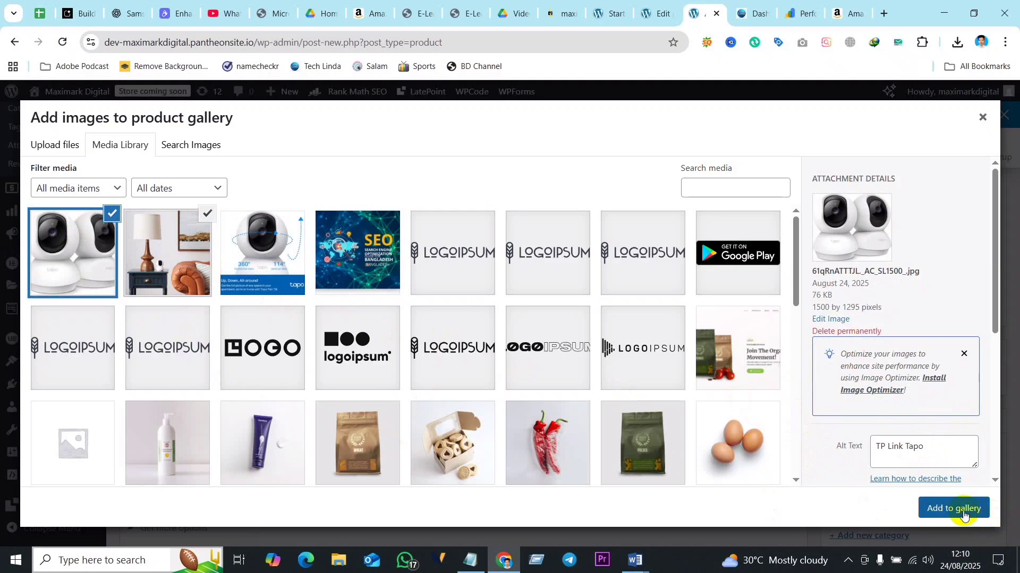
- Look up the camera's deal price on the Amazon product page and set the regular price to 34.98
{"action": "scroll", "coordinate": [506, 325], "scroll_direction": "down", "scroll_amount": 2}
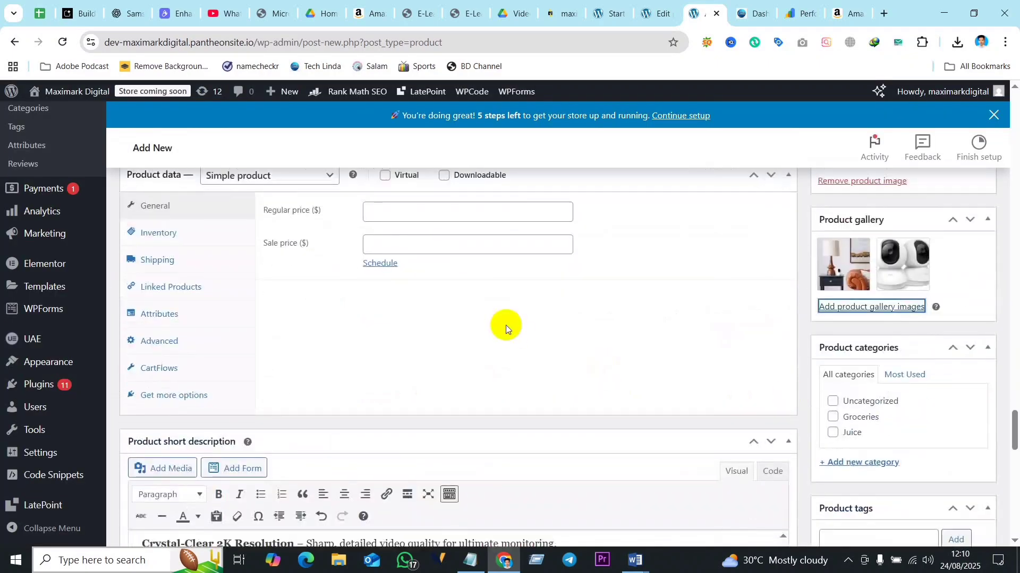
{"action": "scroll", "coordinate": [306, 291], "scroll_direction": "up", "scroll_amount": 2}
{"action": "left_click", "coordinate": [406, 345]}
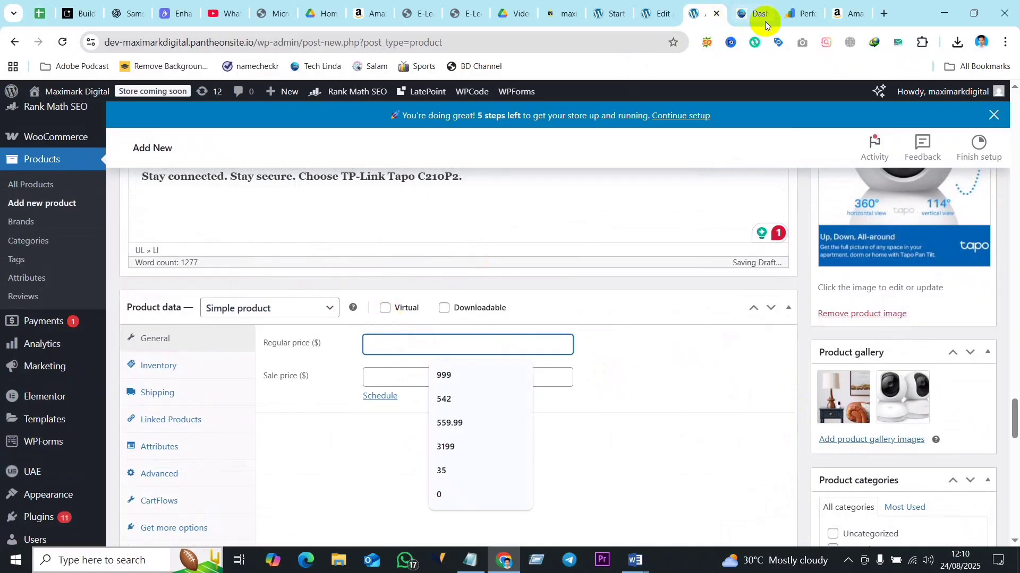
{"action": "left_click", "coordinate": [862, 19]}
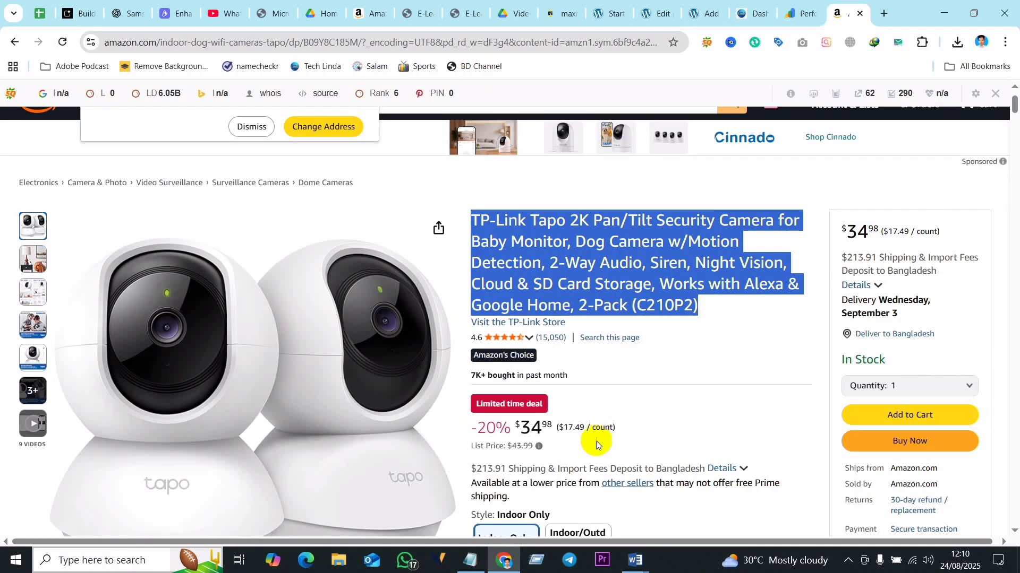
{"action": "left_click_drag", "start_coordinate": [551, 422], "coordinate": [535, 428]}
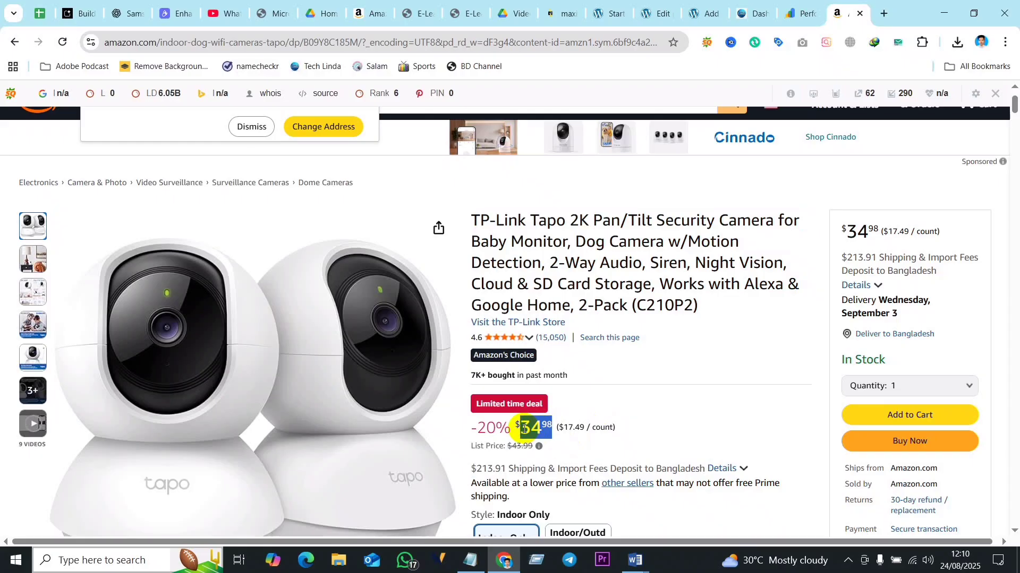
{"action": "left_click", "coordinate": [696, 16]}
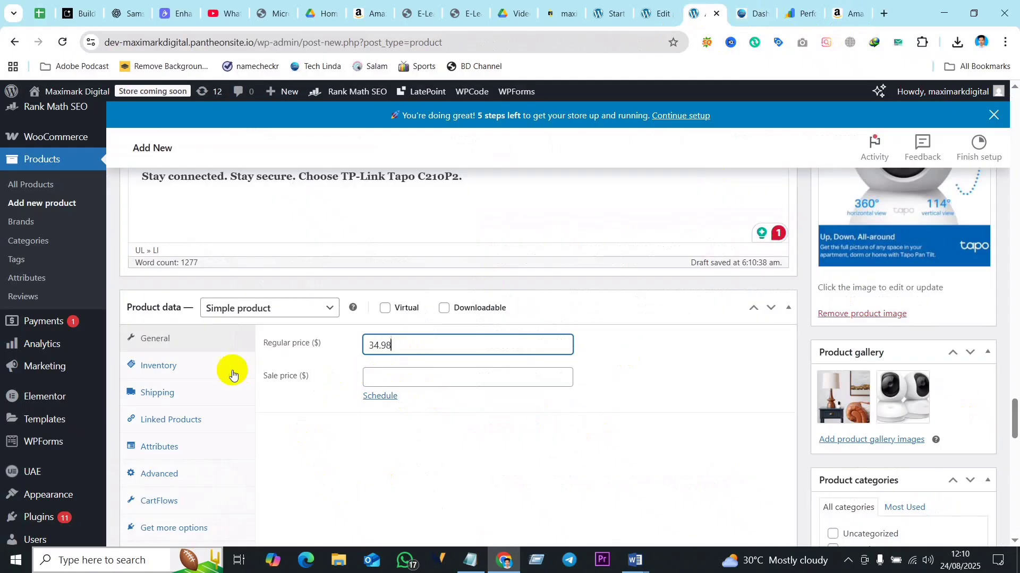
{"action": "left_click", "coordinate": [403, 379]}
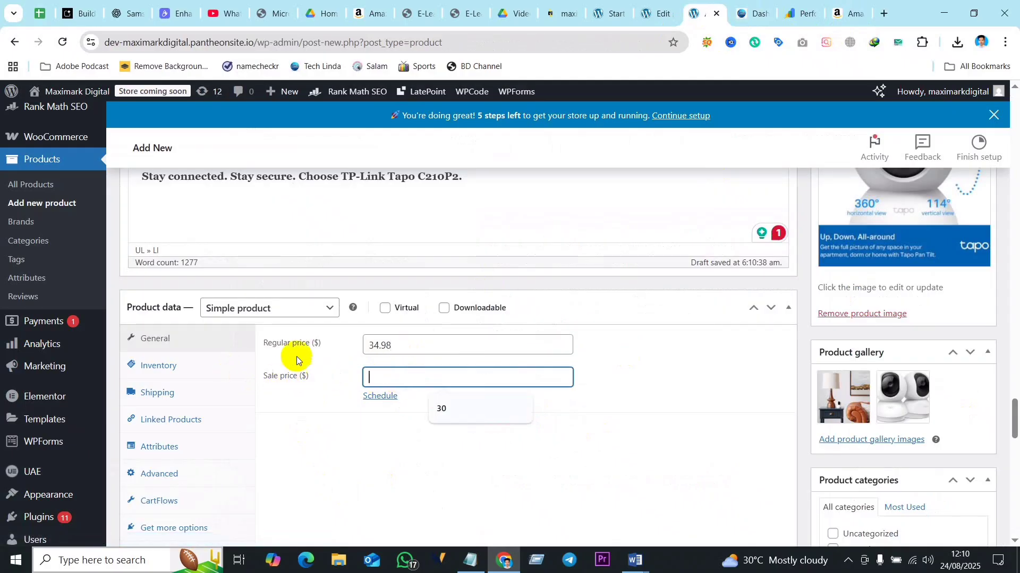
- Change the product type to External/Affiliate product and set its button text to "Buy from Amazon"
{"action": "left_click", "coordinate": [328, 309]}
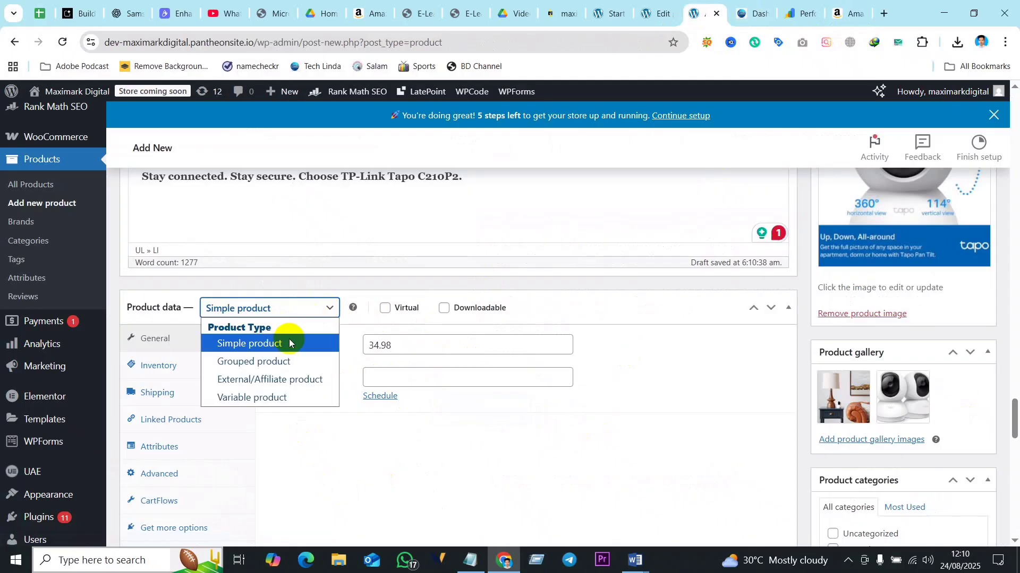
{"action": "left_click", "coordinate": [302, 383]}
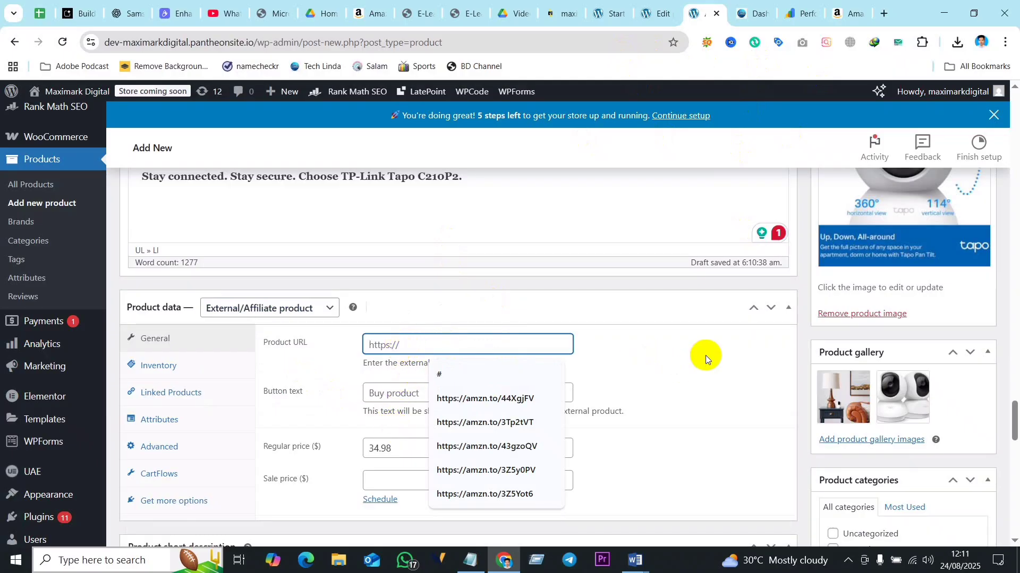
{"action": "left_click", "coordinate": [705, 355]}
{"action": "left_click", "coordinate": [409, 393]}
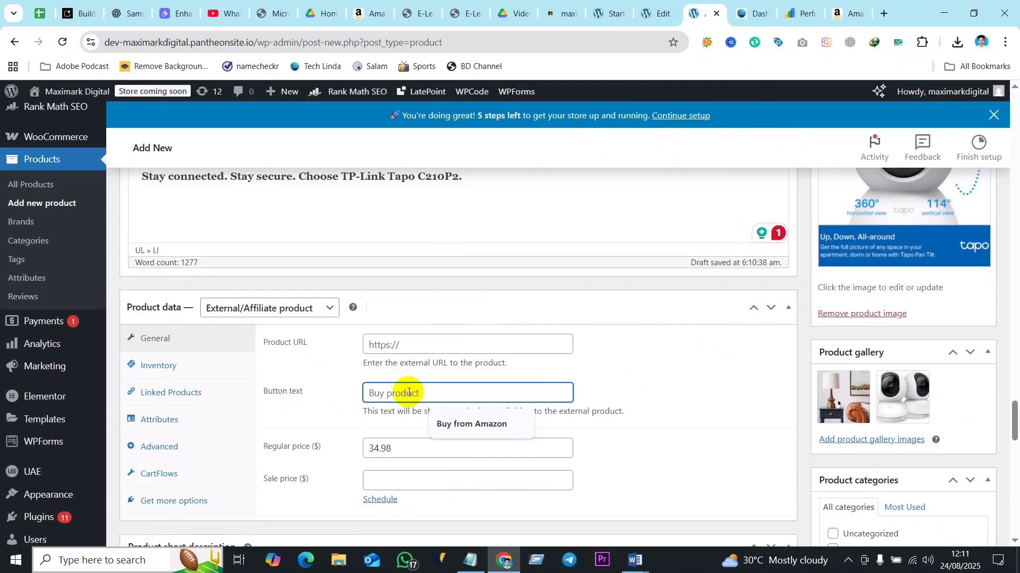
{"action": "left_click", "coordinate": [481, 424]}
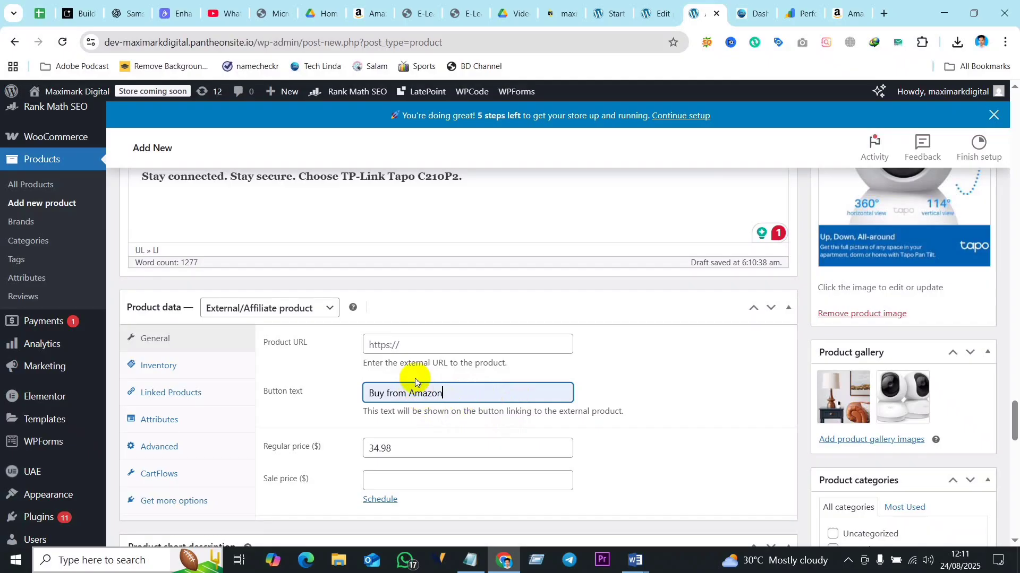
- Generate a short affiliate text link for the camera with Amazon SiteStripe, and close the link popup
{"action": "left_click", "coordinate": [400, 344]}
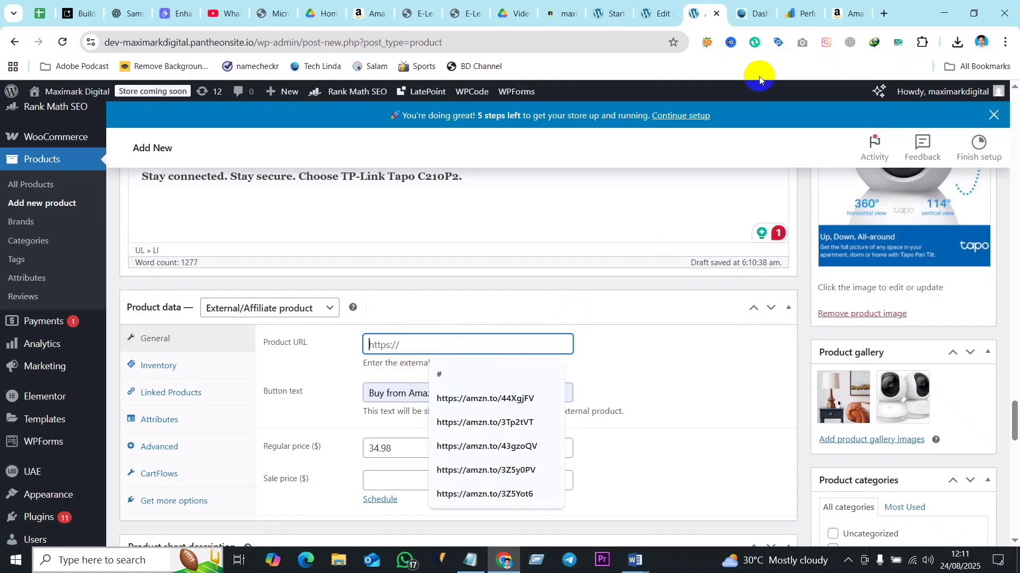
{"action": "left_click", "coordinate": [843, 16]}
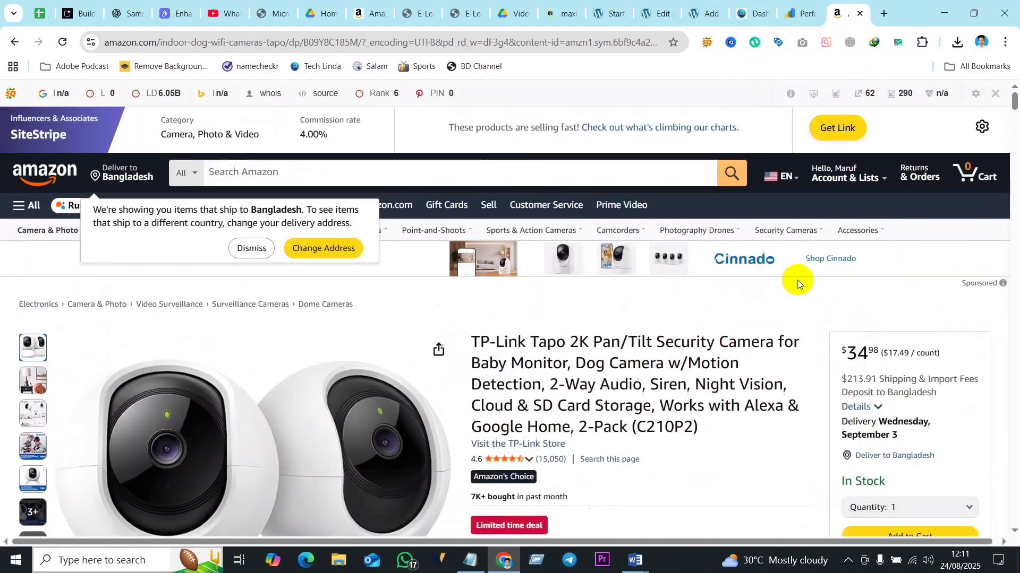
{"action": "left_click", "coordinate": [846, 137]}
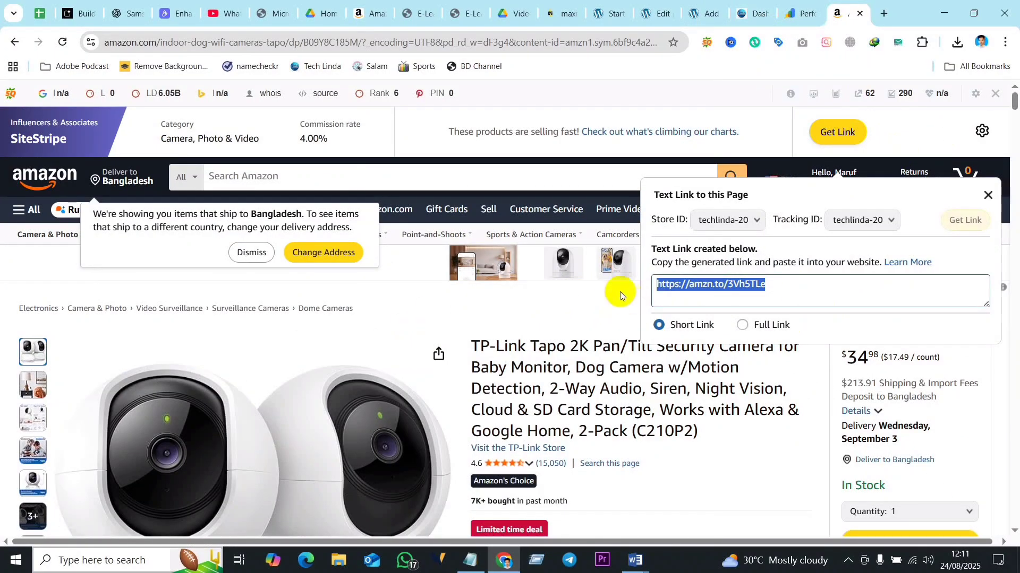
{"action": "left_click", "coordinate": [583, 291]}
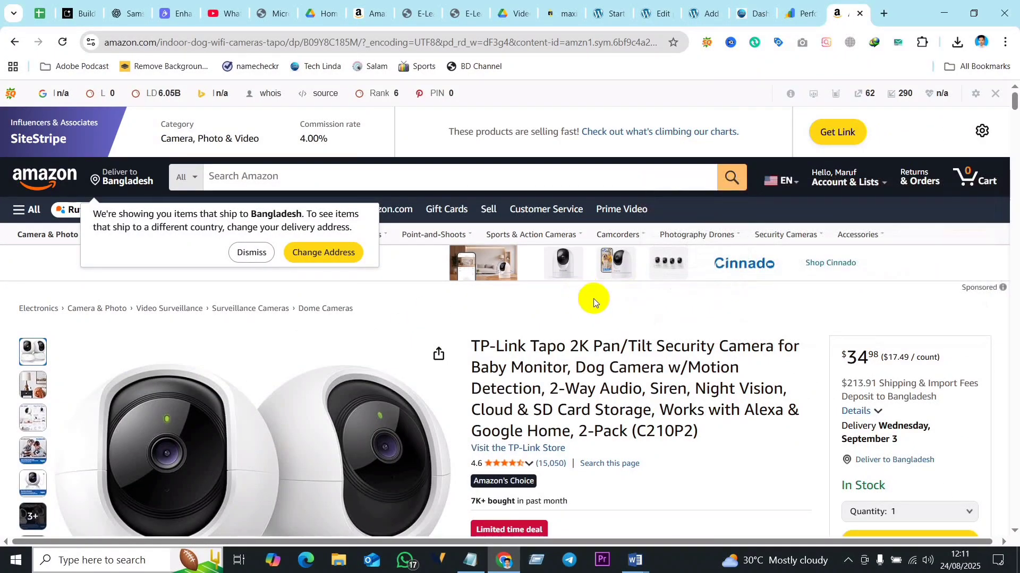
{"action": "left_click", "coordinate": [521, 211]}
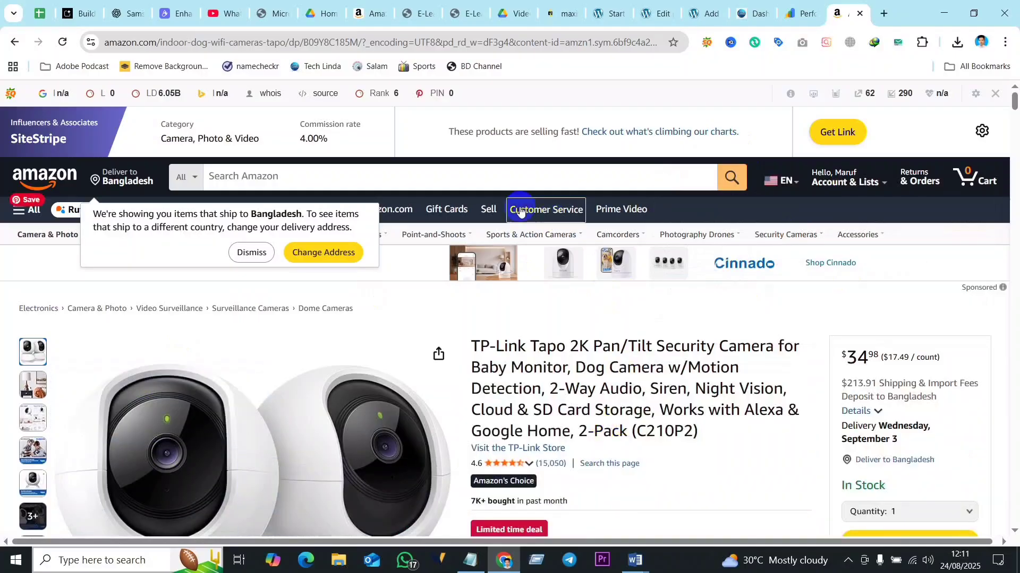
- Copy the full web address of the camera's Amazon page and enter it as the external product URL
{"action": "left_click", "coordinate": [517, 47]}
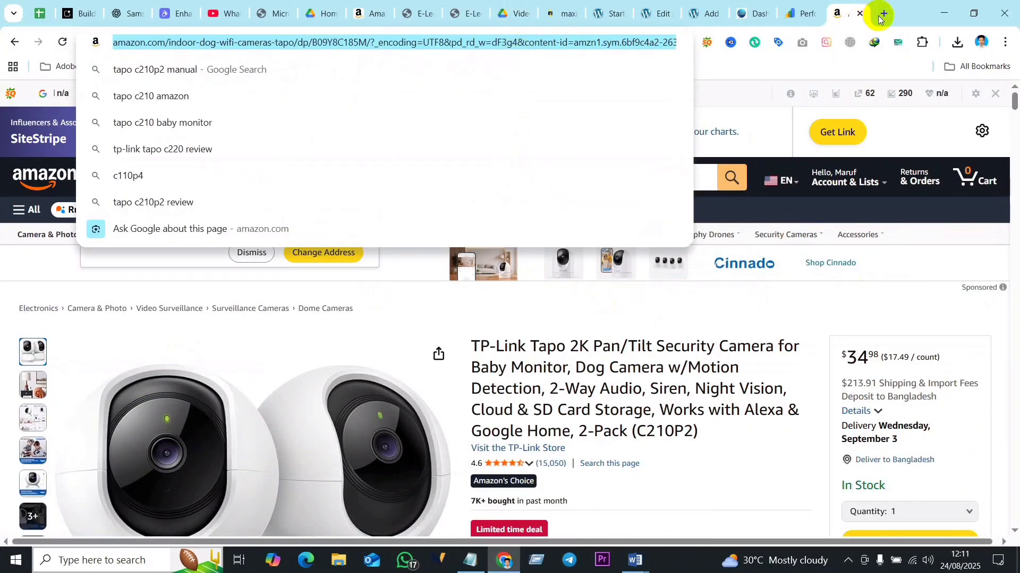
{"action": "left_click", "coordinate": [699, 15]}
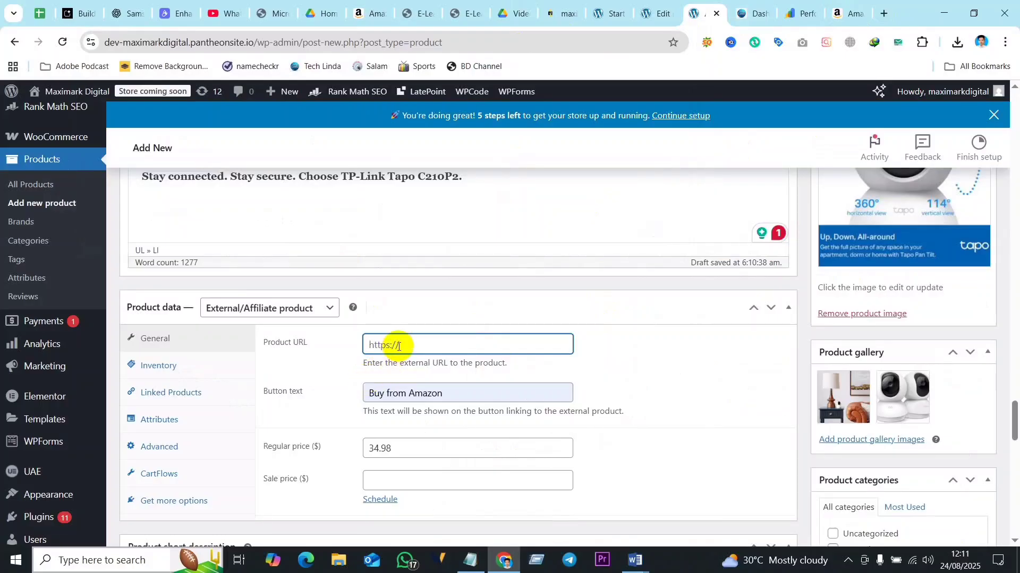
{"action": "key", "text": "ctrl+v"}
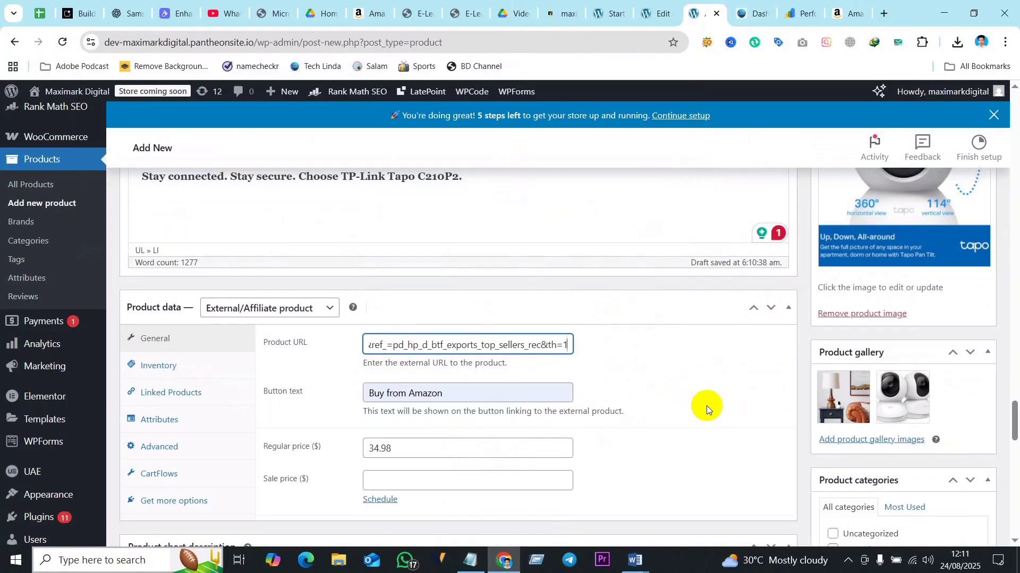
{"action": "left_click", "coordinate": [706, 406]}
- Examine the product's inventory fields for SKU and GTIN, UPC, EAN or ISBN, and its upsells setting
{"action": "scroll", "coordinate": [492, 473], "scroll_direction": "down", "scroll_amount": 1}
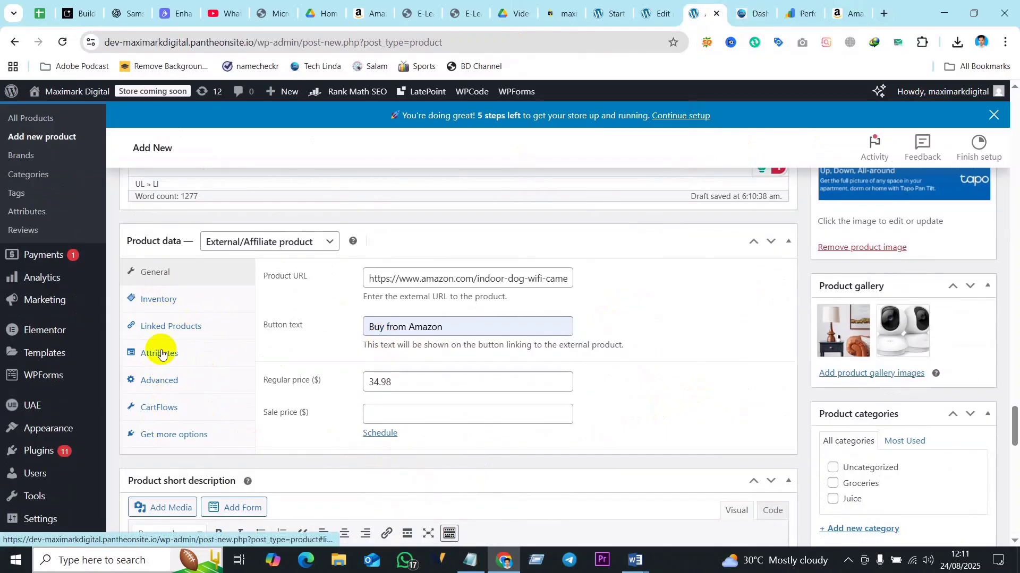
{"action": "left_click", "coordinate": [157, 303]}
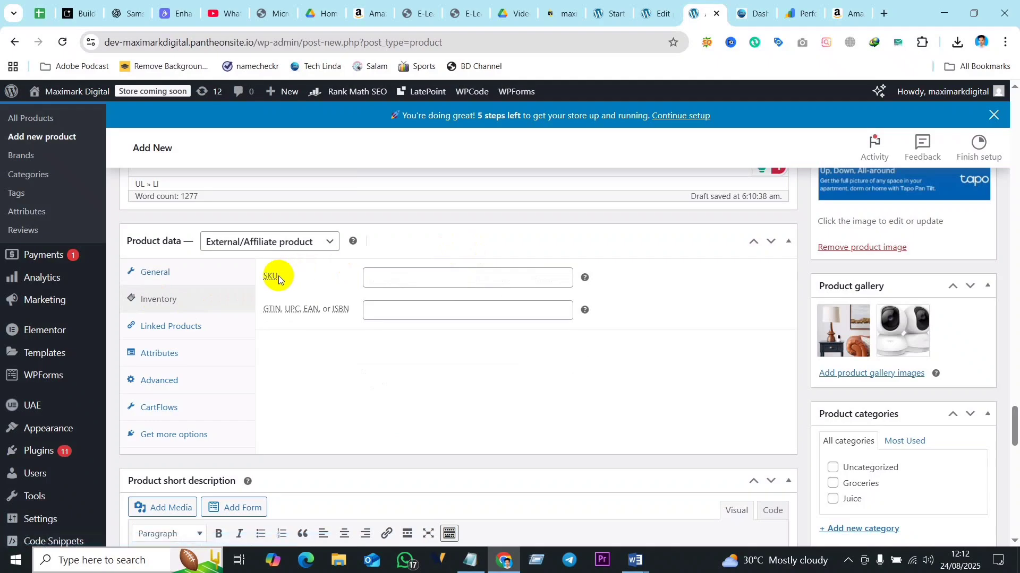
{"action": "left_click", "coordinate": [472, 279]}
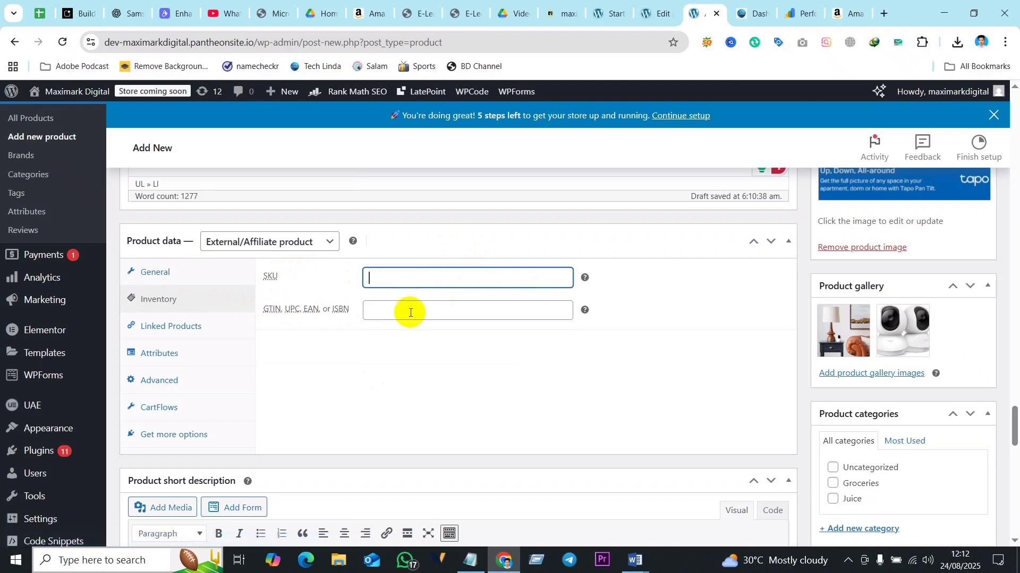
{"action": "left_click", "coordinate": [435, 311]}
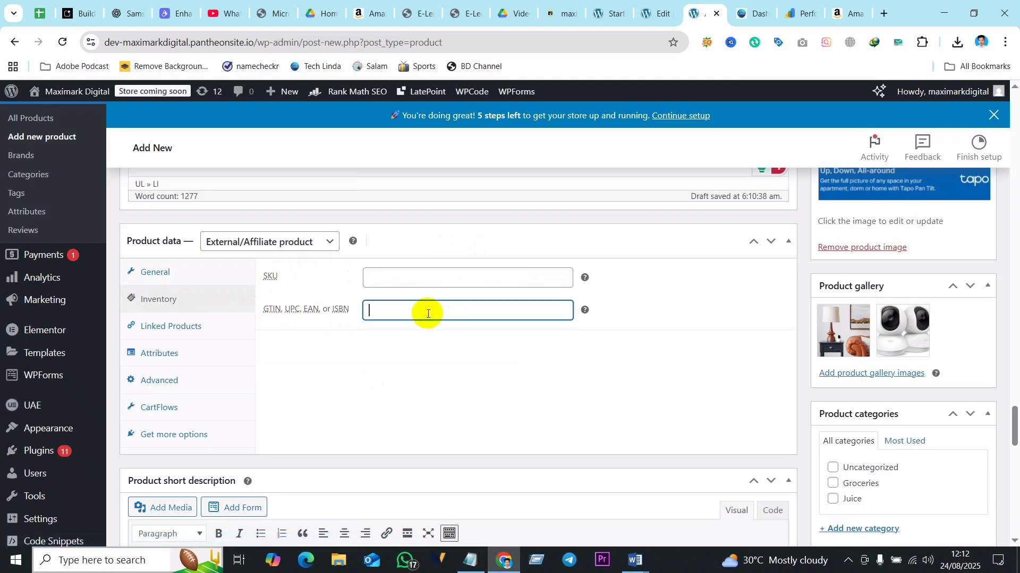
{"action": "left_click", "coordinate": [162, 332]}
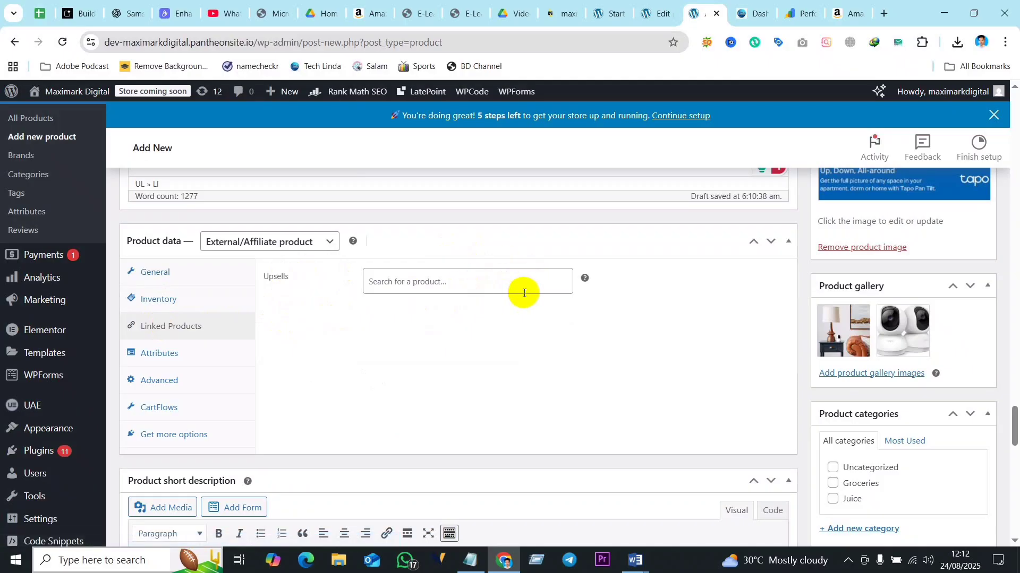
{"action": "left_click", "coordinate": [412, 283]}
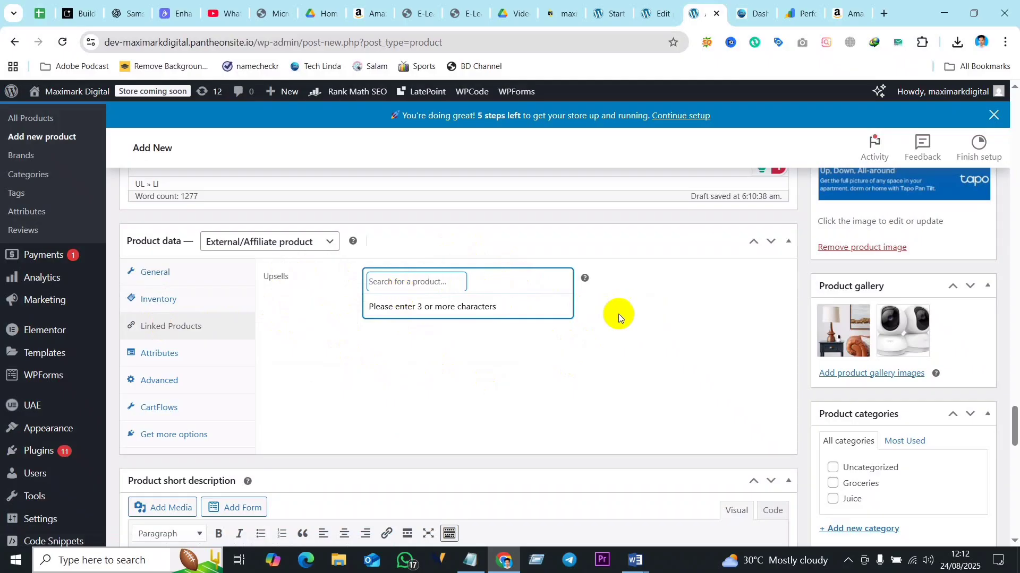
{"action": "left_click", "coordinate": [428, 390]}
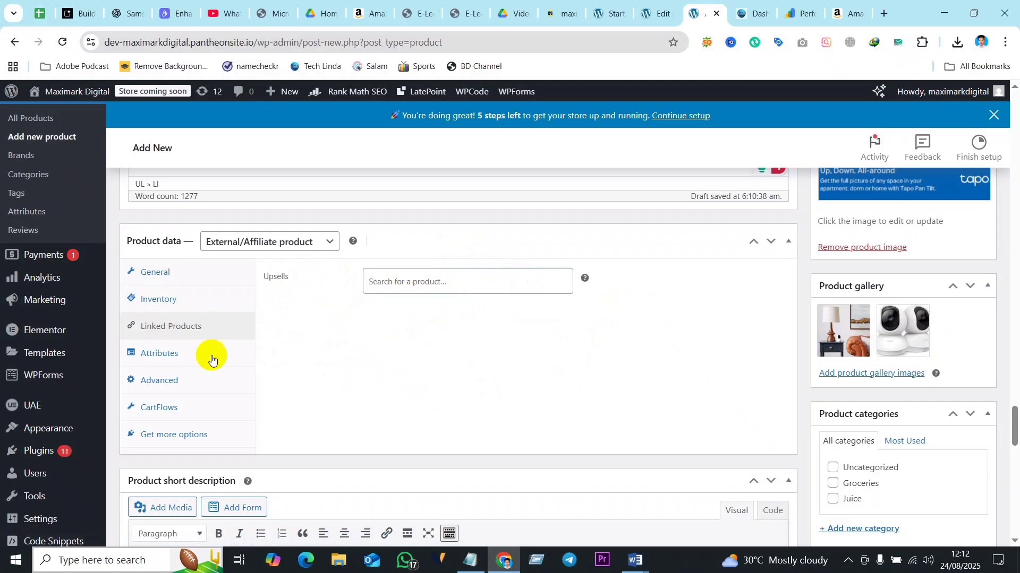
- Examine the product's attributes, advanced, CartFlows and recommended extension settings, and return to the general product data
{"action": "left_click", "coordinate": [154, 353]}
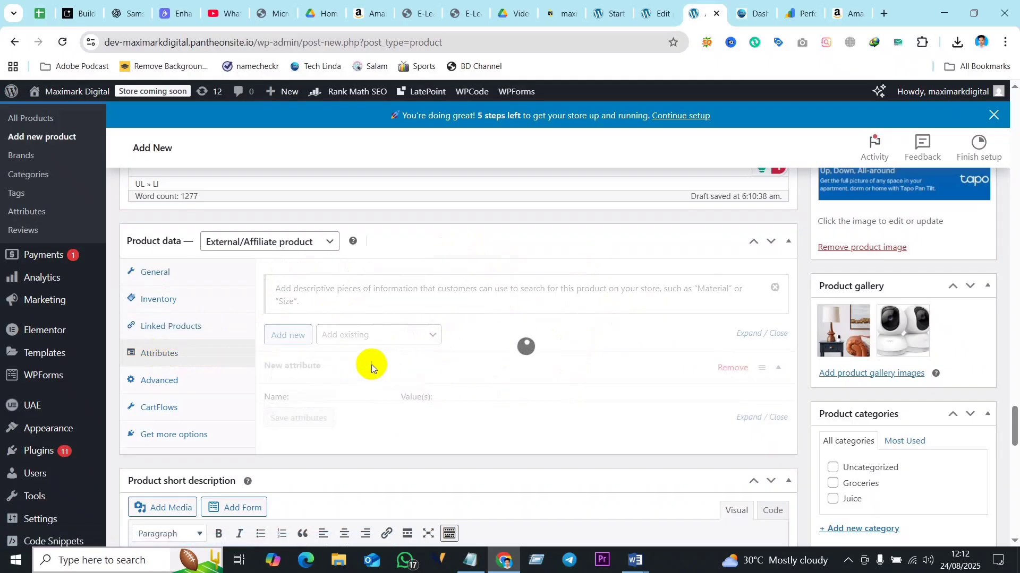
{"action": "scroll", "coordinate": [549, 403], "scroll_direction": "down", "scroll_amount": 3}
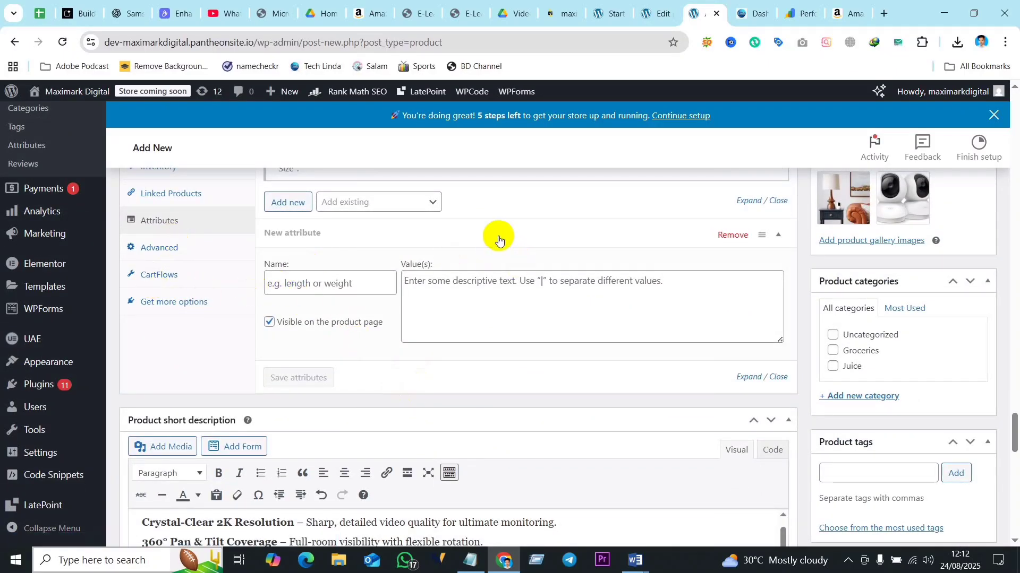
{"action": "left_click", "coordinate": [154, 247]}
{"action": "scroll", "coordinate": [452, 317], "scroll_direction": "up", "scroll_amount": 5}
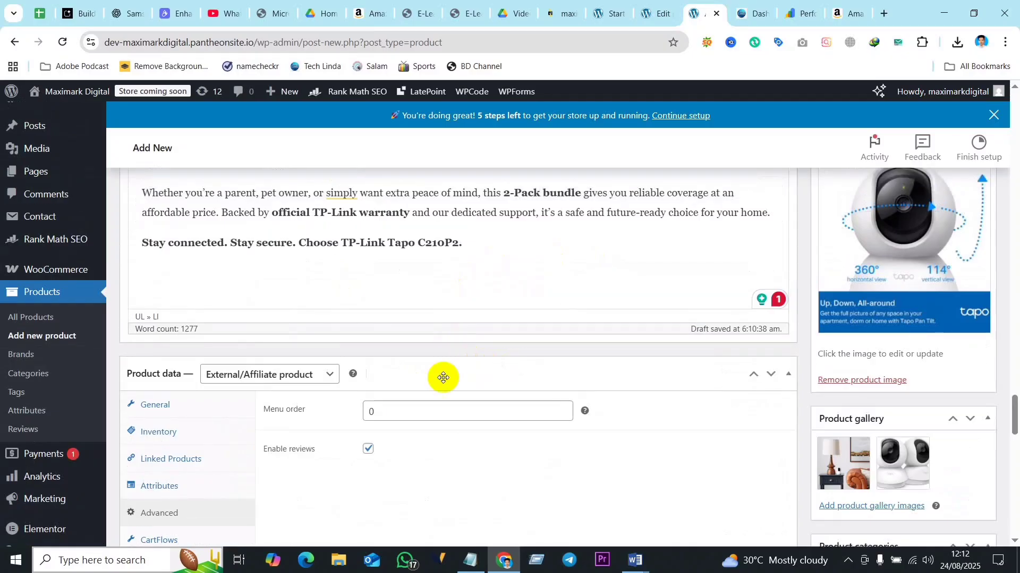
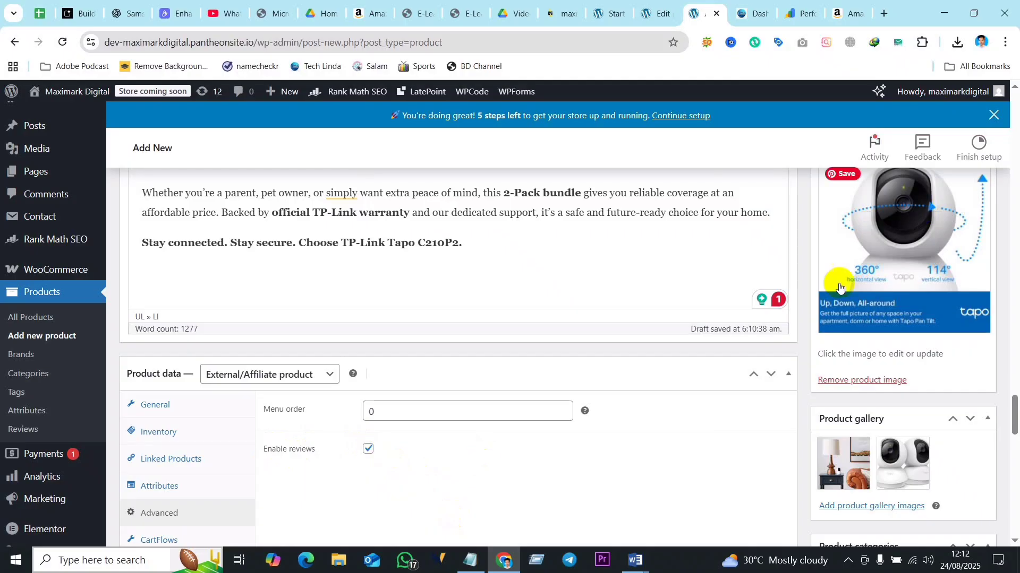
{"action": "scroll", "coordinate": [419, 432], "scroll_direction": "down", "scroll_amount": 4}
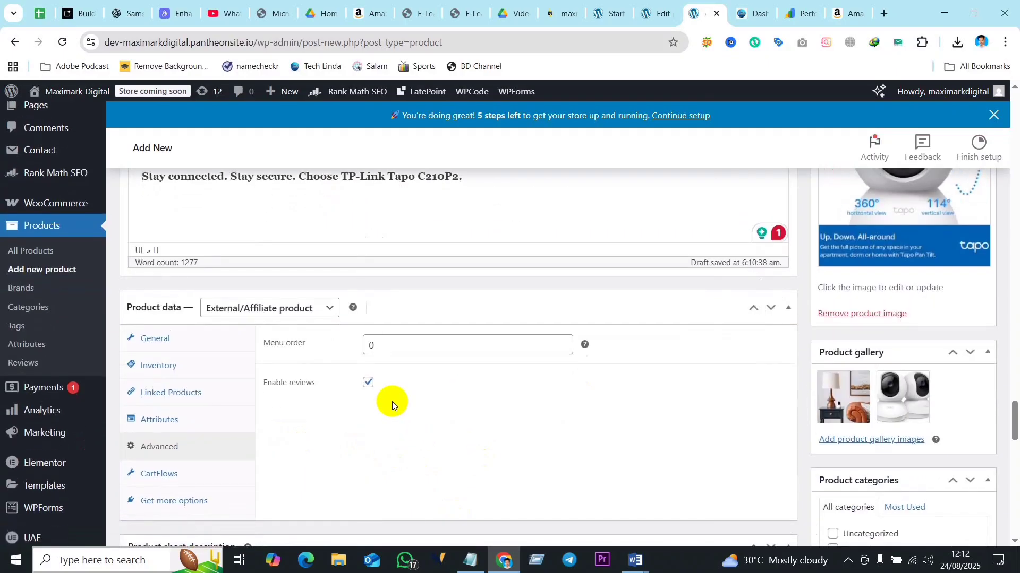
{"action": "left_click", "coordinate": [165, 346]}
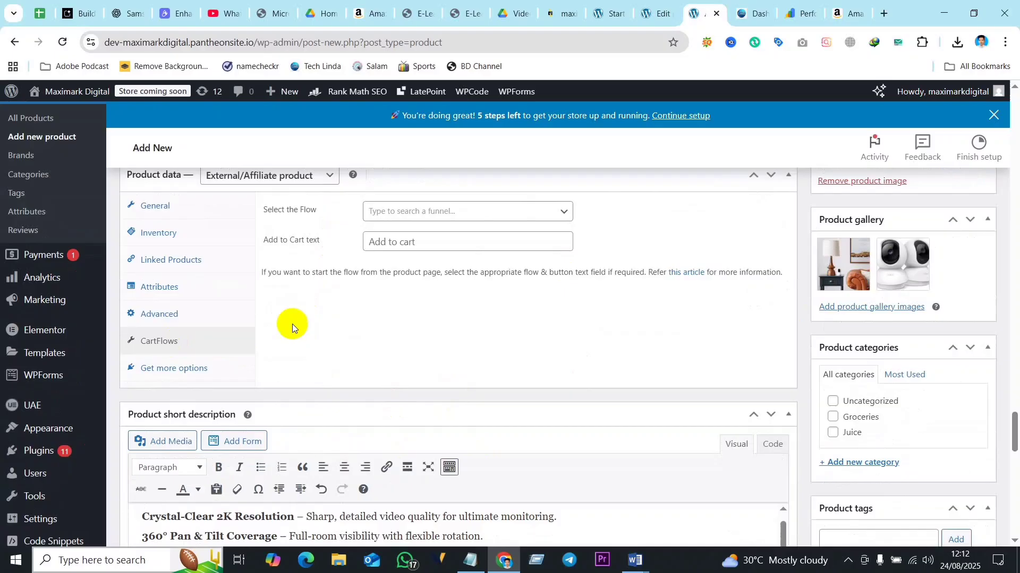
{"action": "left_click", "coordinate": [162, 369]}
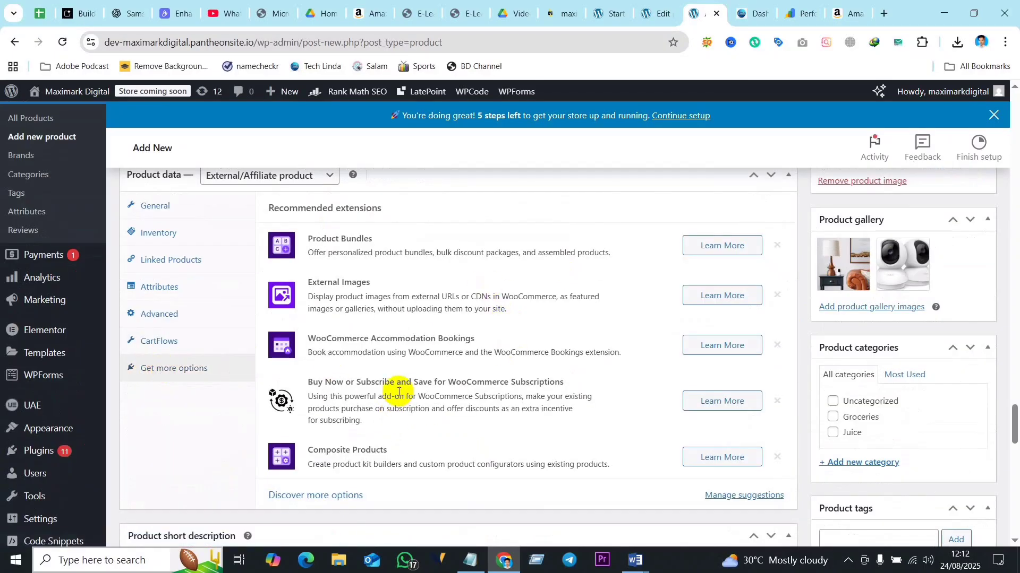
{"action": "scroll", "coordinate": [398, 392], "scroll_direction": "up", "scroll_amount": 6}
{"action": "scroll", "coordinate": [389, 376], "scroll_direction": "down", "scroll_amount": 4}
{"action": "left_click", "coordinate": [161, 342]}
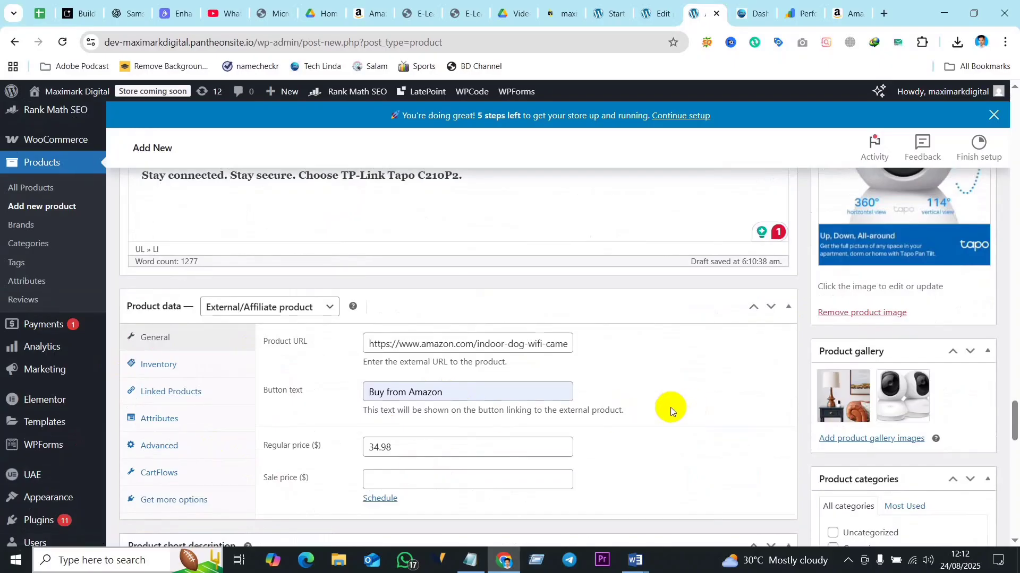
- Review the product short description and the Rank Math SEO snippet preview and focus keyword score
{"action": "scroll", "coordinate": [670, 407], "scroll_direction": "down", "scroll_amount": 2}
{"action": "scroll", "coordinate": [613, 400], "scroll_direction": "down", "scroll_amount": 2}
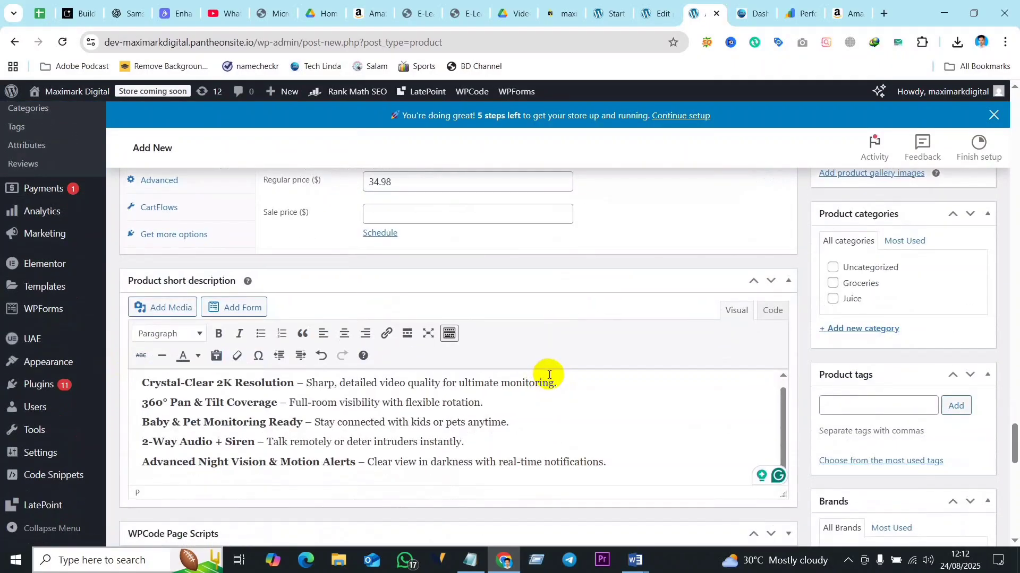
{"action": "scroll", "coordinate": [393, 410], "scroll_direction": "down", "scroll_amount": 5}
{"action": "scroll", "coordinate": [457, 244], "scroll_direction": "down", "scroll_amount": 3}
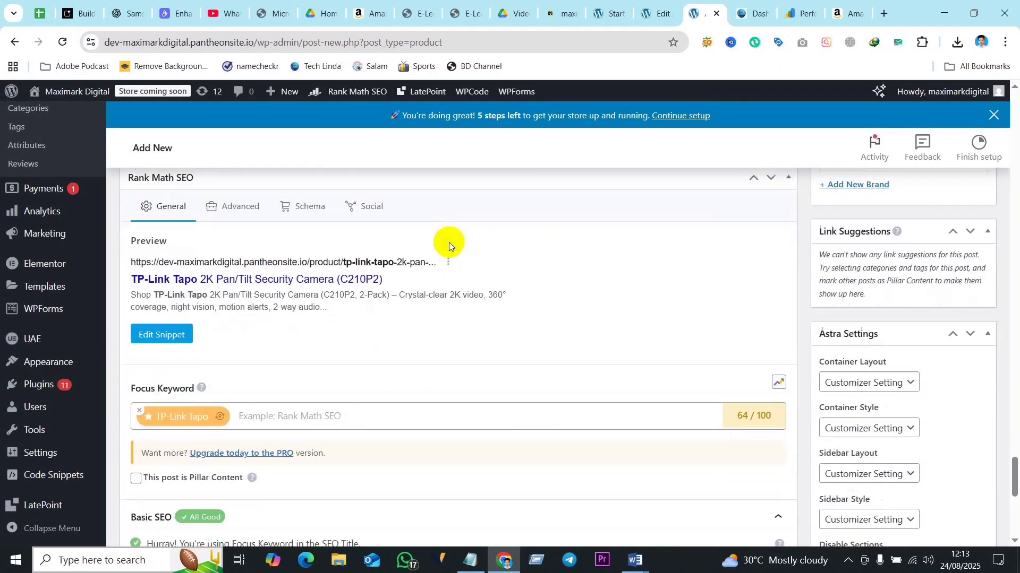
- Review the product's Rank Math SEO checks, then change the focus keyword to "TP Link Tapo"
{"action": "scroll", "coordinate": [257, 461], "scroll_direction": "down", "scroll_amount": 3}
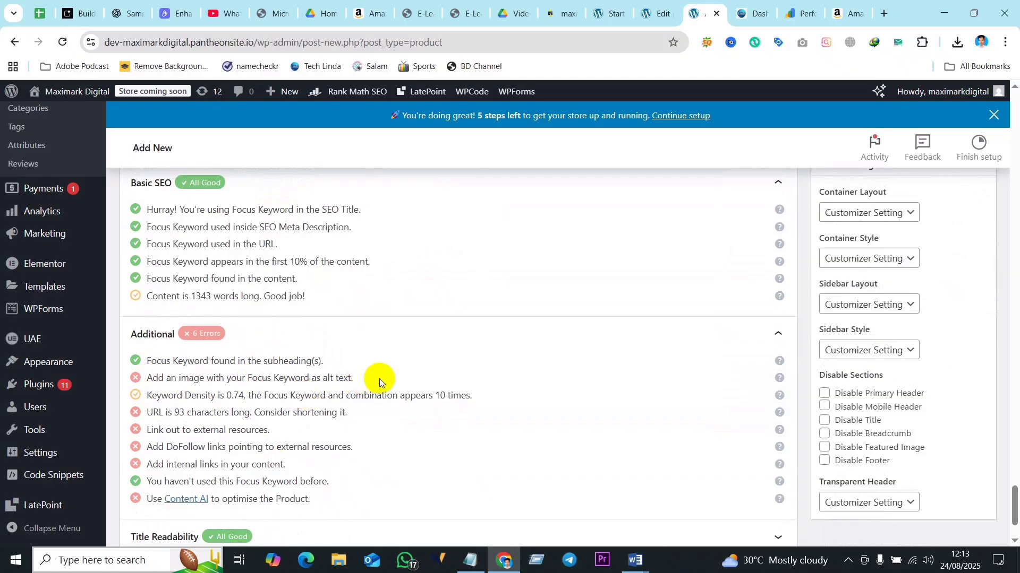
{"action": "scroll", "coordinate": [501, 464], "scroll_direction": "up", "scroll_amount": 15}
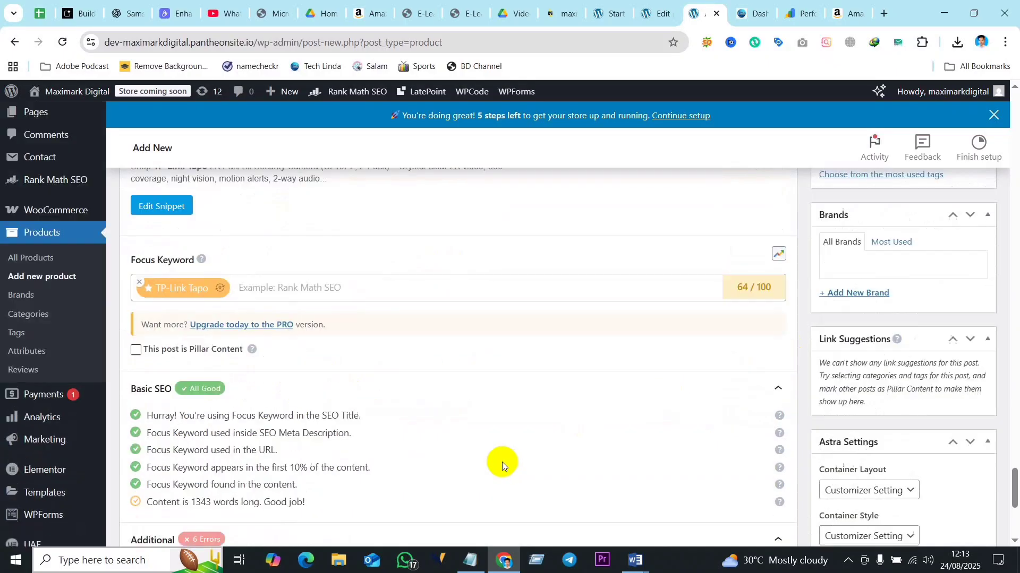
{"action": "scroll", "coordinate": [913, 361], "scroll_direction": "up", "scroll_amount": 5}
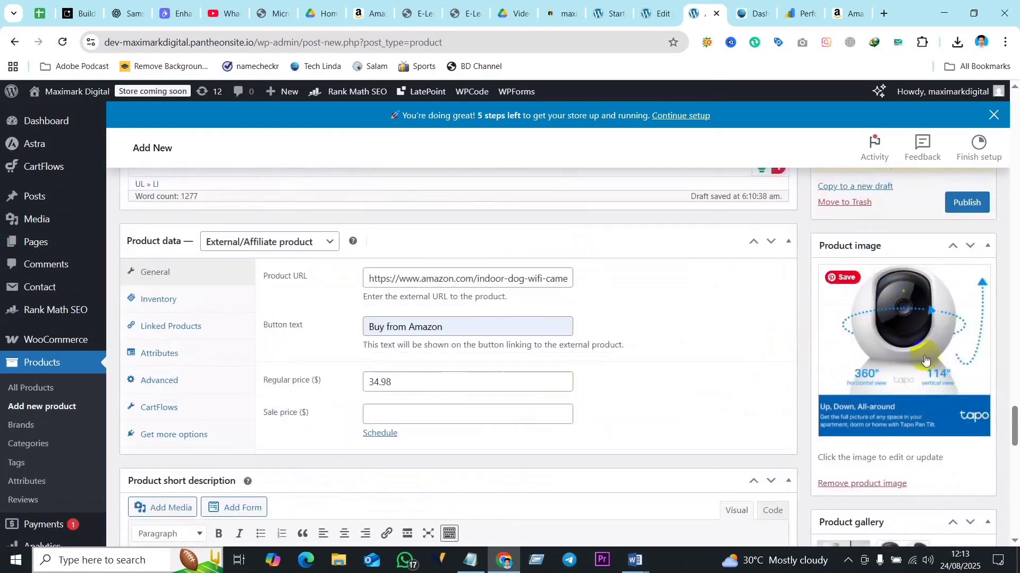
{"action": "scroll", "coordinate": [319, 415], "scroll_direction": "down", "scroll_amount": 15}
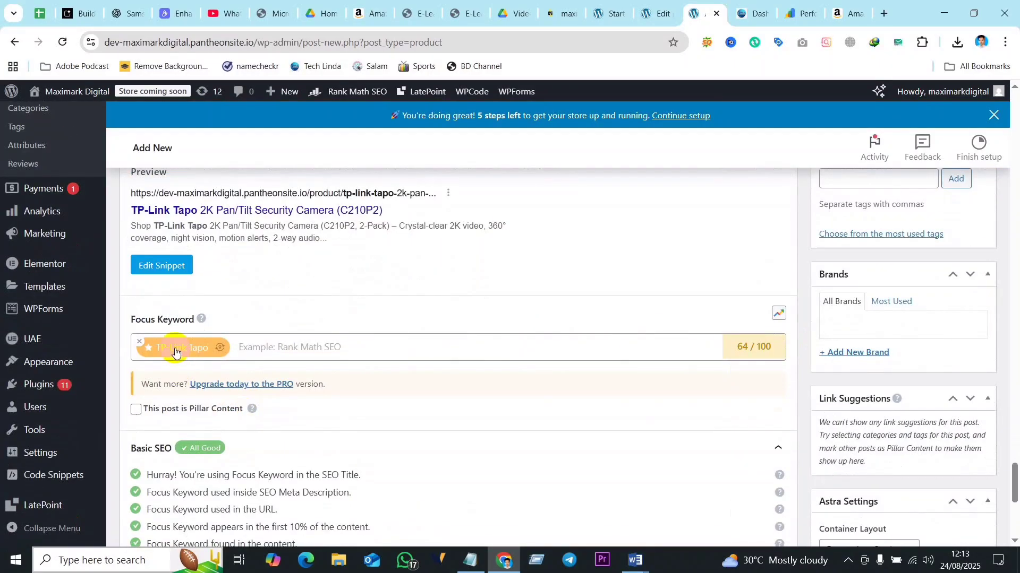
{"action": "left_click", "coordinate": [170, 348]}
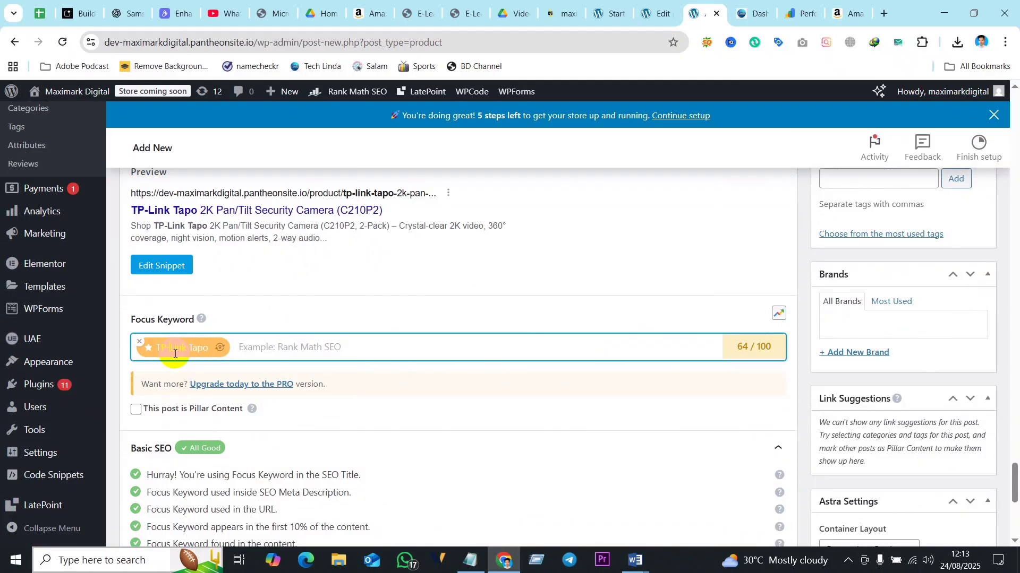
{"action": "left_click", "coordinate": [366, 277]}
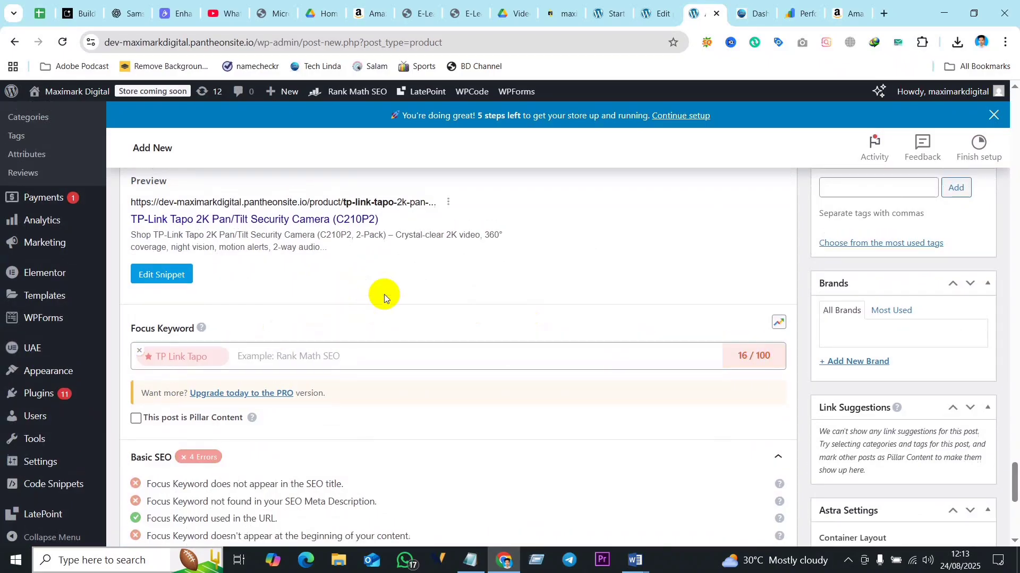
- Replace the hyphen in the product title with a space so that it begins with "TP Link Tapo"
{"action": "scroll", "coordinate": [384, 294], "scroll_direction": "up", "scroll_amount": 10}
{"action": "scroll", "coordinate": [290, 336], "scroll_direction": "up", "scroll_amount": 15}
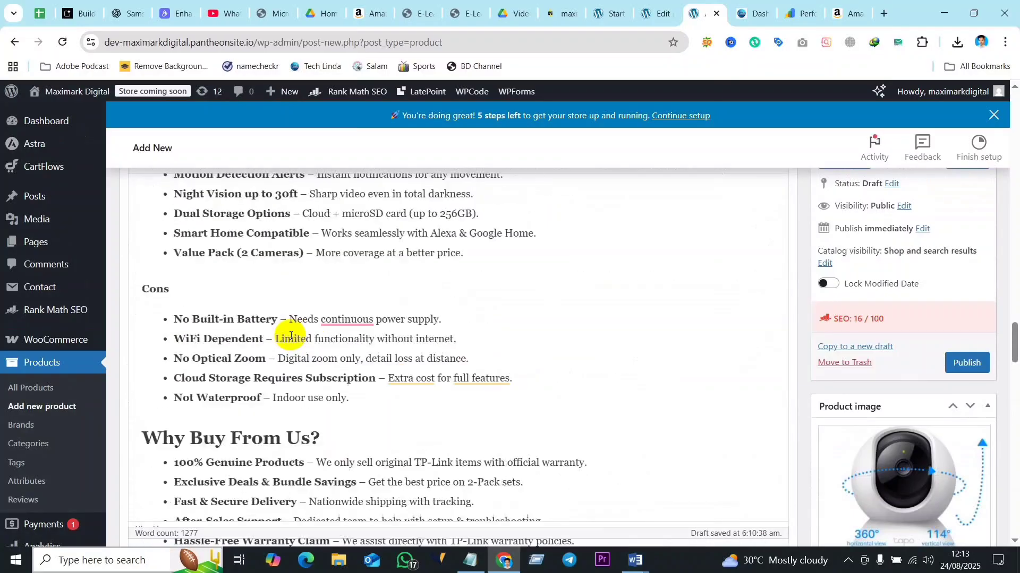
{"action": "scroll", "coordinate": [291, 335], "scroll_direction": "up", "scroll_amount": 15}
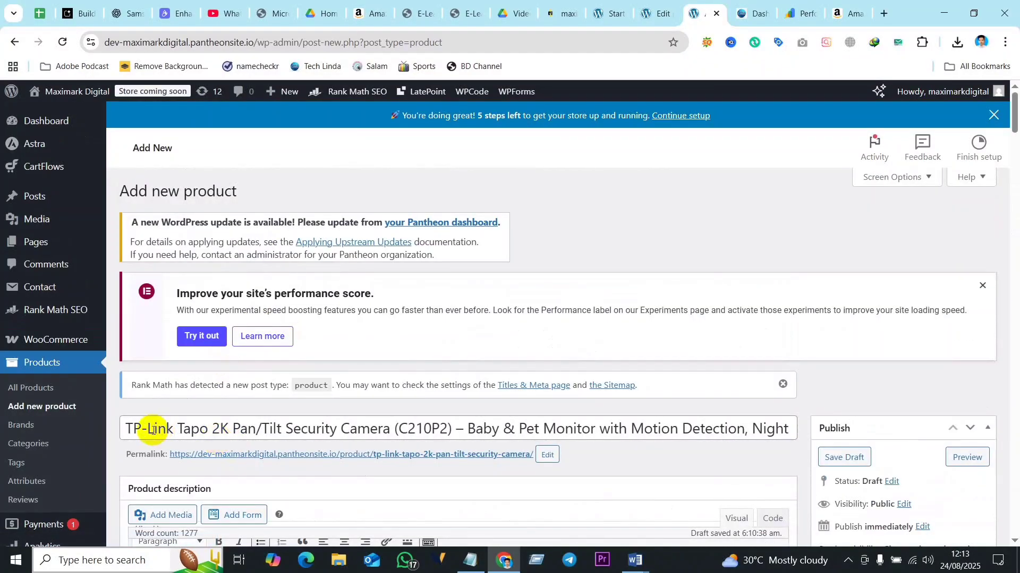
{"action": "left_click", "coordinate": [147, 430]}
{"action": "key", "text": "BackSpace"}
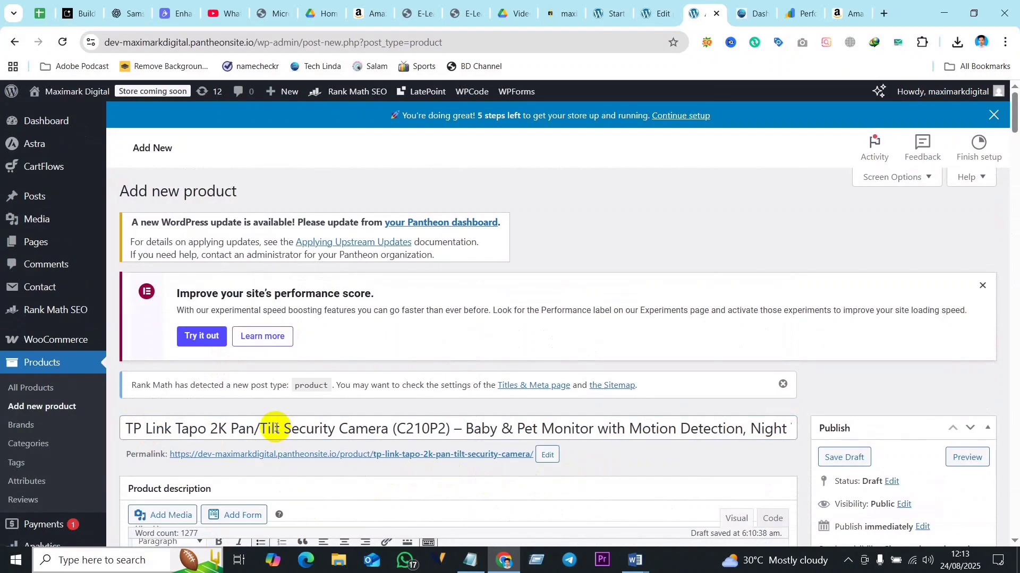
- Change the SEO snippet title to "TP Link Tapo 2K Pan/Tilt Security Camera (C210P2)"
{"action": "scroll", "coordinate": [268, 428], "scroll_direction": "down", "scroll_amount": 15}
{"action": "scroll", "coordinate": [266, 437], "scroll_direction": "down", "scroll_amount": 20}
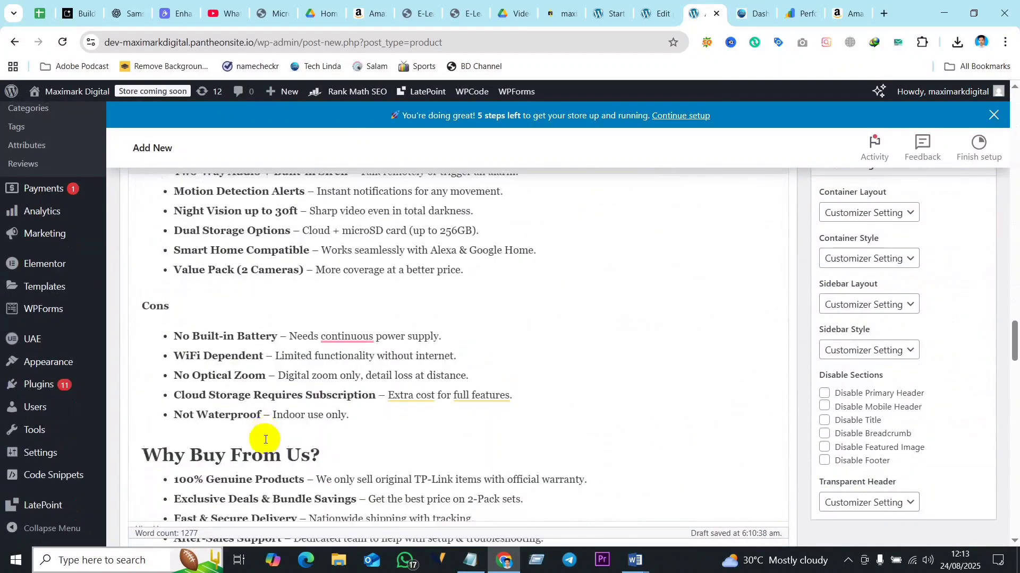
{"action": "scroll", "coordinate": [258, 443], "scroll_direction": "down", "scroll_amount": 15}
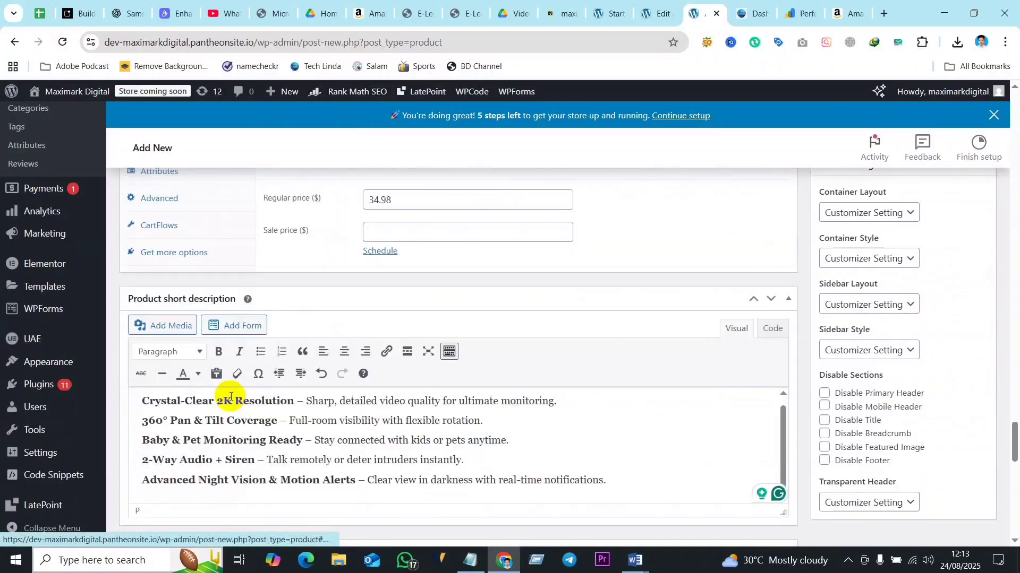
{"action": "left_click", "coordinate": [169, 350]}
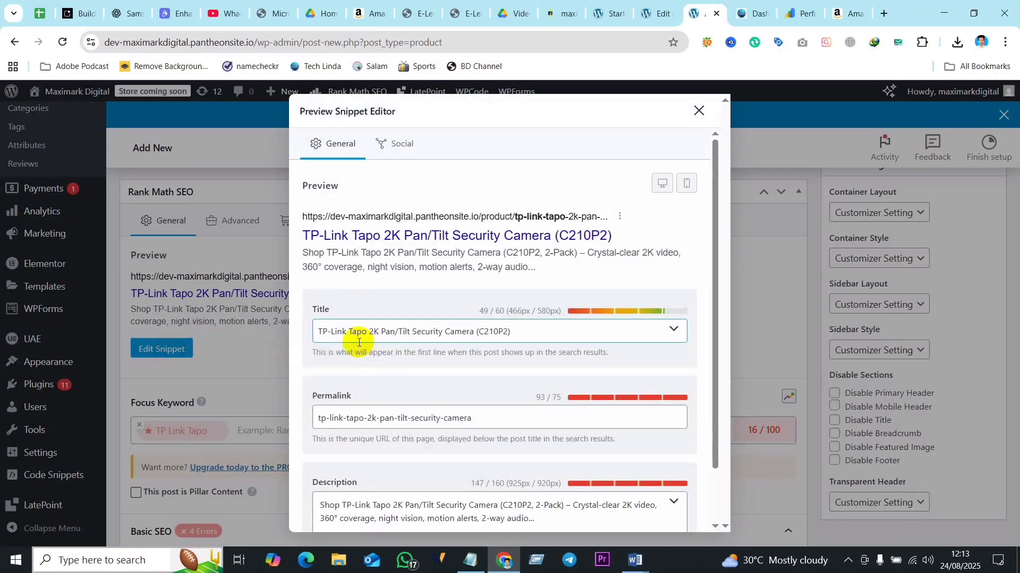
{"action": "left_click", "coordinate": [336, 334]}
{"action": "key", "text": "BackSpace"}
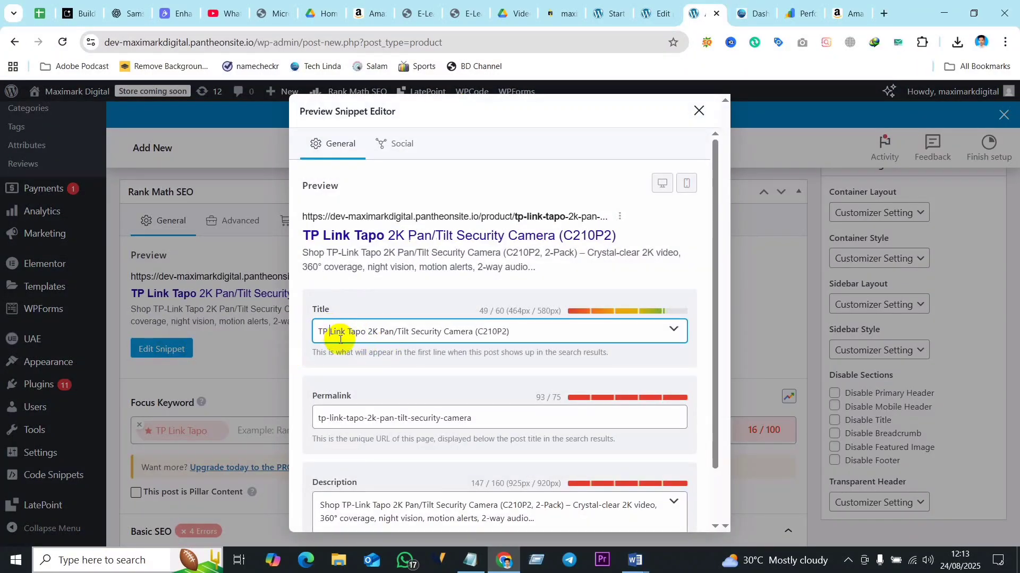
{"action": "left_click", "coordinate": [601, 289]}
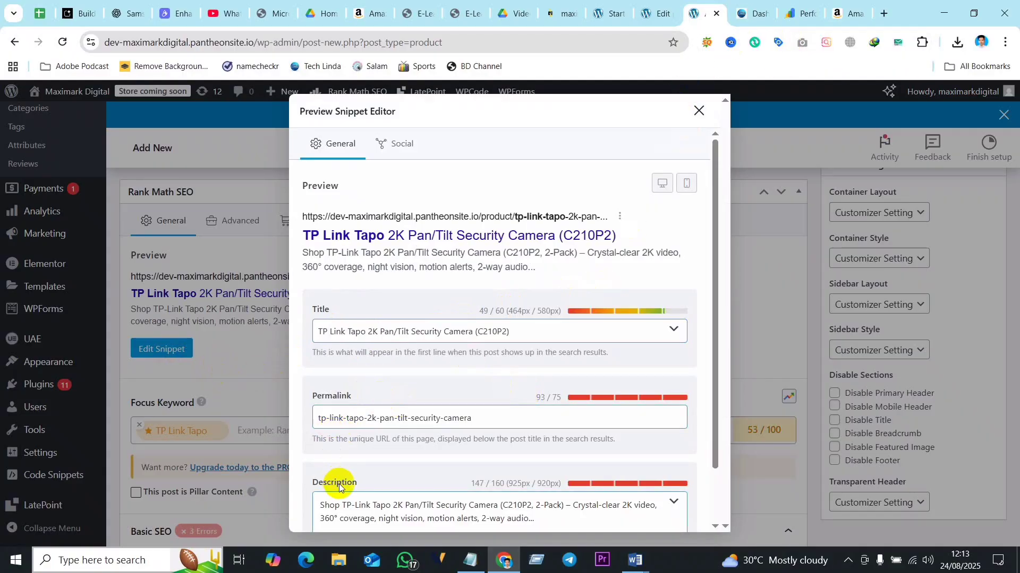
- Change "TP-Link" to "TP Link" in the SEO snippet description and close the snippet editor
{"action": "scroll", "coordinate": [345, 491], "scroll_direction": "down", "scroll_amount": 1}
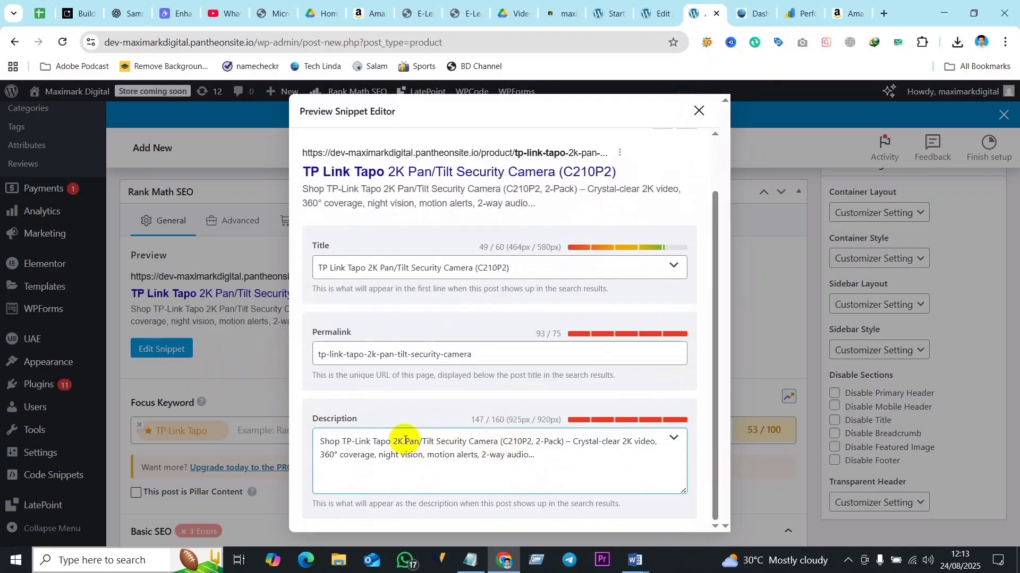
{"action": "left_click", "coordinate": [355, 442]}
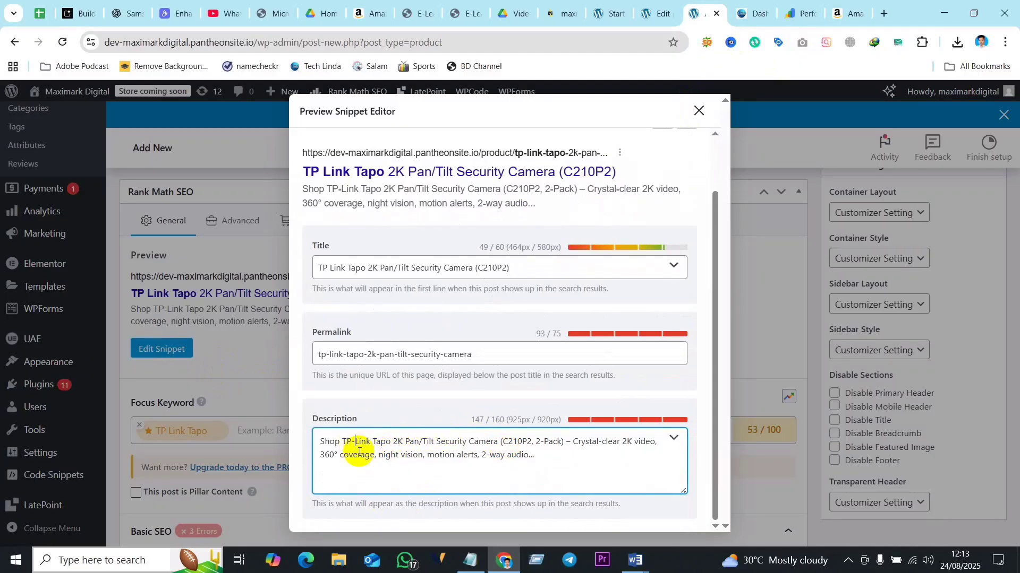
{"action": "key", "text": "BackSpace"}
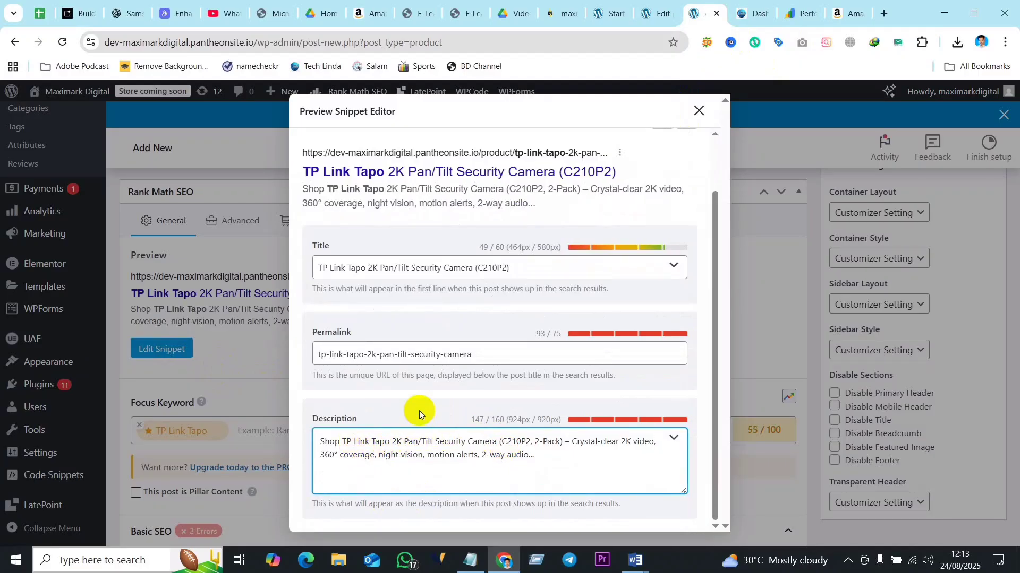
{"action": "left_click", "coordinate": [412, 410]}
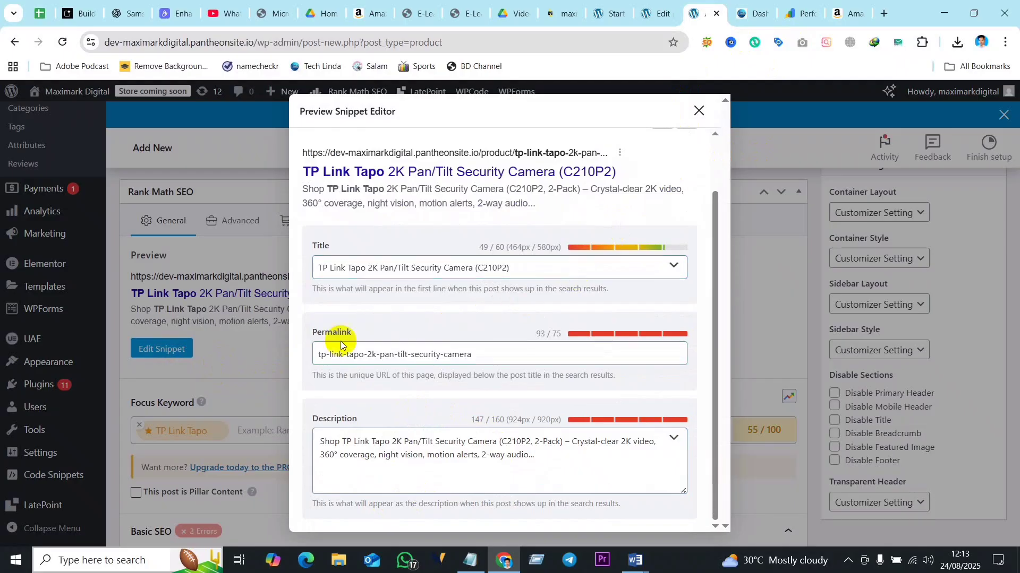
{"action": "left_click", "coordinate": [697, 113]}
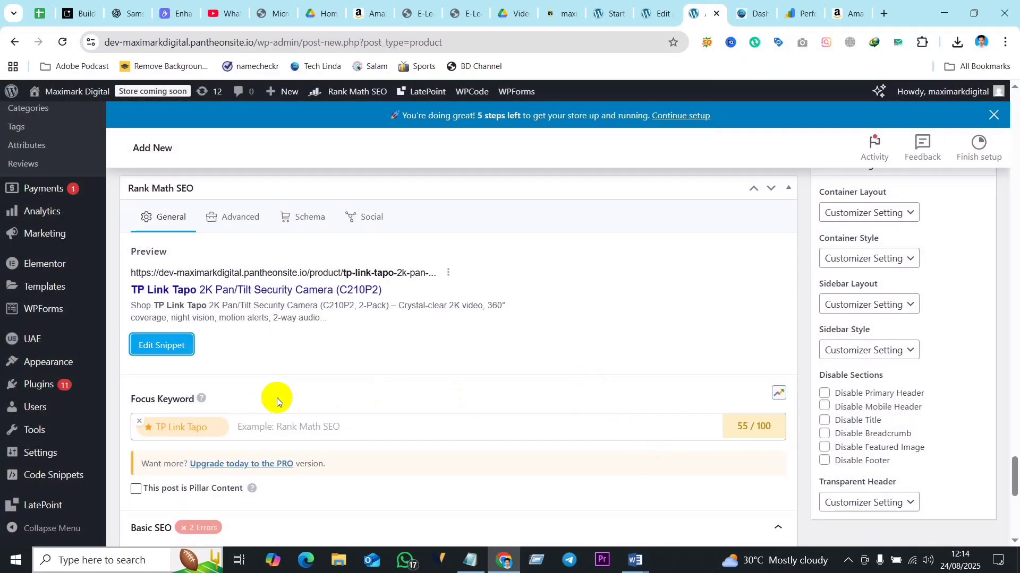
- Change "TP-Link" to "TP Link" in the paragraph under the Meta Description heading of the product description
{"action": "scroll", "coordinate": [149, 421], "scroll_direction": "down", "scroll_amount": 4}
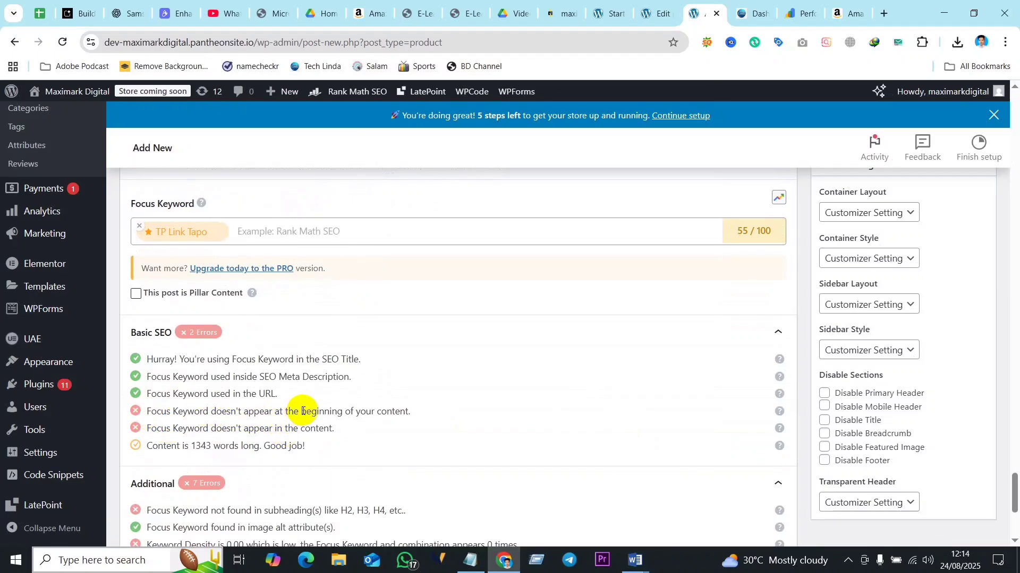
{"action": "scroll", "coordinate": [379, 403], "scroll_direction": "up", "scroll_amount": 15}
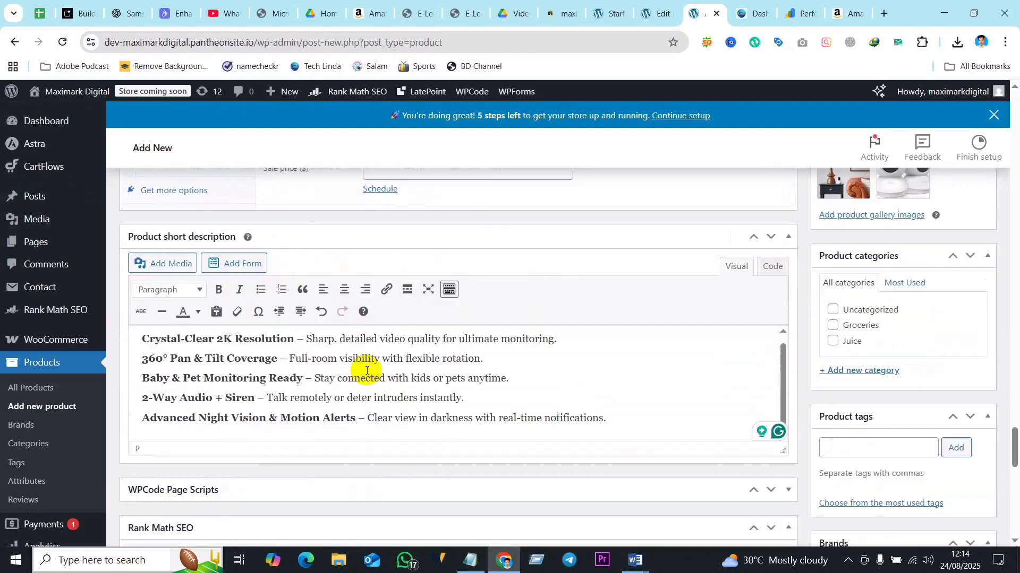
{"action": "scroll", "coordinate": [367, 370], "scroll_direction": "up", "scroll_amount": 15}
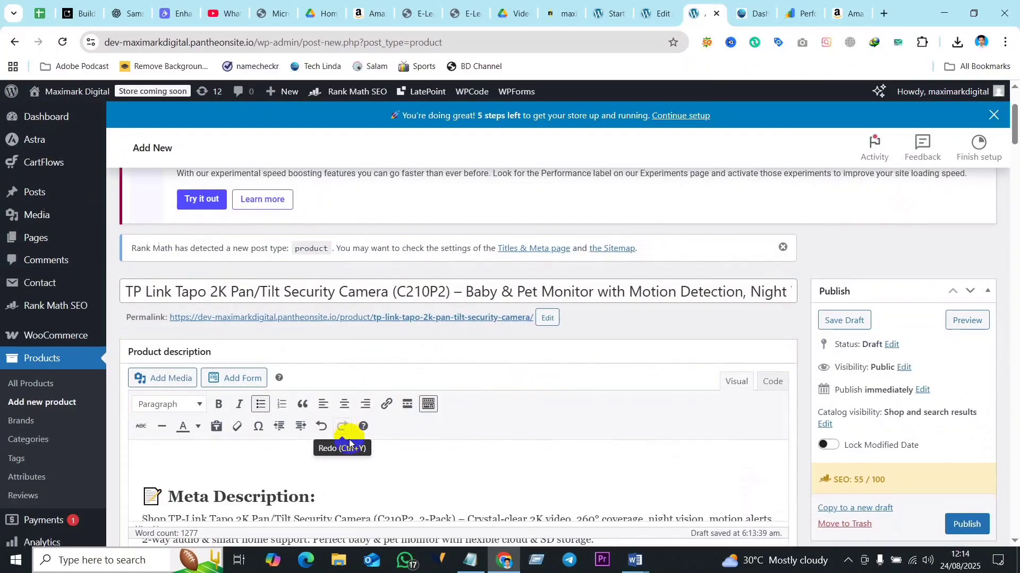
{"action": "scroll", "coordinate": [349, 438], "scroll_direction": "down", "scroll_amount": 4}
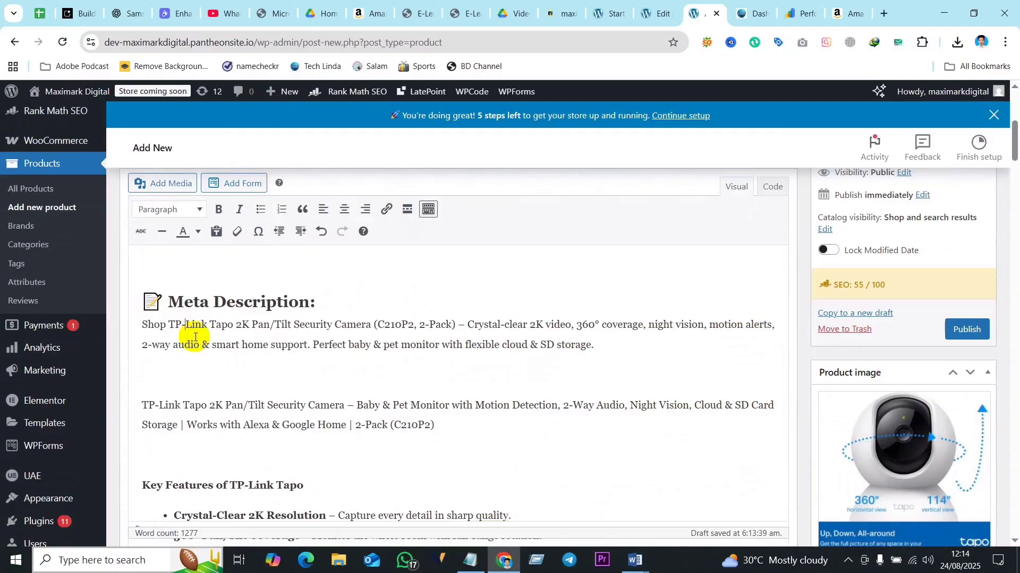
{"action": "key", "text": "BackSpace"}
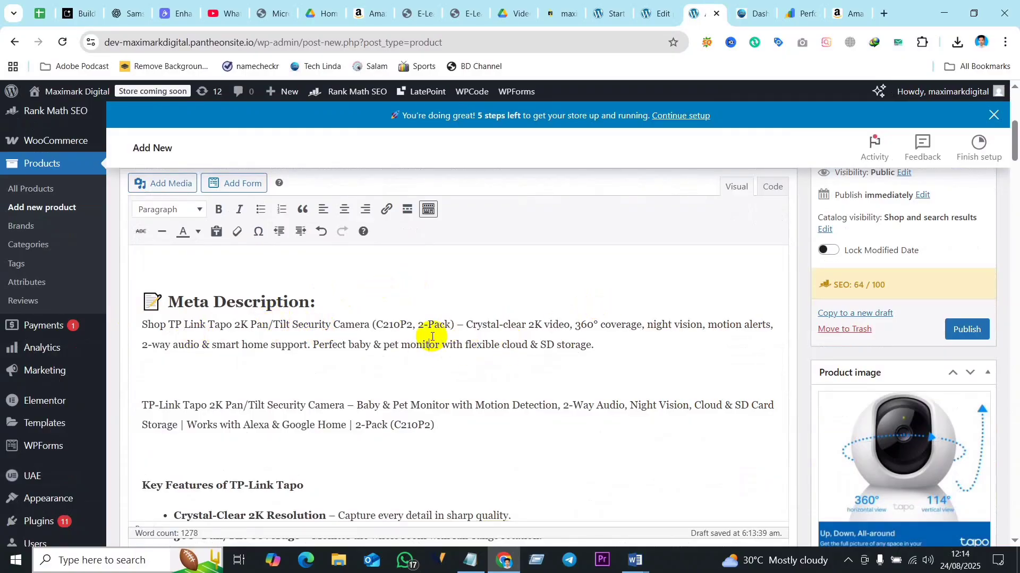
- Format the line "Key Features of TP-Link Tapo" in the product description as Heading 2
{"action": "scroll", "coordinate": [285, 414], "scroll_direction": "down", "scroll_amount": 4}
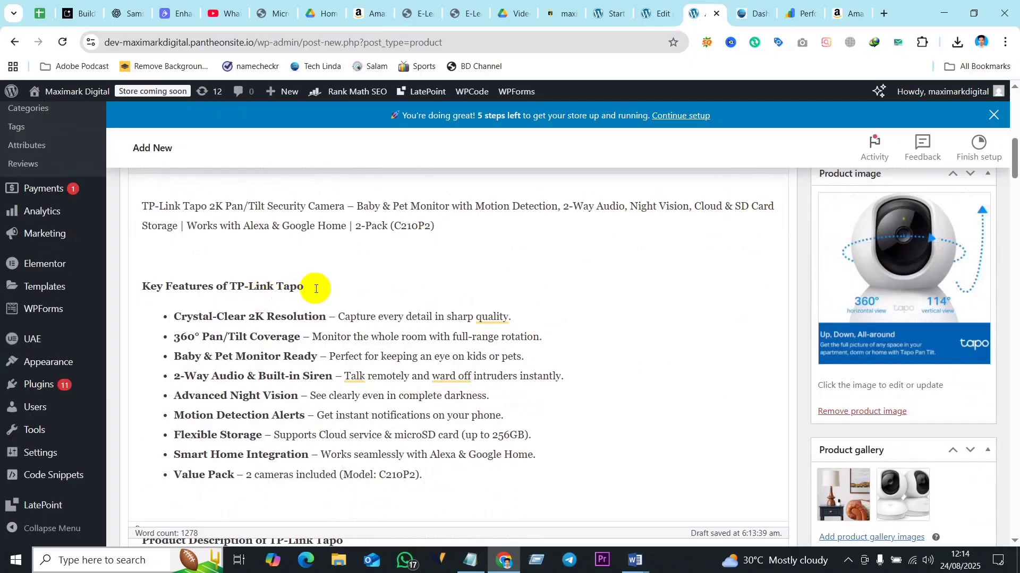
{"action": "left_click_drag", "start_coordinate": [317, 288], "coordinate": [140, 287]}
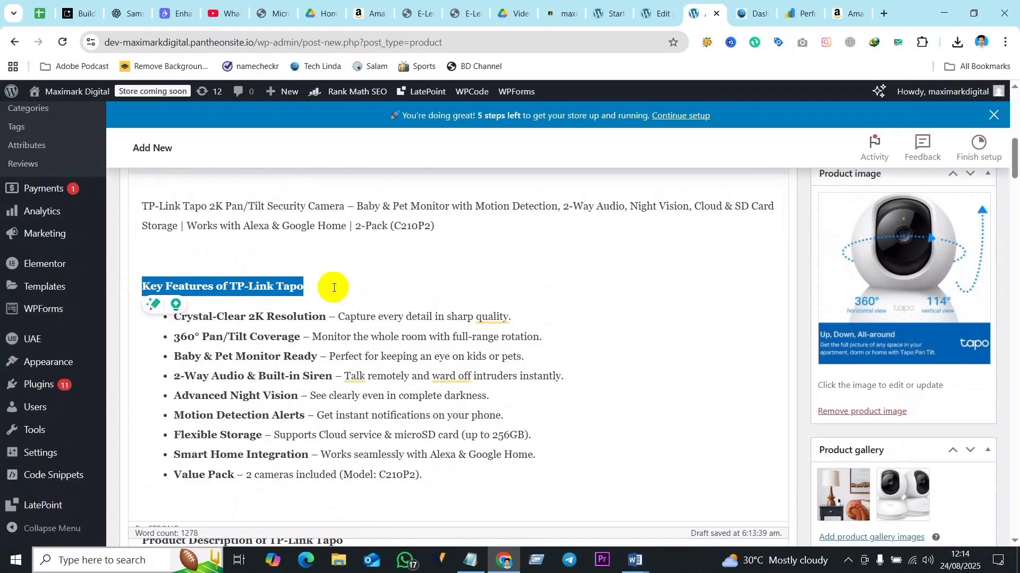
{"action": "scroll", "coordinate": [522, 298], "scroll_direction": "up", "scroll_amount": 2}
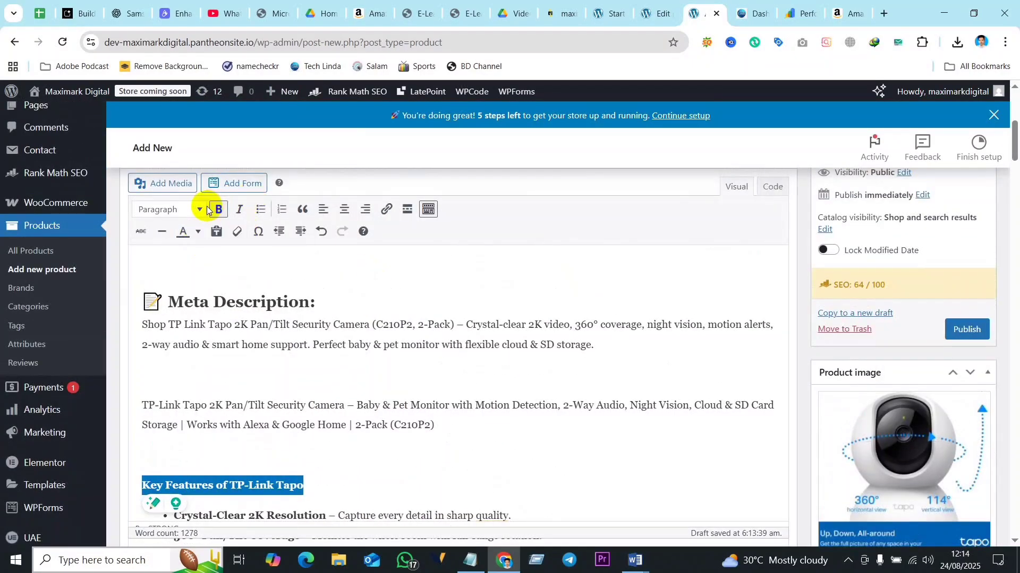
{"action": "left_click", "coordinate": [200, 210]}
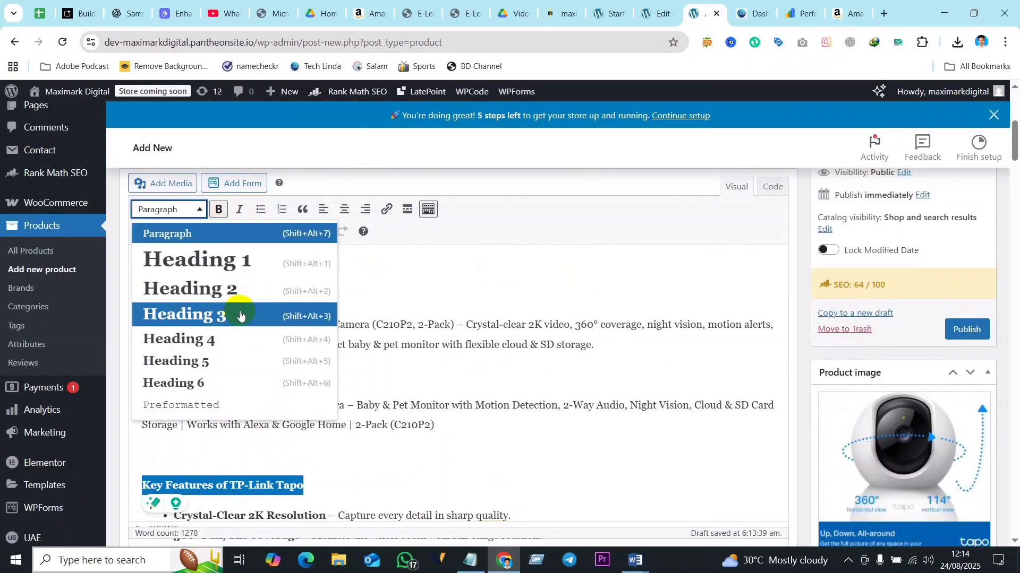
{"action": "left_click", "coordinate": [216, 297]}
- Format the Meta Description heading as Heading 1 and remove the memo emoji and empty line before it
{"action": "left_click_drag", "start_coordinate": [314, 301], "coordinate": [173, 298]}
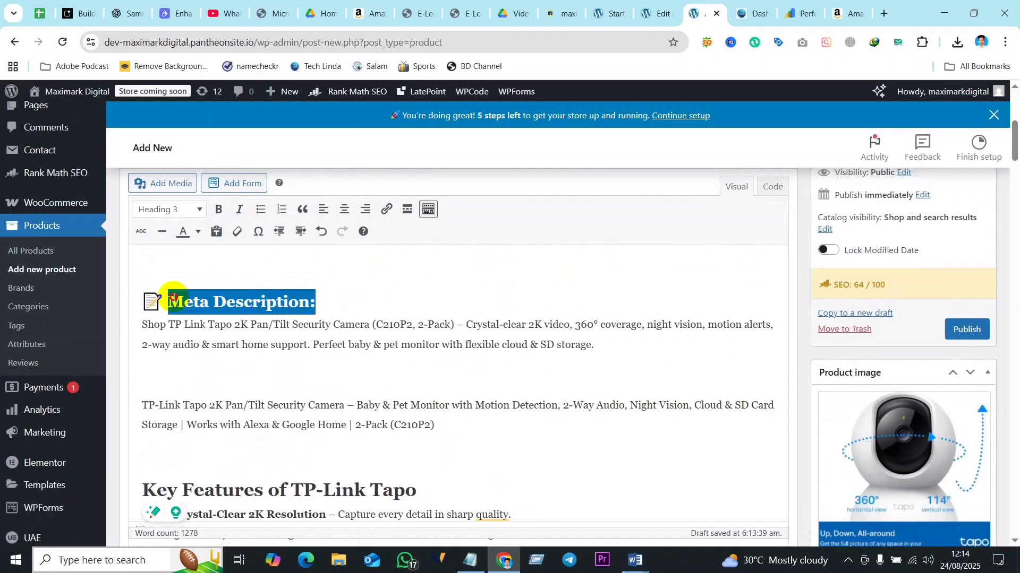
{"action": "left_click", "coordinate": [196, 211]}
{"action": "left_click", "coordinate": [211, 262]}
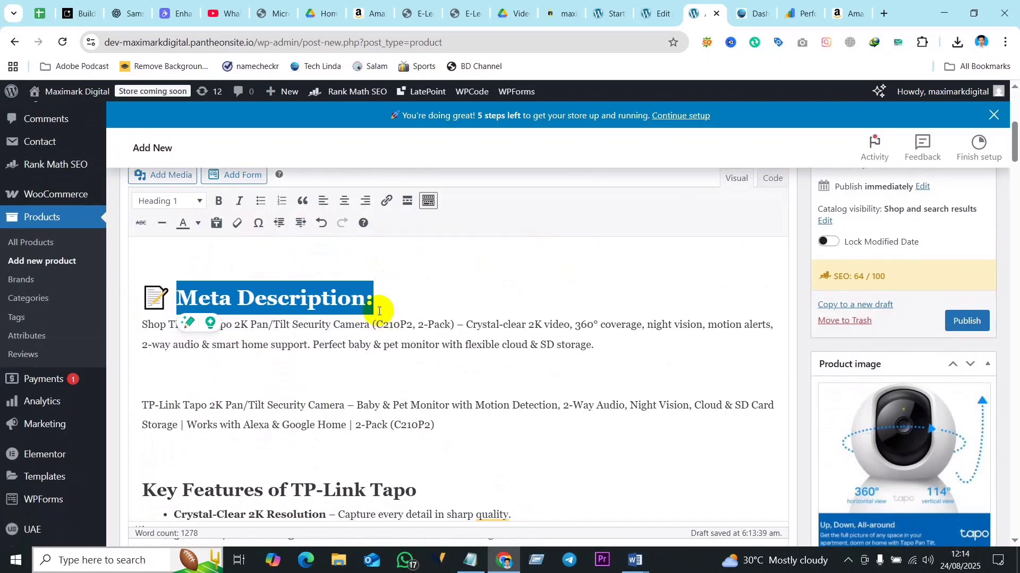
{"action": "left_click", "coordinate": [178, 294]}
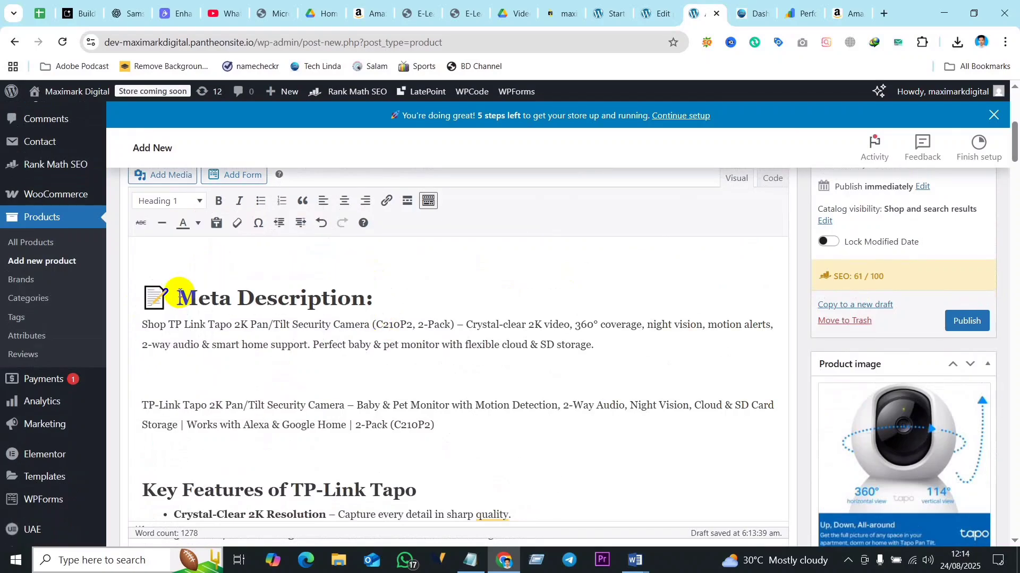
{"action": "key", "text": "BackSpace"}
{"action": "key", "text": "BackSpace"}
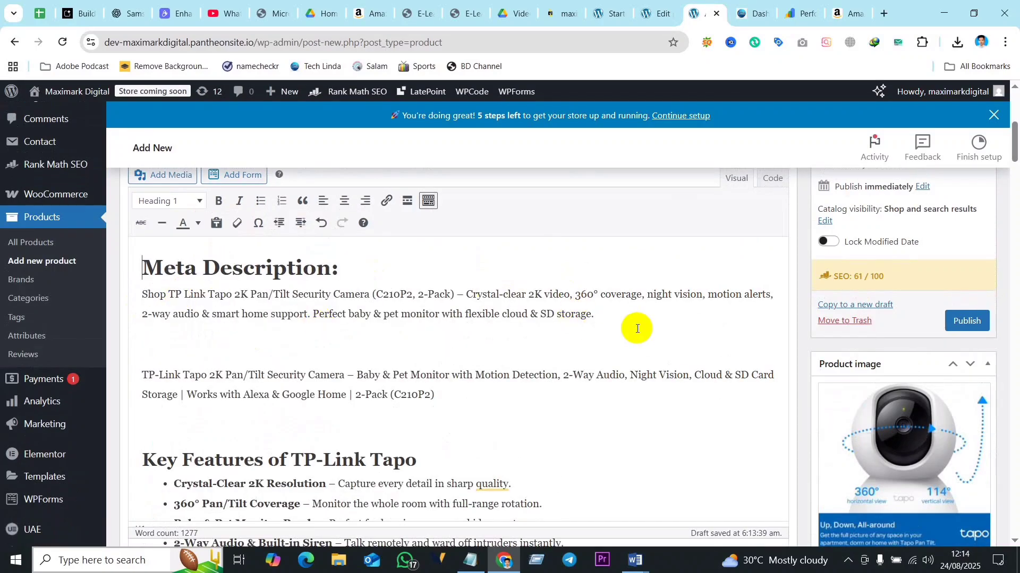
- Delete the Meta Description heading and the paragraph beneath it from the product description
{"action": "left_click_drag", "start_coordinate": [596, 316], "coordinate": [132, 272]}
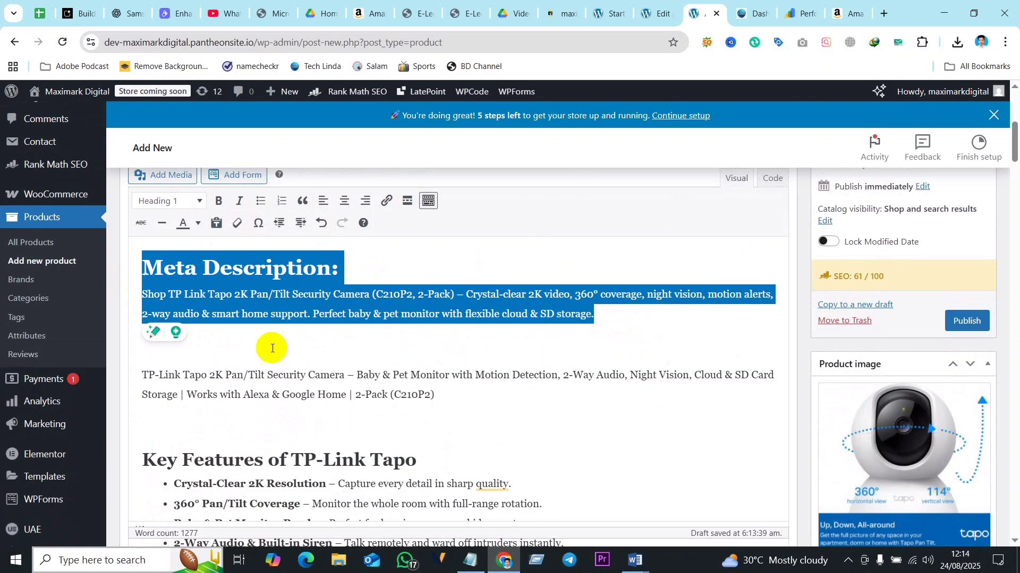
{"action": "key", "text": "BackSpace"}
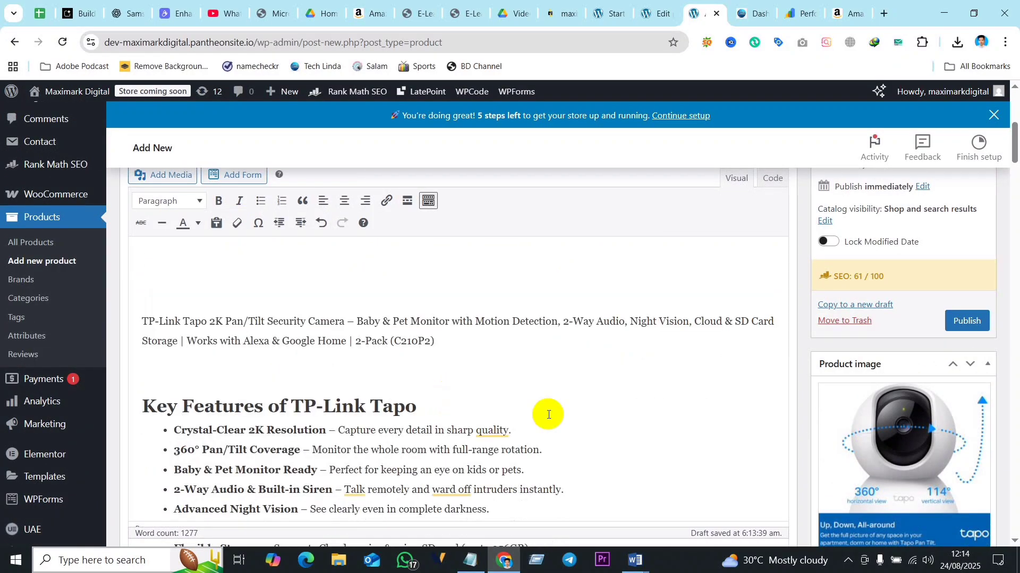
- Remove the empty line above the product name paragraph in the product description and format that paragraph as Heading 1
{"action": "left_click_drag", "start_coordinate": [445, 339], "coordinate": [140, 327]}
{"action": "left_click", "coordinate": [140, 321]}
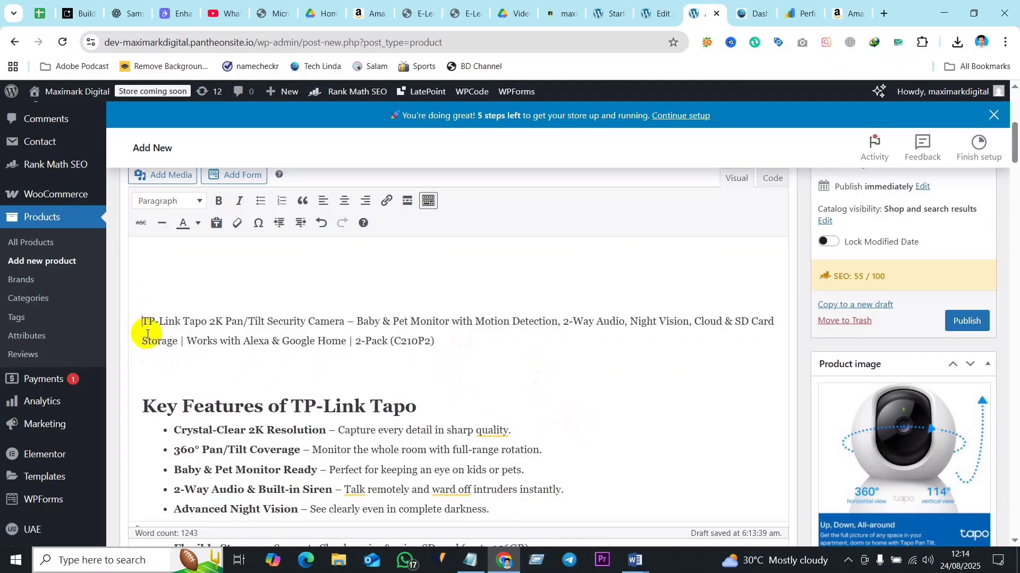
{"action": "key", "text": "BackSpace"}
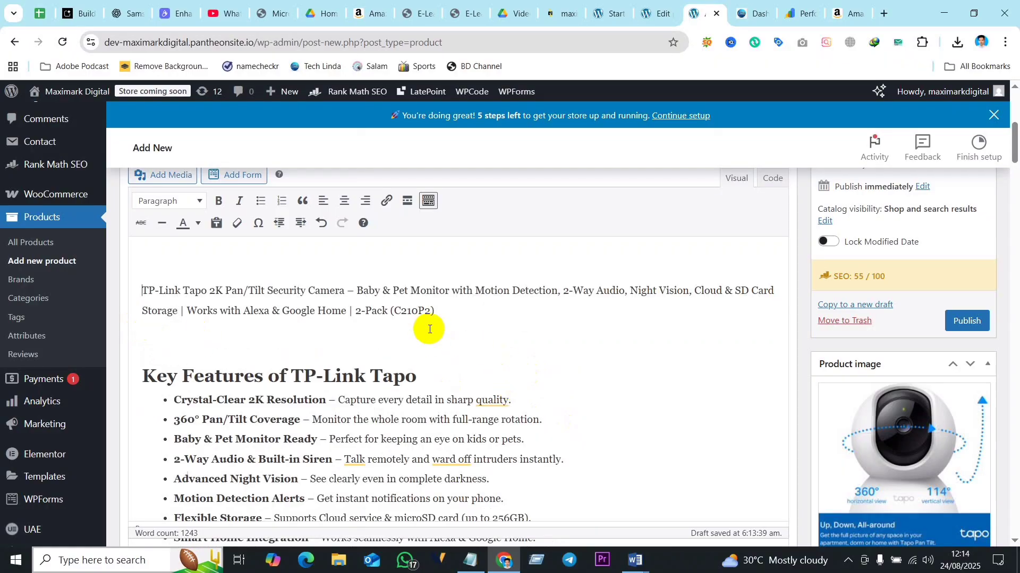
{"action": "left_click_drag", "start_coordinate": [435, 311], "coordinate": [147, 289]}
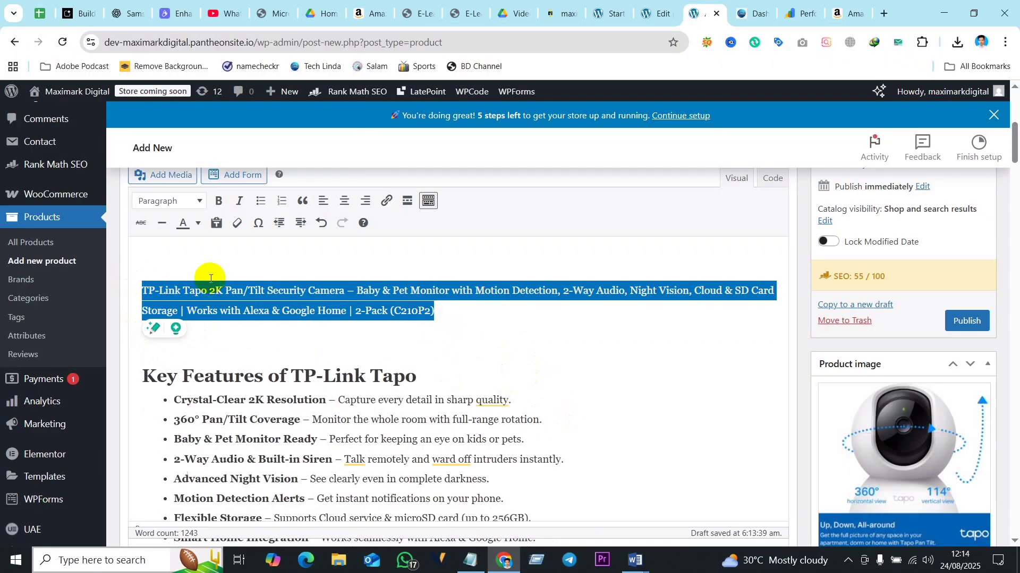
{"action": "left_click", "coordinate": [198, 201]}
{"action": "left_click", "coordinate": [193, 248]}
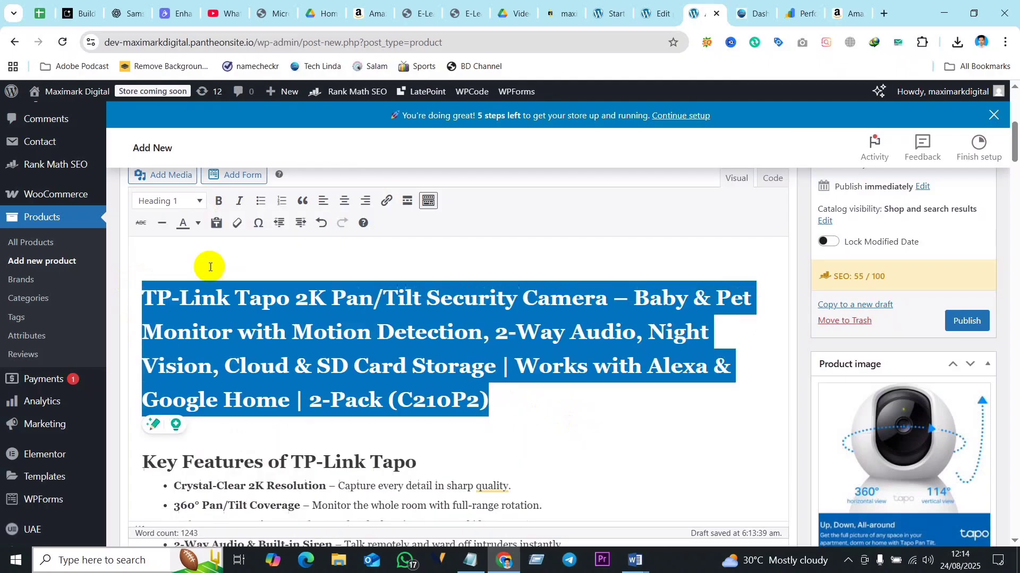
{"action": "scroll", "coordinate": [484, 441], "scroll_direction": "down", "scroll_amount": 2}
{"action": "left_click", "coordinate": [531, 353]}
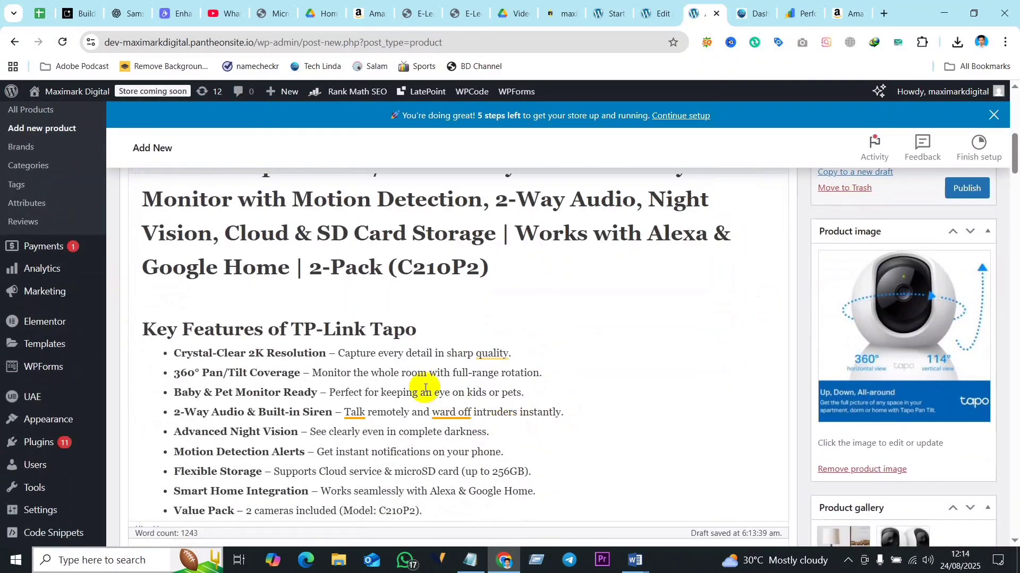
- Format the line "Product Description of TP-Link Tapo" in the product description as Heading 3
{"action": "scroll", "coordinate": [262, 433], "scroll_direction": "down", "scroll_amount": 5}
{"action": "left_click_drag", "start_coordinate": [370, 306], "coordinate": [141, 310]}
{"action": "scroll", "coordinate": [170, 263], "scroll_direction": "up", "scroll_amount": 4}
{"action": "scroll", "coordinate": [193, 261], "scroll_direction": "up", "scroll_amount": 5}
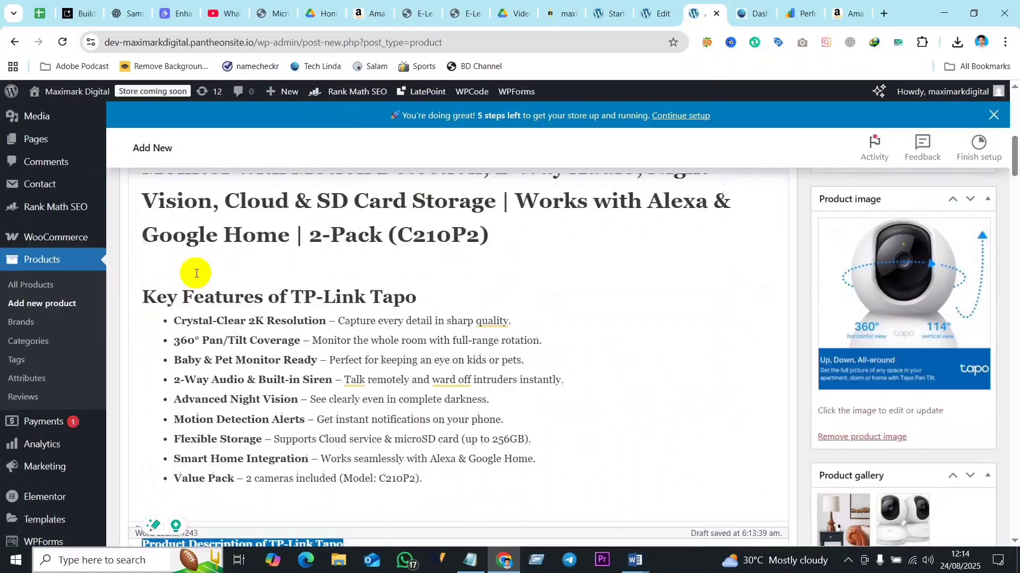
{"action": "left_click", "coordinate": [195, 273]}
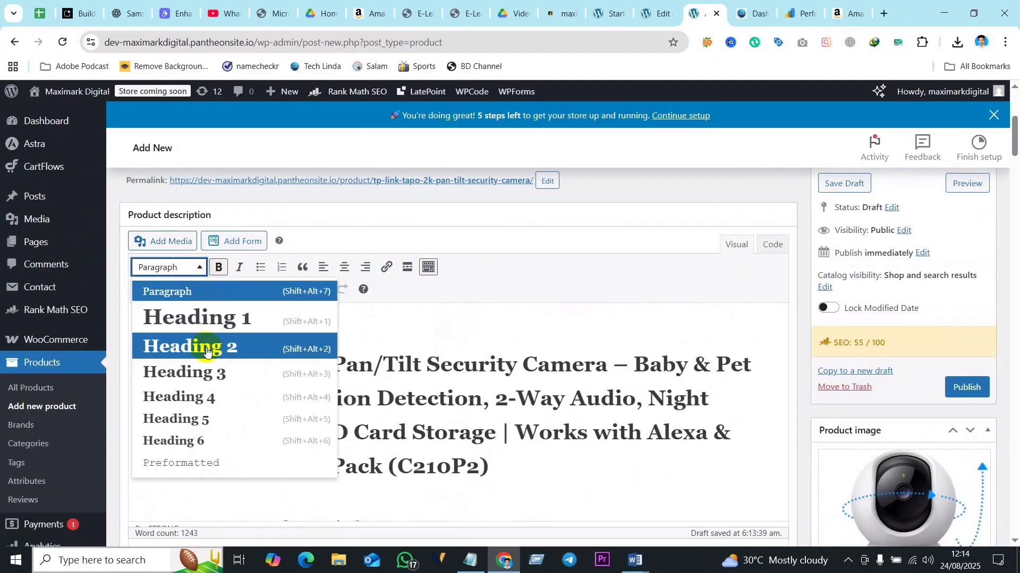
{"action": "left_click", "coordinate": [205, 367]}
- Remove the camera emoji in front of the "Crystal-Clear 2K Resolution" heading
{"action": "scroll", "coordinate": [357, 388], "scroll_direction": "down", "scroll_amount": 6}
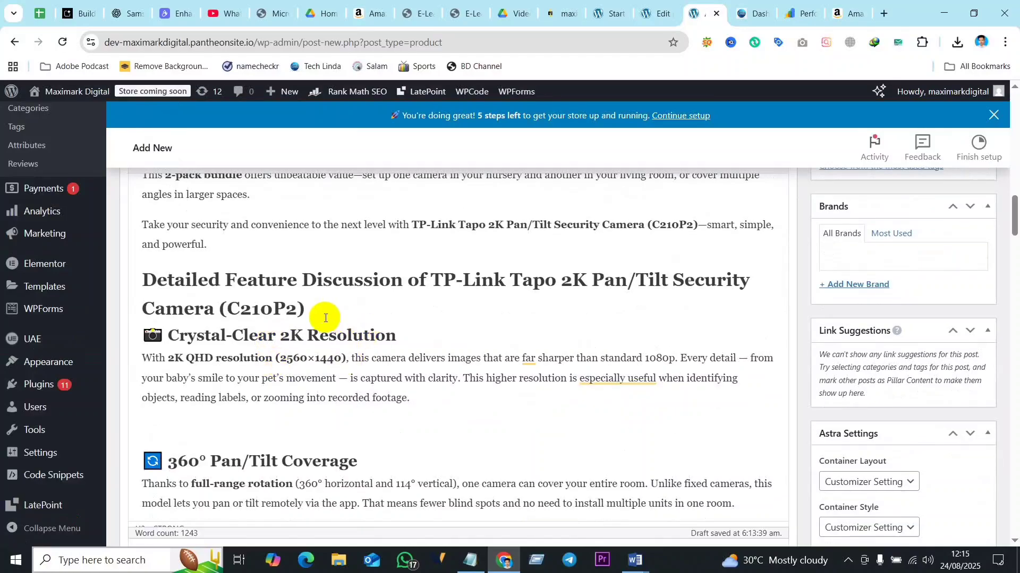
{"action": "left_click", "coordinate": [168, 335]}
{"action": "key", "text": "BackSpace"}
{"action": "key", "text": "BackSpace"}
- Format the heading "Detailed Feature Discussion of TP-Link Tapo 2K Pan/Tilt Security Camera (C210P2)" as Heading 3
{"action": "left_click_drag", "start_coordinate": [304, 308], "coordinate": [172, 280]}
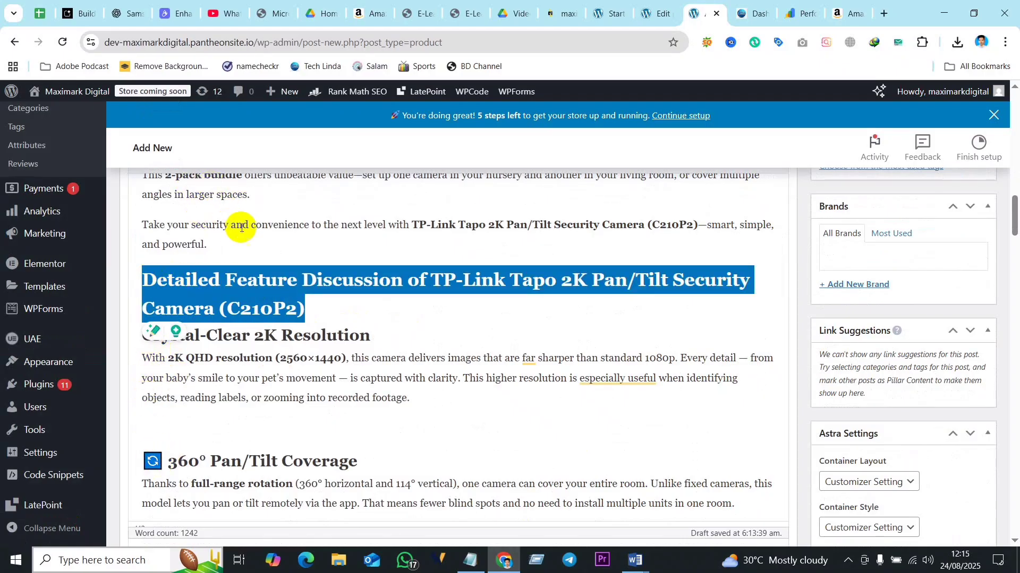
{"action": "scroll", "coordinate": [216, 235], "scroll_direction": "up", "scroll_amount": 20}
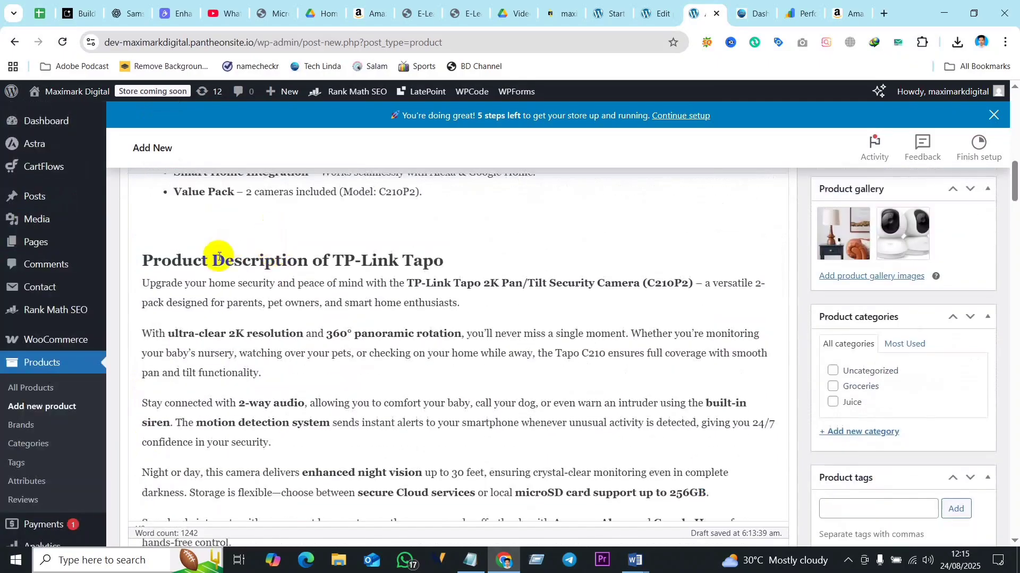
{"action": "scroll", "coordinate": [185, 403], "scroll_direction": "down", "scroll_amount": 4}
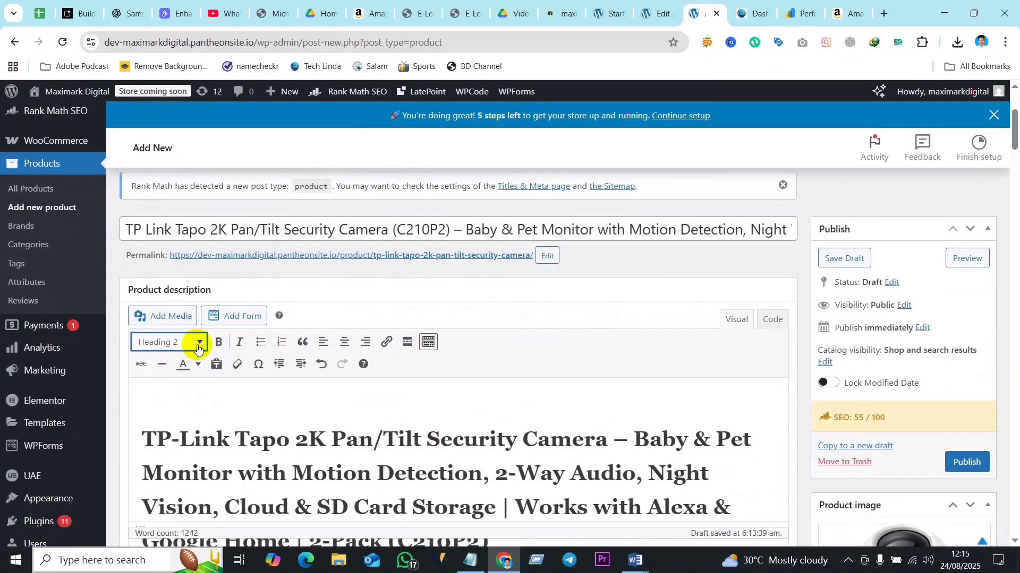
{"action": "left_click", "coordinate": [198, 348]}
{"action": "left_click", "coordinate": [207, 230]}
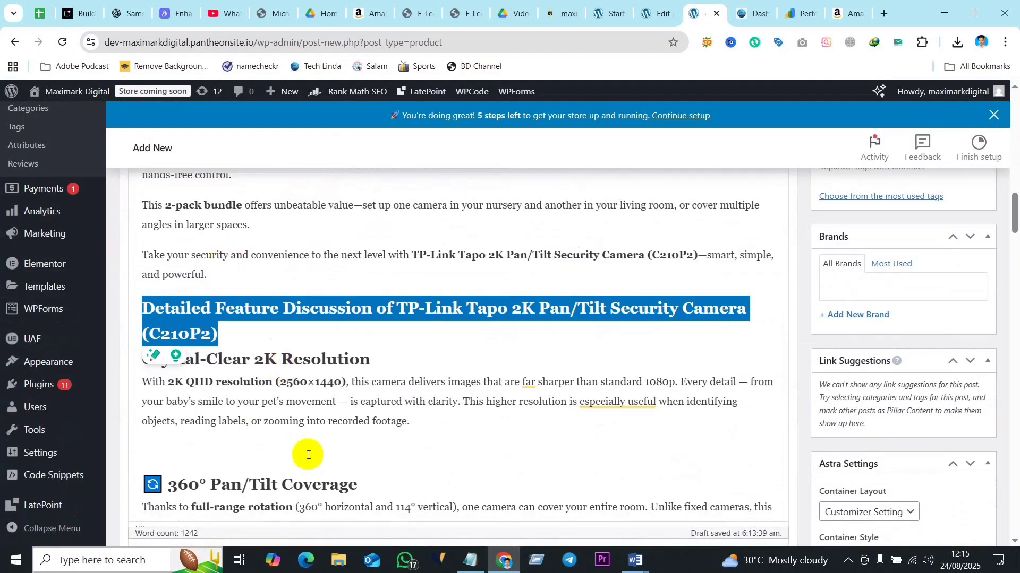
{"action": "left_click", "coordinate": [336, 371]}
{"action": "left_click_drag", "start_coordinate": [383, 358], "coordinate": [156, 359]}
{"action": "scroll", "coordinate": [200, 269], "scroll_direction": "up", "scroll_amount": 15}
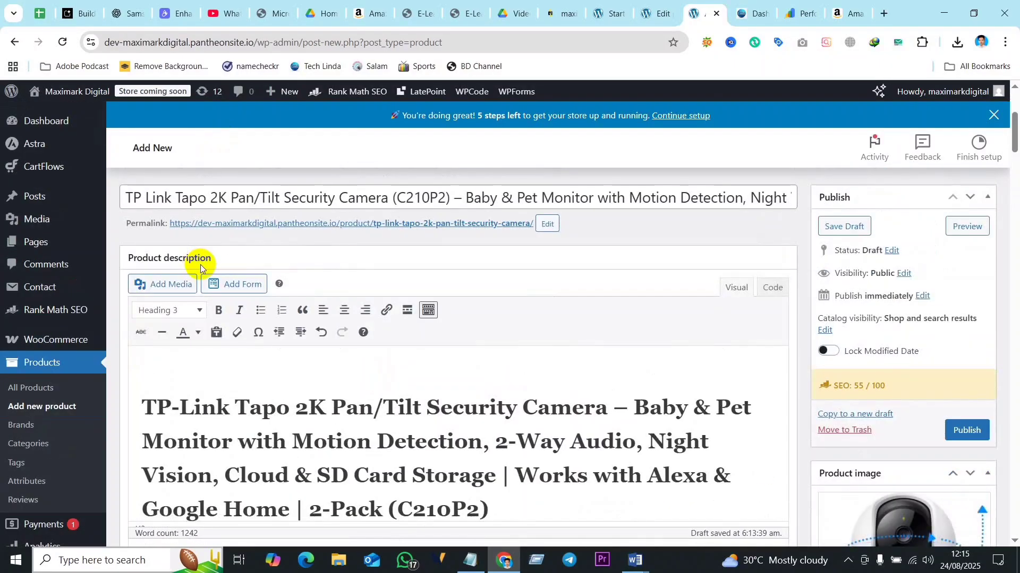
{"action": "left_click", "coordinate": [199, 309]}
- Remove the emojis in front of the "Baby & Pet Monitor Ready" and "2-Way Audio & Built-in Siren" headings
{"action": "scroll", "coordinate": [342, 420], "scroll_direction": "down", "scroll_amount": 15}
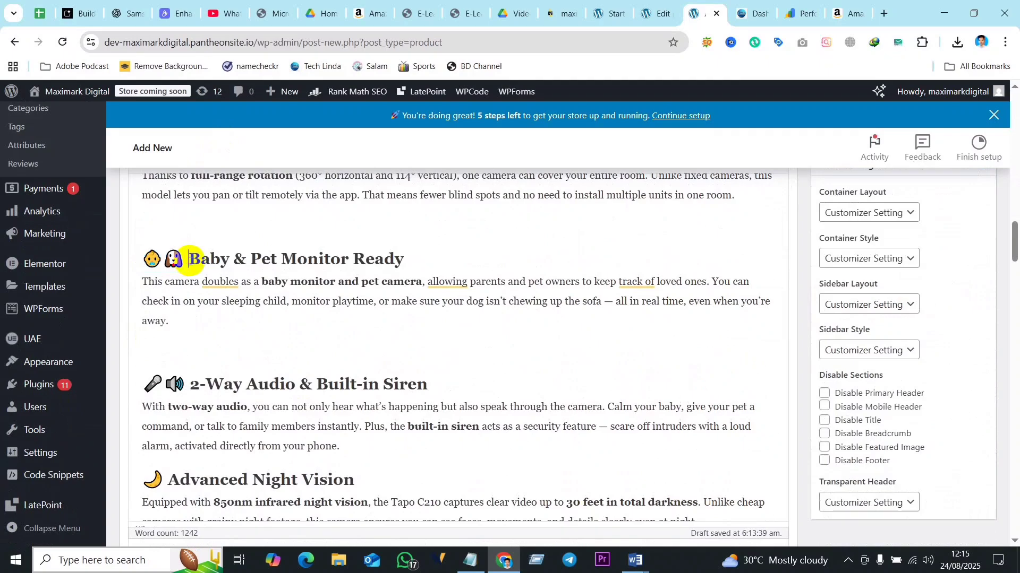
{"action": "left_click_drag", "start_coordinate": [185, 261], "coordinate": [143, 262]}
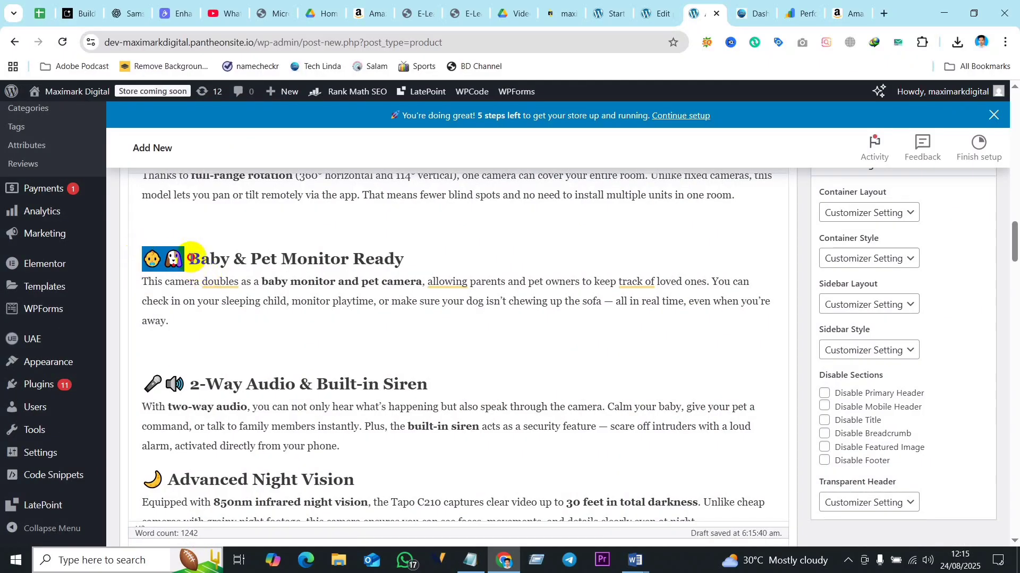
{"action": "key", "text": "BackSpace"}
{"action": "key", "text": "BackSpace"}
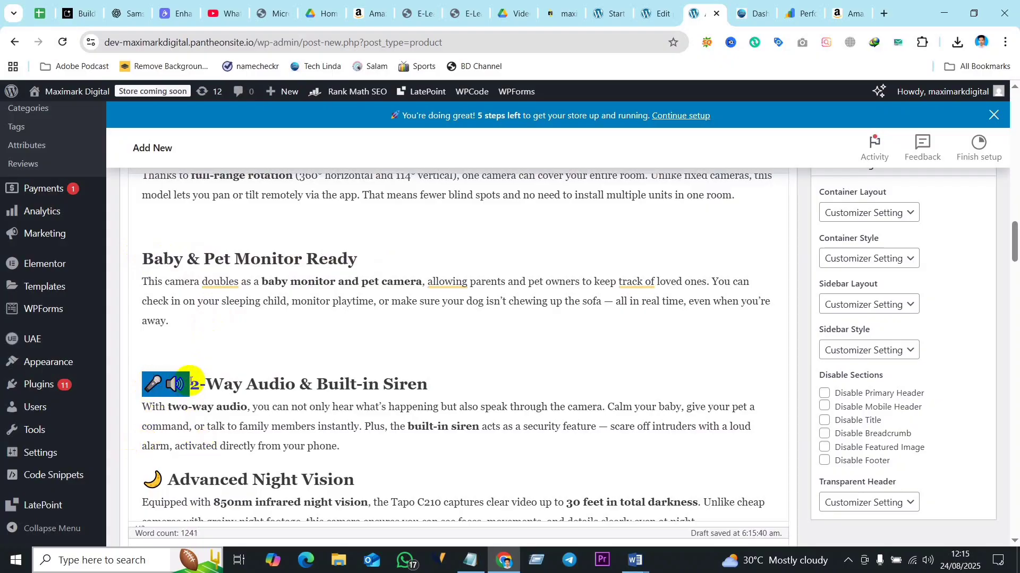
{"action": "key", "text": "BackSpace"}
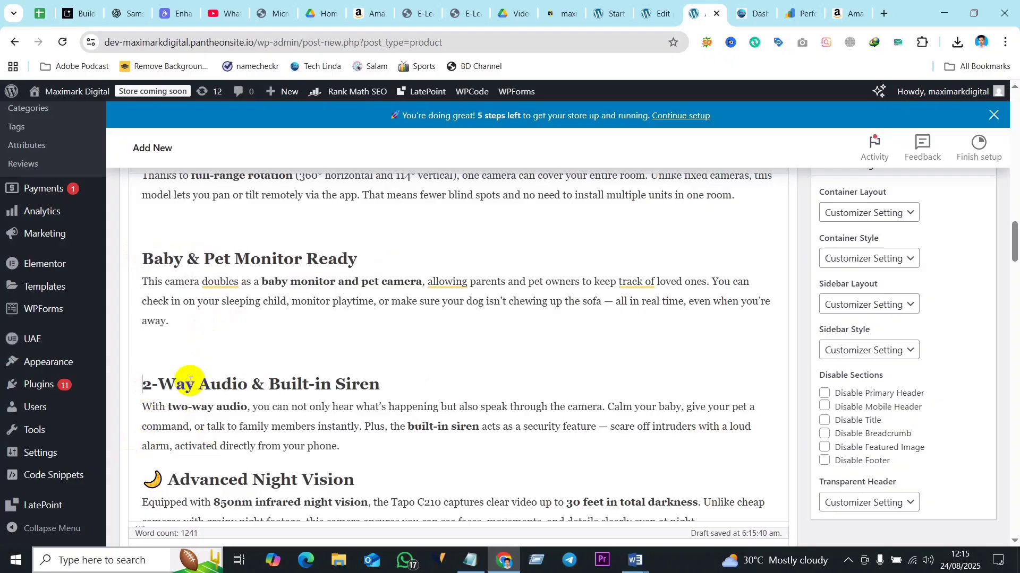
- Remove the emojis in front of the "Advanced Night Vision" and "Motion Detection Alerts" headings
{"action": "scroll", "coordinate": [190, 381], "scroll_direction": "down", "scroll_amount": 4}
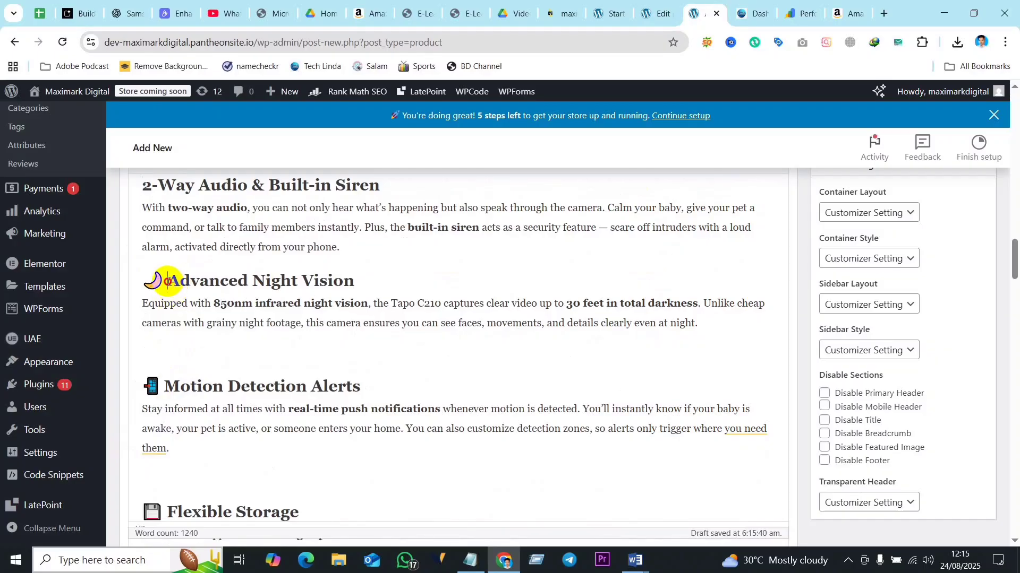
{"action": "key", "text": "BackSpace"}
{"action": "key", "text": "BackSpace"}
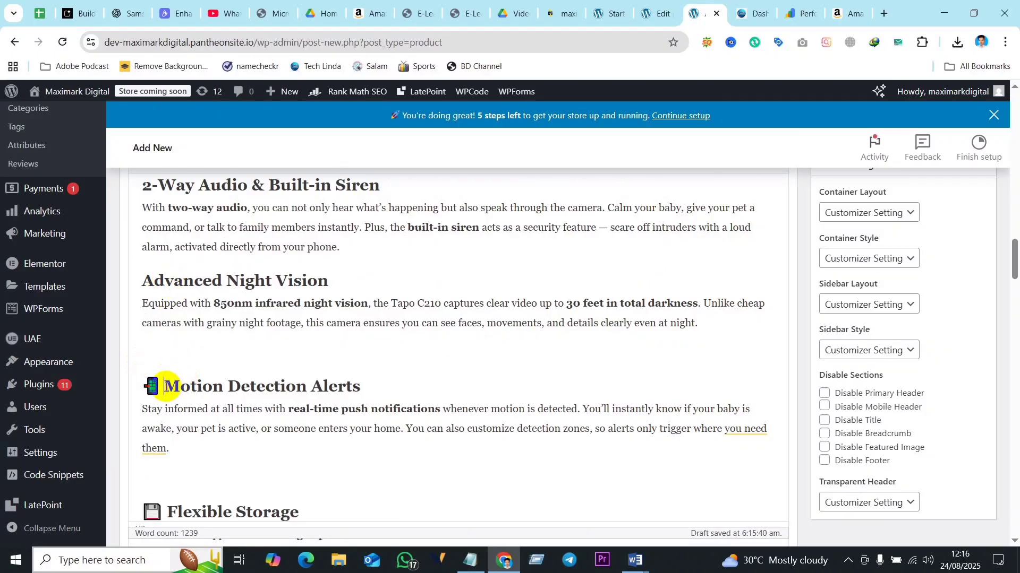
{"action": "key", "text": "BackSpace"}
{"action": "key", "text": "BackSpace"}
- Remove the emojis in front of the "Flexible Storage", "Smart Home Integration" and "Value Pack – 2 Cameras Included" headings
{"action": "scroll", "coordinate": [152, 386], "scroll_direction": "down", "scroll_amount": 3}
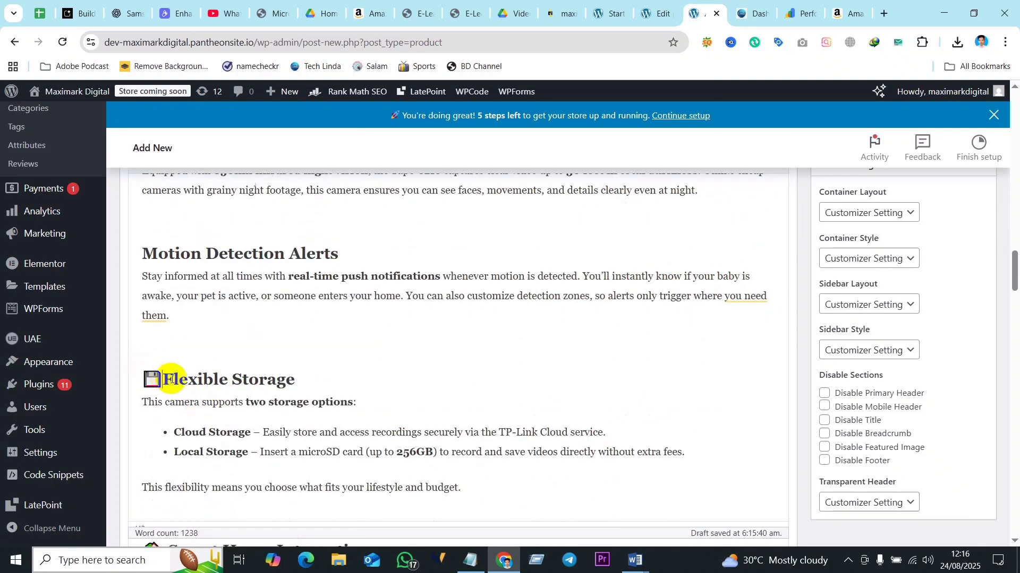
{"action": "key", "text": "BackSpace"}
{"action": "scroll", "coordinate": [372, 393], "scroll_direction": "down", "scroll_amount": 7}
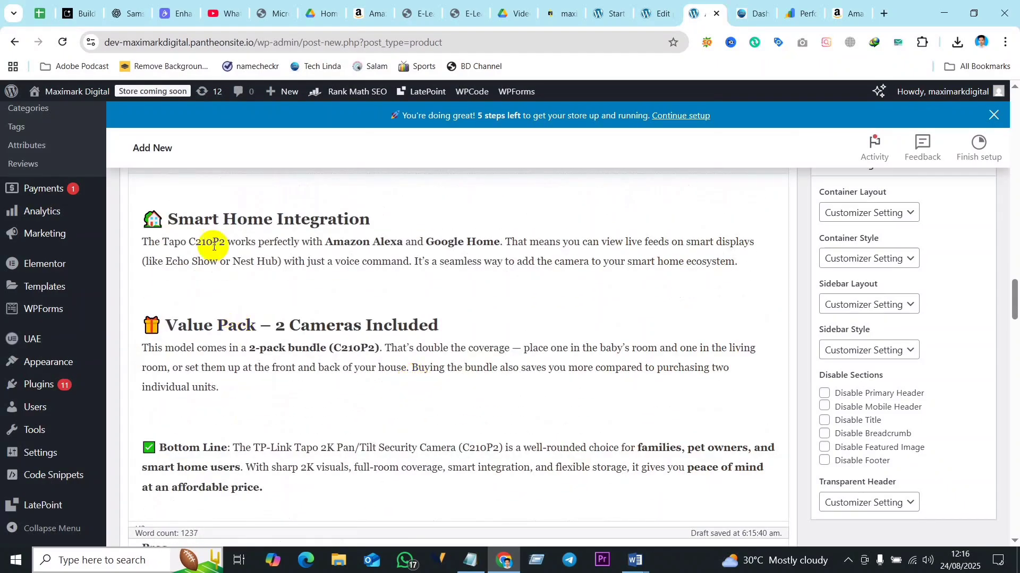
{"action": "left_click", "coordinate": [166, 218]}
{"action": "key", "text": "BackSpace"}
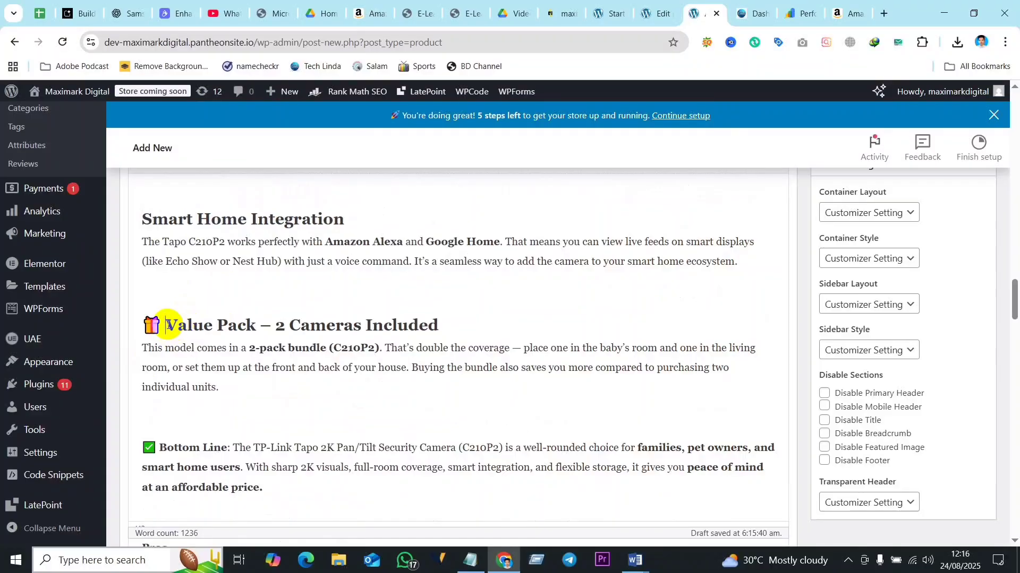
{"action": "key", "text": "BackSpace"}
- Remove the red cross marks from the three items under "What's Not Covered" in the Product Warranty Policy section
{"action": "scroll", "coordinate": [191, 428], "scroll_direction": "down", "scroll_amount": 8}
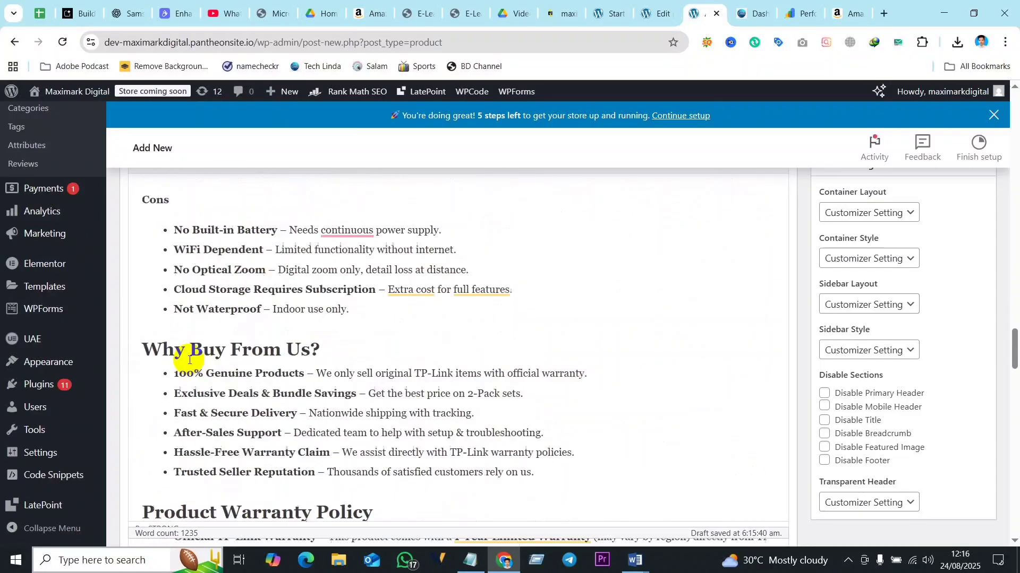
{"action": "scroll", "coordinate": [189, 360], "scroll_direction": "down", "scroll_amount": 6}
{"action": "left_click", "coordinate": [191, 318]}
{"action": "key", "text": "BackSpace"}
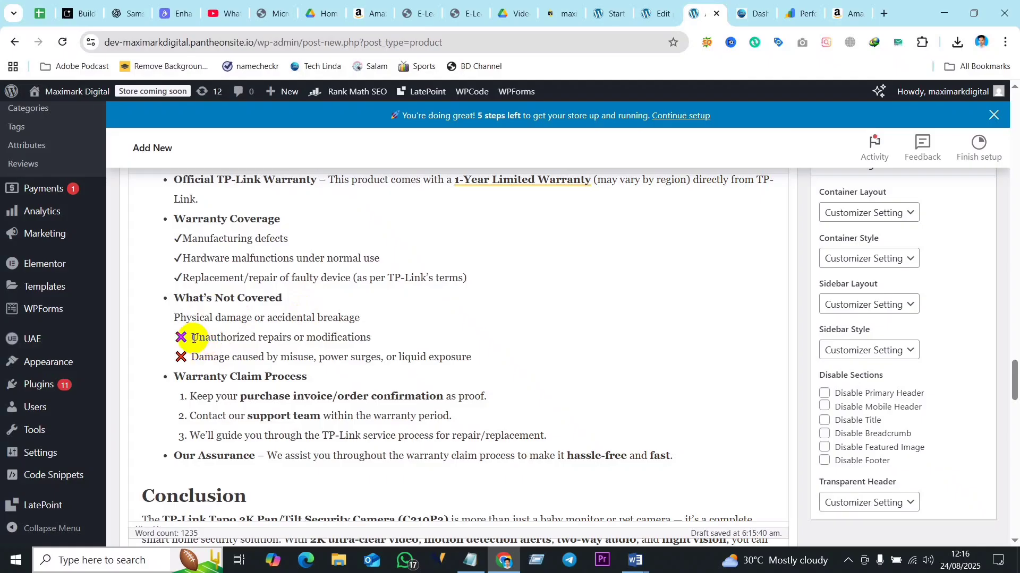
{"action": "left_click", "coordinate": [192, 358]}
{"action": "key", "text": "BackSpace"}
{"action": "key", "text": "BackSpace"}
{"action": "key", "text": "Return"}
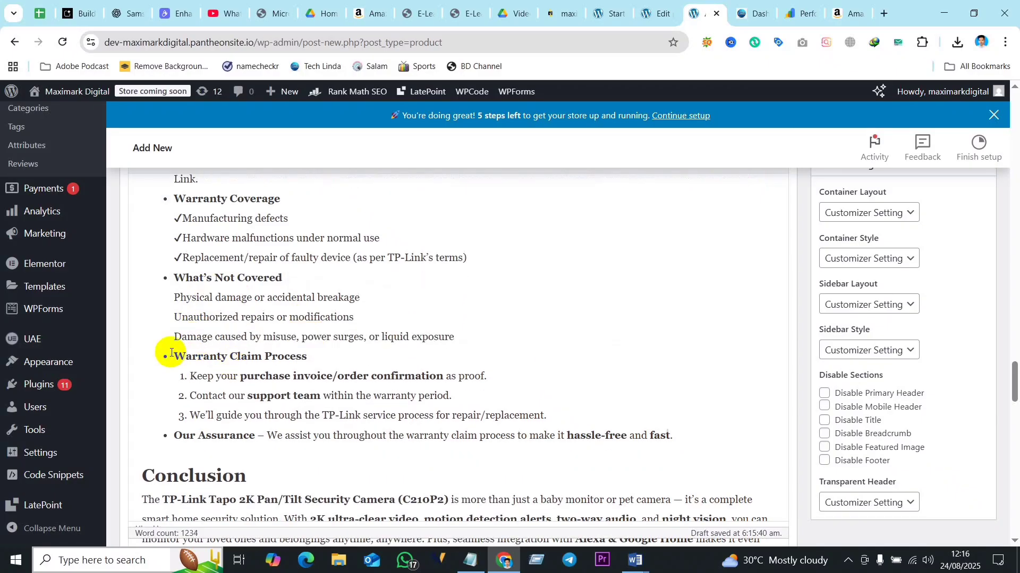
- Review the cleaned-up product description and examine the Basic SEO and Additional checks of the Rank Math analysis
{"action": "scroll", "coordinate": [238, 216], "scroll_direction": "up", "scroll_amount": 20}
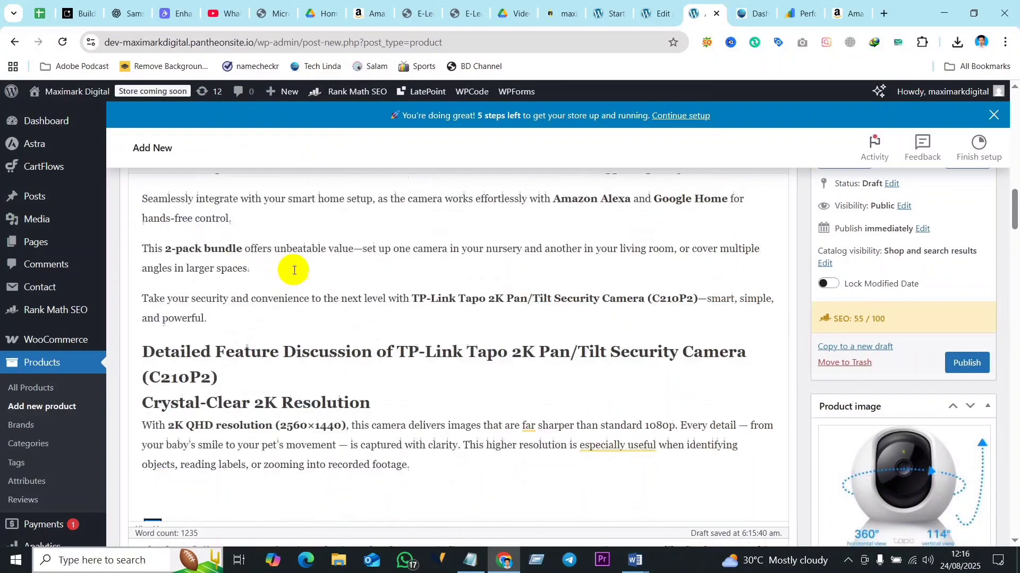
{"action": "scroll", "coordinate": [266, 424], "scroll_direction": "down", "scroll_amount": 15}
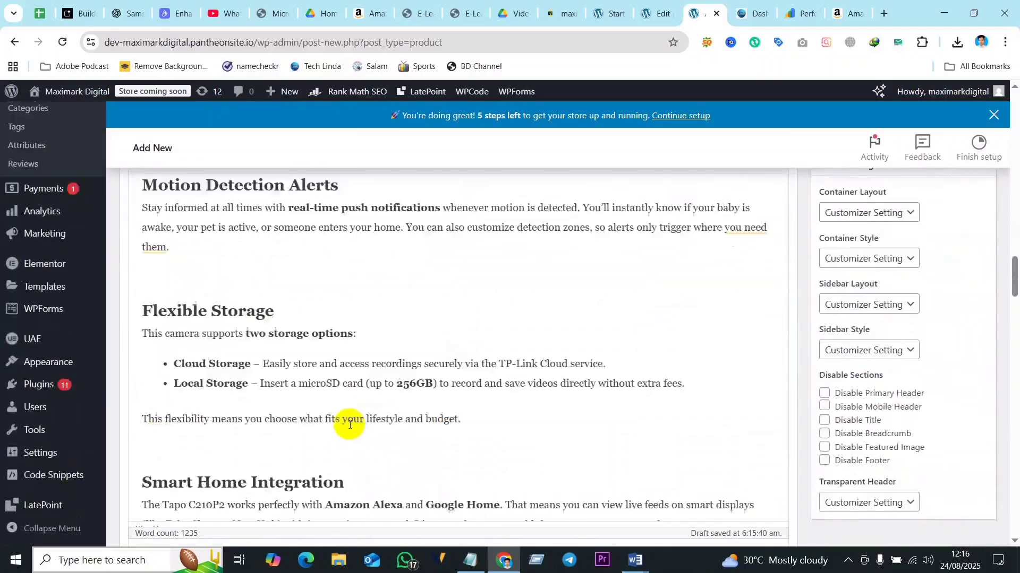
{"action": "scroll", "coordinate": [174, 386], "scroll_direction": "down", "scroll_amount": 15}
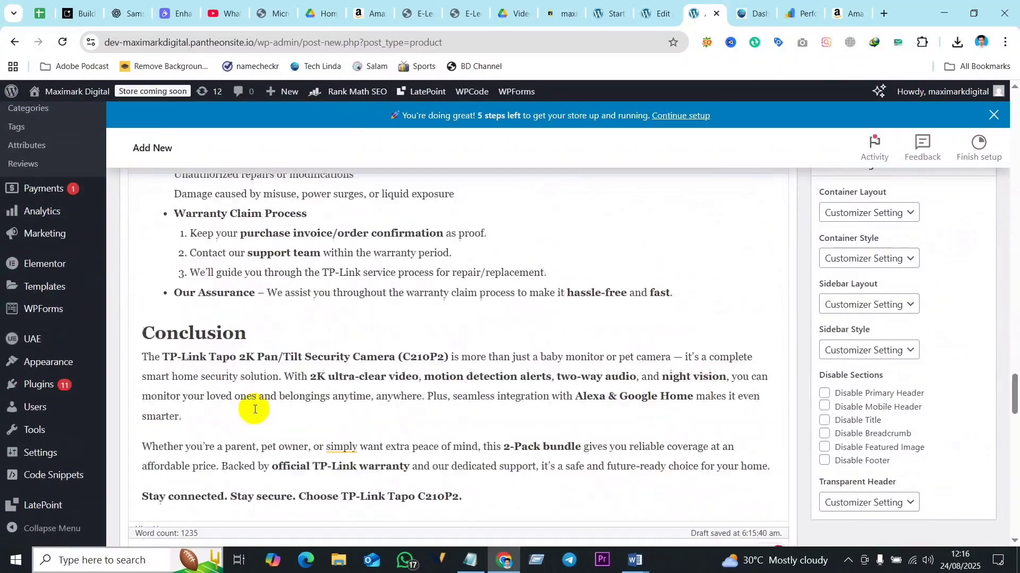
{"action": "scroll", "coordinate": [255, 333], "scroll_direction": "up", "scroll_amount": 1}
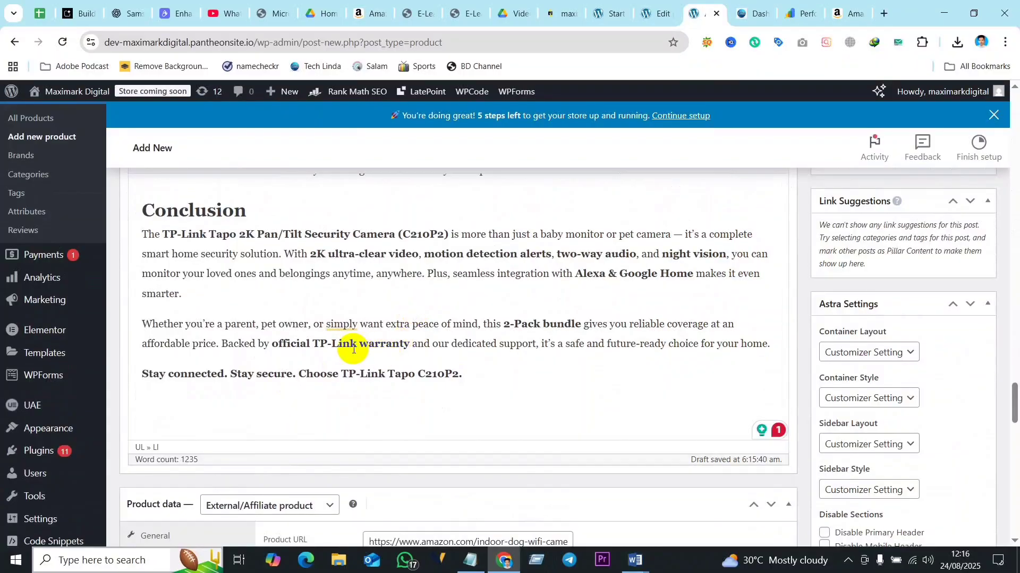
{"action": "scroll", "coordinate": [280, 411], "scroll_direction": "down", "scroll_amount": 15}
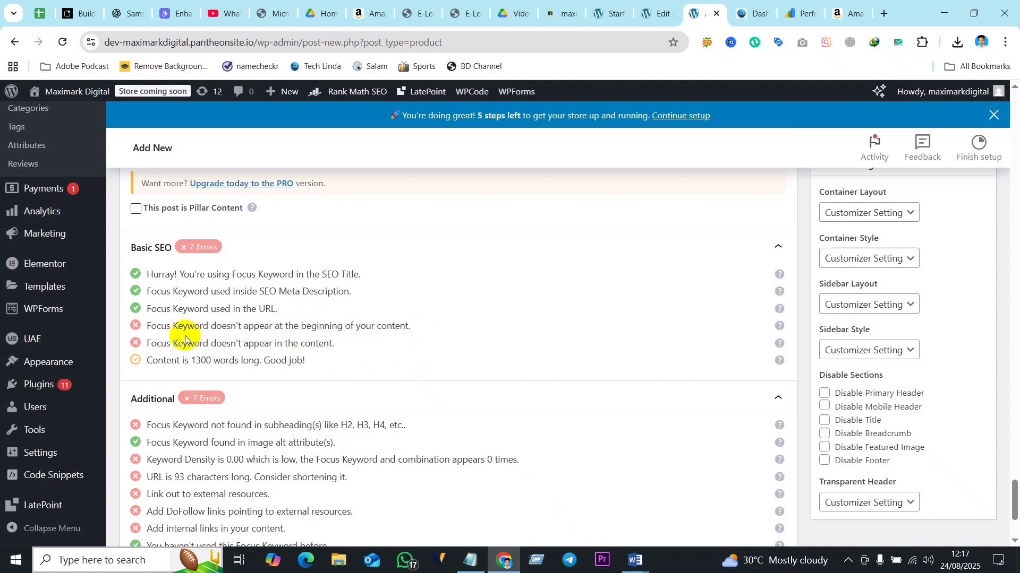
{"action": "scroll", "coordinate": [181, 356], "scroll_direction": "up", "scroll_amount": 20}
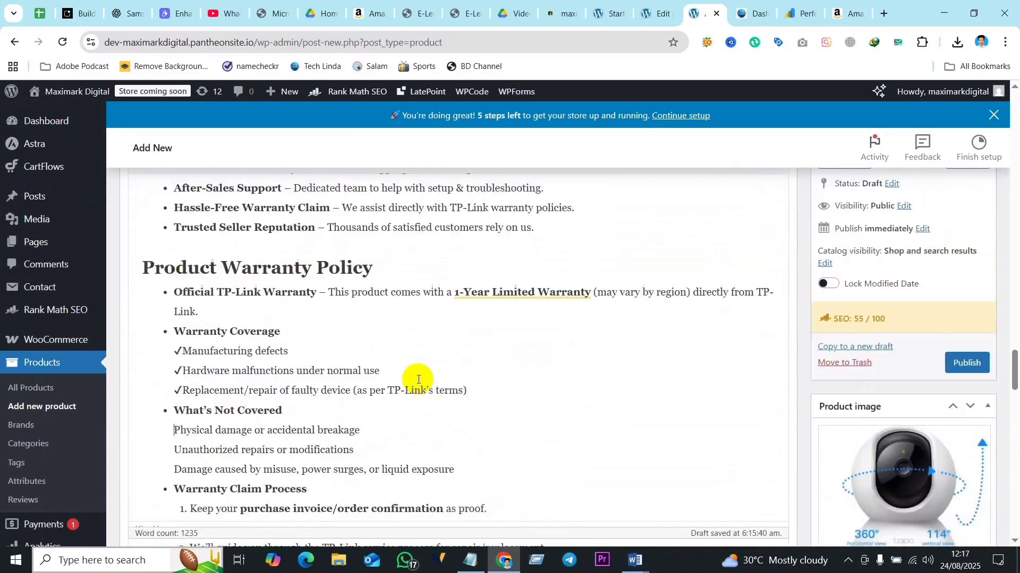
{"action": "scroll", "coordinate": [418, 379], "scroll_direction": "up", "scroll_amount": 20}
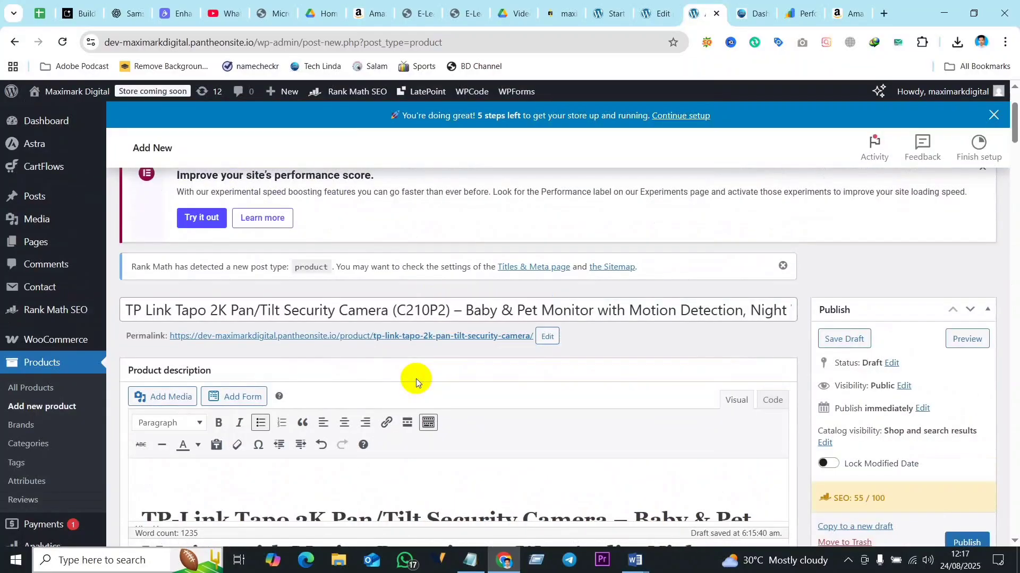
- Change "TP-Link" to "TP Link" in the main heading at the start of the product description
{"action": "scroll", "coordinate": [260, 386], "scroll_direction": "down", "scroll_amount": 5}
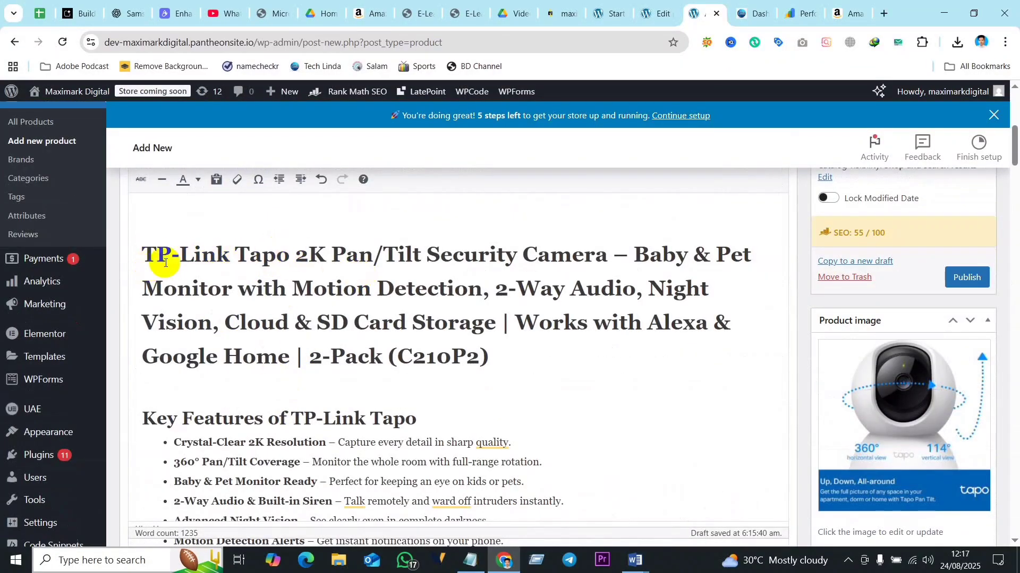
{"action": "key", "text": "BackSpace"}
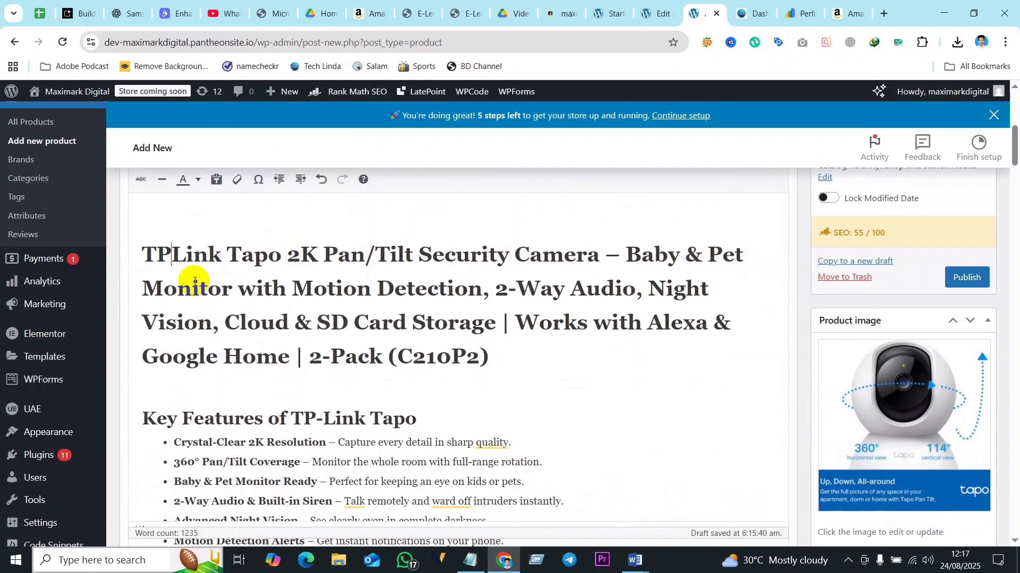
{"action": "scroll", "coordinate": [434, 480], "scroll_direction": "down", "scroll_amount": 3}
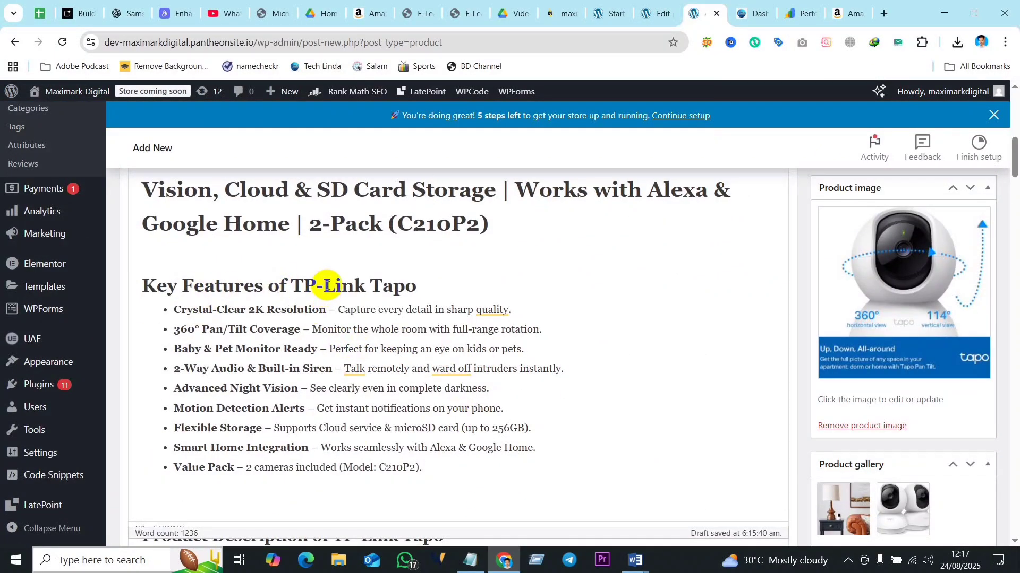
- Change "TP-Link" to "TP Link" in the "Product Description" and "Detailed Feature Discussion" headings
{"action": "scroll", "coordinate": [330, 332], "scroll_direction": "down", "scroll_amount": 5}
{"action": "left_click", "coordinate": [359, 270]}
{"action": "key", "text": "BackSpace"}
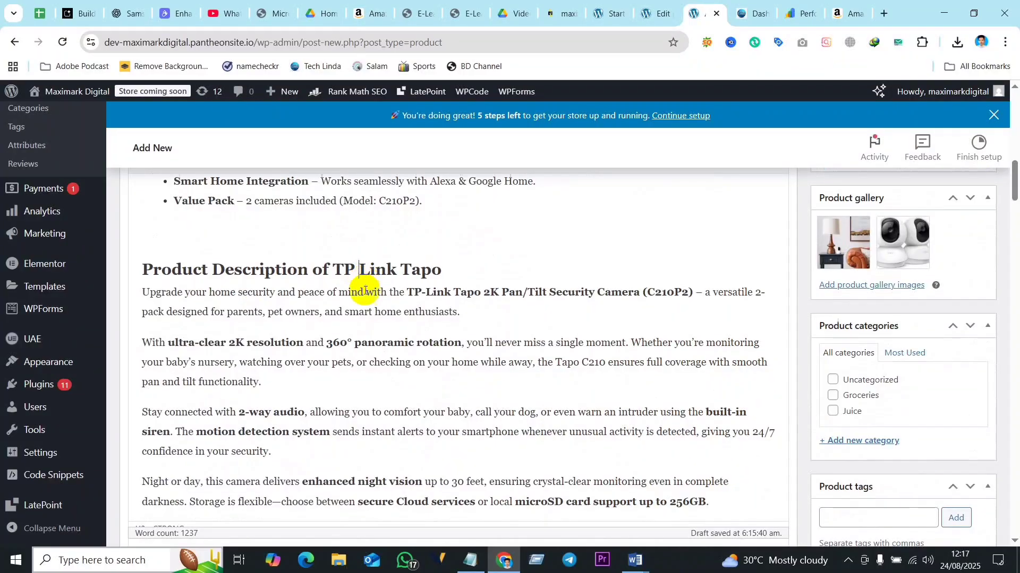
{"action": "scroll", "coordinate": [367, 324], "scroll_direction": "down", "scroll_amount": 5}
{"action": "left_click", "coordinate": [424, 355]}
{"action": "key", "text": "BackSpace"}
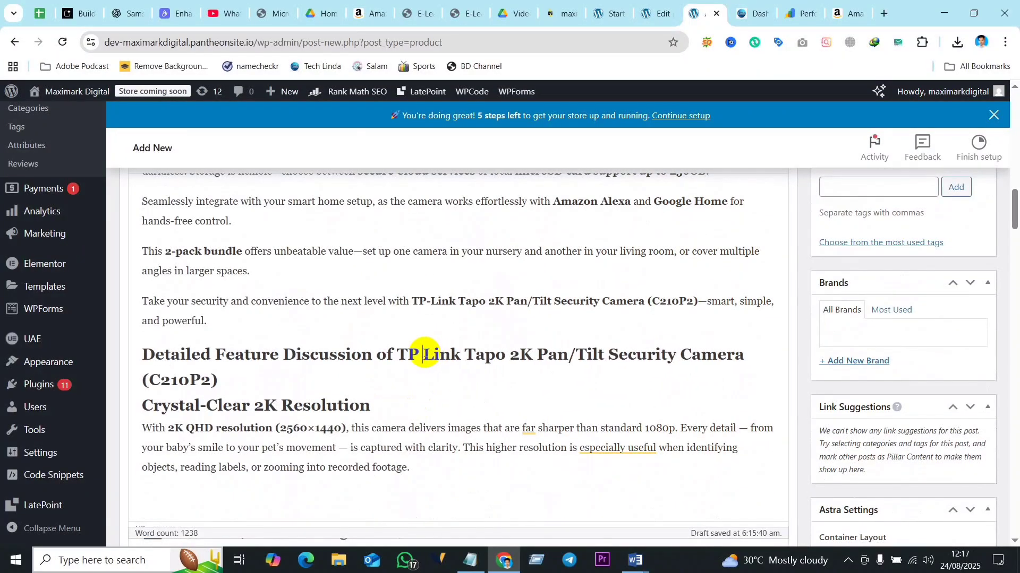
{"action": "left_click", "coordinate": [400, 354]}
- Examine the Basic SEO and Additional checks of the Rank Math analysis for the keyword's usage
{"action": "scroll", "coordinate": [282, 399], "scroll_direction": "down", "scroll_amount": 3}
{"action": "scroll", "coordinate": [282, 399], "scroll_direction": "down", "scroll_amount": 15}
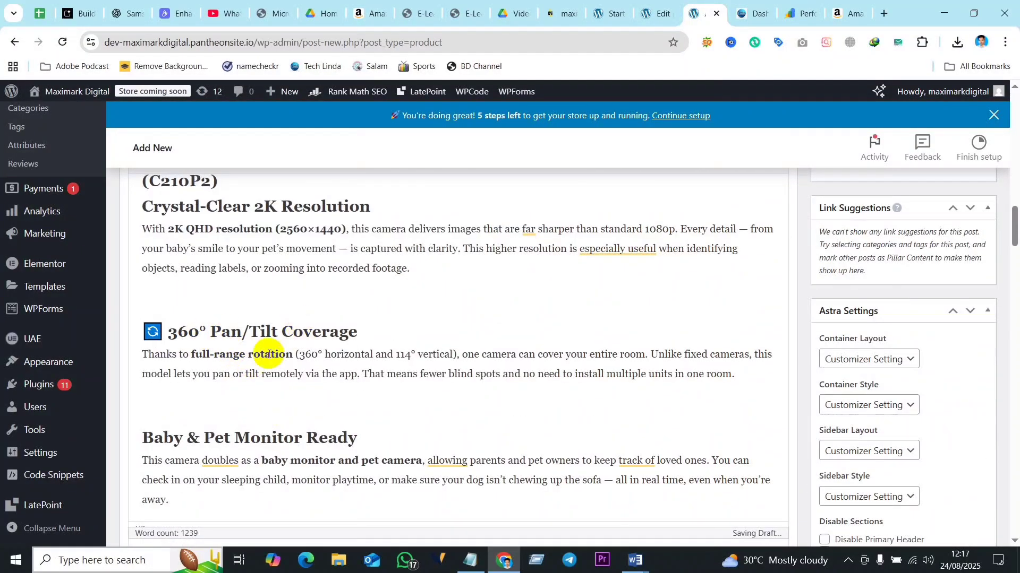
{"action": "scroll", "coordinate": [359, 366], "scroll_direction": "down", "scroll_amount": 15}
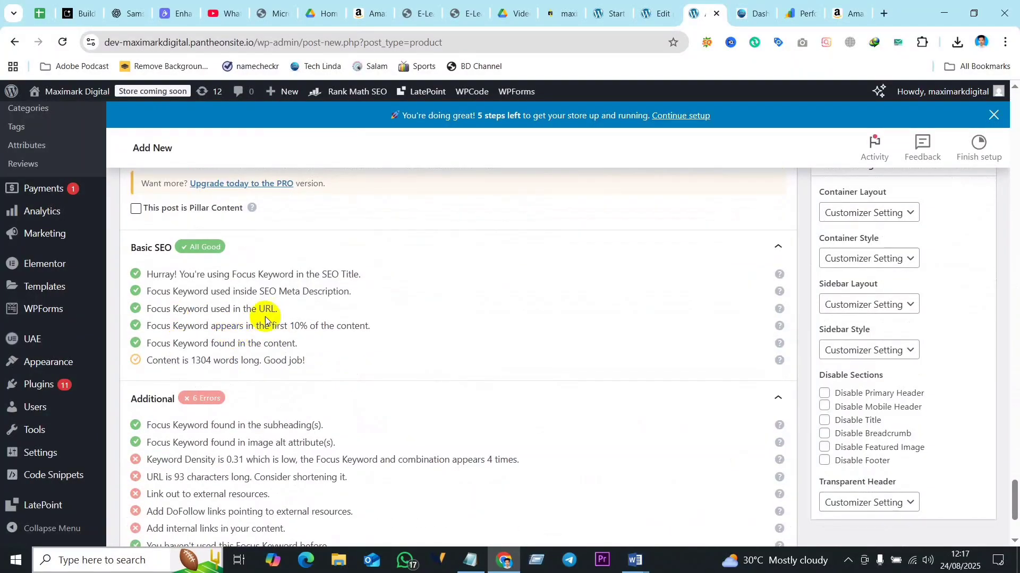
{"action": "scroll", "coordinate": [266, 305], "scroll_direction": "down", "scroll_amount": 3}
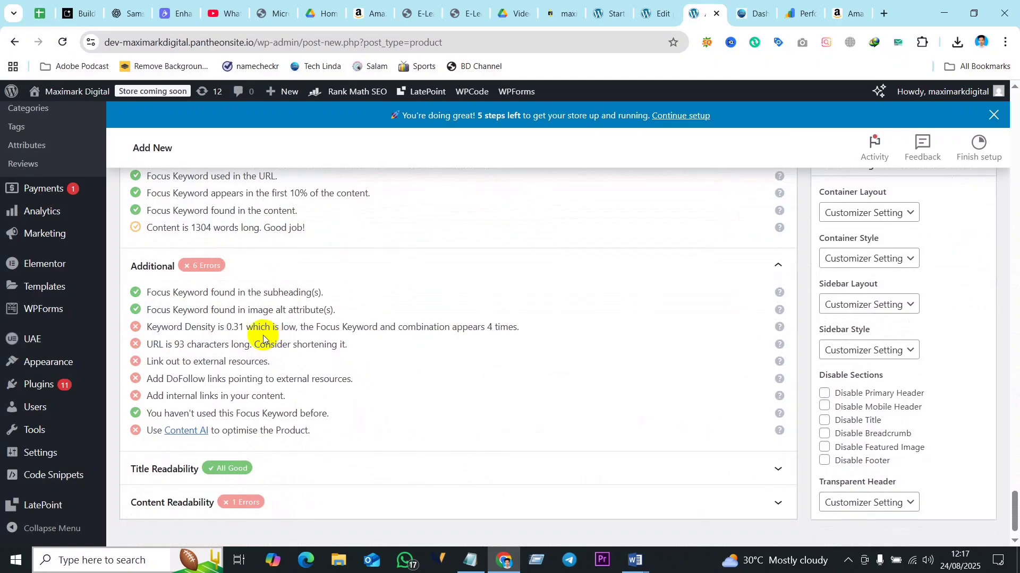
{"action": "scroll", "coordinate": [385, 356], "scroll_direction": "up", "scroll_amount": 20}
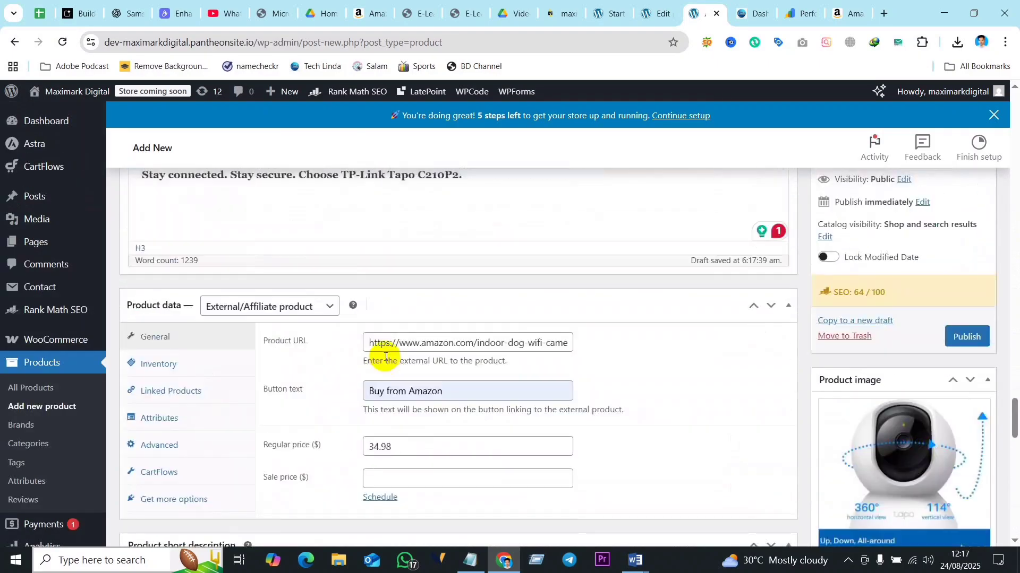
- Change "TP-Link" to "TP Link" in the paragraph just above the Detailed Feature Discussion heading
{"action": "scroll", "coordinate": [385, 357], "scroll_direction": "up", "scroll_amount": 15}
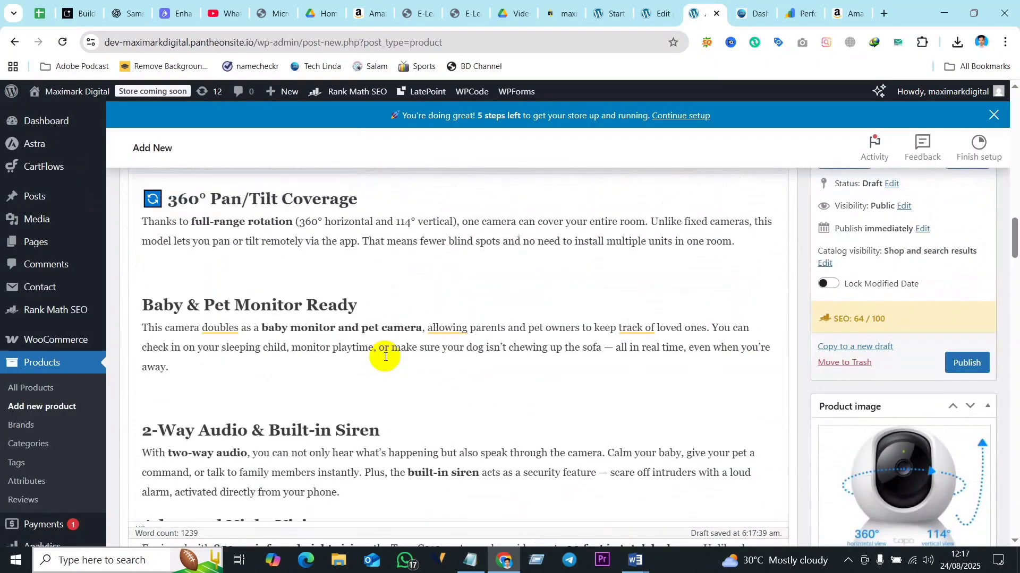
{"action": "scroll", "coordinate": [403, 355], "scroll_direction": "up", "scroll_amount": 2}
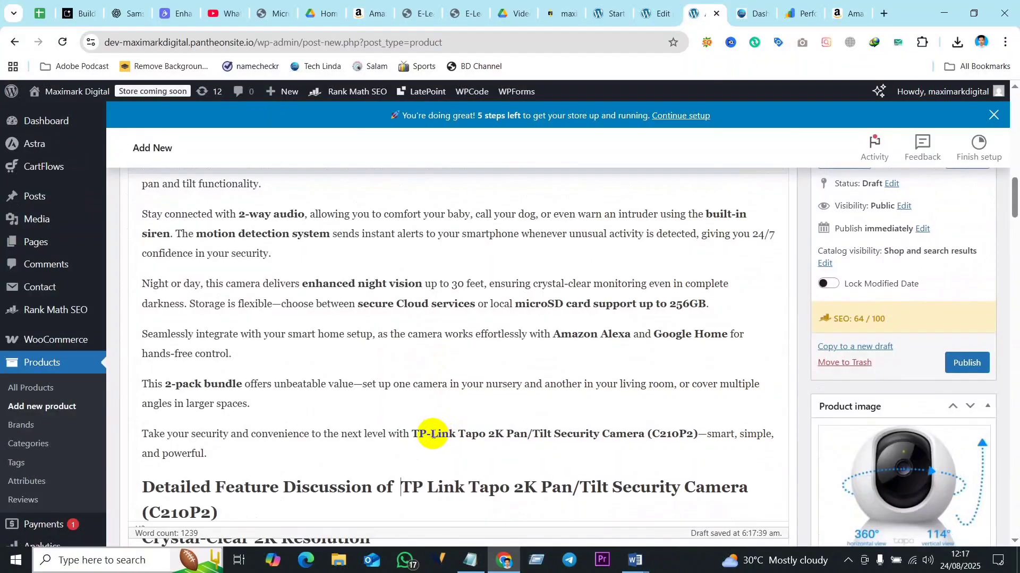
{"action": "left_click", "coordinate": [431, 435]}
{"action": "key", "text": "BackSpace"}
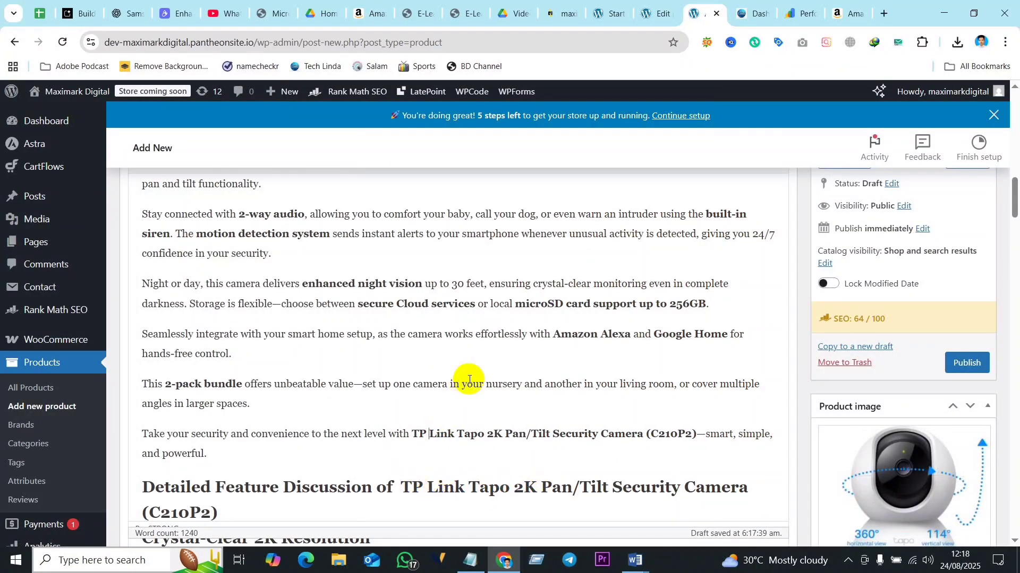
- Search the page for "TP-Li" and change "TP-Link" to "TP Link" in the Cloud Storage bullet and the Bottom Line paragraph
{"action": "scroll", "coordinate": [531, 361], "scroll_direction": "up", "scroll_amount": 1}
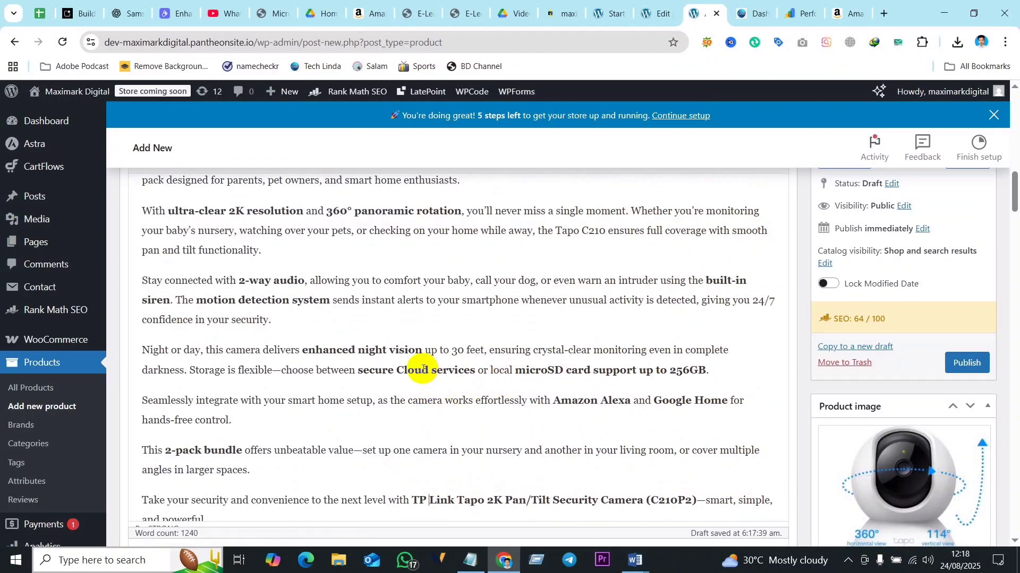
{"action": "key", "text": "ctrl+f"}
{"action": "type", "text": "TP"}
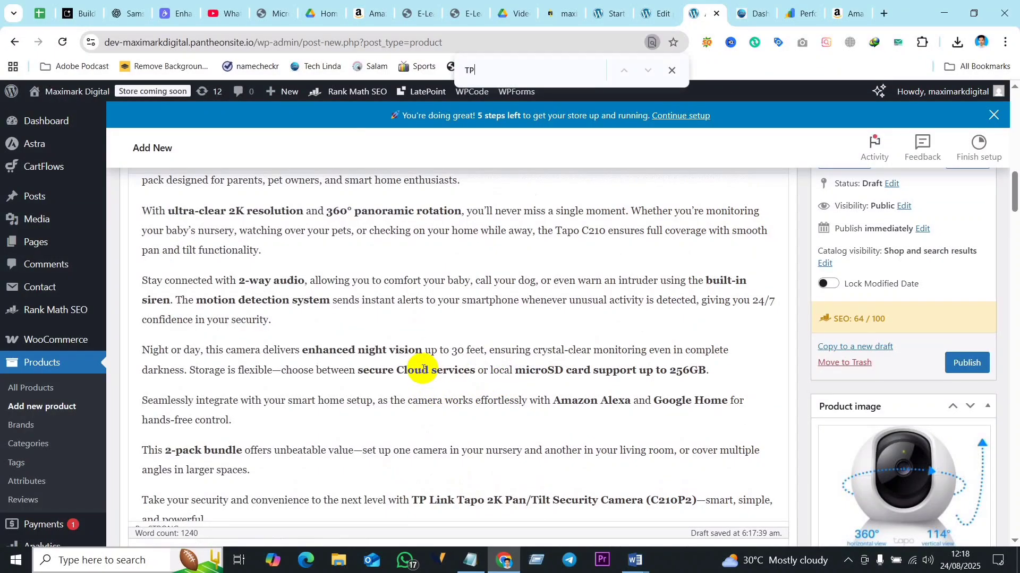
{"action": "type", "text": "-Li"}
{"action": "left_click", "coordinate": [517, 325]}
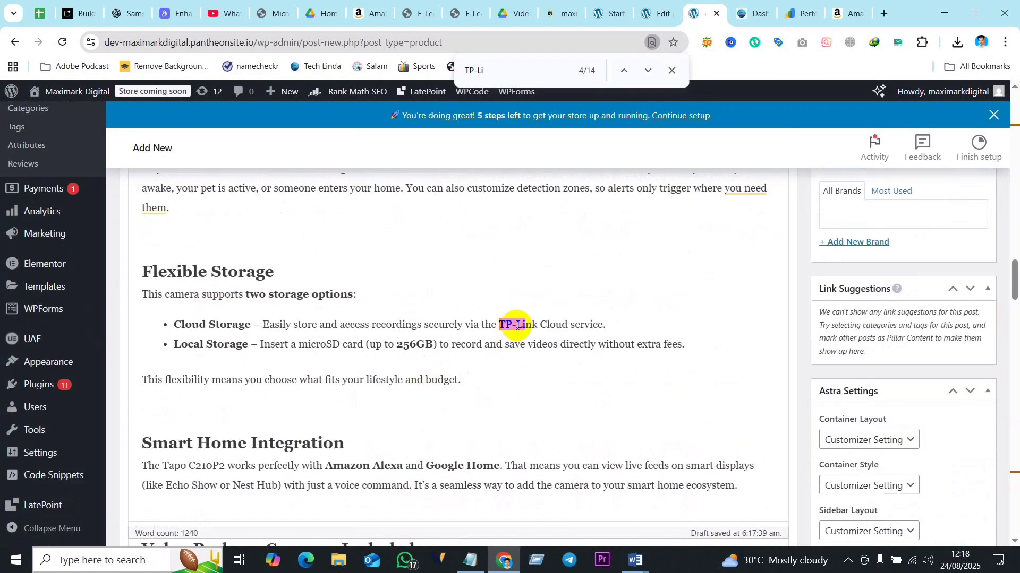
{"action": "scroll", "coordinate": [366, 370], "scroll_direction": "down", "scroll_amount": 5}
{"action": "left_click", "coordinate": [255, 409]}
{"action": "key", "text": "BackSpace"}
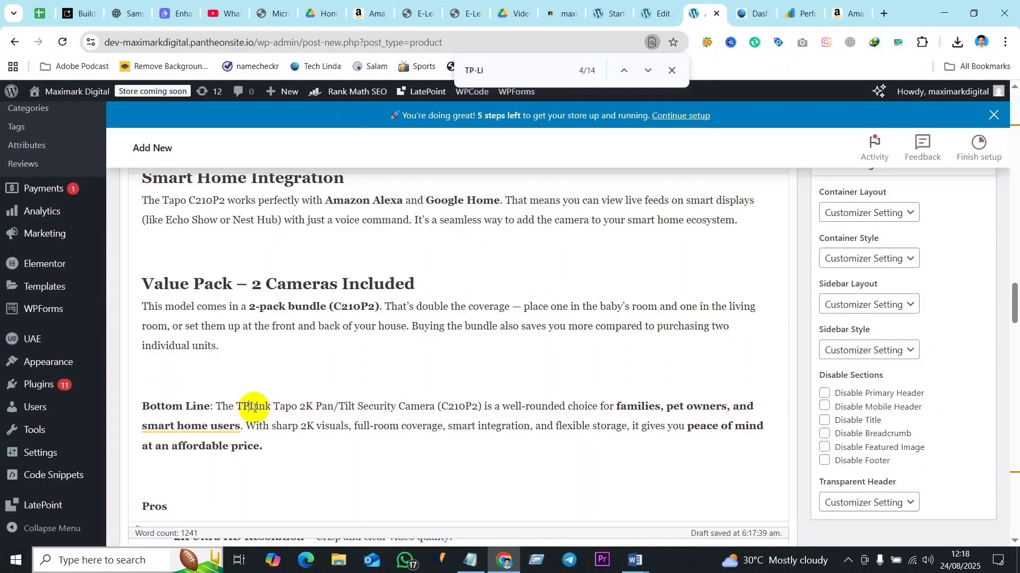
- Change "TP-Link" to "TP Link" in the Genuine Products and Hassle-Free Warranty Claim bullets under "Why Buy From Us?"
{"action": "scroll", "coordinate": [433, 356], "scroll_direction": "down", "scroll_amount": 6}
{"action": "scroll", "coordinate": [432, 355], "scroll_direction": "down", "scroll_amount": 4}
{"action": "left_click", "coordinate": [468, 451]}
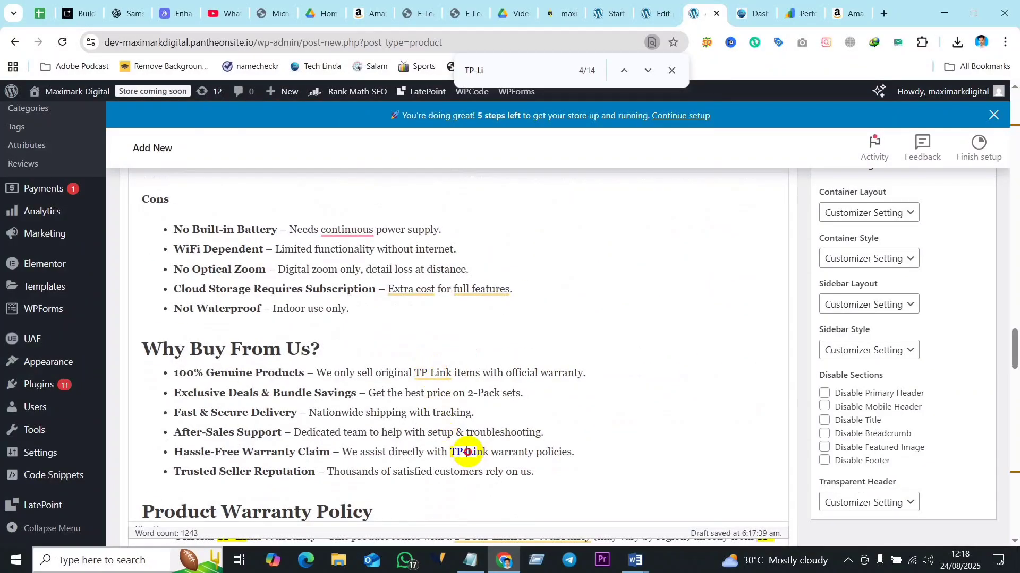
- Change "TP-Link" to "TP Link" in the official warranty bullet and the Warranty Coverage list of the Product Warranty Policy
{"action": "scroll", "coordinate": [467, 452], "scroll_direction": "down", "scroll_amount": 4}
{"action": "left_click", "coordinate": [234, 338]}
{"action": "key", "text": "BackSpace"}
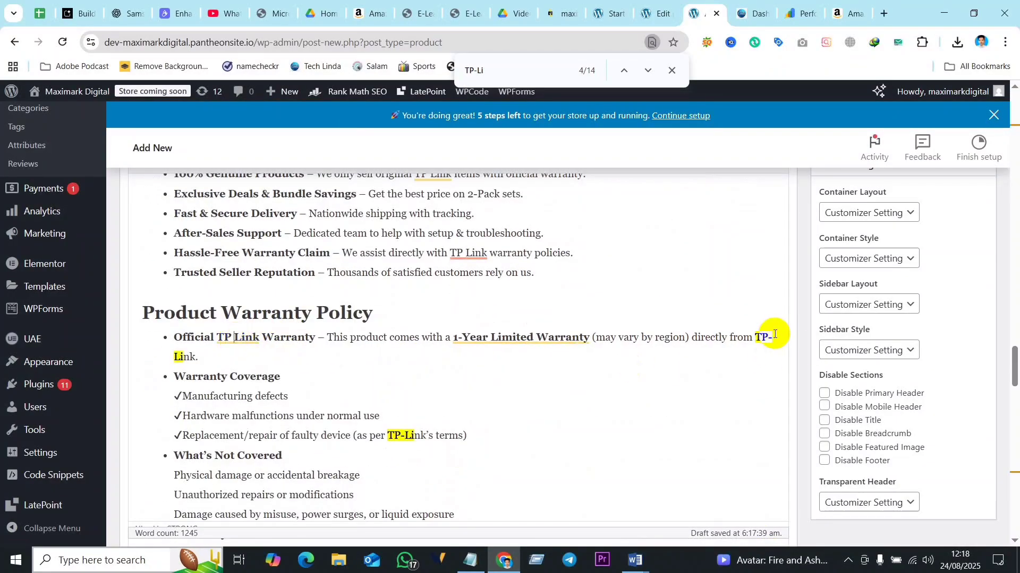
{"action": "key", "text": "BackSpace"}
- Change "TP-Link" to "TP Link" in the third warranty claim step and throughout the Conclusion section
{"action": "scroll", "coordinate": [406, 435], "scroll_direction": "down", "scroll_amount": 4}
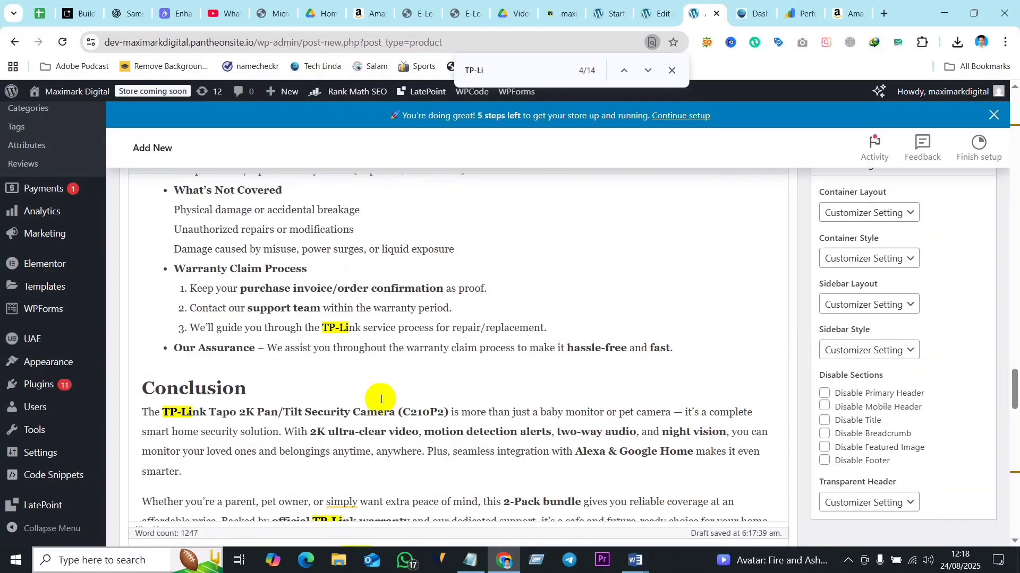
{"action": "left_click", "coordinate": [341, 329]}
{"action": "key", "text": "BackSpace"}
{"action": "left_click", "coordinate": [185, 414]}
{"action": "key", "text": "BackSpace"}
{"action": "scroll", "coordinate": [185, 414], "scroll_direction": "down", "scroll_amount": 2}
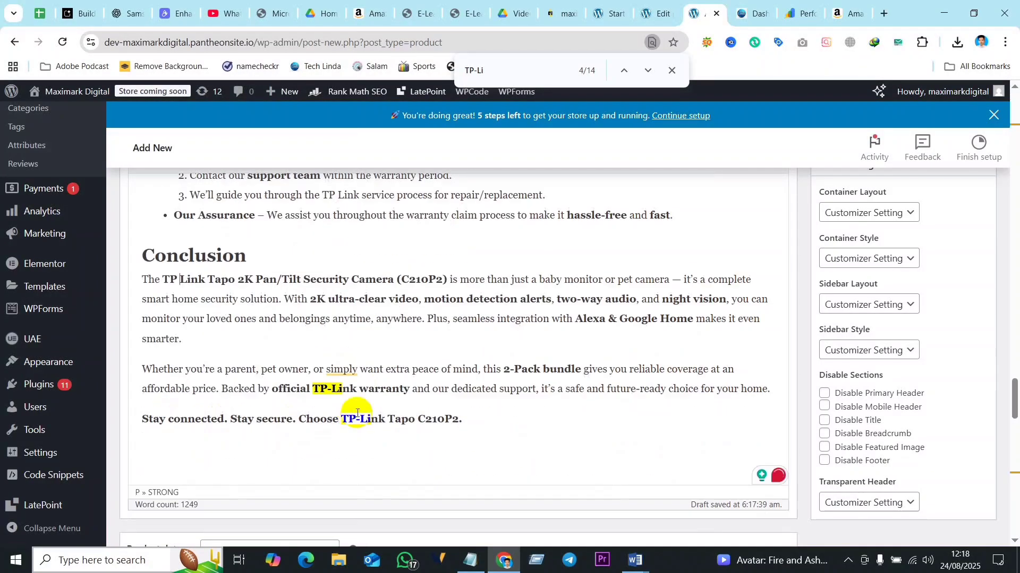
{"action": "scroll", "coordinate": [372, 393], "scroll_direction": "down", "scroll_amount": 5}
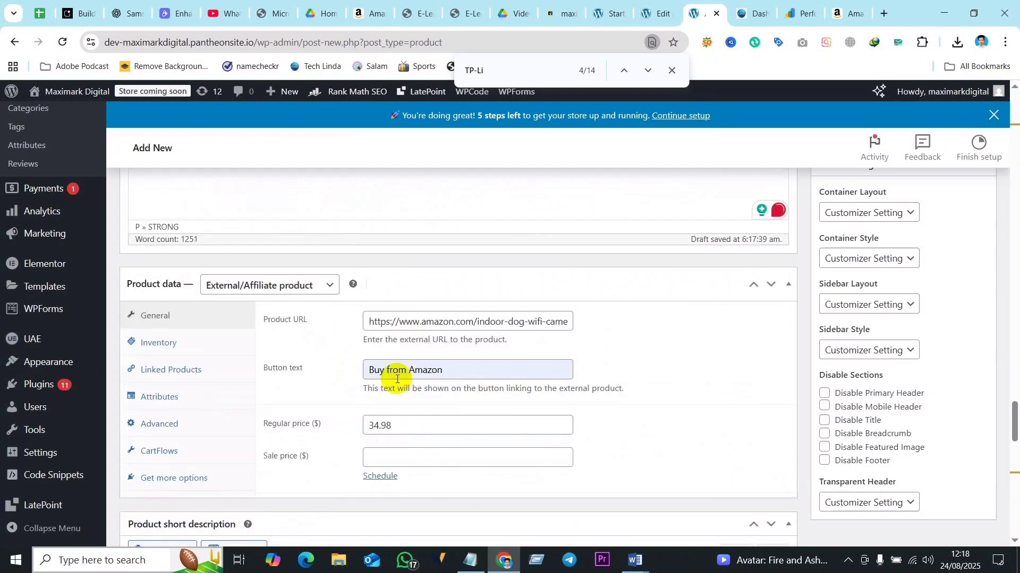
- Change "TP-Link" to "TP Link" in the opening sentence of the Product Description section
{"action": "scroll", "coordinate": [391, 372], "scroll_direction": "up", "scroll_amount": 20}
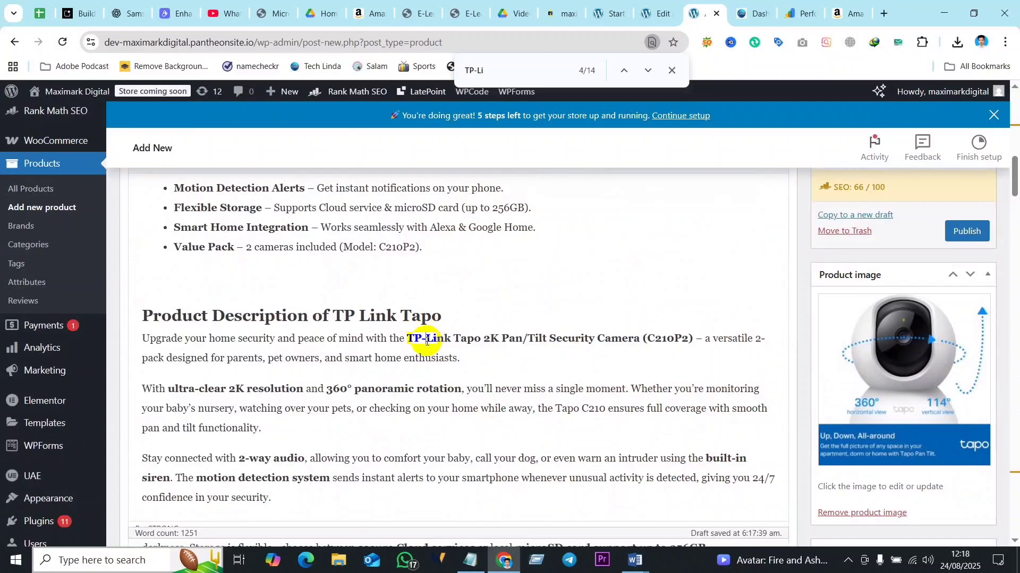
{"action": "scroll", "coordinate": [426, 342], "scroll_direction": "up", "scroll_amount": 15}
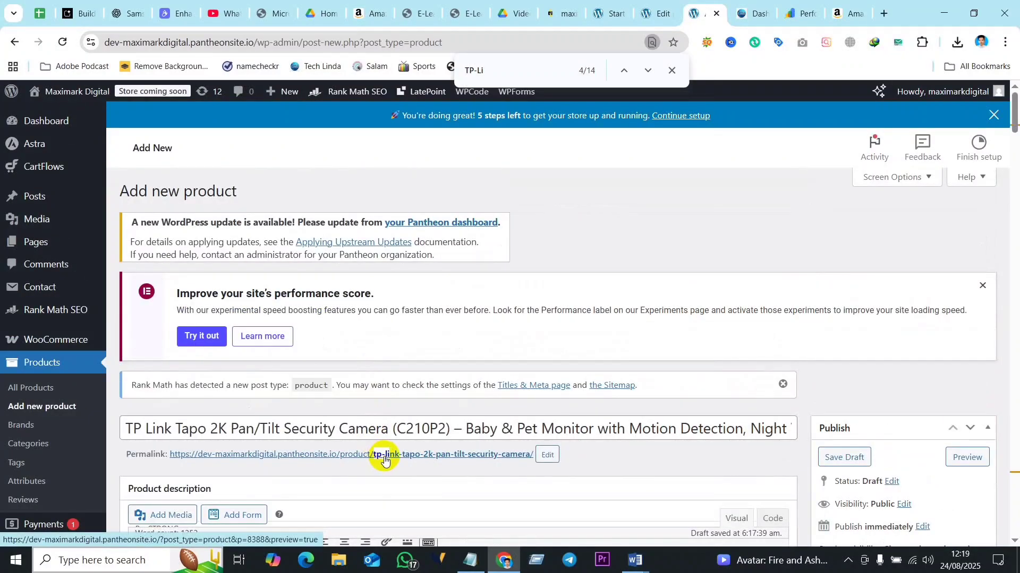
{"action": "scroll", "coordinate": [387, 406], "scroll_direction": "down", "scroll_amount": 10}
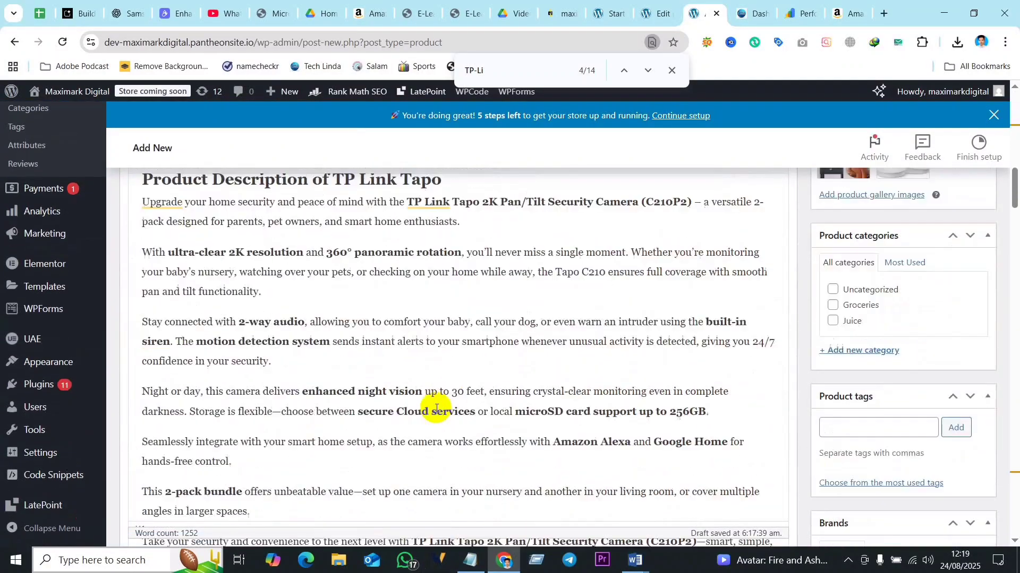
- Shorten the permalink to "tp-link-tapo" in the Rank Math snippet editor, close it and check the Additional SEO checks
{"action": "scroll", "coordinate": [437, 409], "scroll_direction": "down", "scroll_amount": 20}
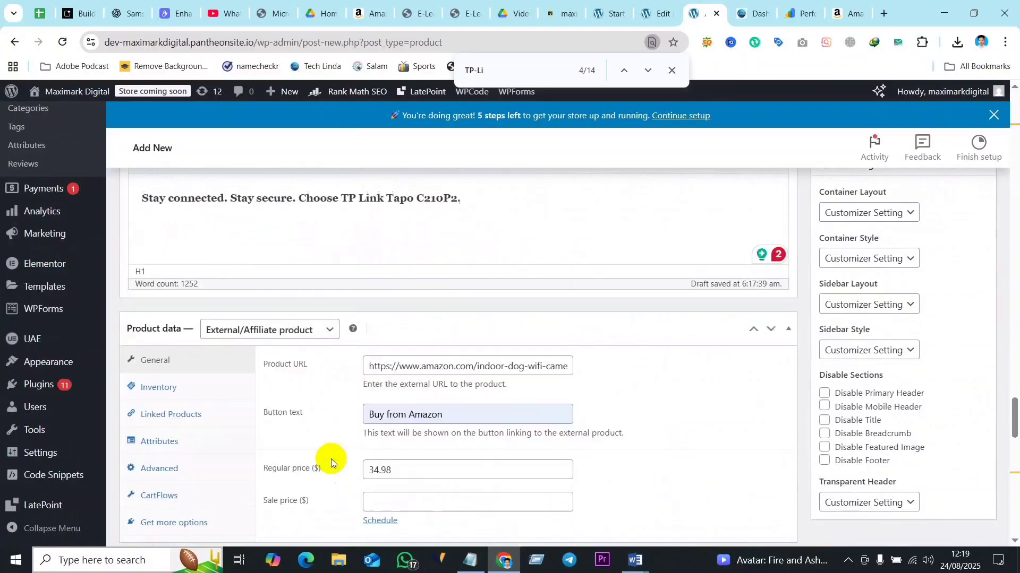
{"action": "scroll", "coordinate": [330, 459], "scroll_direction": "down", "scroll_amount": 15}
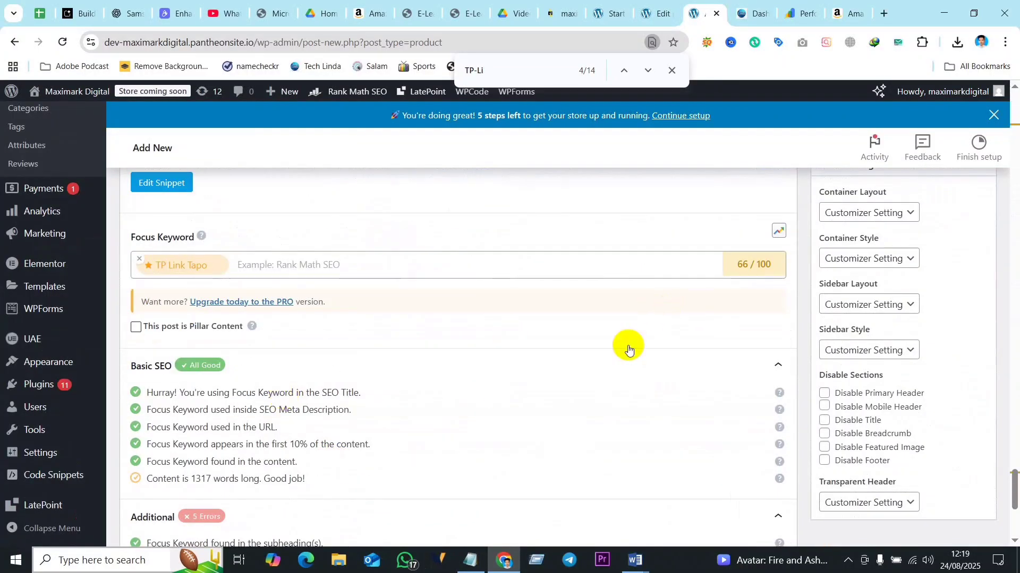
{"action": "scroll", "coordinate": [292, 405], "scroll_direction": "down", "scroll_amount": 4}
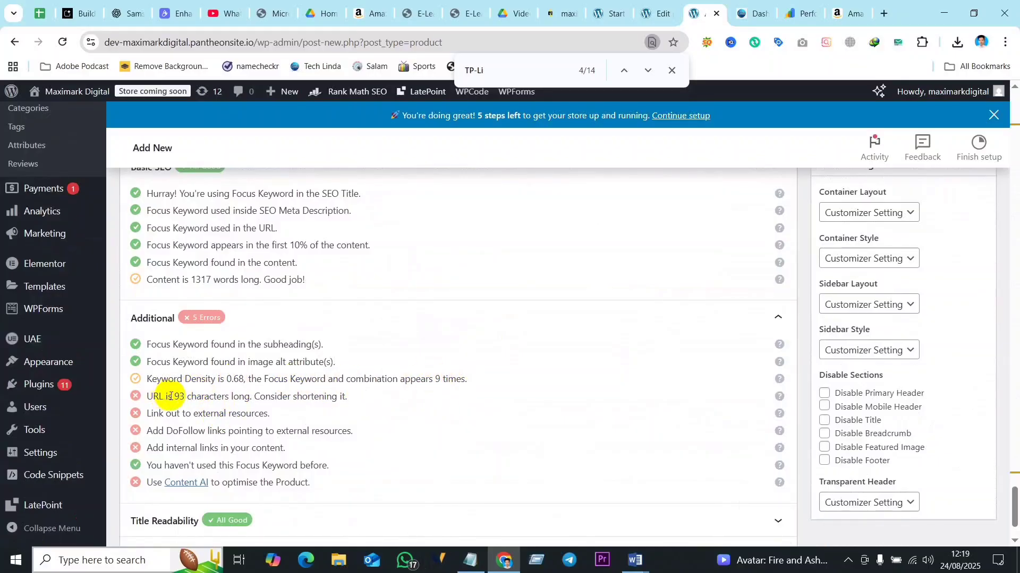
{"action": "scroll", "coordinate": [367, 407], "scroll_direction": "up", "scroll_amount": 3}
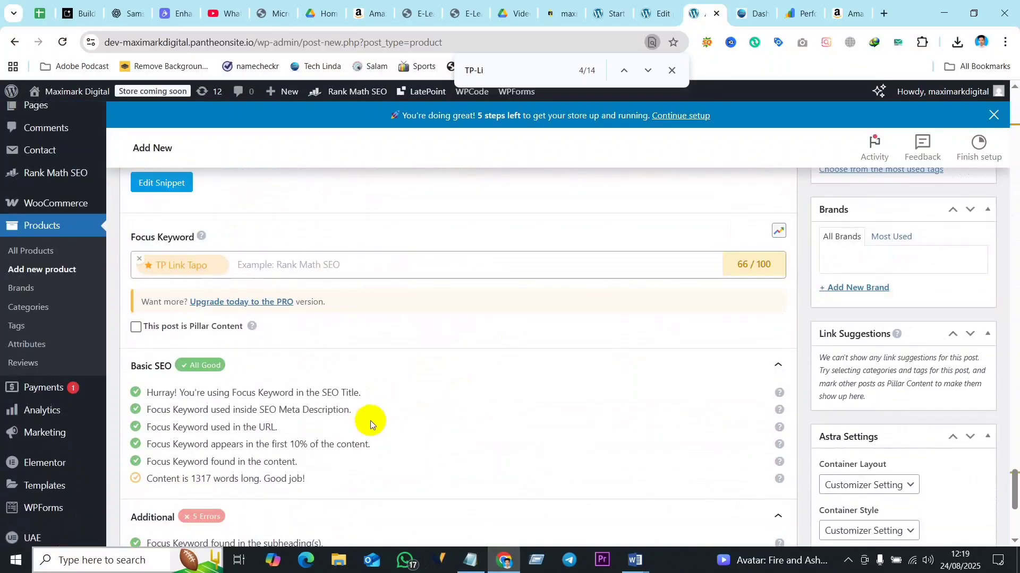
{"action": "left_click", "coordinate": [165, 184]}
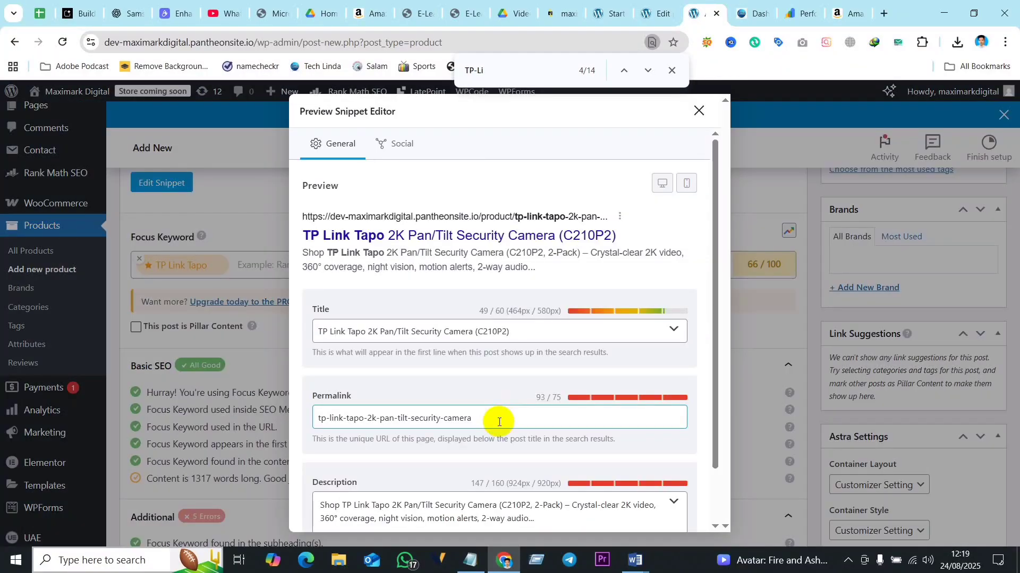
{"action": "left_click_drag", "start_coordinate": [475, 418], "coordinate": [377, 418]}
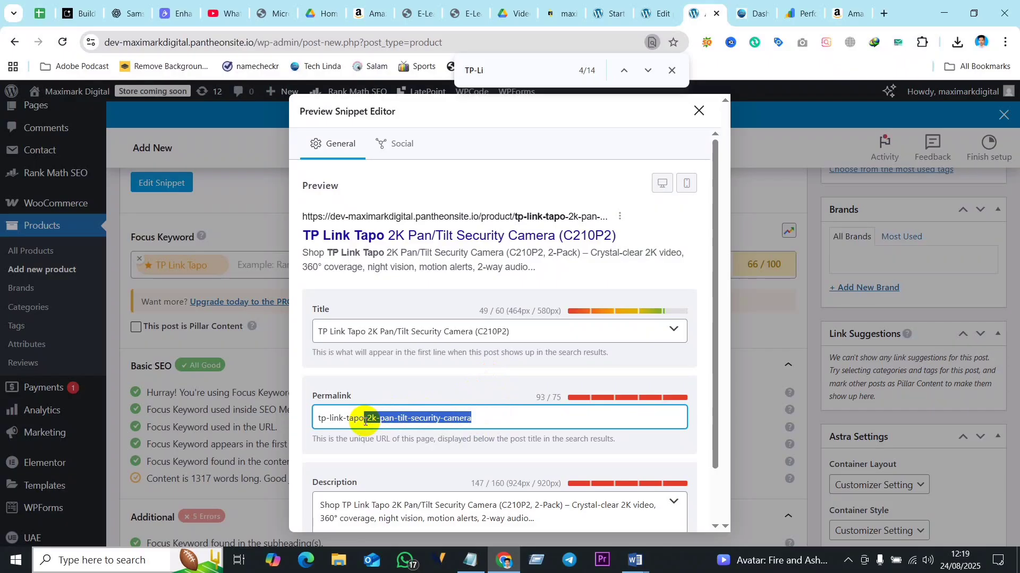
{"action": "key", "text": "BackSpace"}
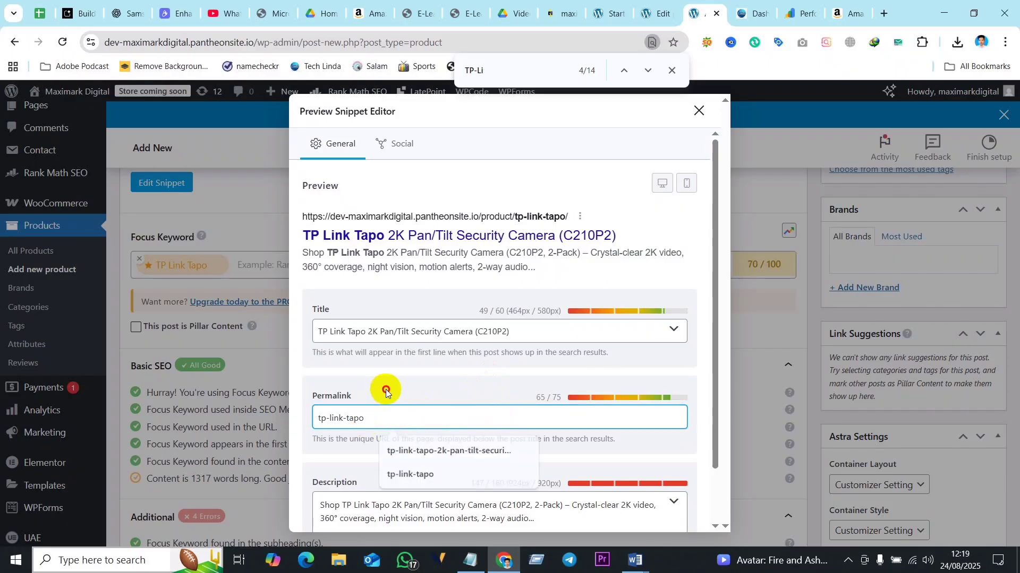
{"action": "left_click", "coordinate": [386, 393]}
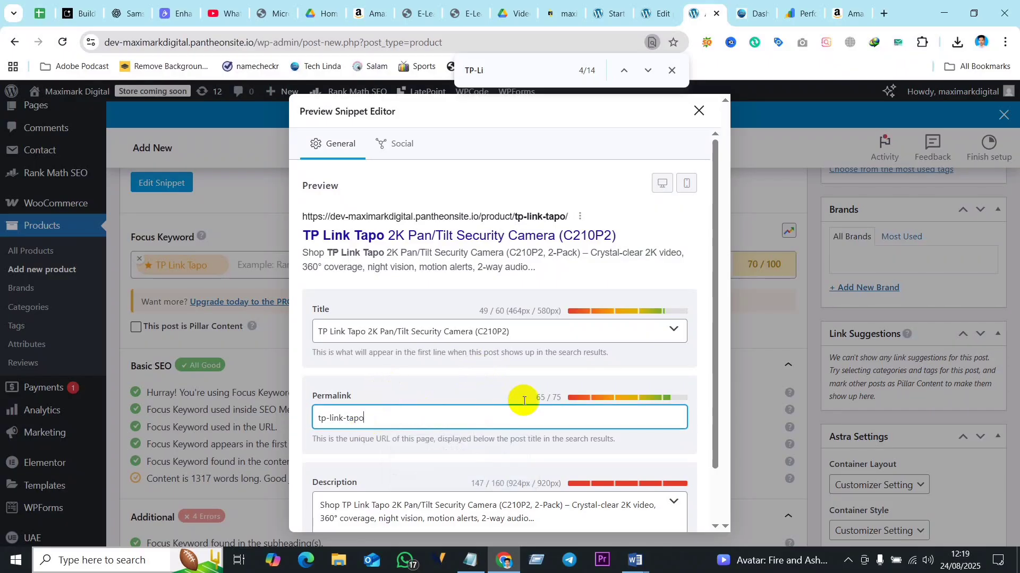
{"action": "left_click", "coordinate": [697, 106]}
{"action": "scroll", "coordinate": [398, 390], "scroll_direction": "down", "scroll_amount": 4}
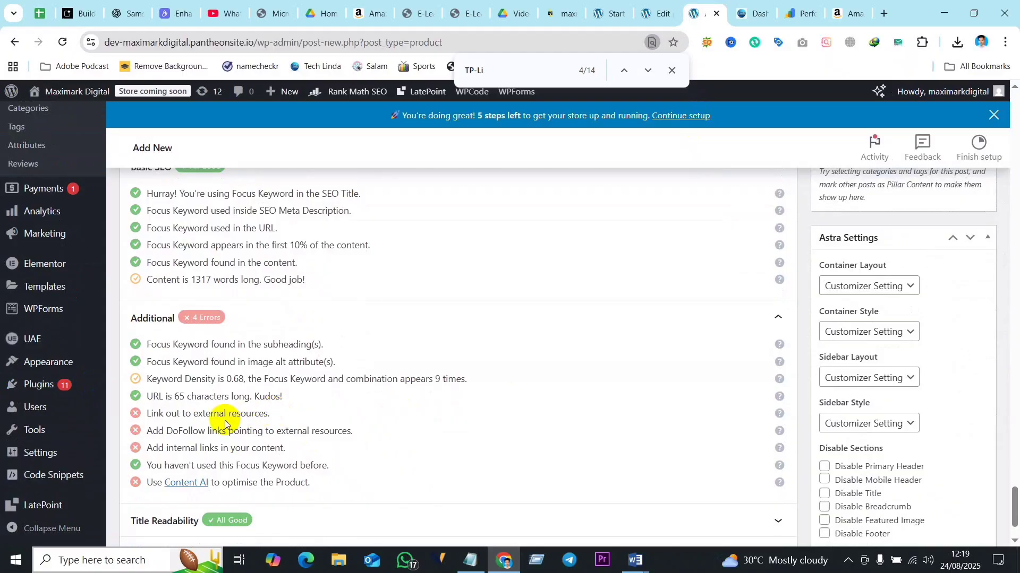
- Accept the Grammarly suggestion "a continuous" in the No Built-in Battery bullet under Cons
{"action": "scroll", "coordinate": [407, 335], "scroll_direction": "up", "scroll_amount": 15}
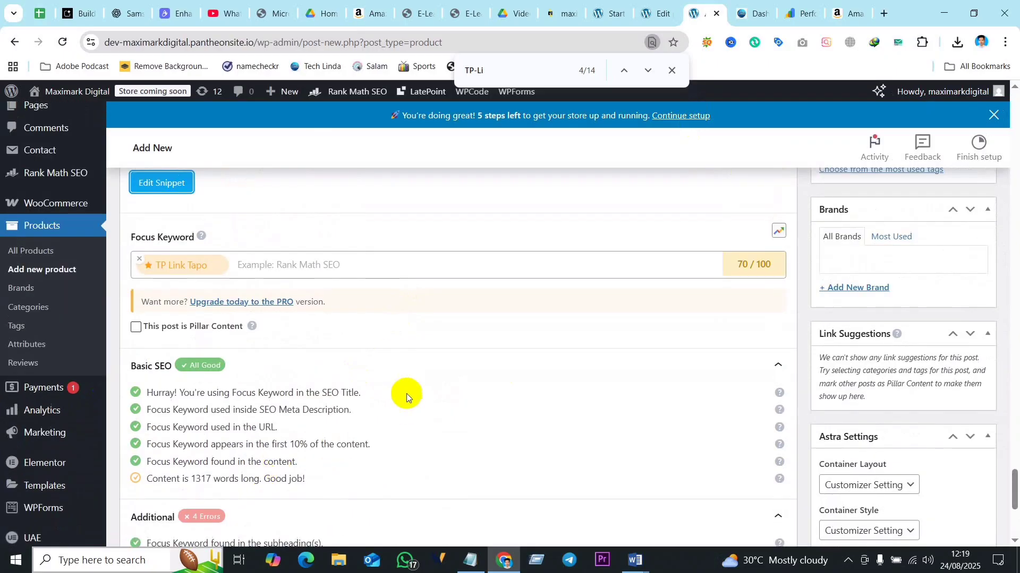
{"action": "scroll", "coordinate": [446, 308], "scroll_direction": "up", "scroll_amount": 10}
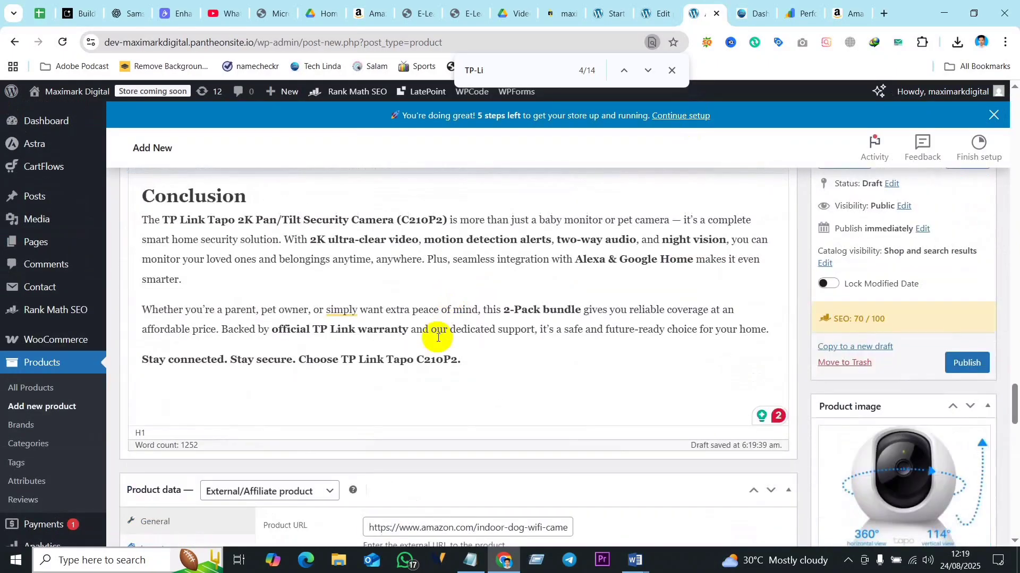
{"action": "scroll", "coordinate": [438, 338], "scroll_direction": "up", "scroll_amount": 5}
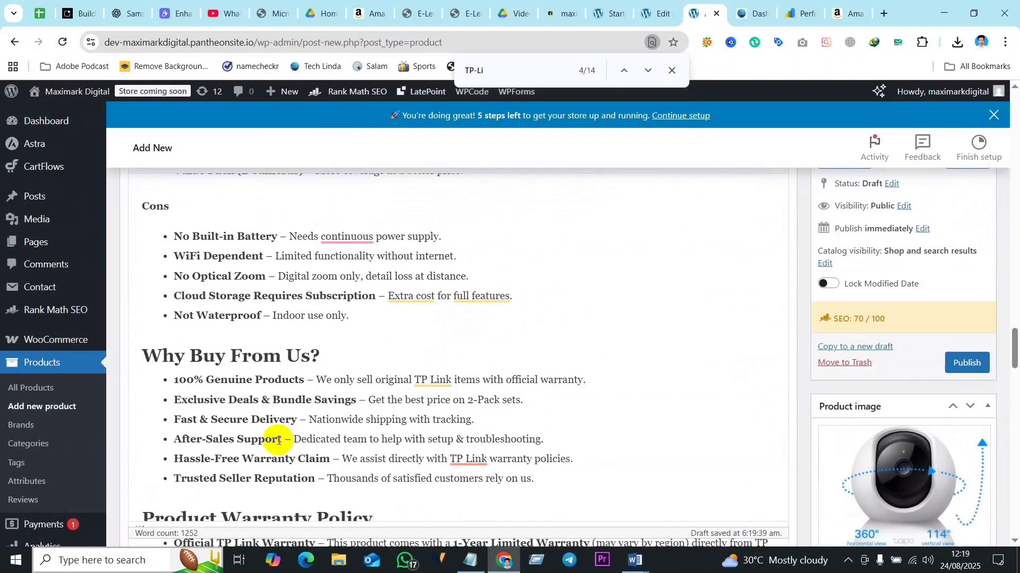
{"action": "mouse_move", "coordinate": [351, 235]}
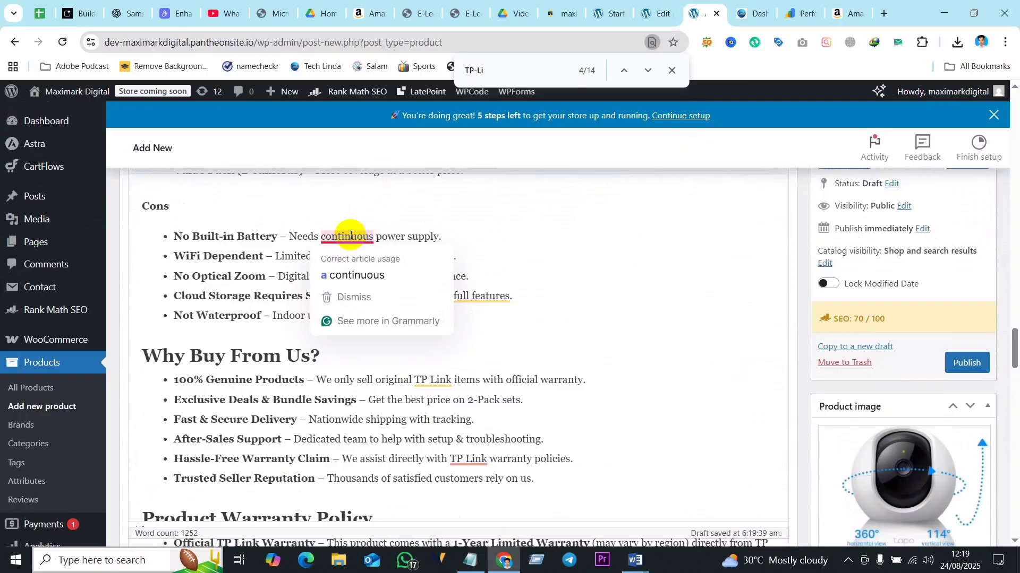
{"action": "left_click", "coordinate": [362, 274]}
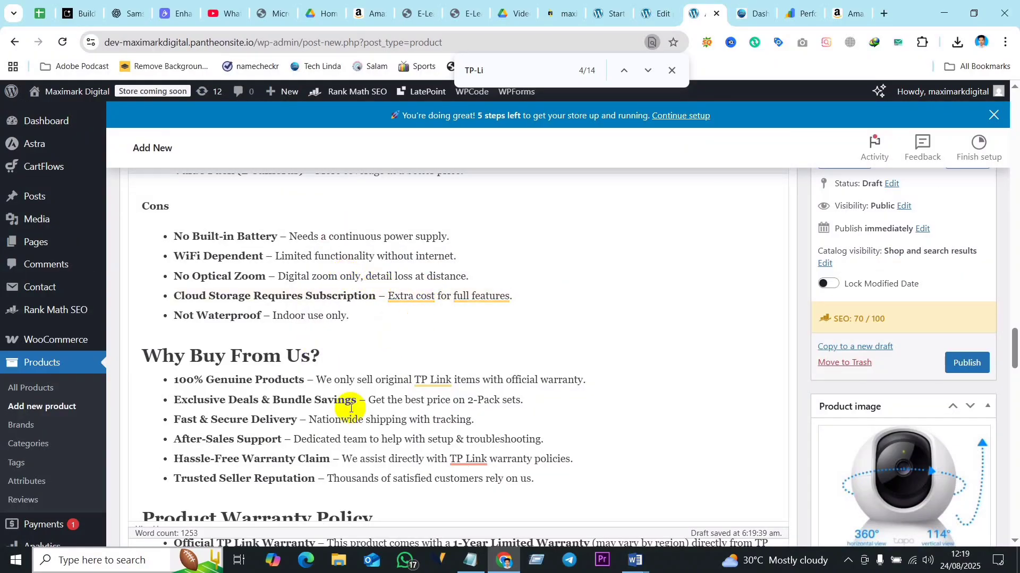
- Try Grammarly's "TP-Link" suggestion in the Hassle-Free Warranty Claim bullet and undo it
{"action": "mouse_move", "coordinate": [463, 463]}
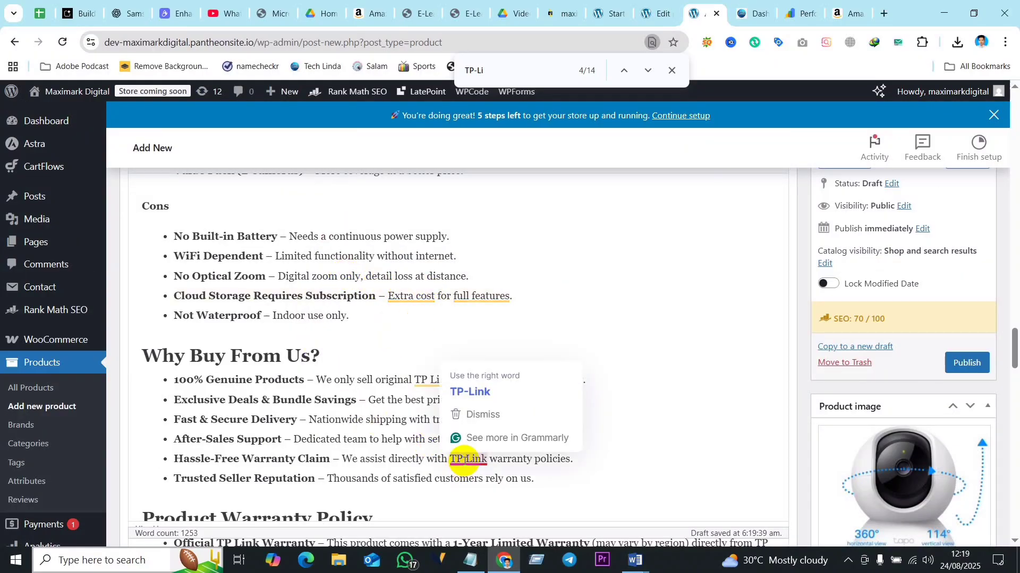
{"action": "left_click", "coordinate": [478, 391]}
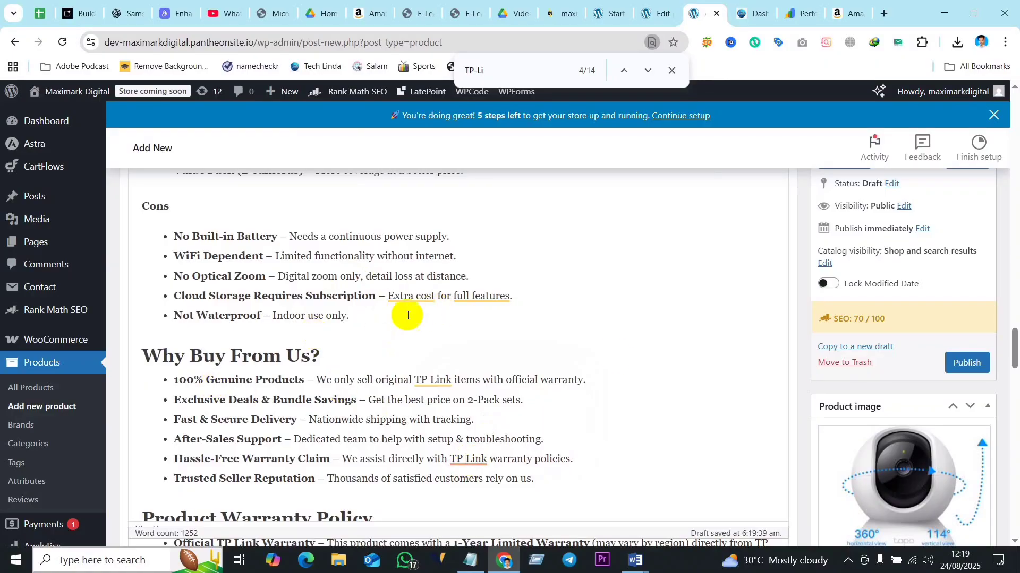
- Look through the product description from the Conclusion back to the Flexible Storage section for a phrase suitable as link text
{"action": "scroll", "coordinate": [501, 350], "scroll_direction": "up", "scroll_amount": 5}
{"action": "scroll", "coordinate": [284, 357], "scroll_direction": "down", "scroll_amount": 10}
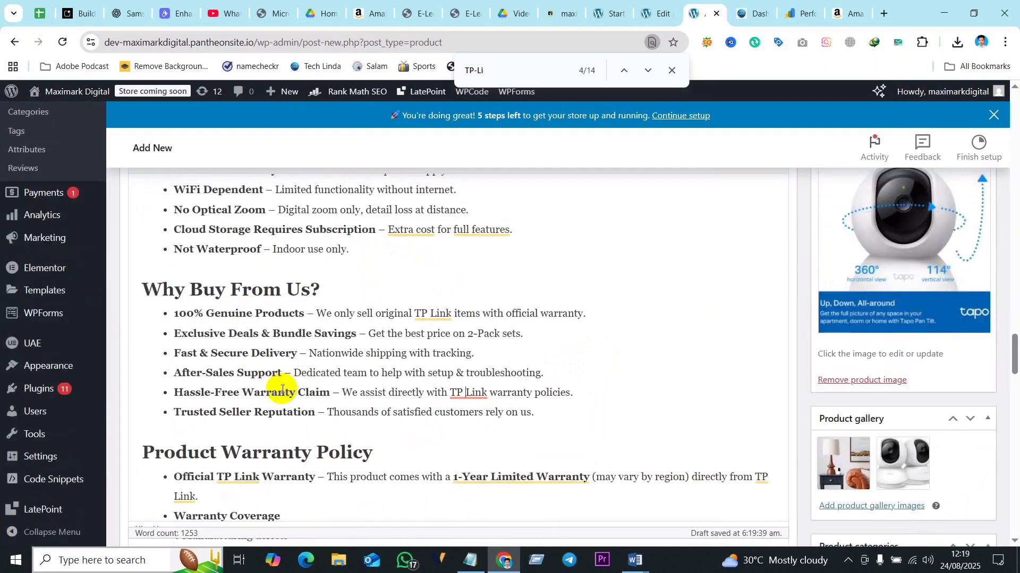
{"action": "scroll", "coordinate": [372, 345], "scroll_direction": "down", "scroll_amount": 5}
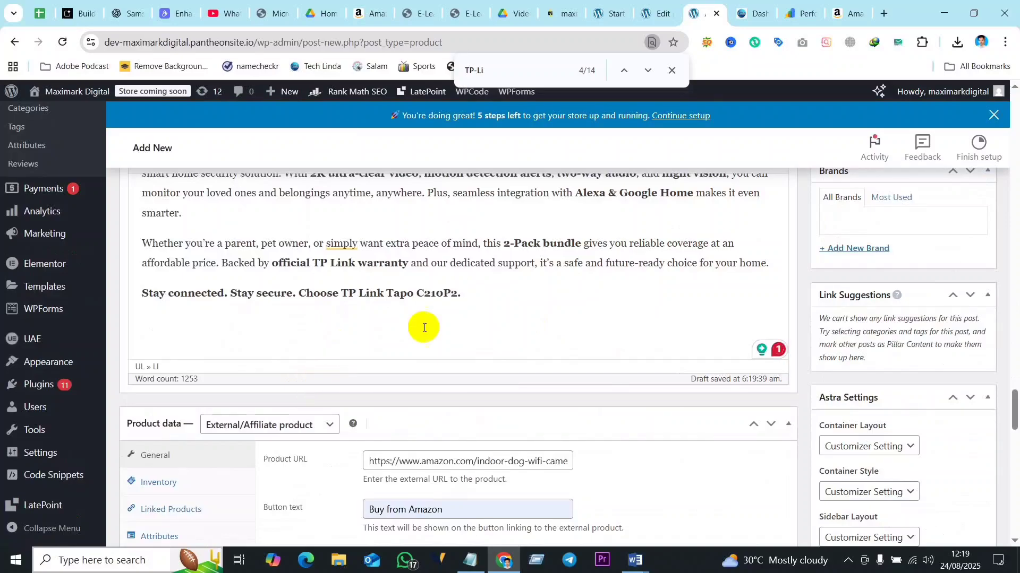
{"action": "scroll", "coordinate": [478, 329], "scroll_direction": "up", "scroll_amount": 4}
{"action": "scroll", "coordinate": [391, 352], "scroll_direction": "up", "scroll_amount": 3}
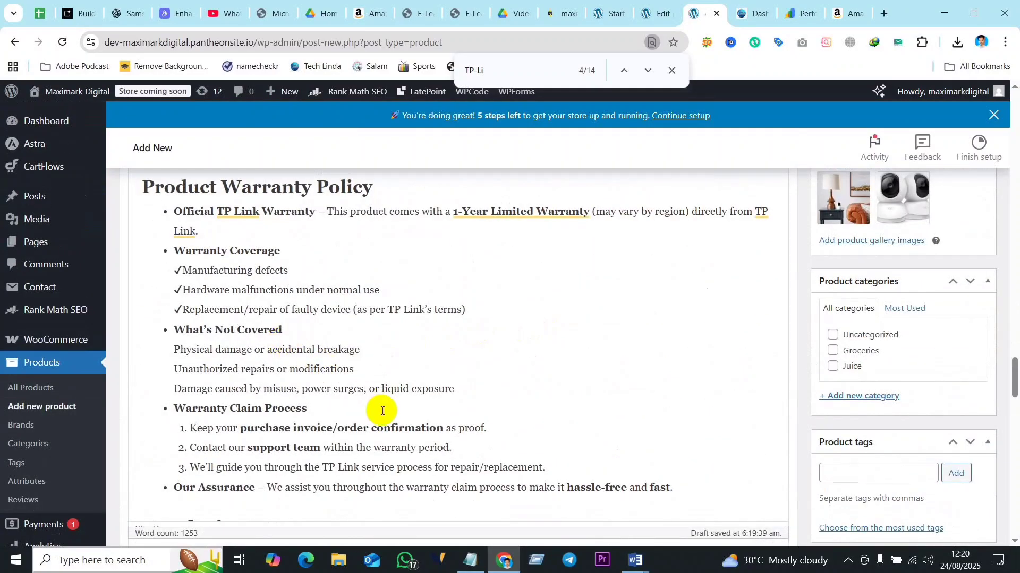
{"action": "scroll", "coordinate": [377, 410], "scroll_direction": "up", "scroll_amount": 2}
{"action": "scroll", "coordinate": [319, 374], "scroll_direction": "up", "scroll_amount": 3}
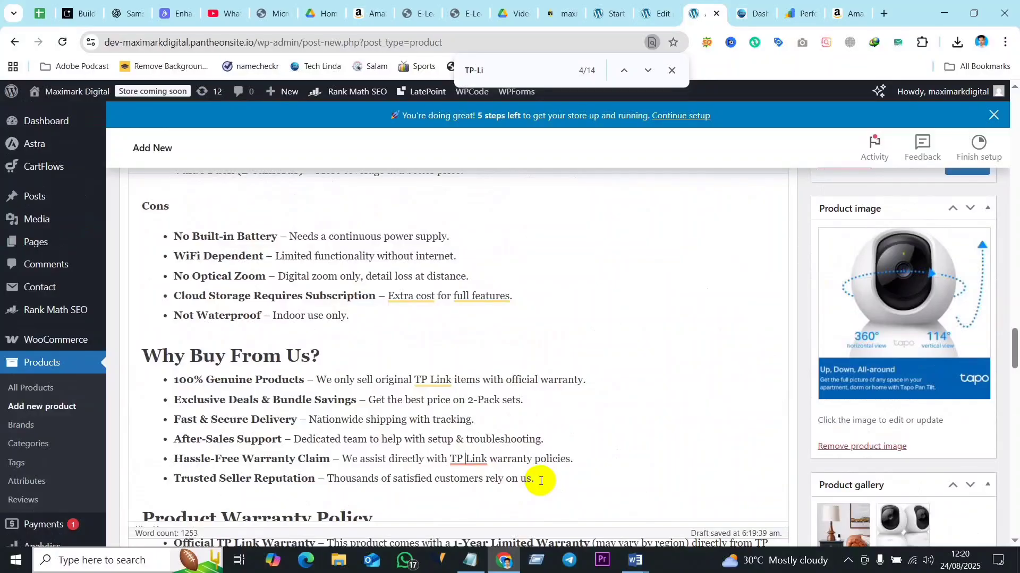
{"action": "scroll", "coordinate": [330, 404], "scroll_direction": "up", "scroll_amount": 2}
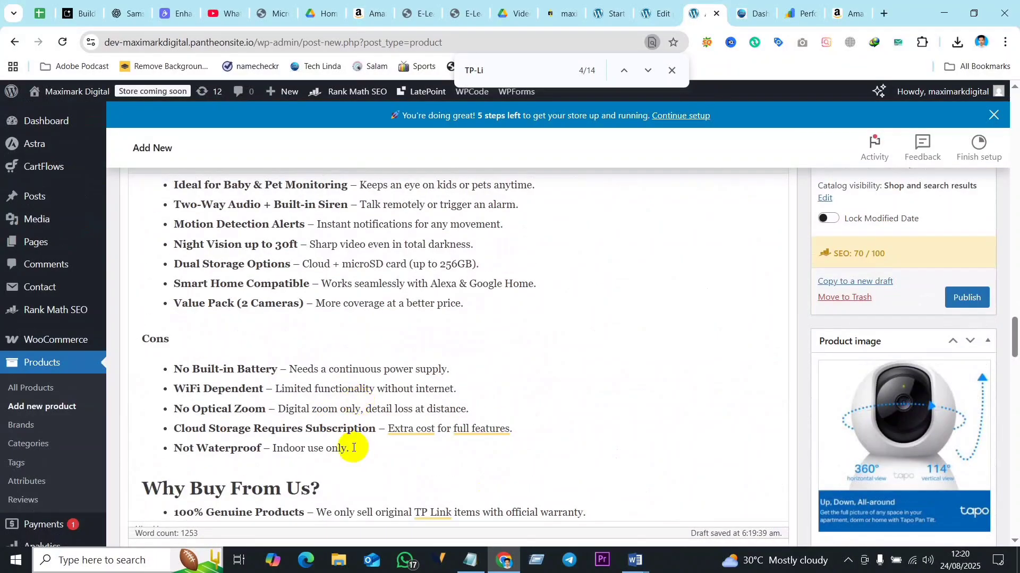
{"action": "scroll", "coordinate": [353, 448], "scroll_direction": "up", "scroll_amount": 5}
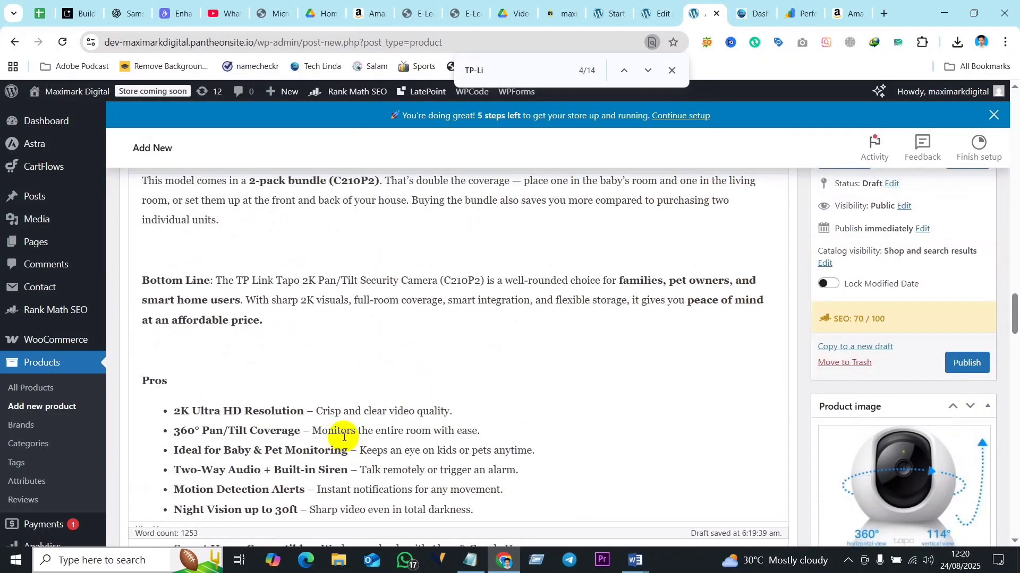
{"action": "scroll", "coordinate": [466, 433], "scroll_direction": "up", "scroll_amount": 3}
{"action": "scroll", "coordinate": [587, 432], "scroll_direction": "up", "scroll_amount": 3}
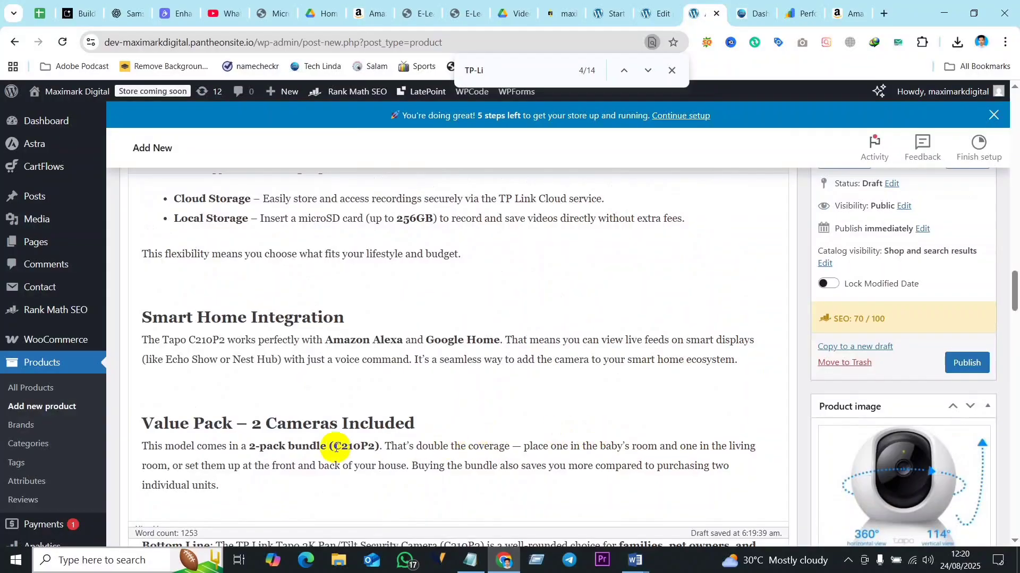
{"action": "scroll", "coordinate": [423, 382], "scroll_direction": "up", "scroll_amount": 1}
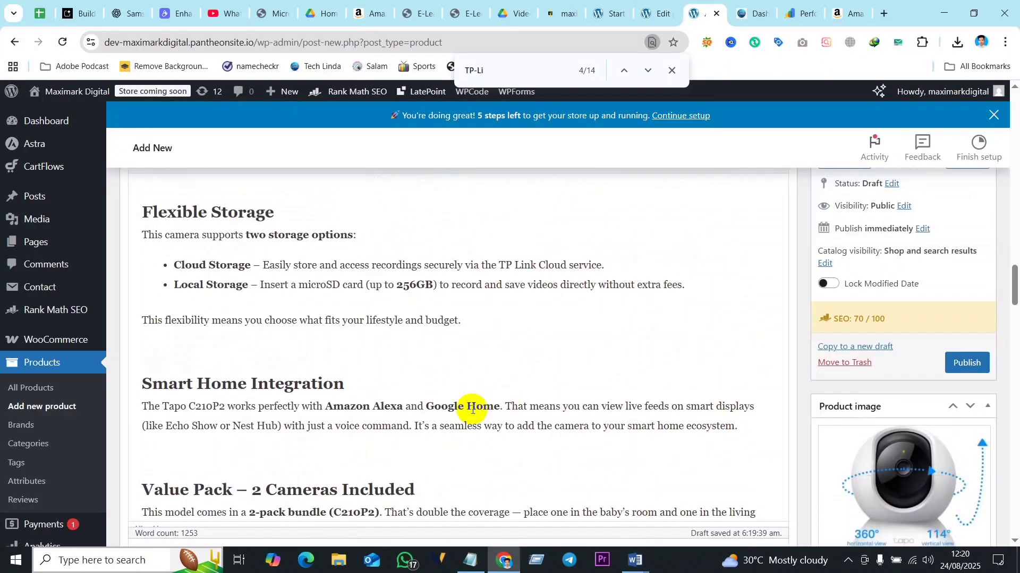
{"action": "scroll", "coordinate": [616, 406], "scroll_direction": "up", "scroll_amount": 2}
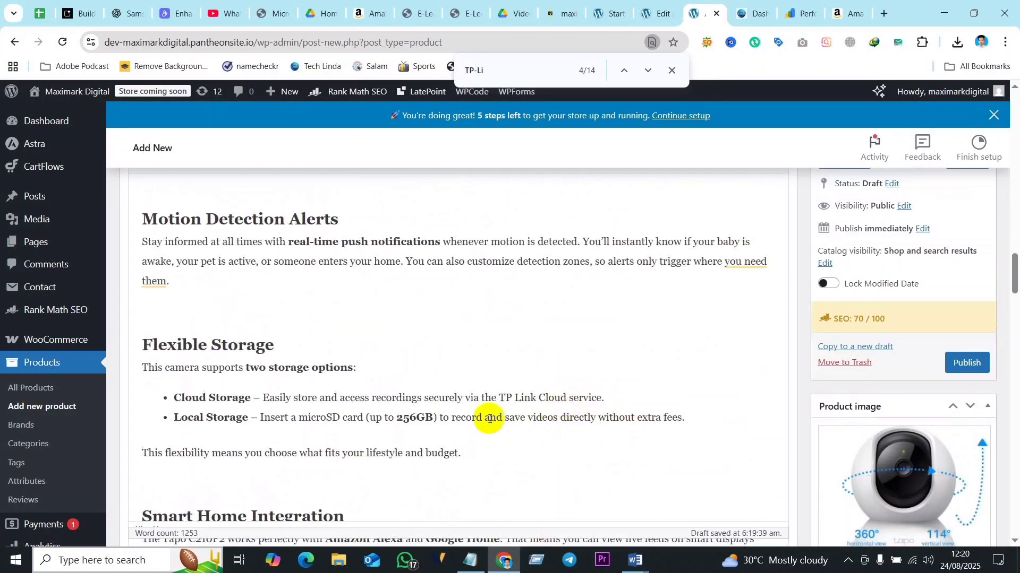
{"action": "left_click", "coordinate": [513, 402]}
{"action": "key", "text": "BackSpace"}
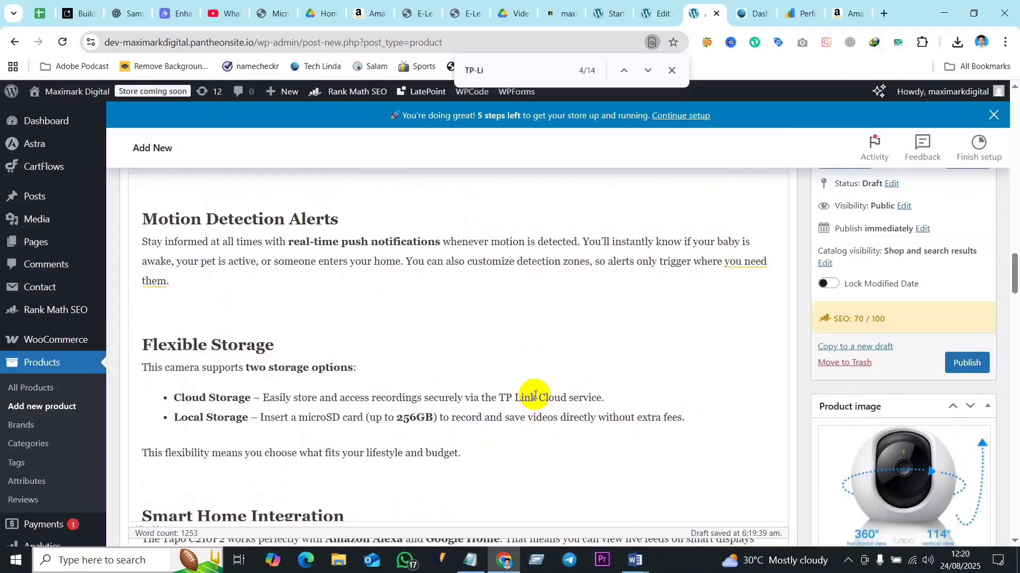
{"action": "left_click_drag", "start_coordinate": [535, 396], "coordinate": [515, 399]}
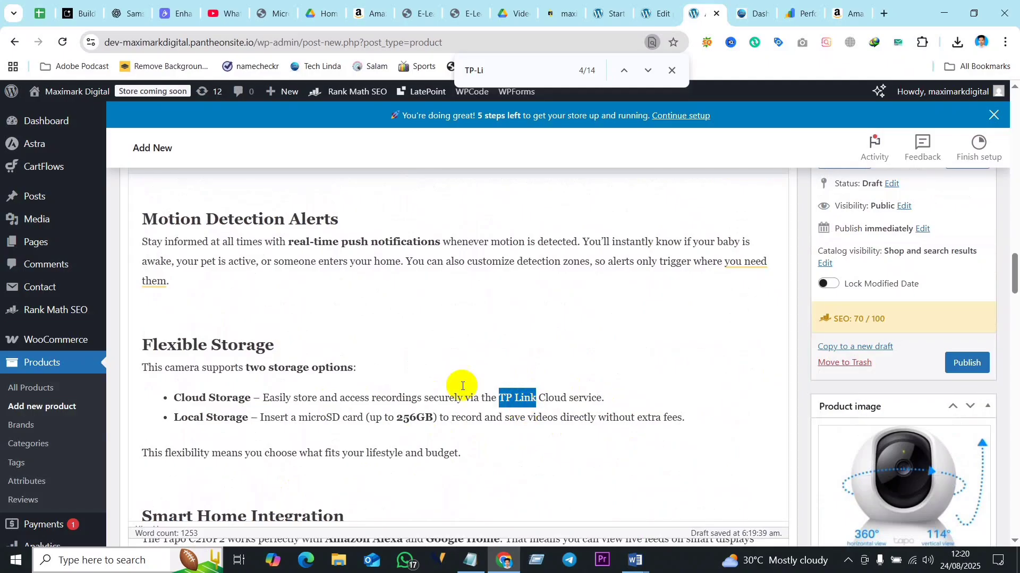
- Select "Tapo C210" in the Advanced Night Vision paragraph and enter the copied Amazon product page URL as its link
{"action": "scroll", "coordinate": [358, 357], "scroll_direction": "up", "scroll_amount": 3}
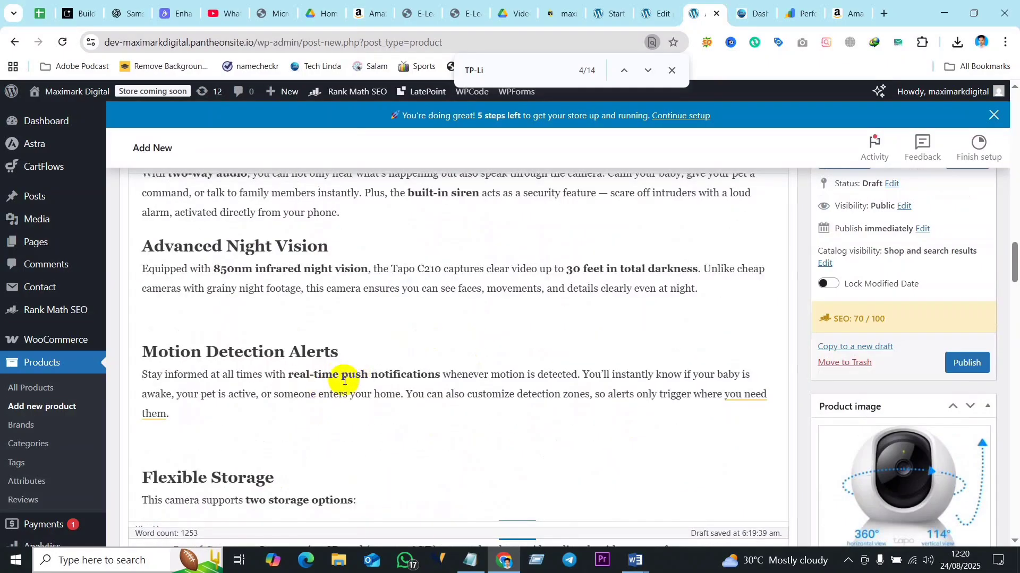
{"action": "scroll", "coordinate": [372, 408], "scroll_direction": "up", "scroll_amount": 1}
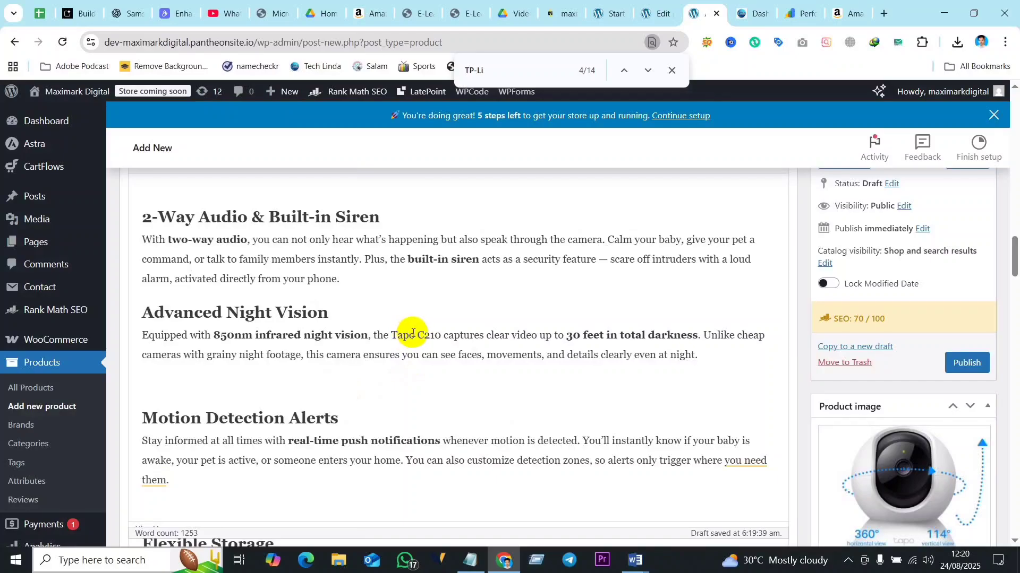
{"action": "left_click_drag", "start_coordinate": [442, 335], "coordinate": [398, 338]}
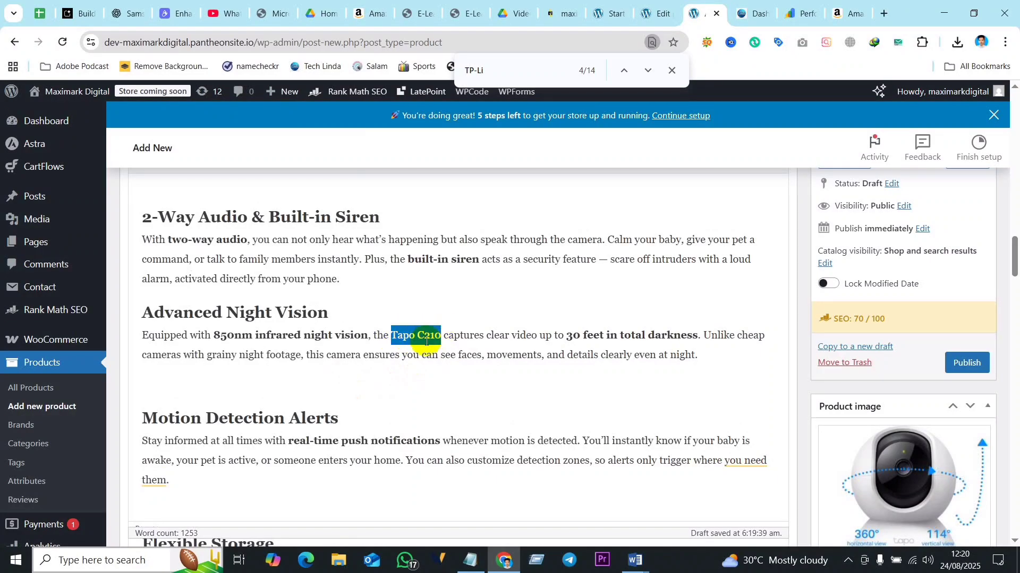
{"action": "scroll", "coordinate": [339, 276], "scroll_direction": "up", "scroll_amount": 6}
{"action": "scroll", "coordinate": [338, 275], "scroll_direction": "up", "scroll_amount": 10}
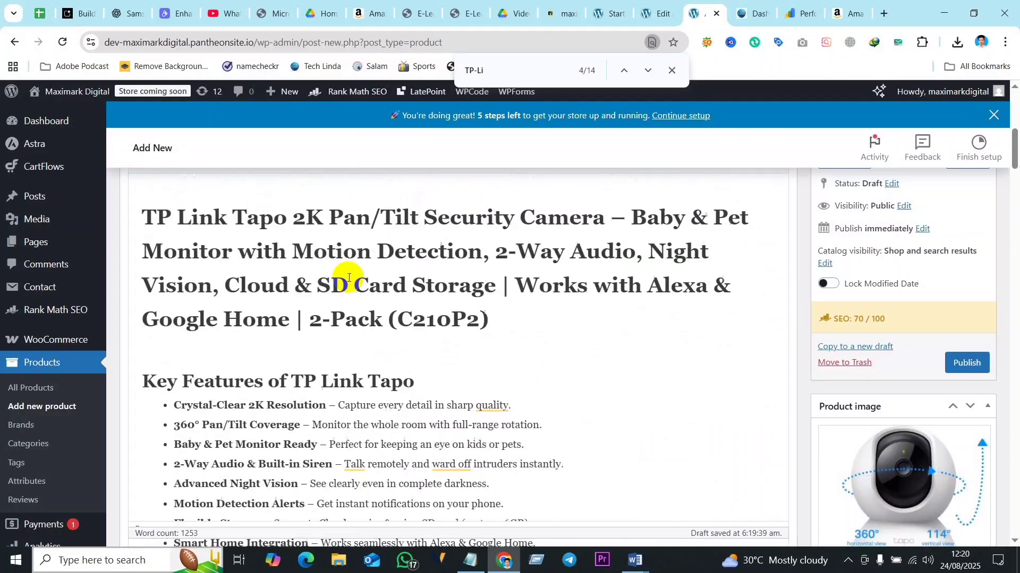
{"action": "scroll", "coordinate": [304, 406], "scroll_direction": "down", "scroll_amount": 2}
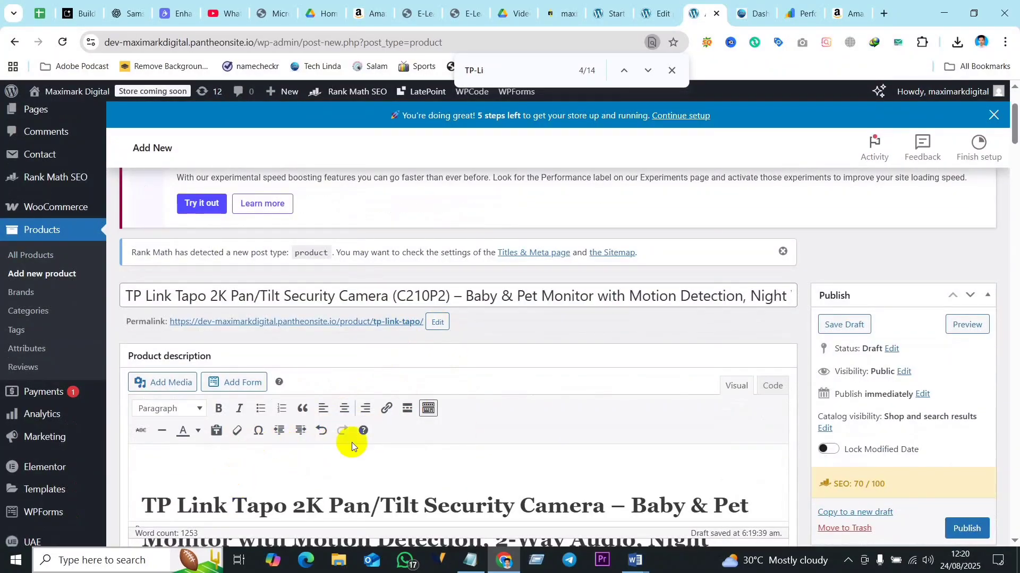
{"action": "left_click", "coordinate": [387, 409]}
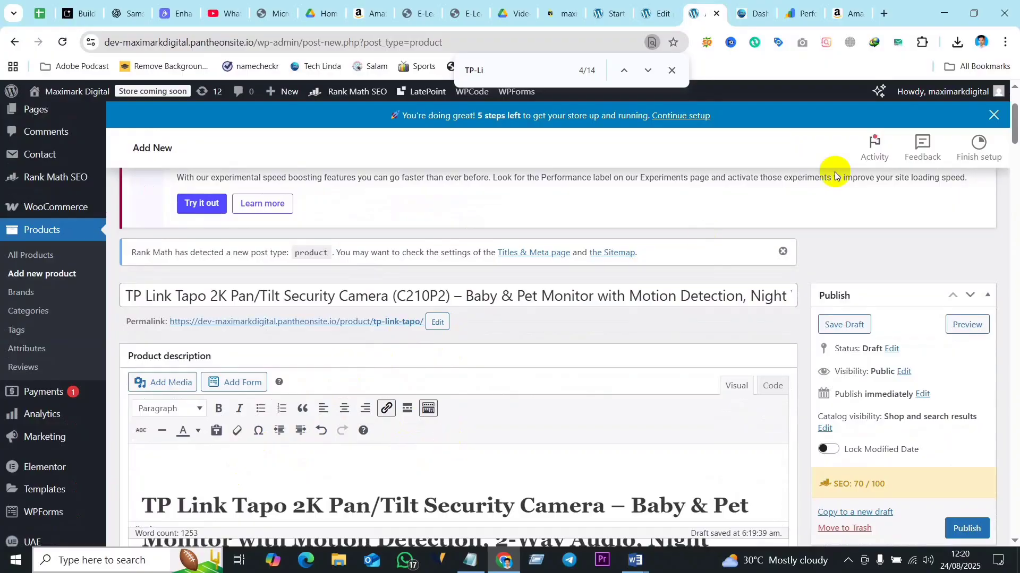
{"action": "left_click", "coordinate": [856, 18]}
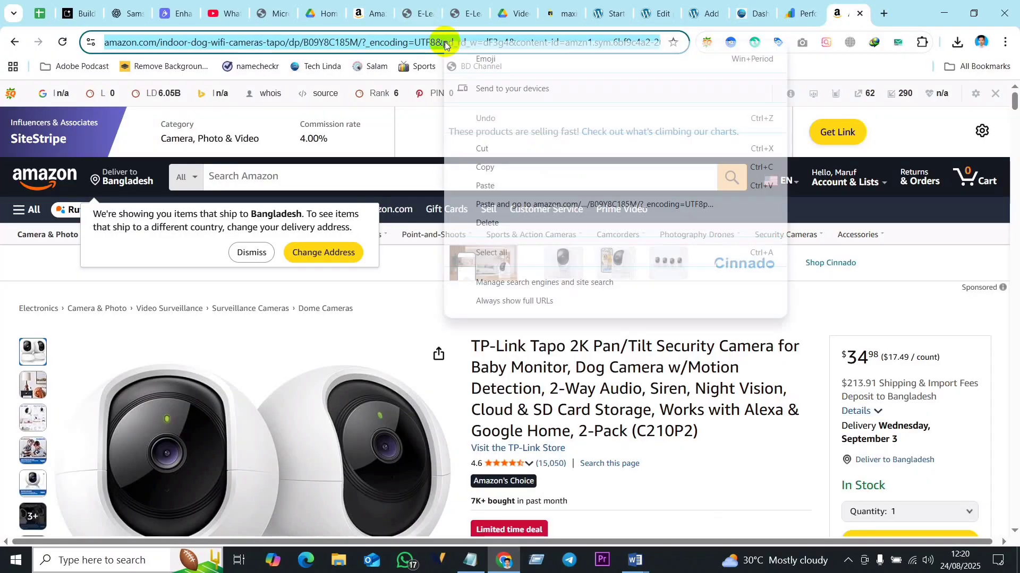
{"action": "left_click", "coordinate": [701, 17]}
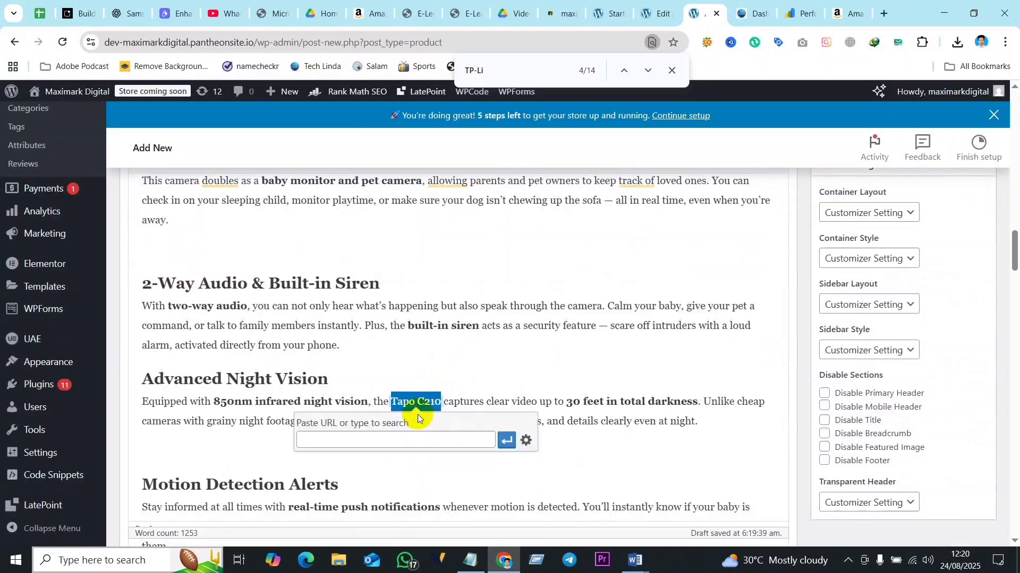
{"action": "key", "text": "ctrl+v"}
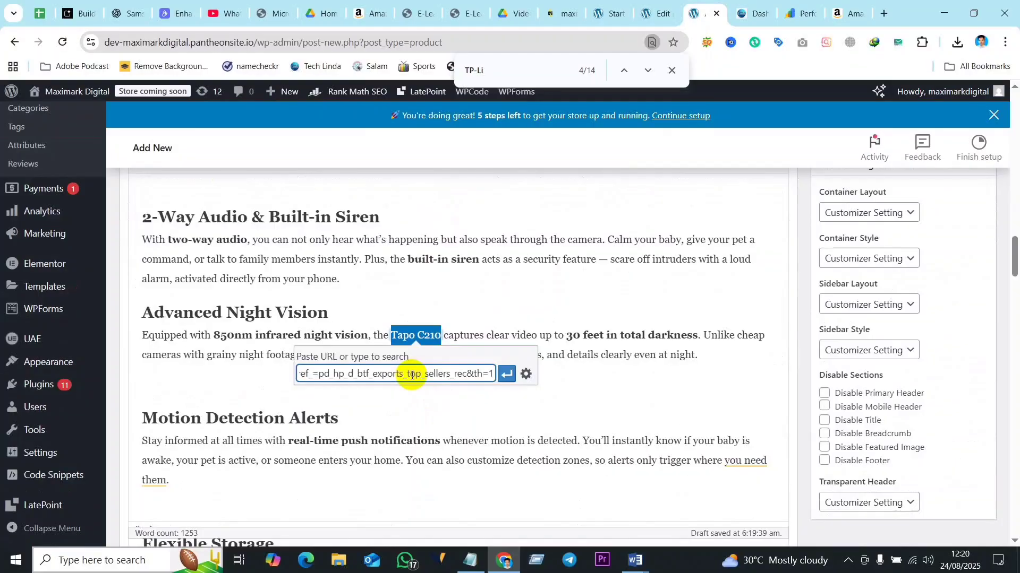
- Set the "Tapo C210" link to open in a new tab and apply it
{"action": "left_click", "coordinate": [526, 376]}
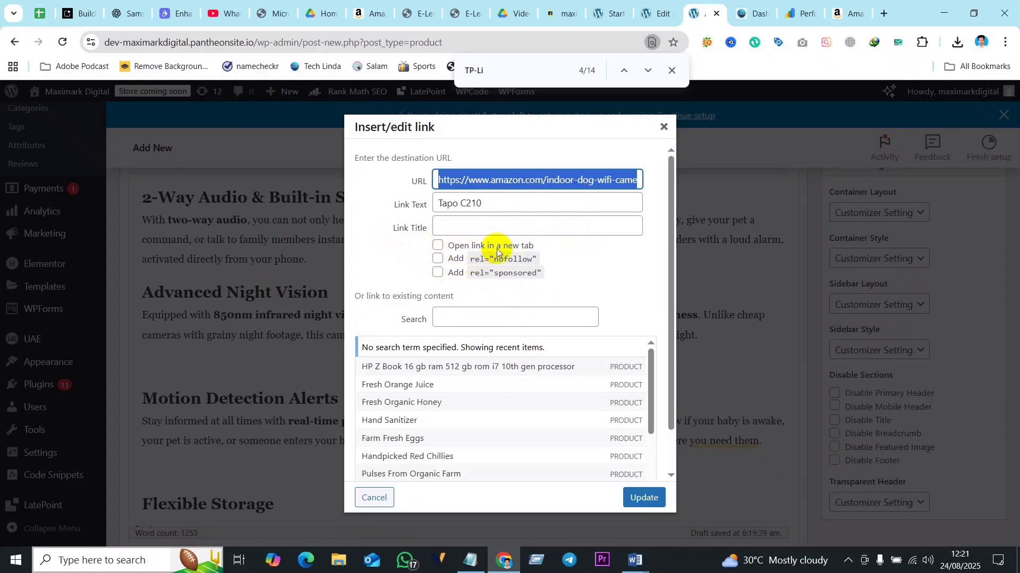
{"action": "left_click", "coordinate": [438, 247]}
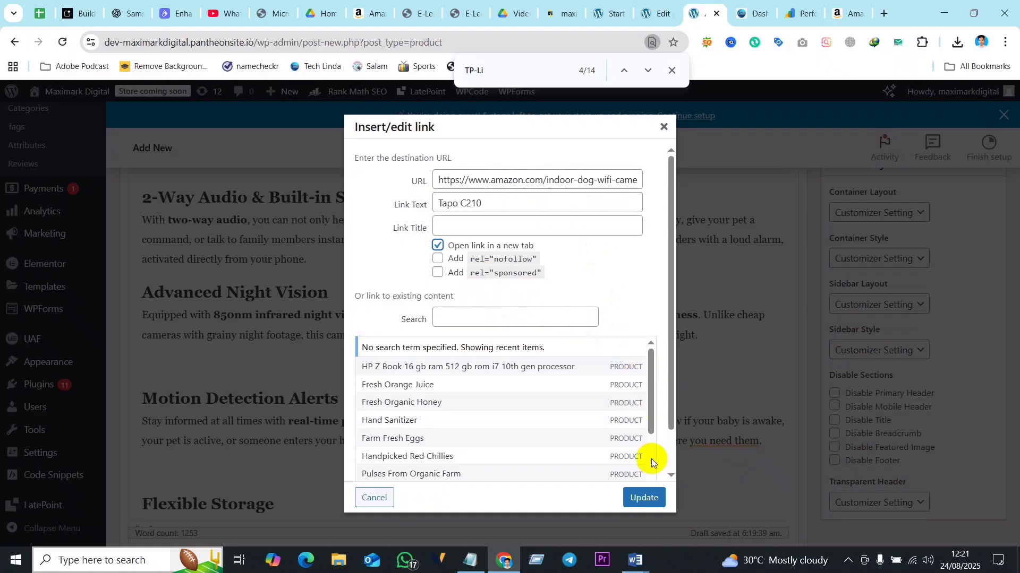
{"action": "left_click", "coordinate": [646, 503]}
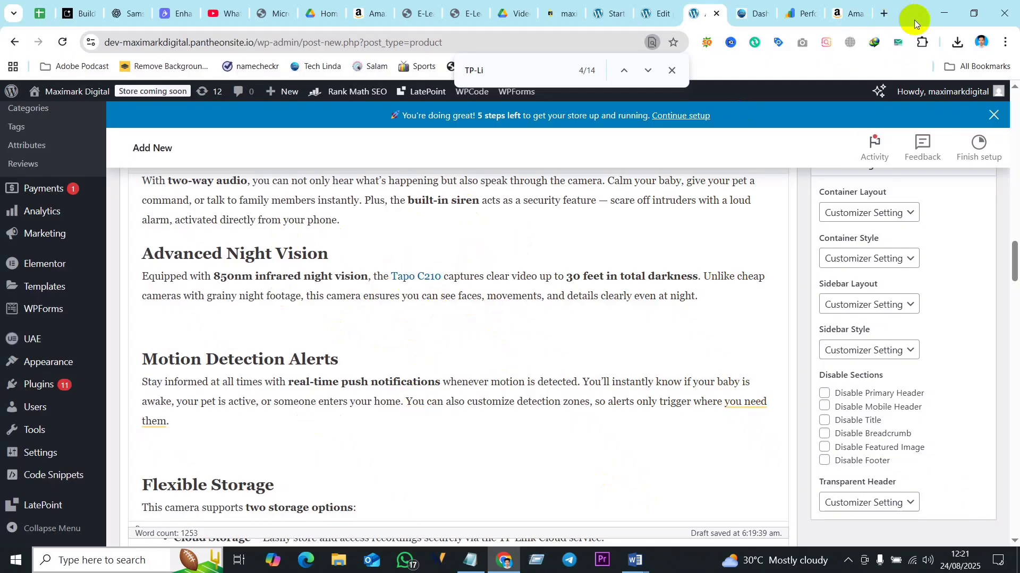
- Link the word "Us" in the "Why Buy From Us?" heading to the site's Contact page and apply it
{"action": "scroll", "coordinate": [448, 341], "scroll_direction": "down", "scroll_amount": 4}
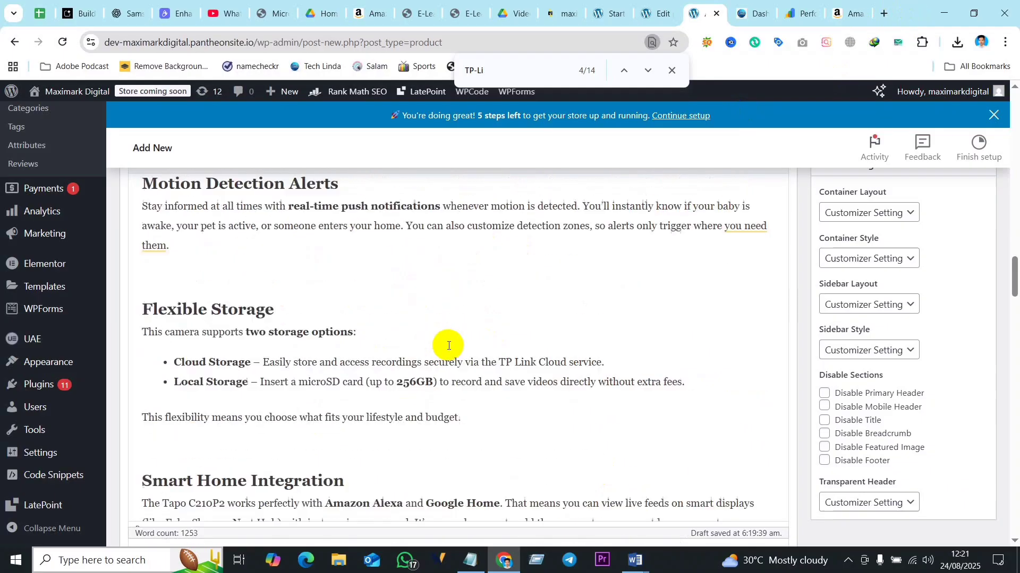
{"action": "scroll", "coordinate": [448, 344], "scroll_direction": "down", "scroll_amount": 10}
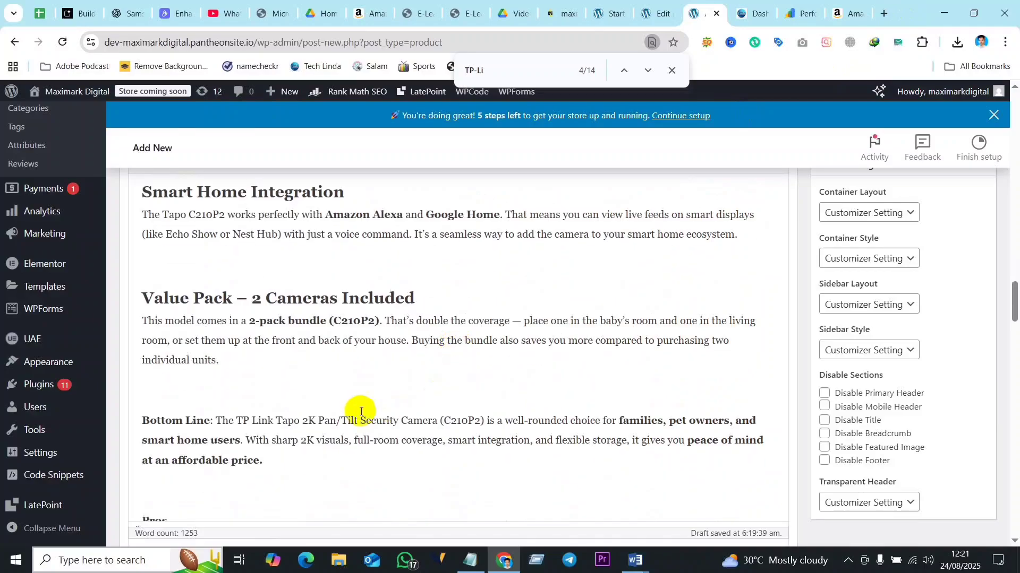
{"action": "scroll", "coordinate": [300, 341], "scroll_direction": "down", "scroll_amount": 4}
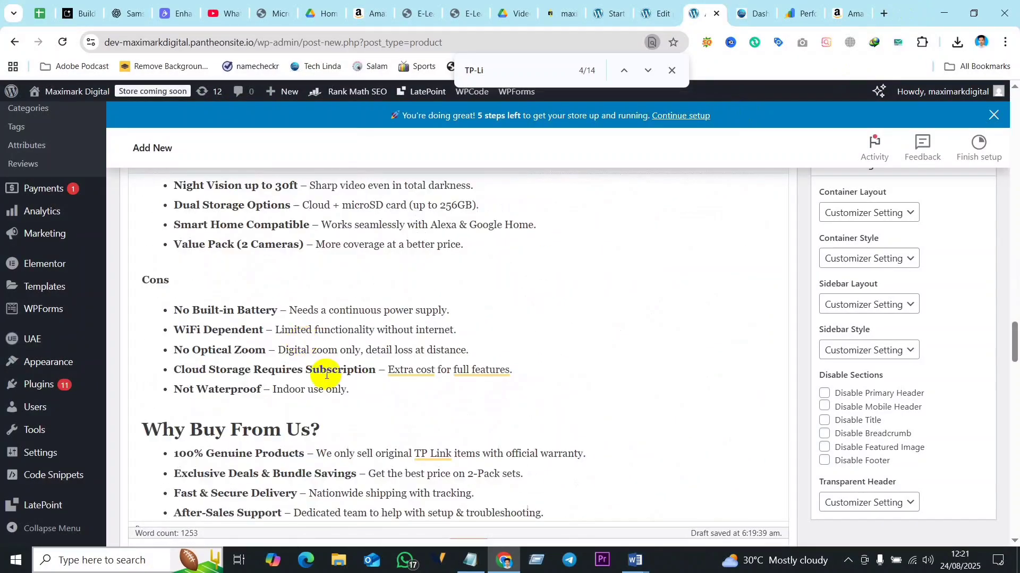
{"action": "scroll", "coordinate": [324, 359], "scroll_direction": "down", "scroll_amount": 8}
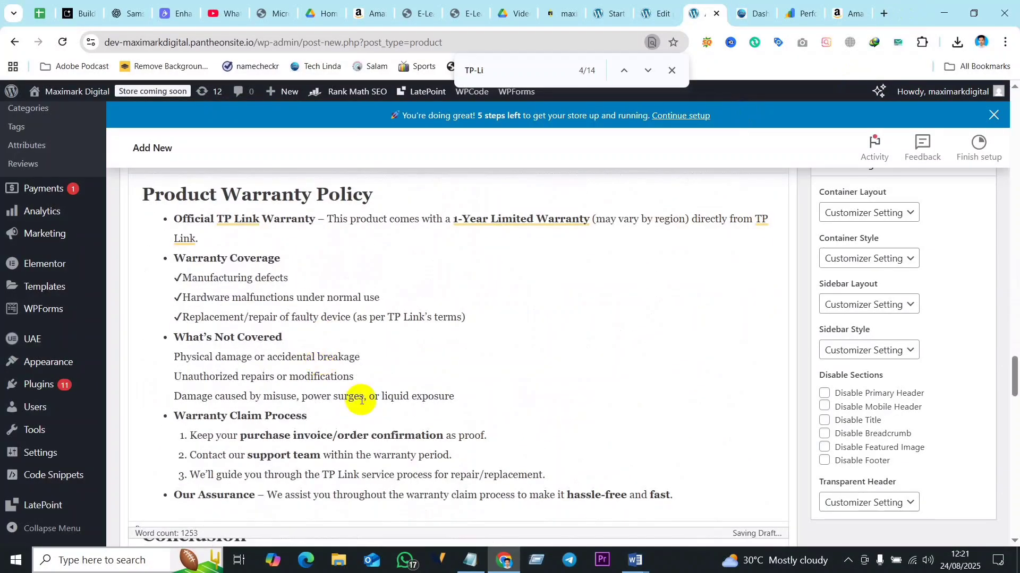
{"action": "scroll", "coordinate": [228, 344], "scroll_direction": "up", "scroll_amount": 5}
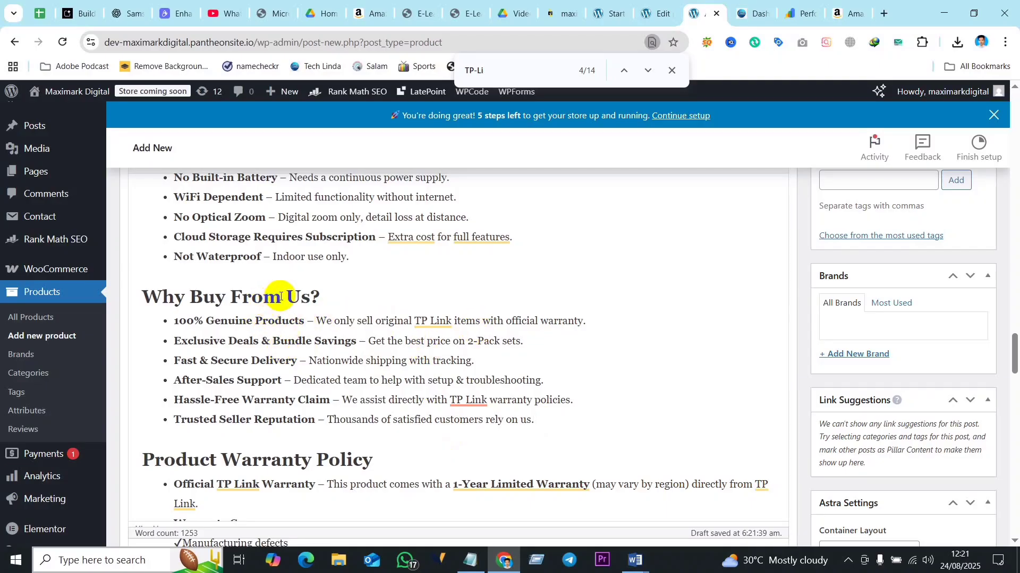
{"action": "left_click_drag", "start_coordinate": [309, 298], "coordinate": [289, 301]}
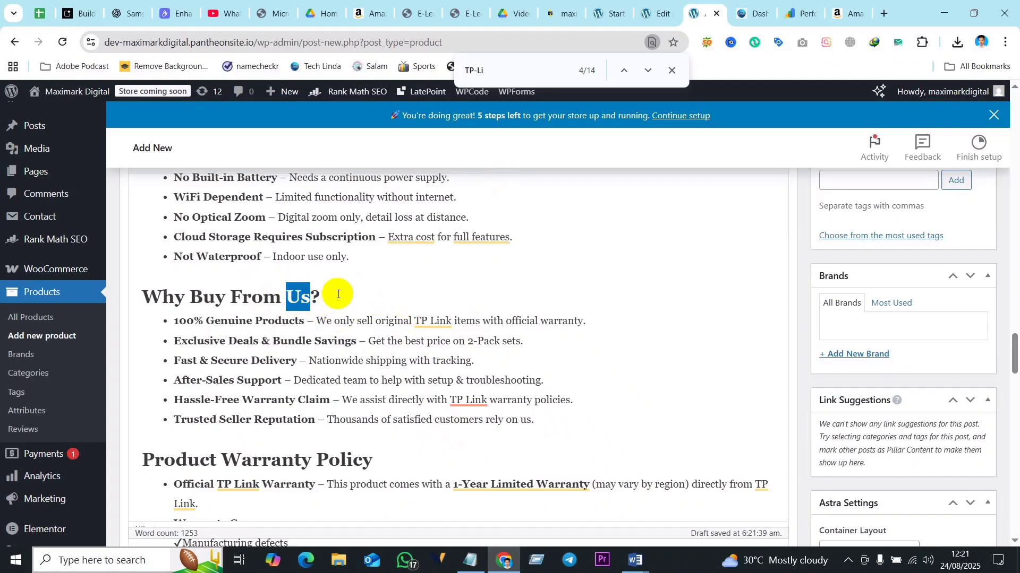
{"action": "scroll", "coordinate": [337, 293], "scroll_direction": "up", "scroll_amount": 3}
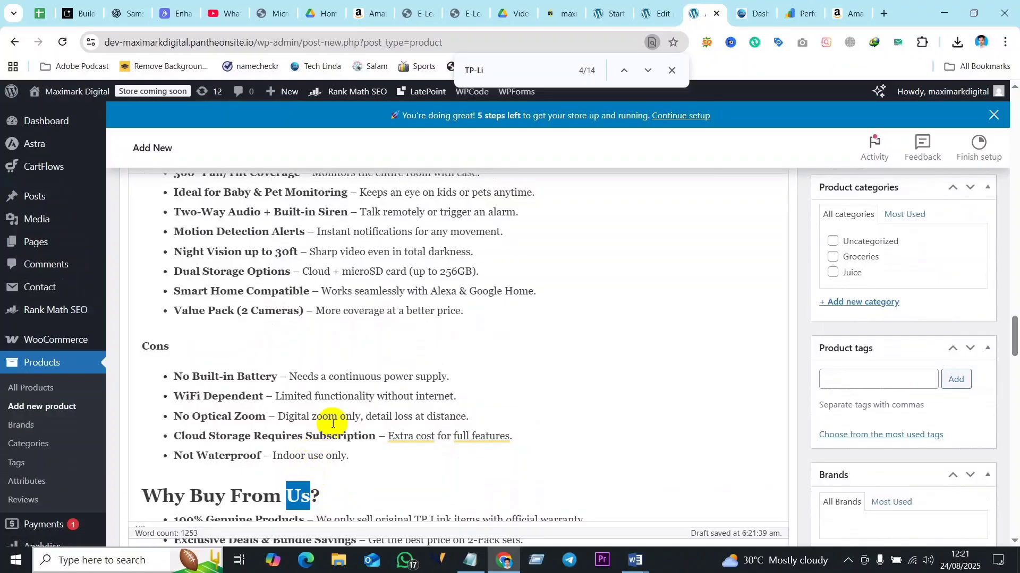
{"action": "scroll", "coordinate": [387, 403], "scroll_direction": "up", "scroll_amount": 20}
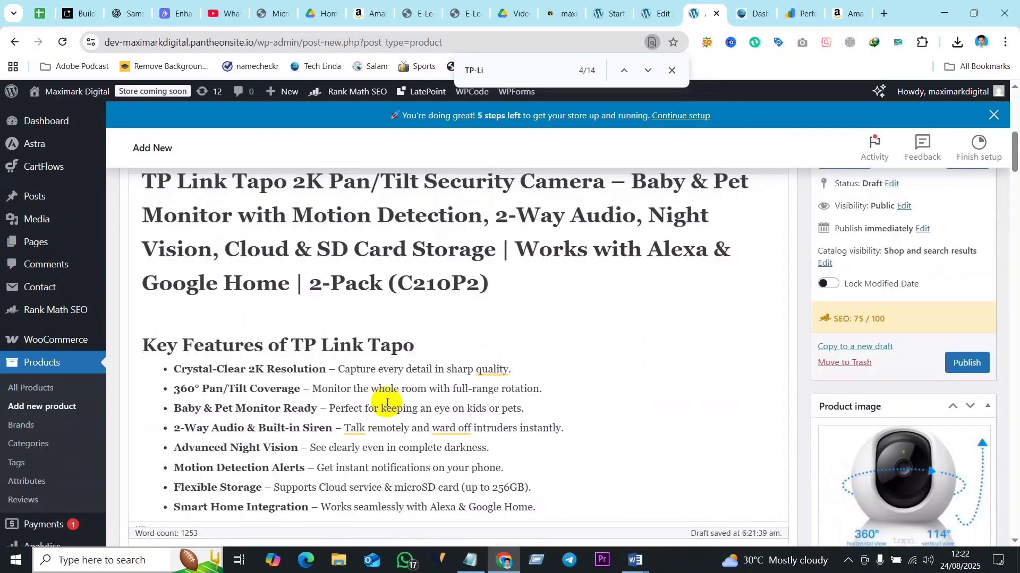
{"action": "scroll", "coordinate": [337, 425], "scroll_direction": "down", "scroll_amount": 4}
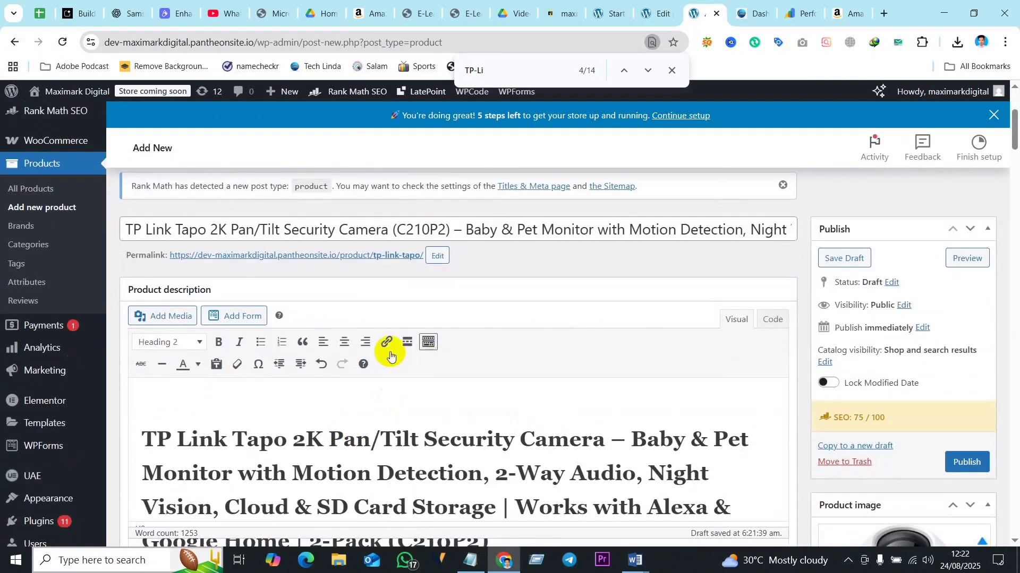
{"action": "scroll", "coordinate": [409, 435], "scroll_direction": "down", "scroll_amount": 20}
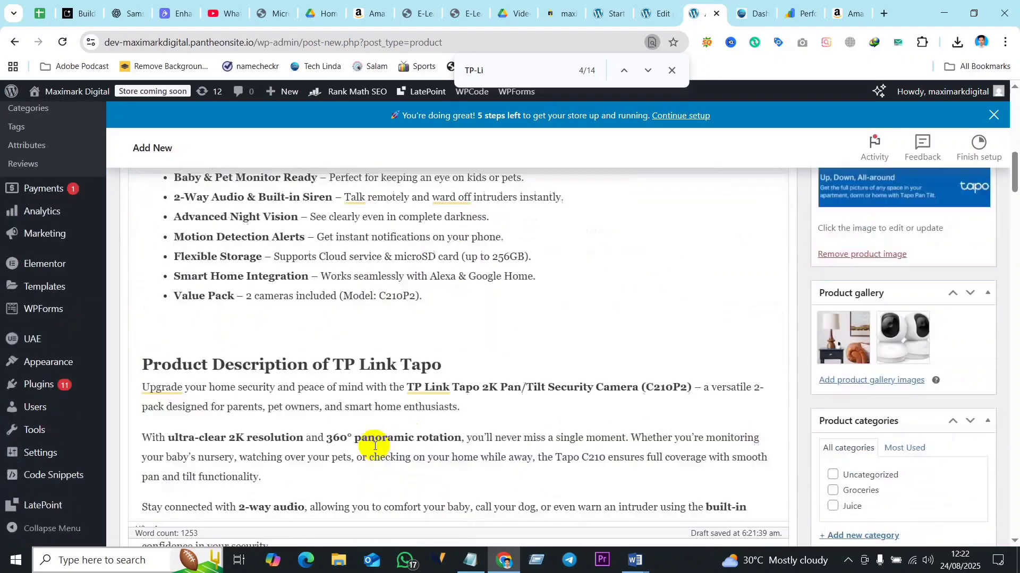
{"action": "scroll", "coordinate": [333, 439], "scroll_direction": "down", "scroll_amount": 15}
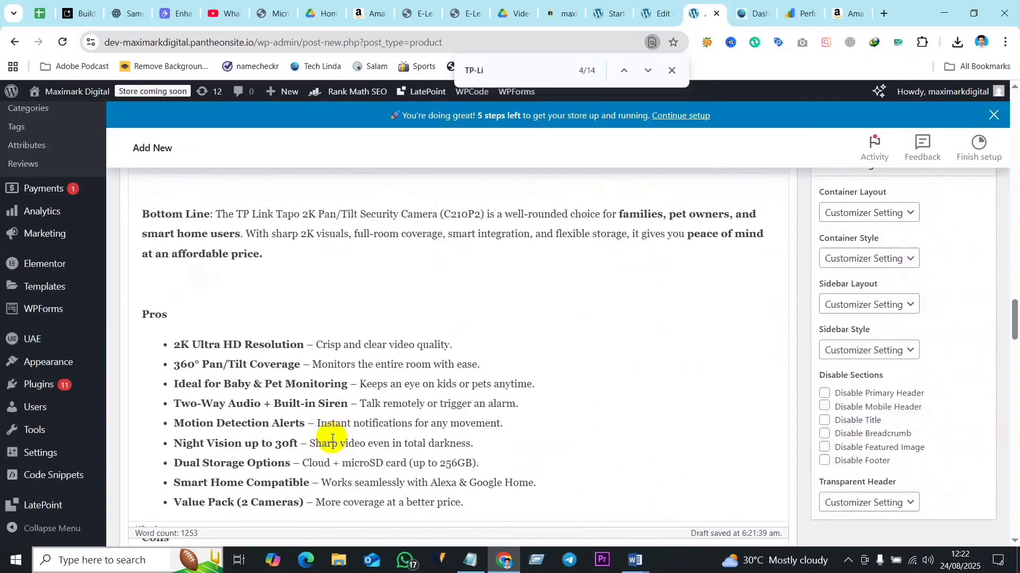
{"action": "key", "text": "ctrl+k"}
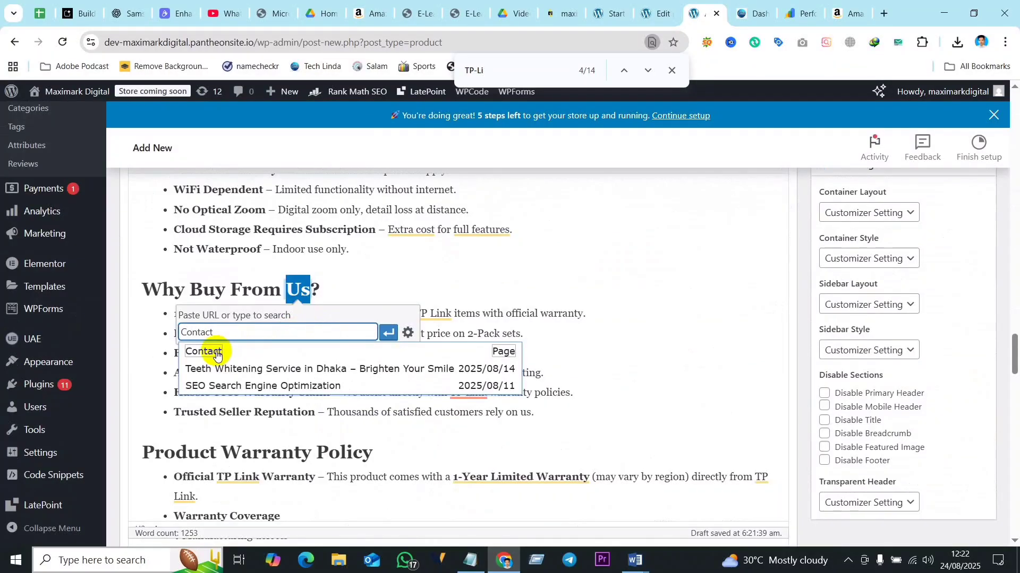
{"action": "left_click", "coordinate": [213, 352]}
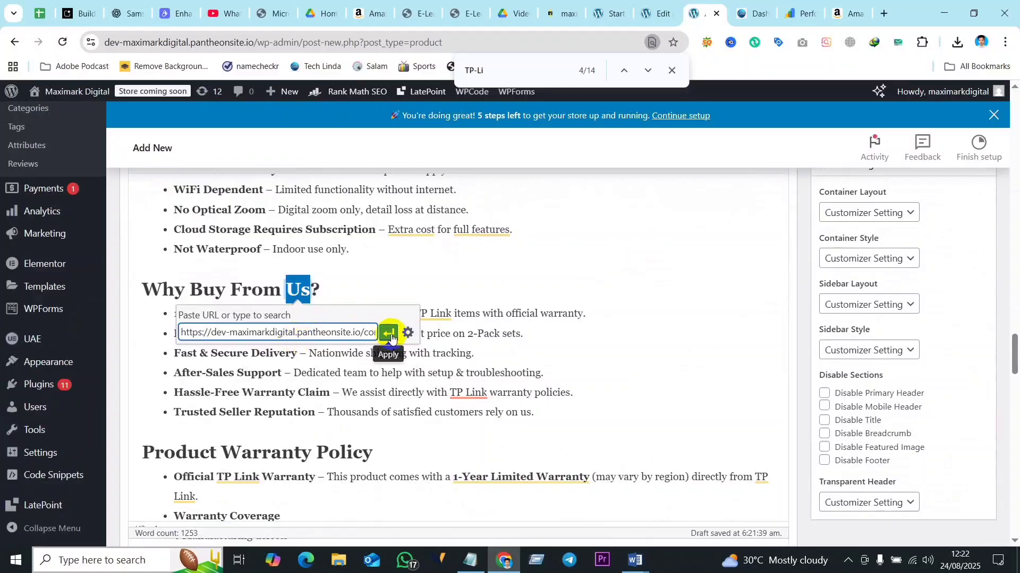
{"action": "left_click", "coordinate": [388, 333]}
{"action": "left_click", "coordinate": [587, 379]}
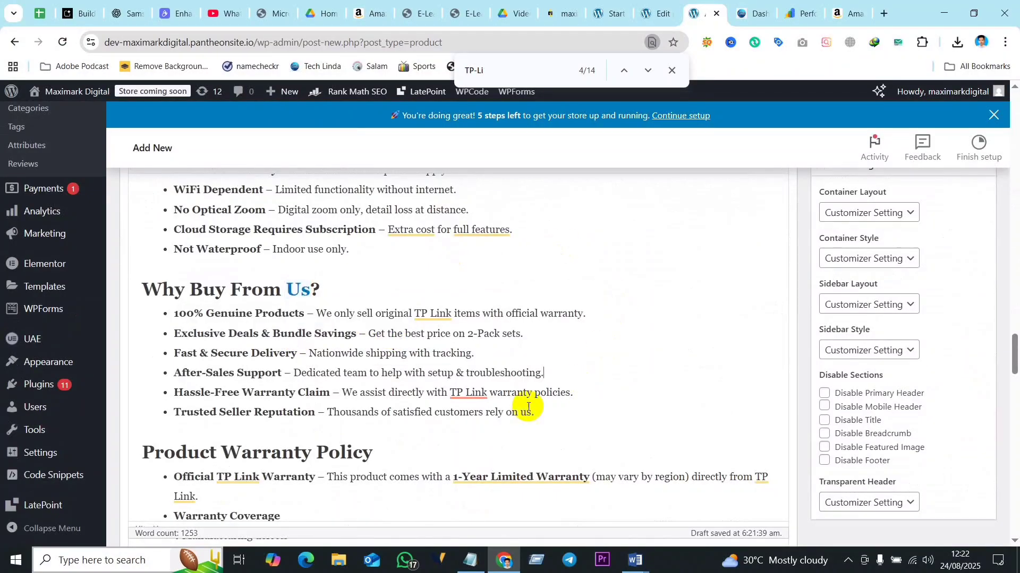
- Look through the product description's Conclusion, Product Warranty Policy, Why Buy From Us, Flexible Storage and Cons sections
{"action": "scroll", "coordinate": [265, 313], "scroll_direction": "down", "scroll_amount": 15}
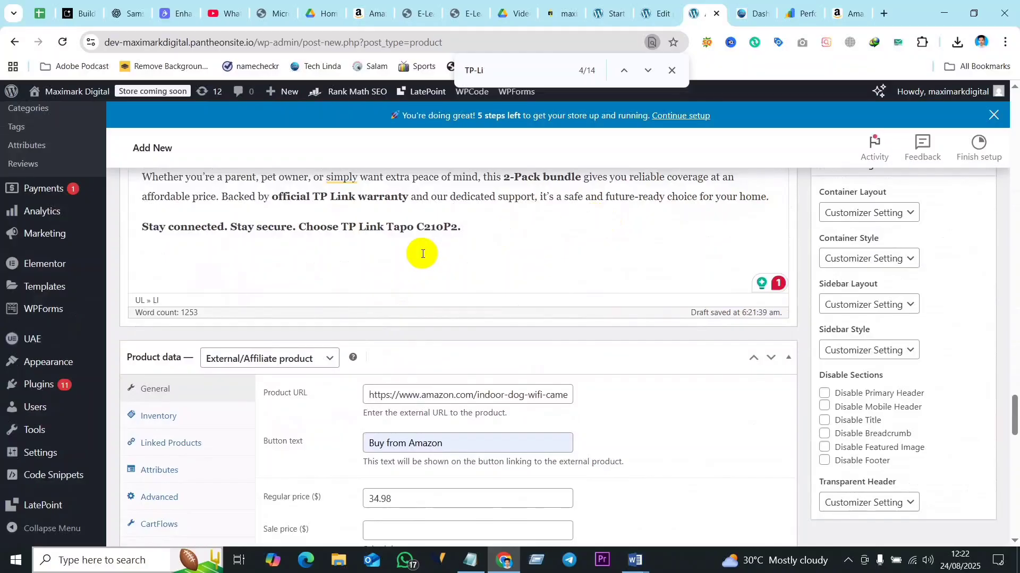
{"action": "scroll", "coordinate": [423, 254], "scroll_direction": "up", "scroll_amount": 3}
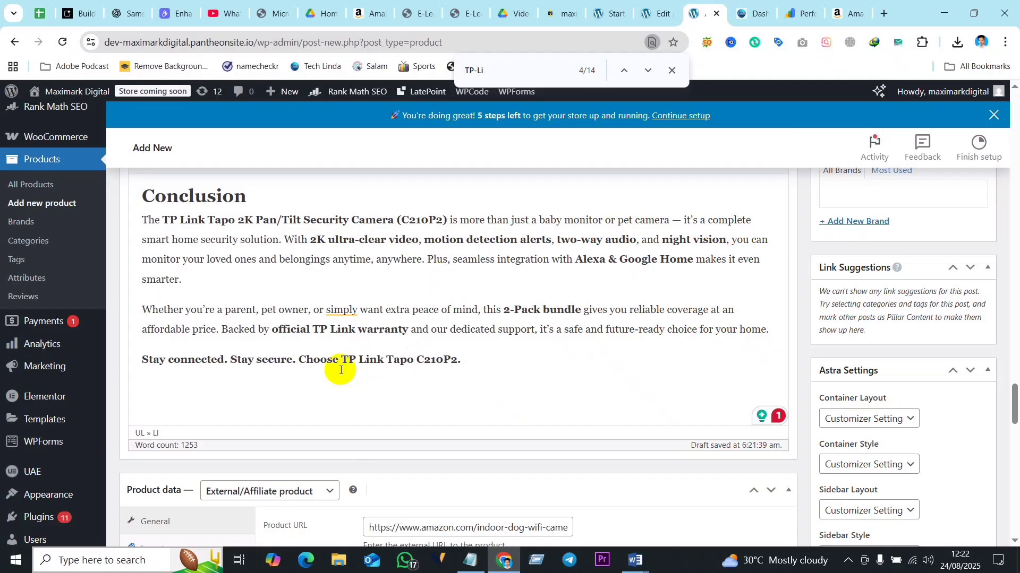
{"action": "scroll", "coordinate": [337, 346], "scroll_direction": "up", "scroll_amount": 2}
{"action": "scroll", "coordinate": [345, 298], "scroll_direction": "up", "scroll_amount": 2}
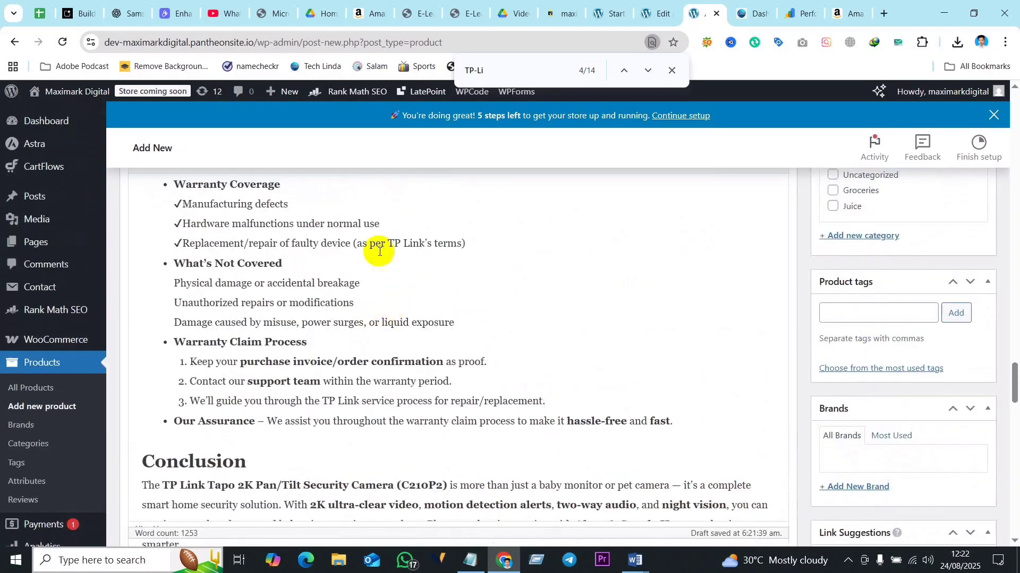
{"action": "scroll", "coordinate": [287, 300], "scroll_direction": "up", "scroll_amount": 3}
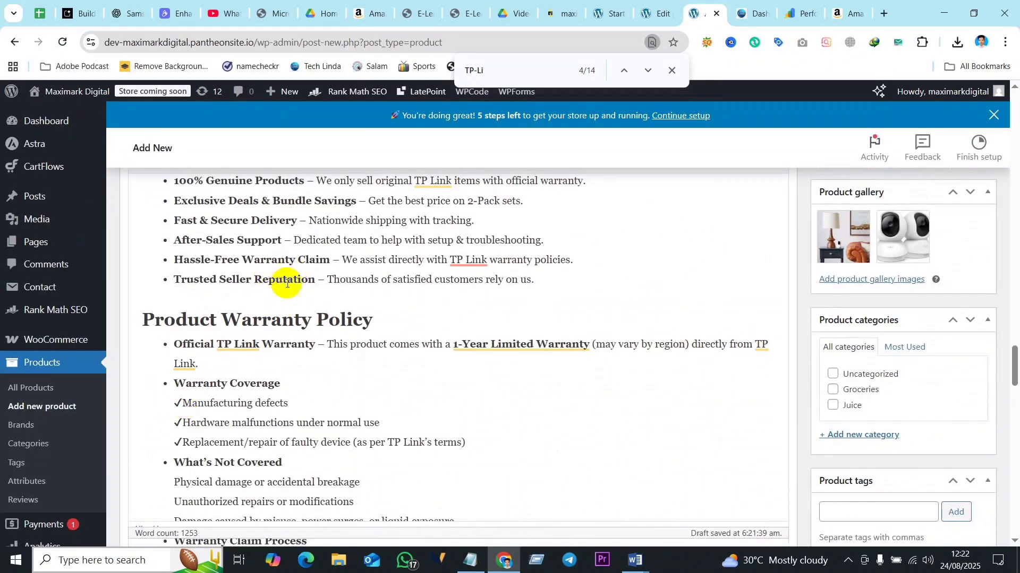
{"action": "scroll", "coordinate": [319, 262], "scroll_direction": "up", "scroll_amount": 2}
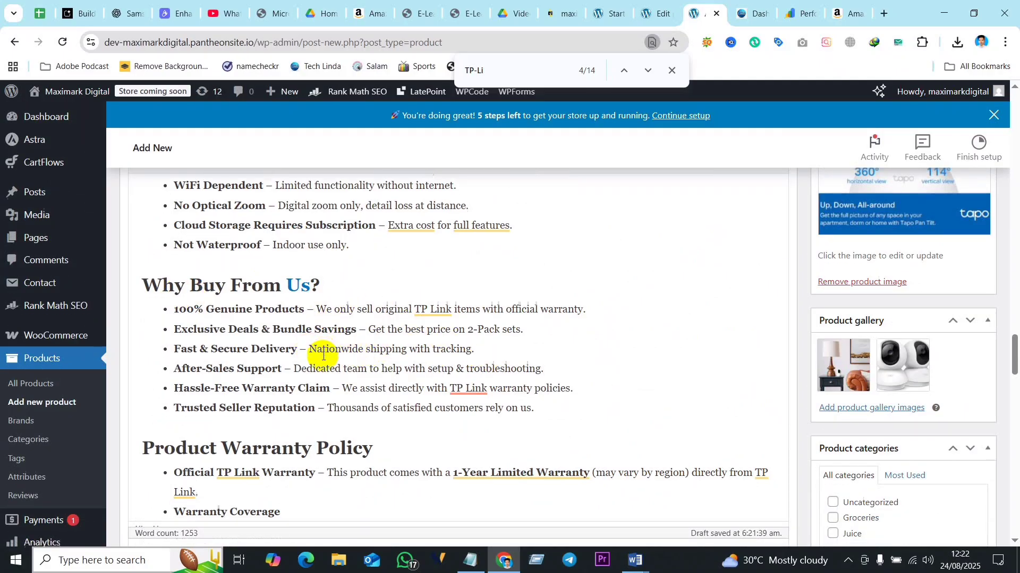
{"action": "scroll", "coordinate": [321, 353], "scroll_direction": "down", "scroll_amount": 3}
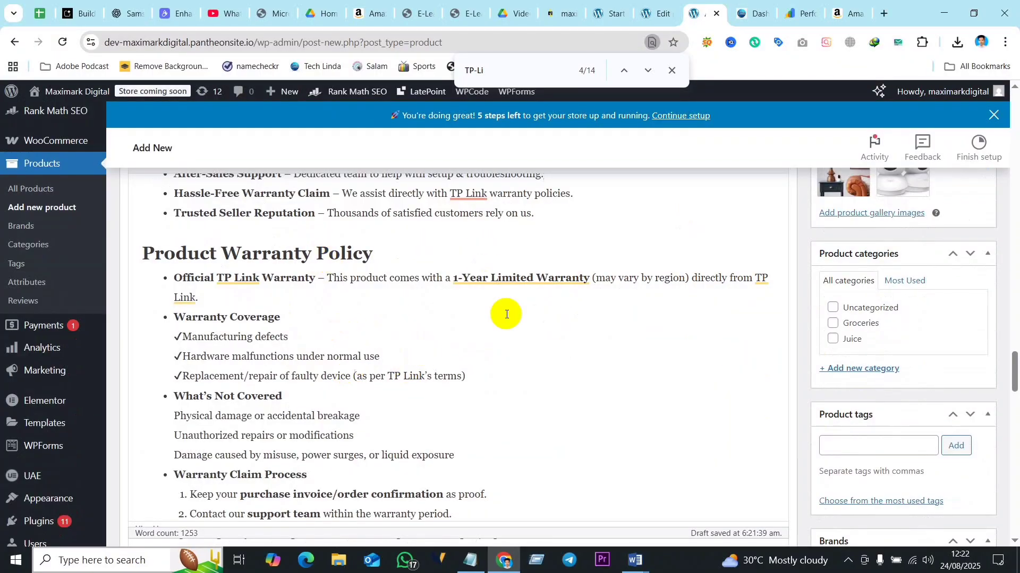
{"action": "scroll", "coordinate": [366, 424], "scroll_direction": "up", "scroll_amount": 3}
{"action": "scroll", "coordinate": [454, 398], "scroll_direction": "up", "scroll_amount": 12}
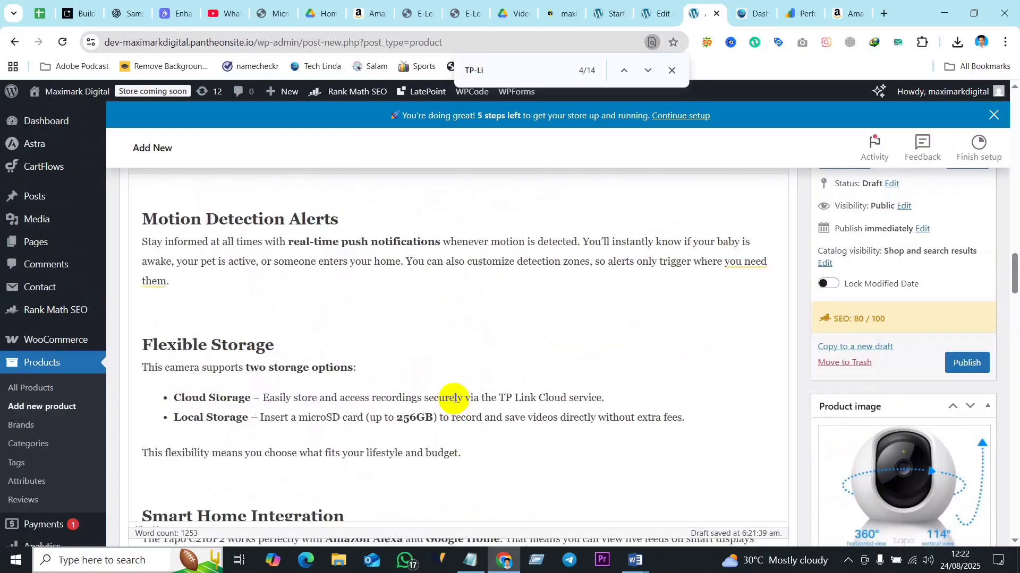
{"action": "scroll", "coordinate": [446, 404], "scroll_direction": "down", "scroll_amount": 13}
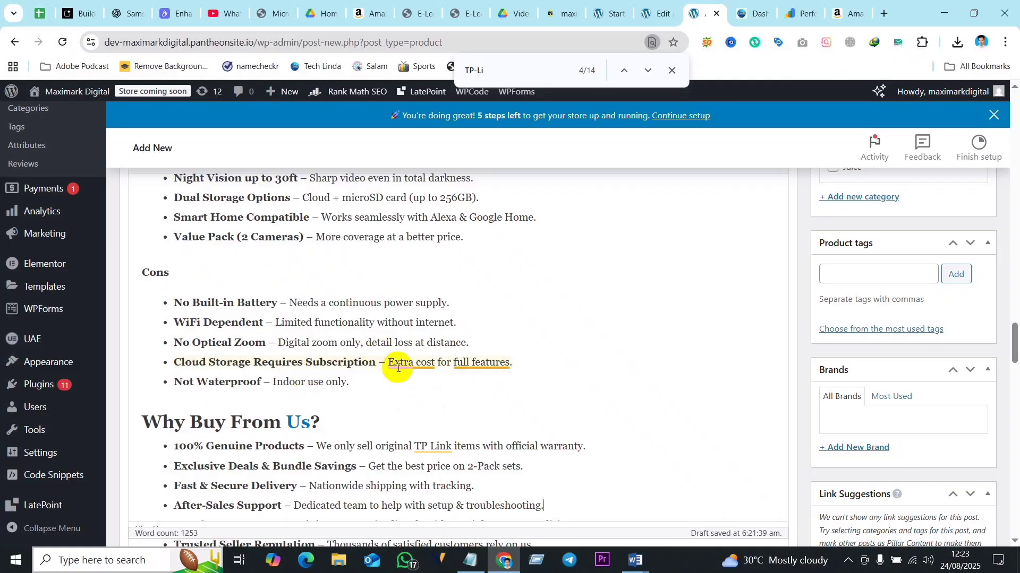
{"action": "left_click", "coordinate": [426, 366]}
{"action": "left_click", "coordinate": [303, 303]}
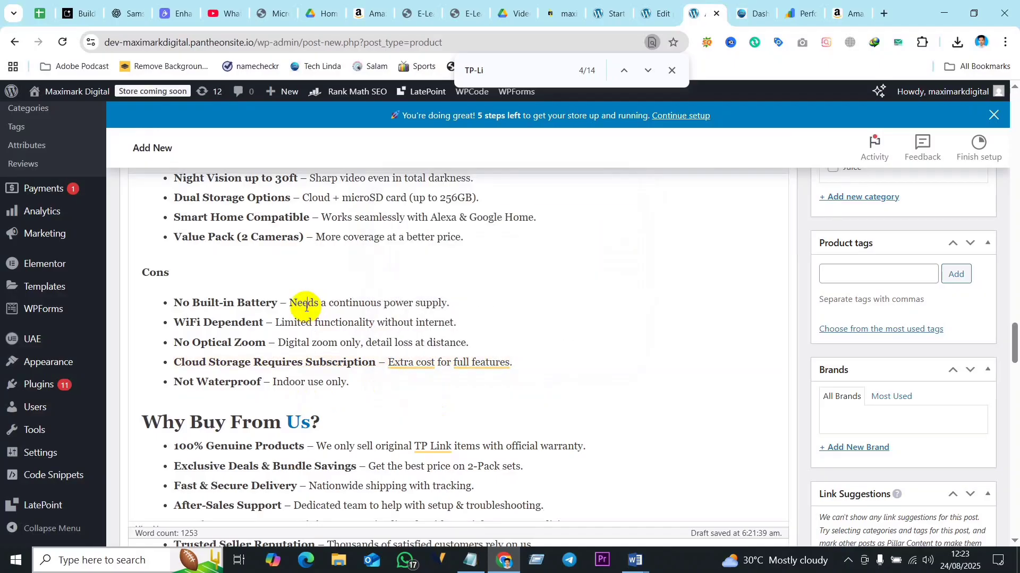
{"action": "scroll", "coordinate": [420, 223], "scroll_direction": "up", "scroll_amount": 3}
{"action": "scroll", "coordinate": [409, 308], "scroll_direction": "down", "scroll_amount": 3}
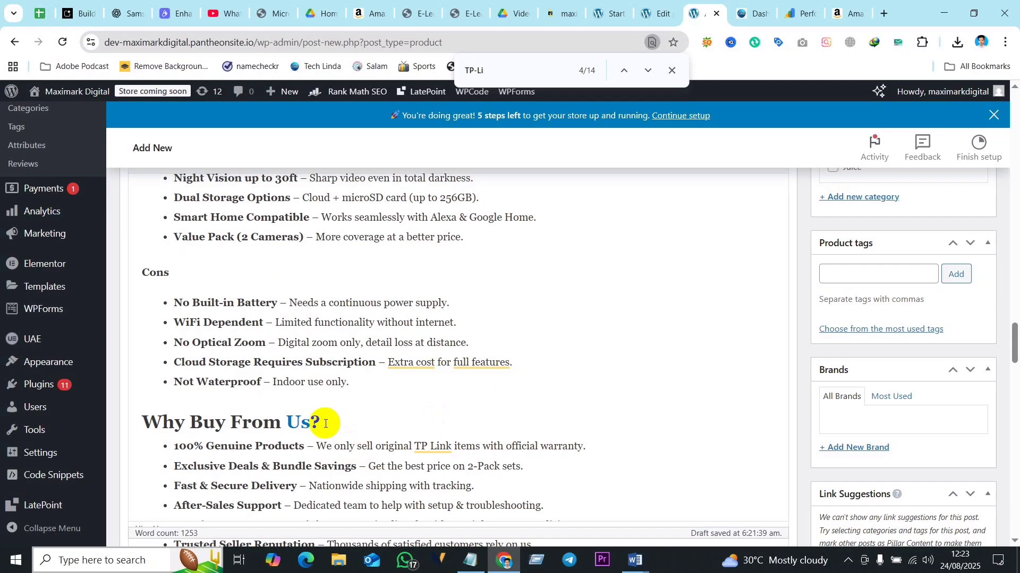
- Review the Additional checks in Rank Math SEO and expand the Title Readability and Content Readability checks
{"action": "scroll", "coordinate": [485, 405], "scroll_direction": "down", "scroll_amount": 10}
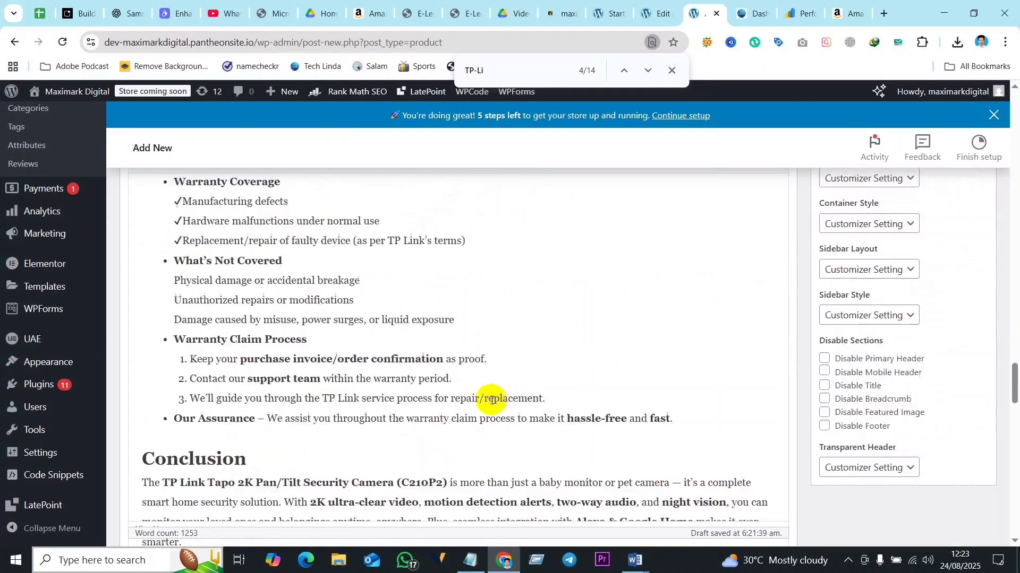
{"action": "scroll", "coordinate": [492, 400], "scroll_direction": "down", "scroll_amount": 4}
{"action": "scroll", "coordinate": [487, 399], "scroll_direction": "down", "scroll_amount": 7}
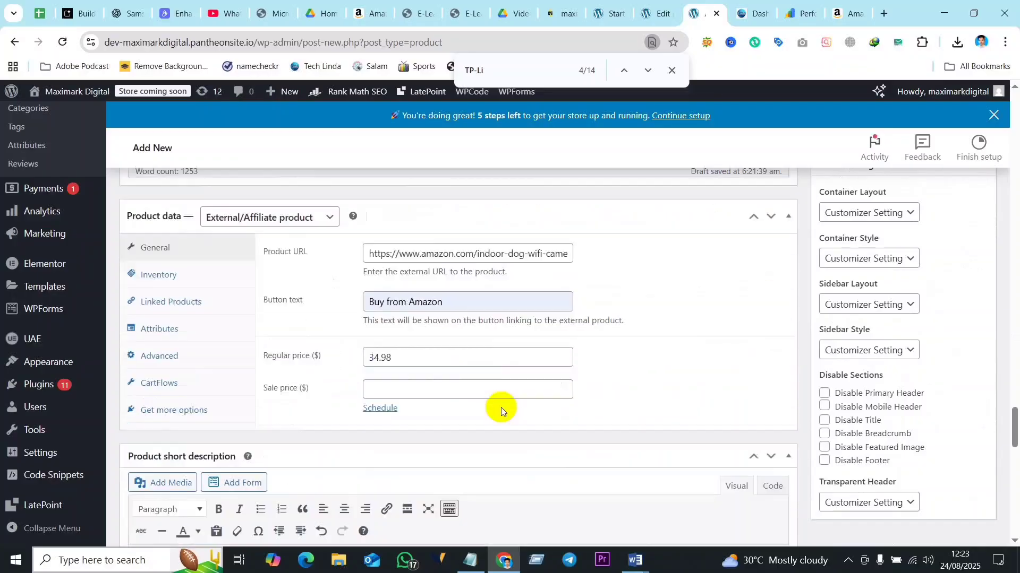
{"action": "scroll", "coordinate": [329, 347], "scroll_direction": "down", "scroll_amount": 9}
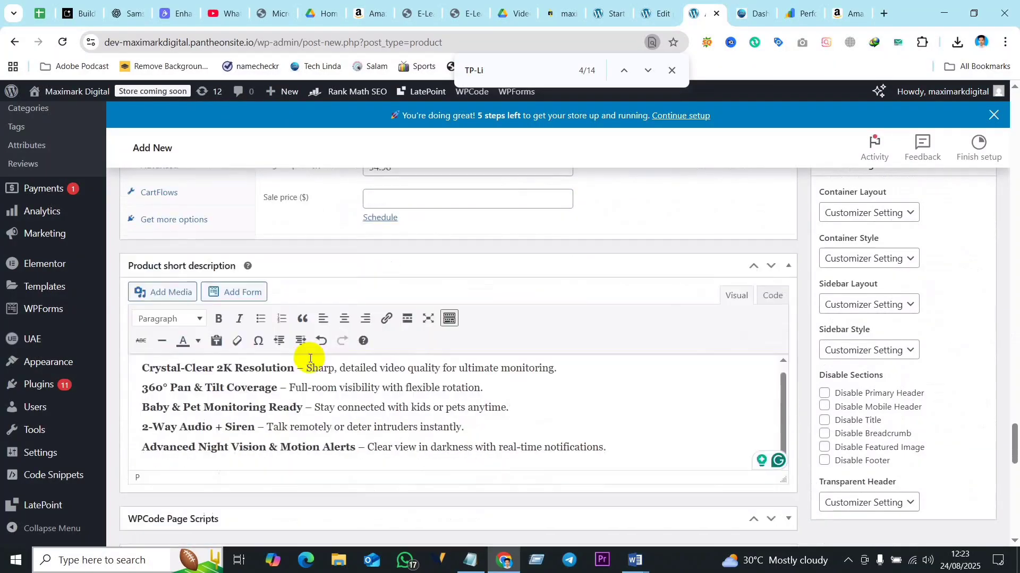
{"action": "scroll", "coordinate": [353, 356], "scroll_direction": "down", "scroll_amount": 8}
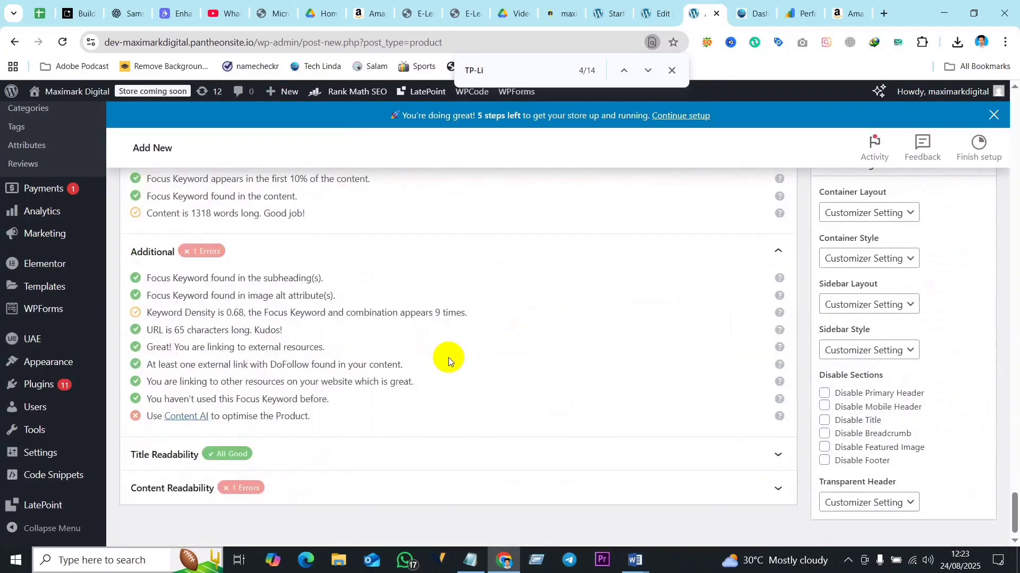
{"action": "scroll", "coordinate": [319, 446], "scroll_direction": "down", "scroll_amount": 1}
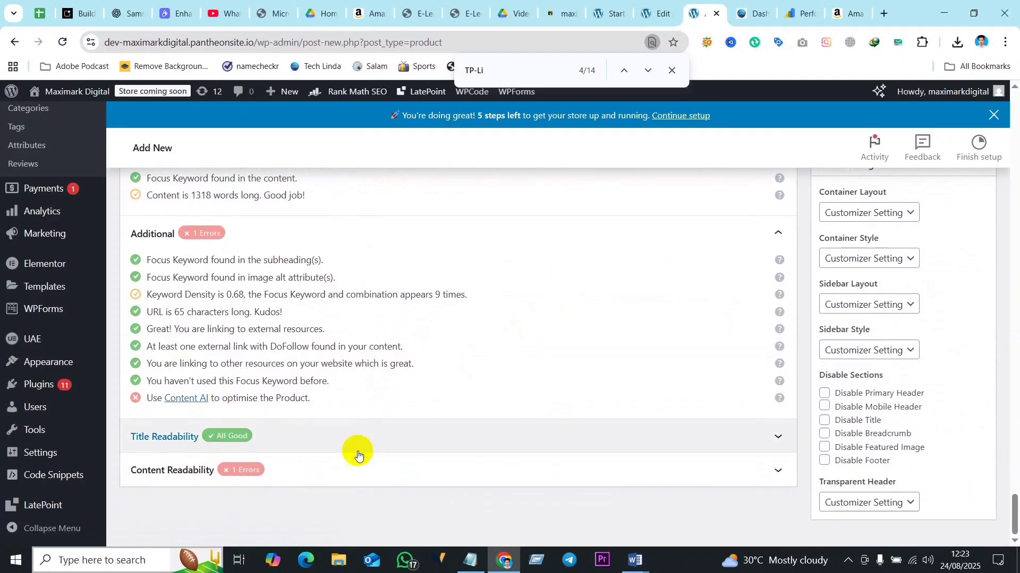
{"action": "left_click", "coordinate": [314, 438]}
{"action": "scroll", "coordinate": [308, 451], "scroll_direction": "down", "scroll_amount": 2}
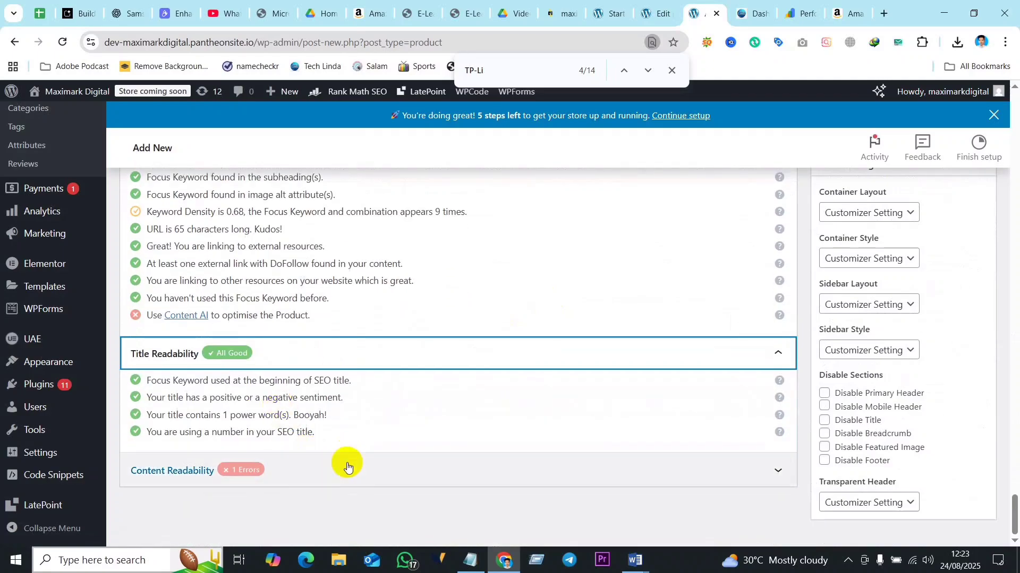
{"action": "left_click", "coordinate": [340, 466]}
{"action": "scroll", "coordinate": [298, 476], "scroll_direction": "down", "scroll_amount": 1}
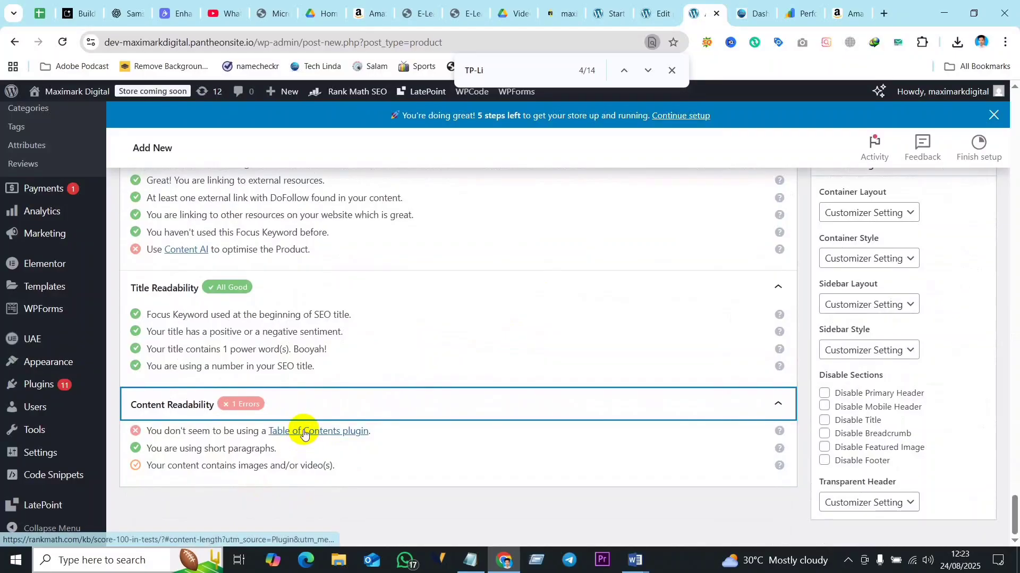
- Examine the Basic SEO checks, including the content length, and the score for the focus keyword "TP Link Tapo"
{"action": "scroll", "coordinate": [175, 441], "scroll_direction": "up", "scroll_amount": 5}
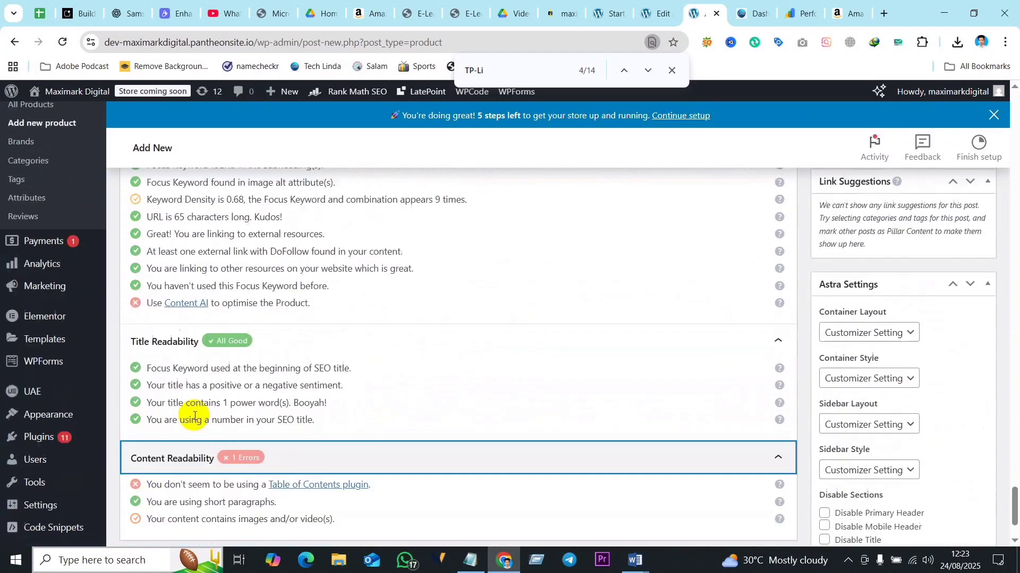
{"action": "scroll", "coordinate": [217, 409], "scroll_direction": "up", "scroll_amount": 2}
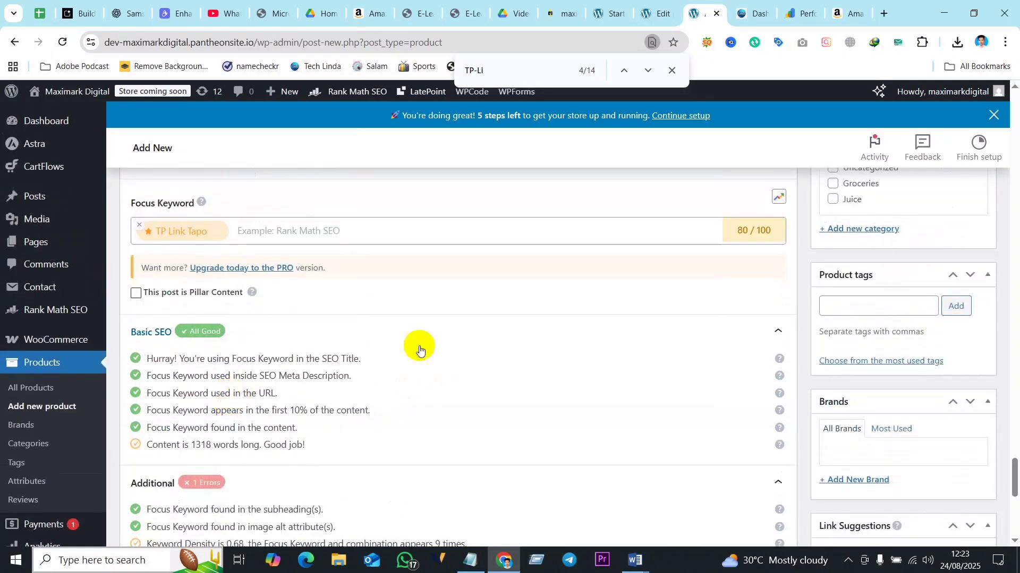
{"action": "left_click_drag", "start_coordinate": [192, 445], "coordinate": [208, 445]}
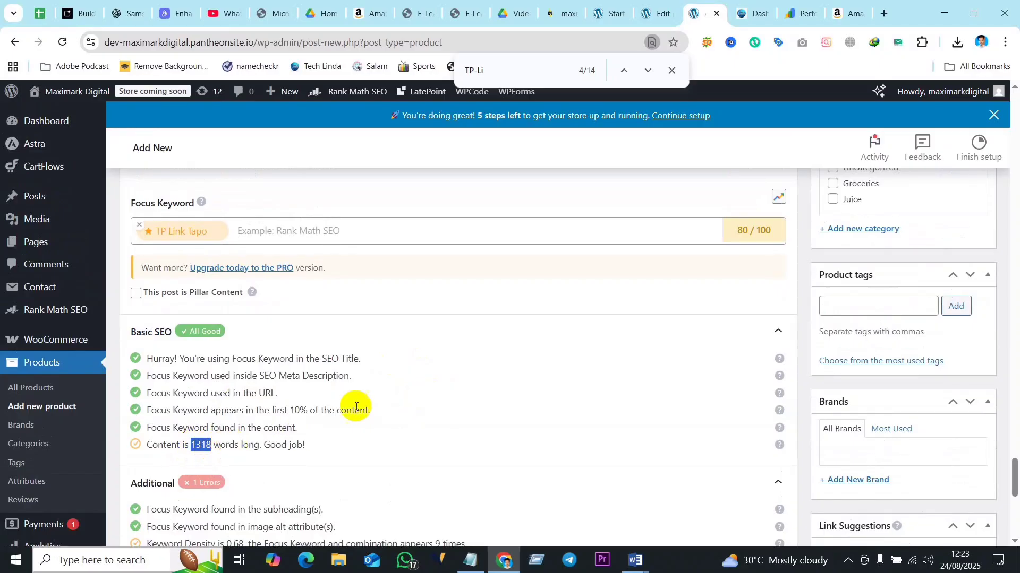
{"action": "left_click", "coordinate": [299, 393]}
{"action": "scroll", "coordinate": [641, 415], "scroll_direction": "up", "scroll_amount": 4}
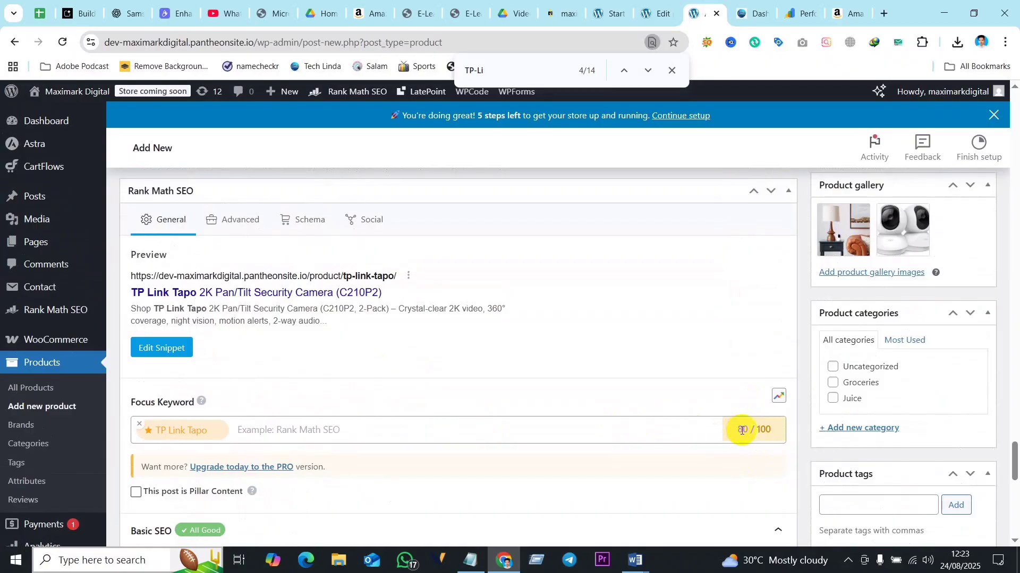
- Examine the keyword density check in Rank Math's Additional section and return to the focus keyword field
{"action": "scroll", "coordinate": [604, 409], "scroll_direction": "down", "scroll_amount": 5}
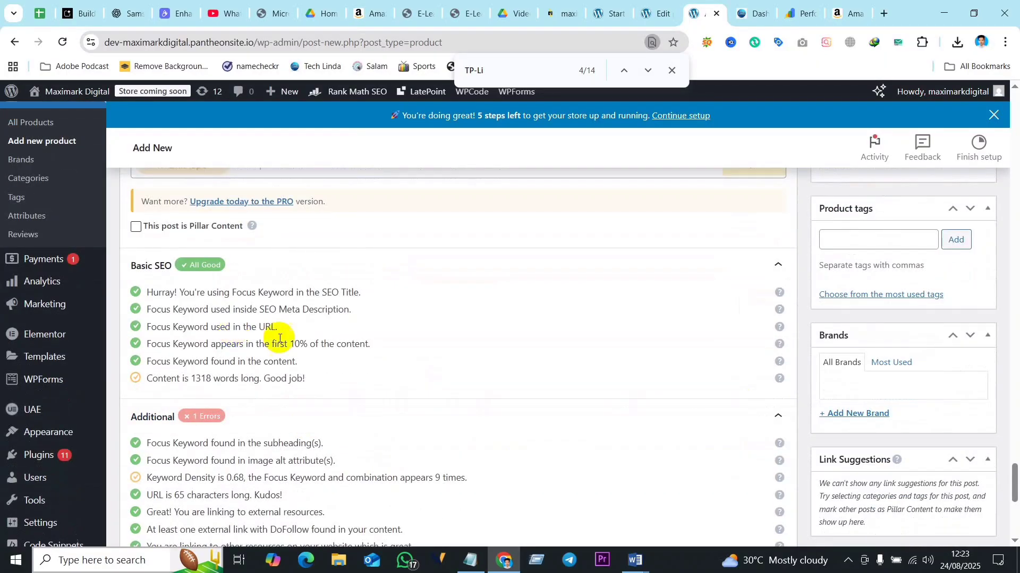
{"action": "scroll", "coordinate": [286, 410], "scroll_direction": "down", "scroll_amount": 1}
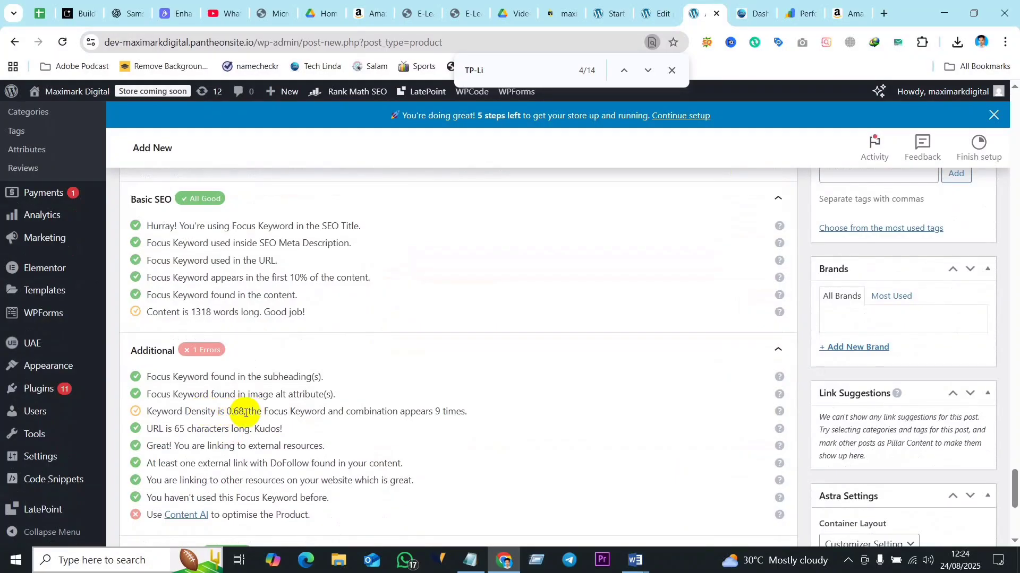
{"action": "scroll", "coordinate": [260, 411], "scroll_direction": "up", "scroll_amount": 5}
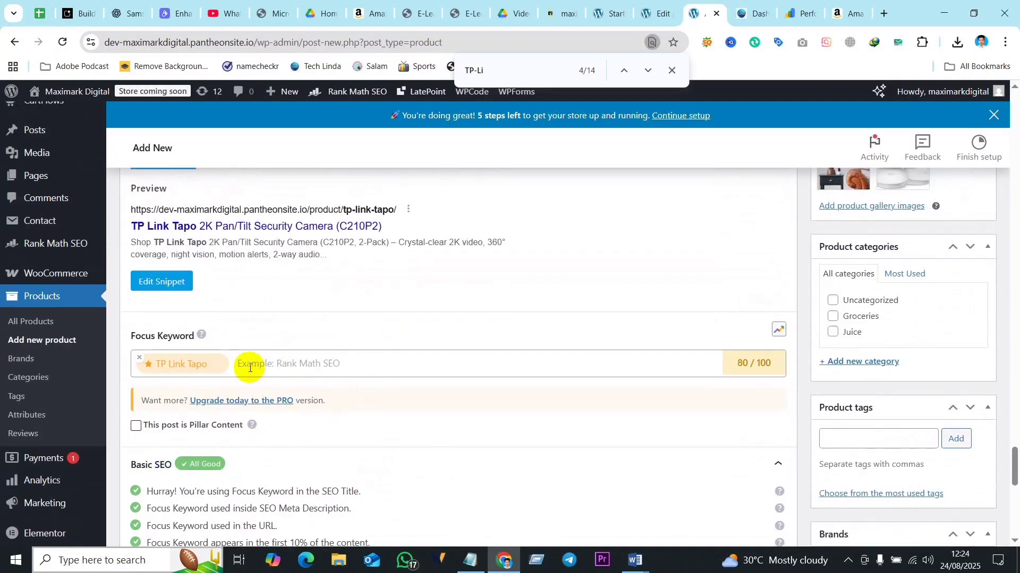
{"action": "left_click", "coordinate": [257, 362]}
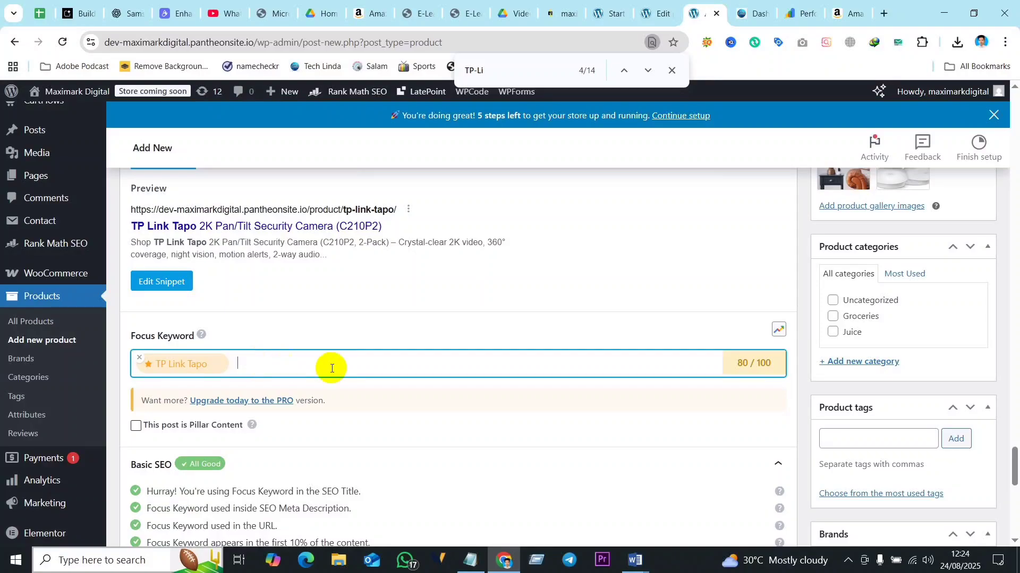
- Rename the "Conclusion" heading in the product description to "Final Discussion of TP Link Tapo 2K Pan", copying the product phrase from the paragraph below it
{"action": "scroll", "coordinate": [357, 255], "scroll_direction": "up", "scroll_amount": 15}
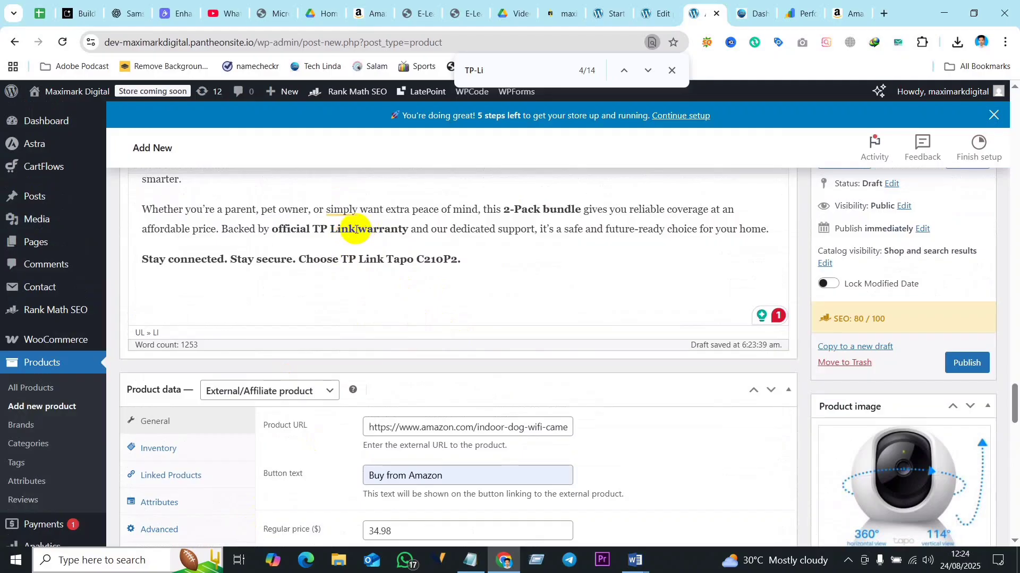
{"action": "scroll", "coordinate": [354, 233], "scroll_direction": "up", "scroll_amount": 3}
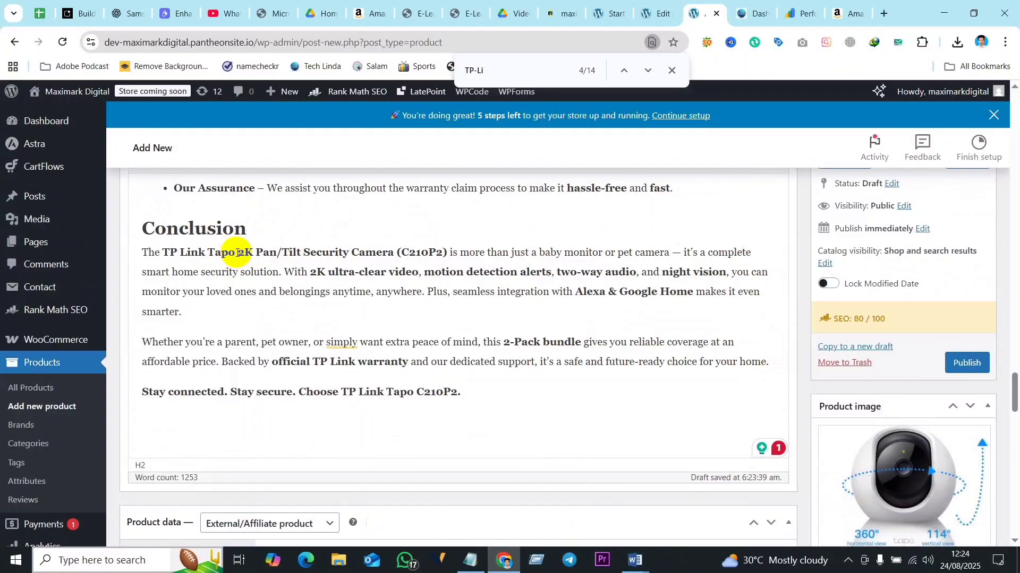
{"action": "left_click_drag", "start_coordinate": [275, 252], "coordinate": [160, 254]}
{"action": "key", "text": "ctrl+c"}
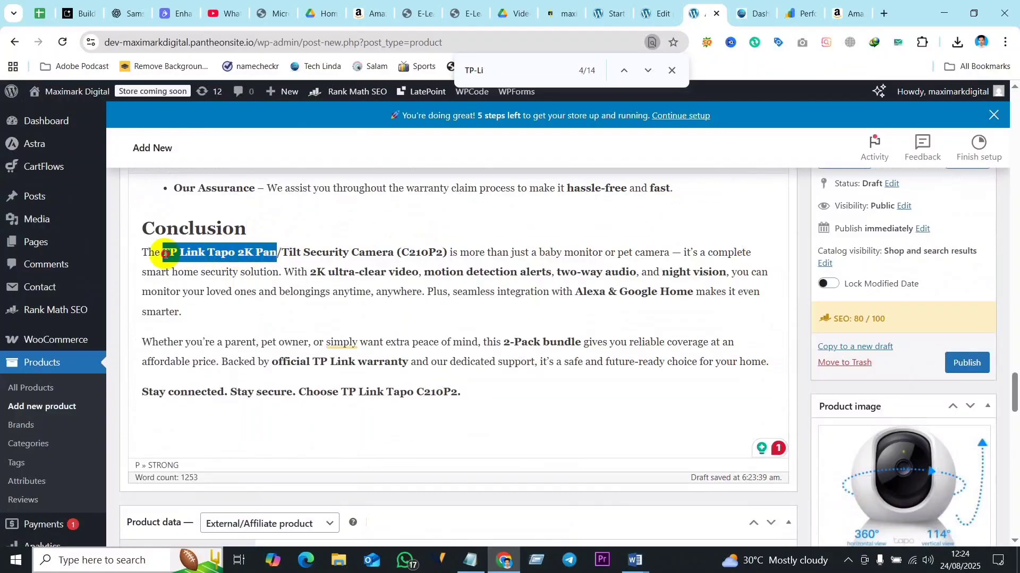
{"action": "left_click", "coordinate": [257, 234]}
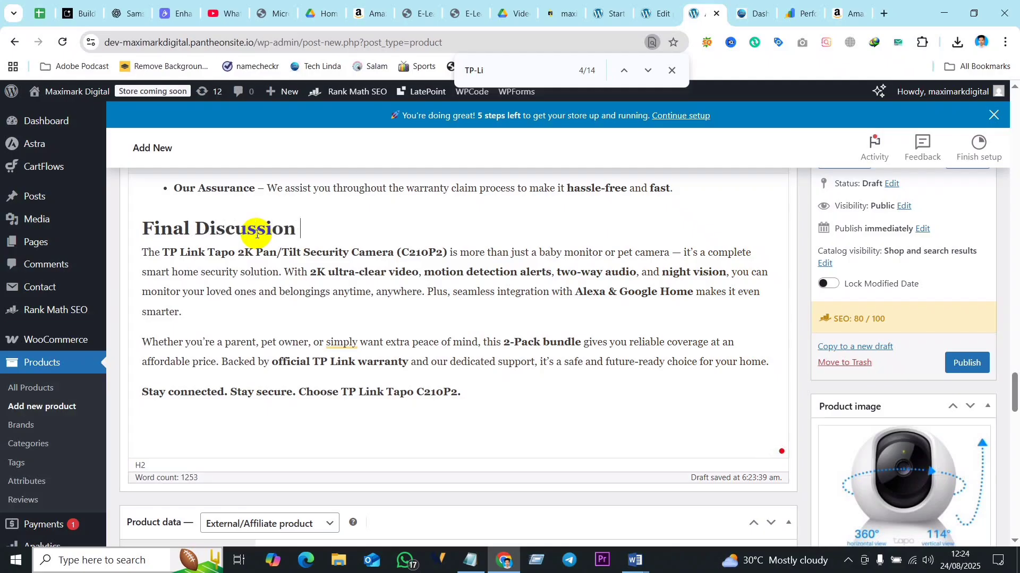
{"action": "key", "text": "ctrl+v"}
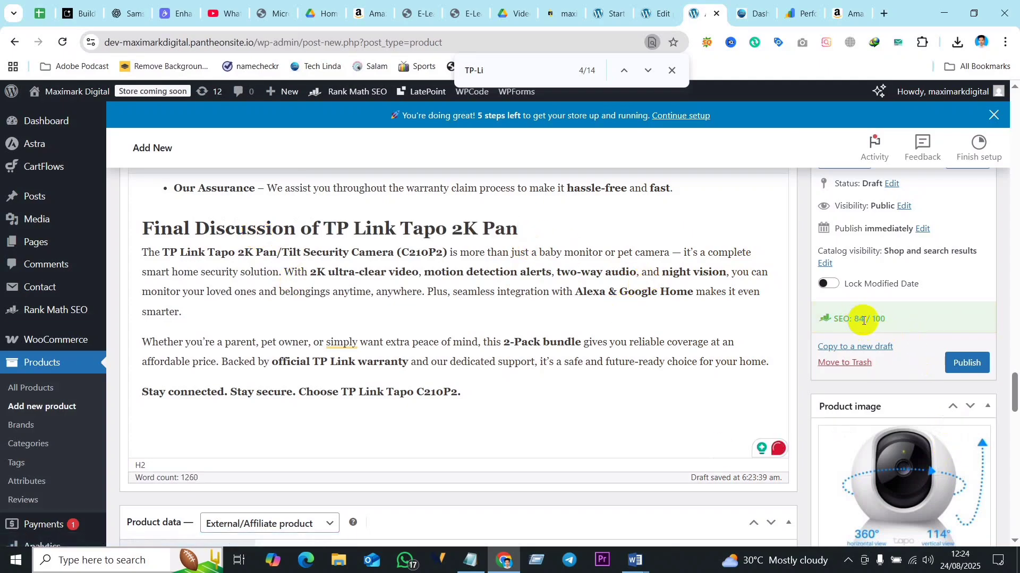
- Replace the word "Product" in the "Product Warranty Policy" heading with "TP Link Tapo 2K Pan"
{"action": "scroll", "coordinate": [380, 308], "scroll_direction": "up", "scroll_amount": 4}
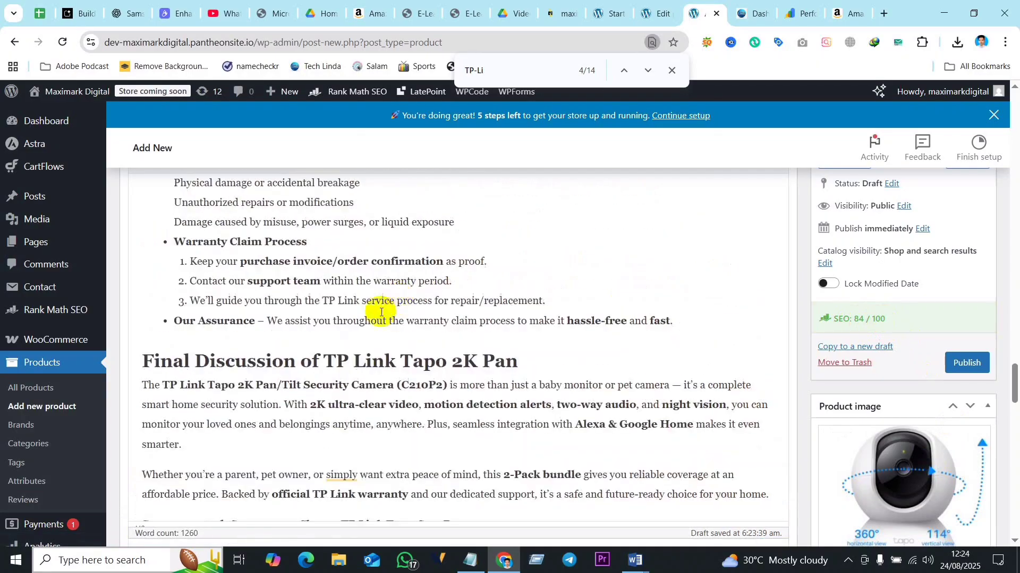
{"action": "scroll", "coordinate": [319, 325], "scroll_direction": "up", "scroll_amount": 4}
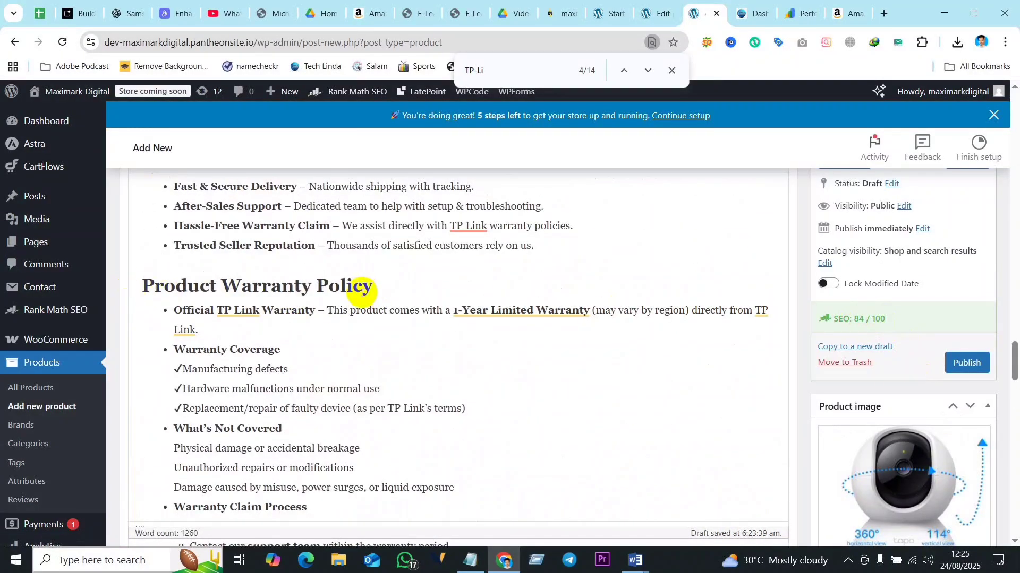
{"action": "left_click_drag", "start_coordinate": [217, 285], "coordinate": [137, 287]}
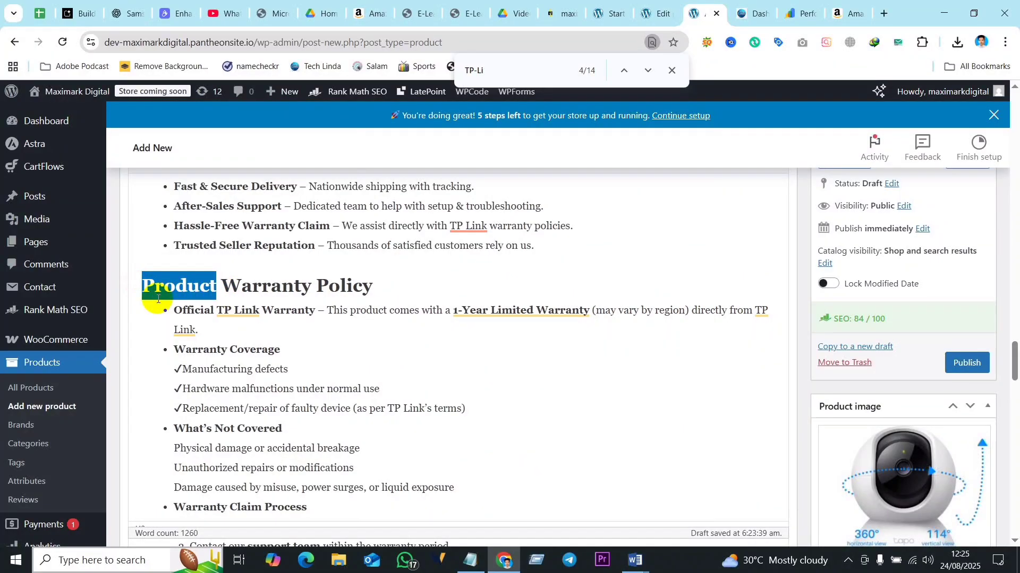
{"action": "key", "text": "ctrl+v"}
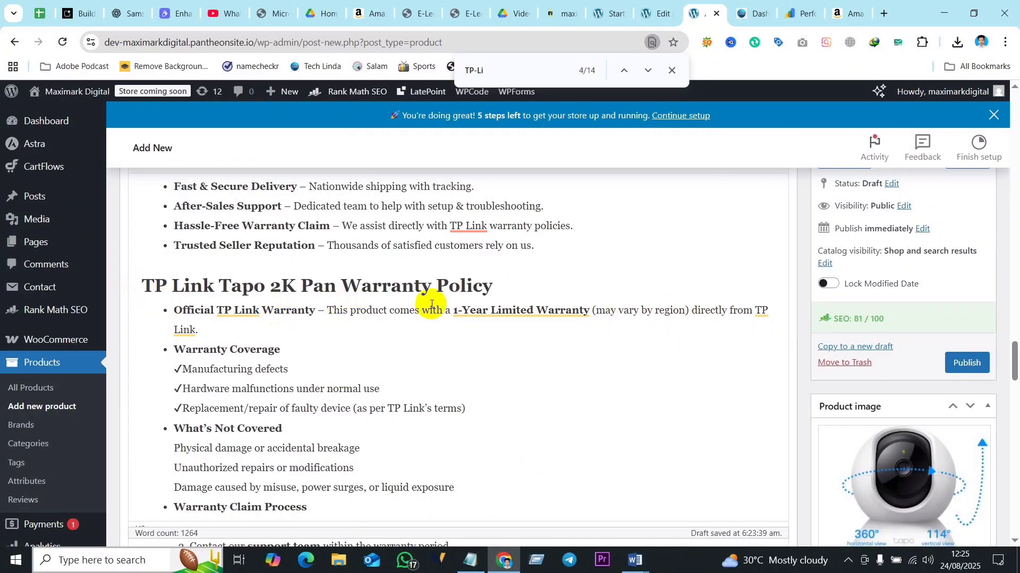
- Try inserting "TP Link Tapo 2K Pan" after "Buy" in the "Why Buy From Us?" heading, and remove it again
{"action": "scroll", "coordinate": [239, 364], "scroll_direction": "up", "scroll_amount": 4}
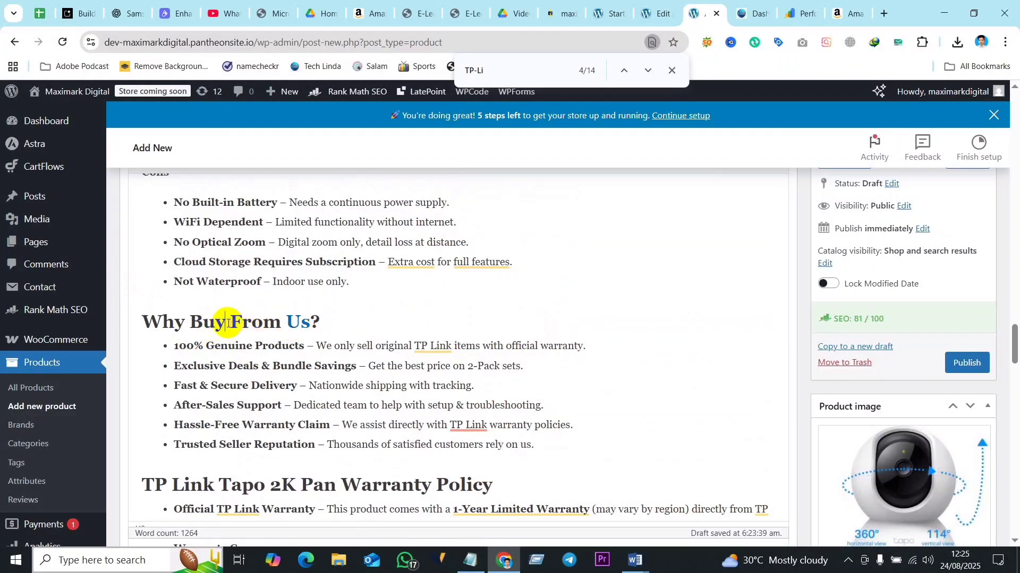
{"action": "key", "text": "ctrl+v"}
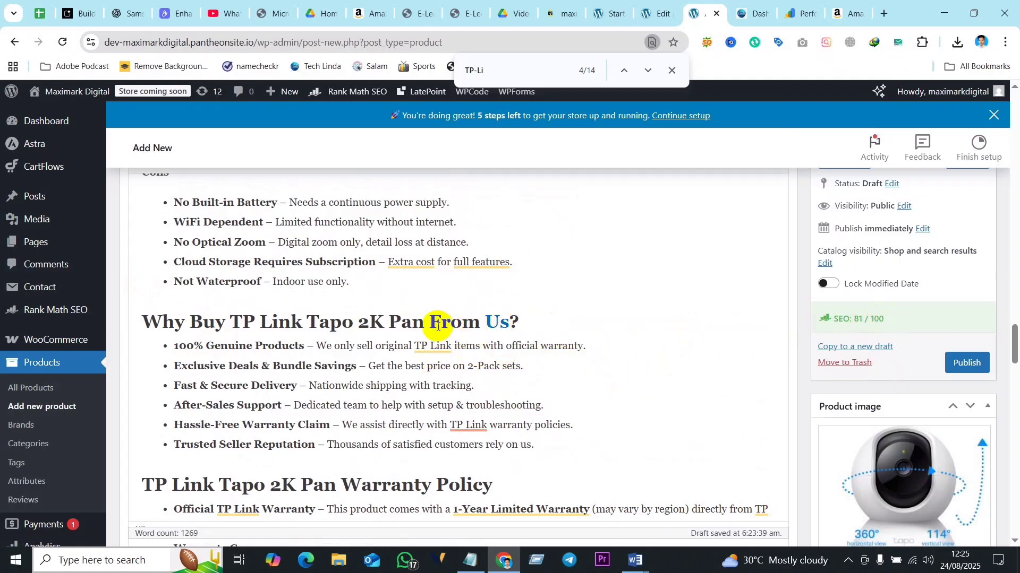
{"action": "left_click_drag", "start_coordinate": [424, 323], "coordinate": [234, 318]}
{"action": "key", "text": "ctrl+c"}
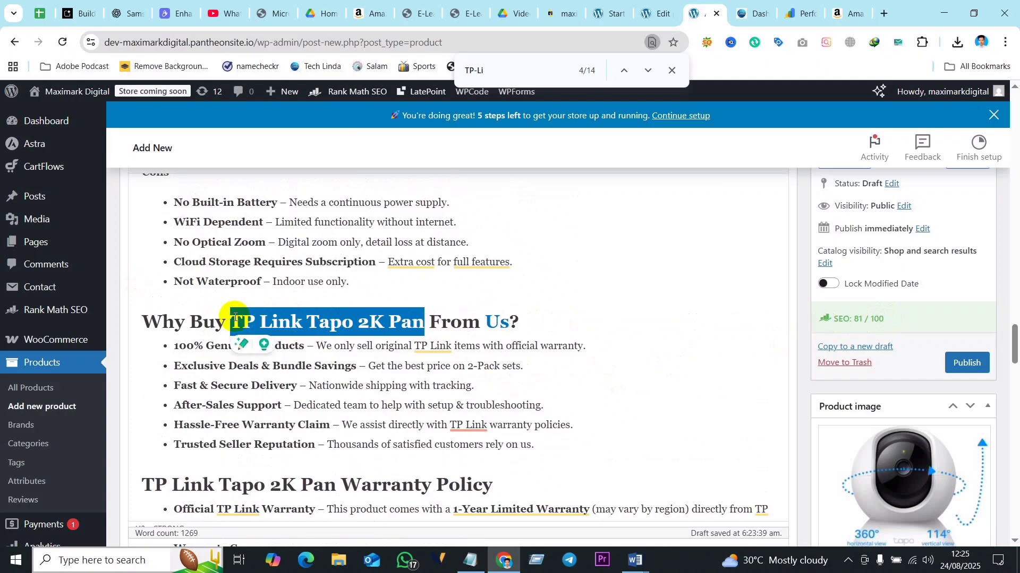
{"action": "key", "text": "BackSpace"}
{"action": "key", "text": "BackSpace"}
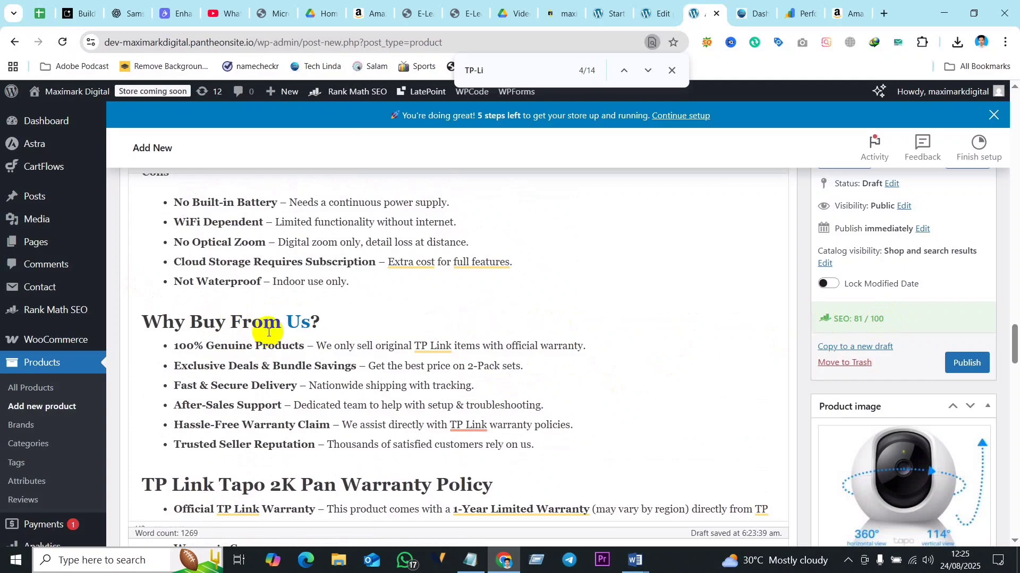
- Remove "TP Link Tapo 2K Pan" from the warranty heading so that it reads "Warranty Policy"
{"action": "scroll", "coordinate": [428, 410], "scroll_direction": "down", "scroll_amount": 4}
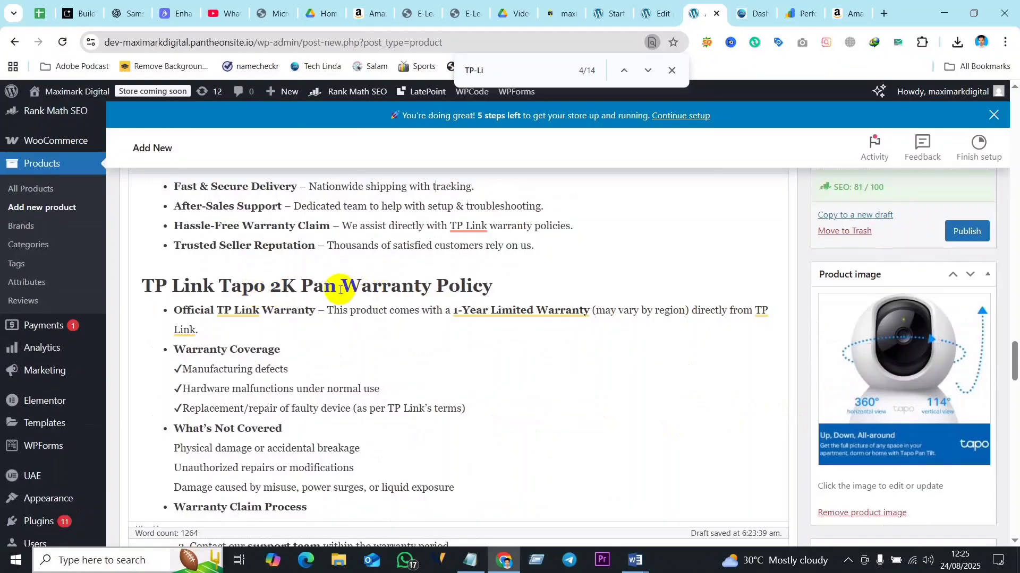
{"action": "left_click_drag", "start_coordinate": [336, 286], "coordinate": [175, 286]}
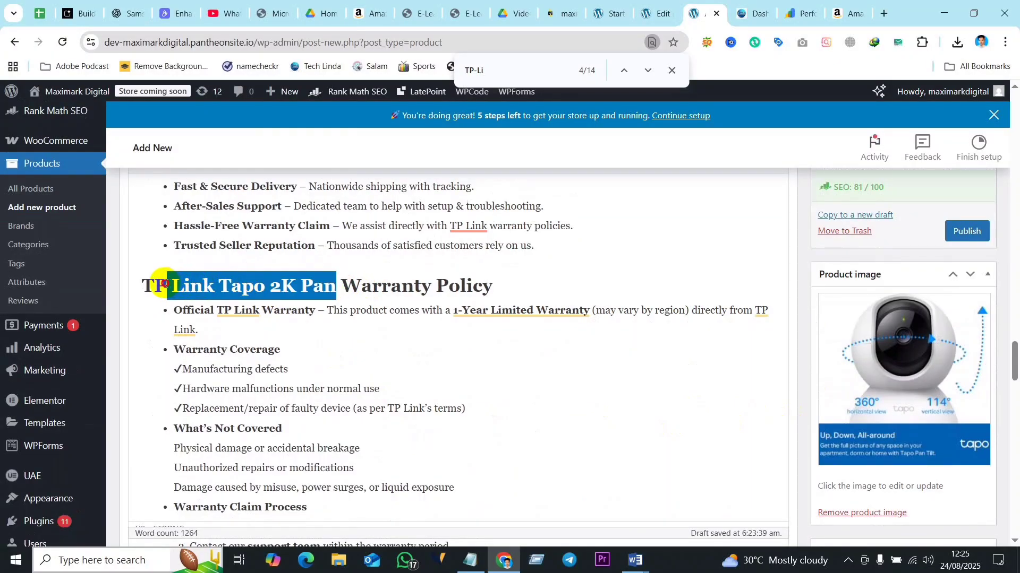
{"action": "mouse_move", "coordinate": [160, 284]}
{"action": "left_mouse_down"}
{"action": "mouse_move", "coordinate": [168, 285]}
{"action": "mouse_move", "coordinate": [151, 284]}
{"action": "left_mouse_up"}
{"action": "key", "text": "BackSpace"}
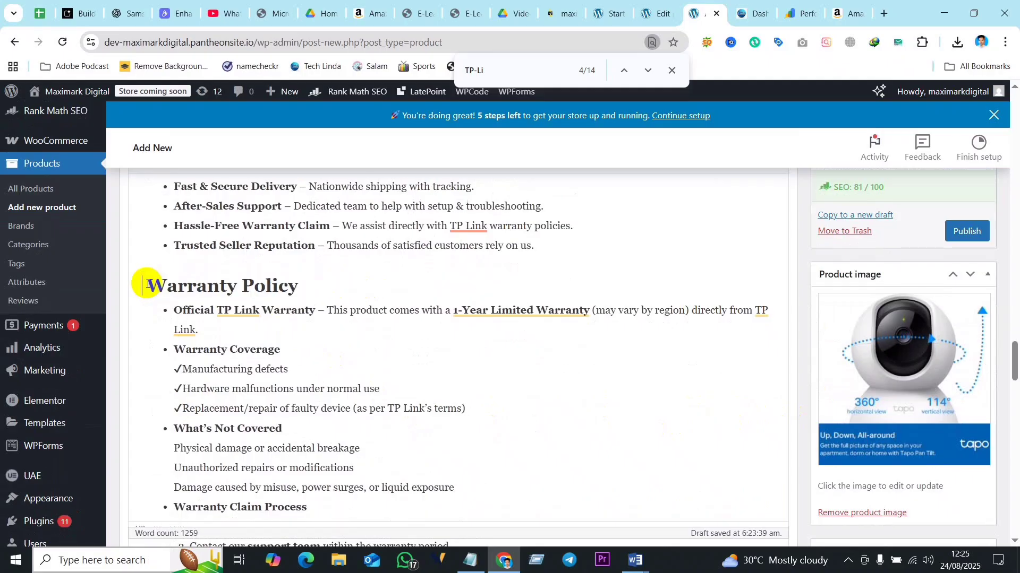
{"action": "key", "text": "Delete"}
- Check the keyword density in Rank Math, insert "TP Link Tapo 2K Pan" before the "Warranty Policy" heading and accept the "Pan Warranty" spelling correction
{"action": "scroll", "coordinate": [737, 354], "scroll_direction": "up", "scroll_amount": 5}
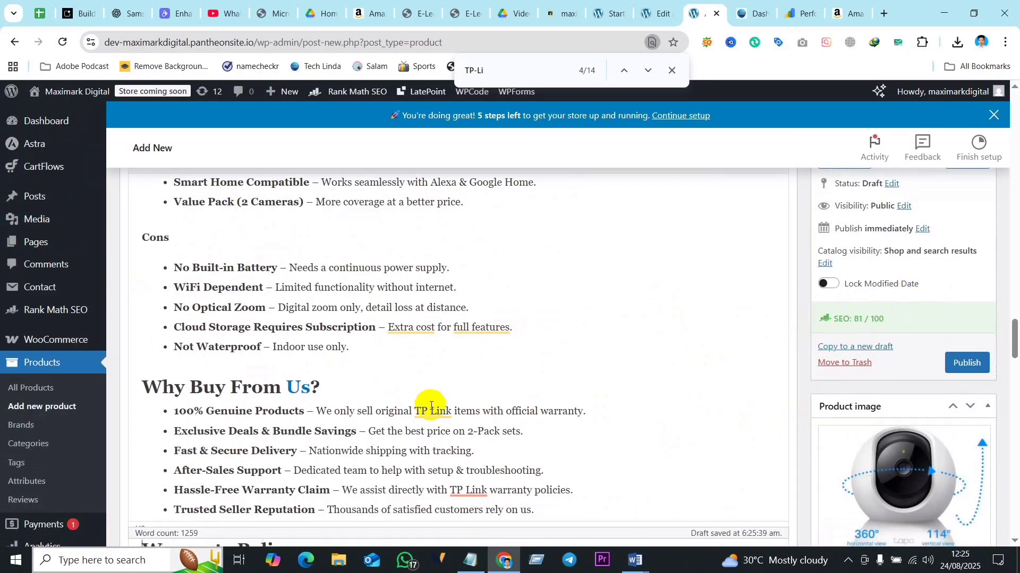
{"action": "scroll", "coordinate": [425, 414], "scroll_direction": "down", "scroll_amount": 15}
{"action": "scroll", "coordinate": [336, 412], "scroll_direction": "down", "scroll_amount": 10}
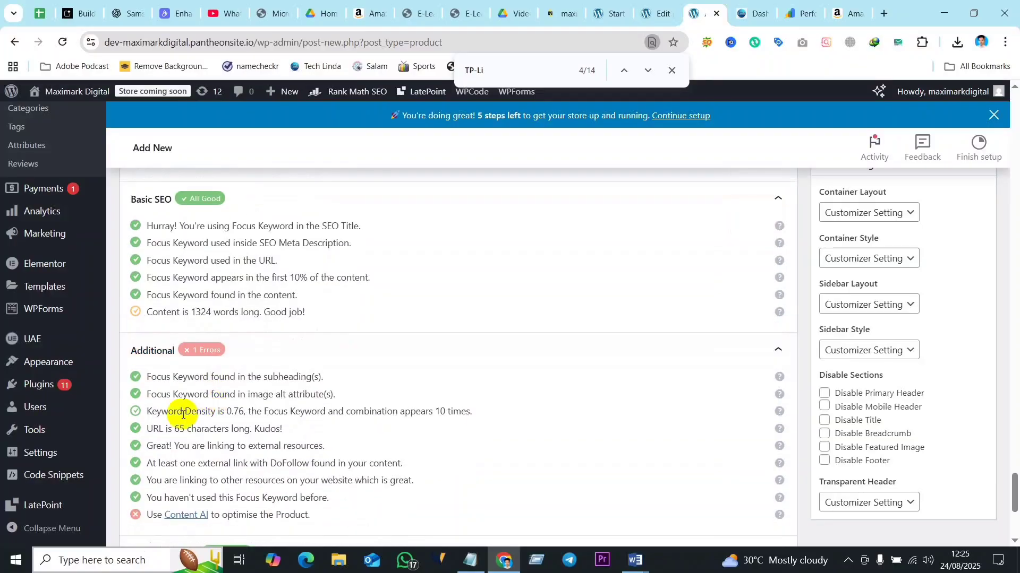
{"action": "scroll", "coordinate": [260, 413], "scroll_direction": "up", "scroll_amount": 5}
{"action": "scroll", "coordinate": [272, 420], "scroll_direction": "up", "scroll_amount": 15}
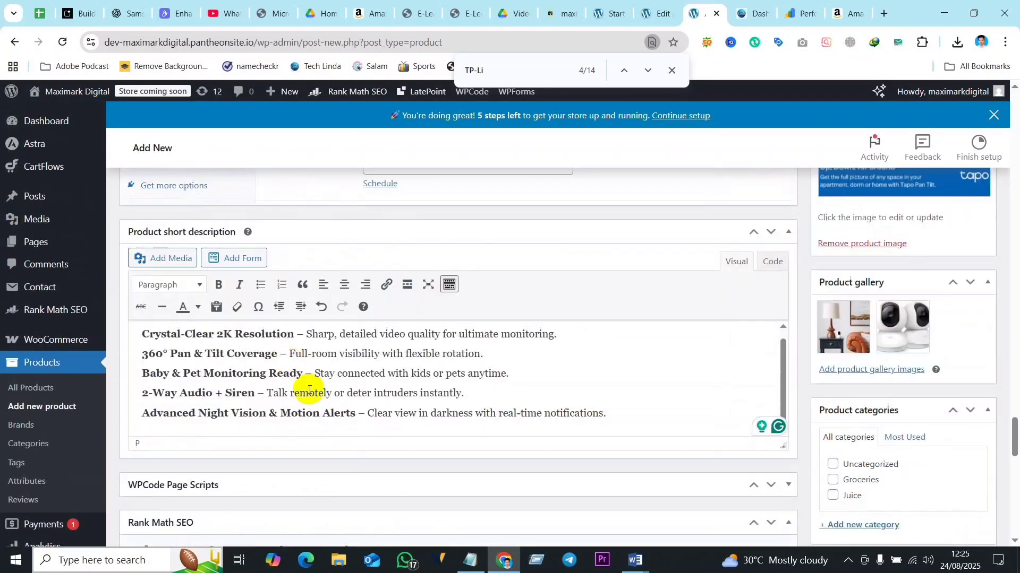
{"action": "scroll", "coordinate": [272, 395], "scroll_direction": "up", "scroll_amount": 4}
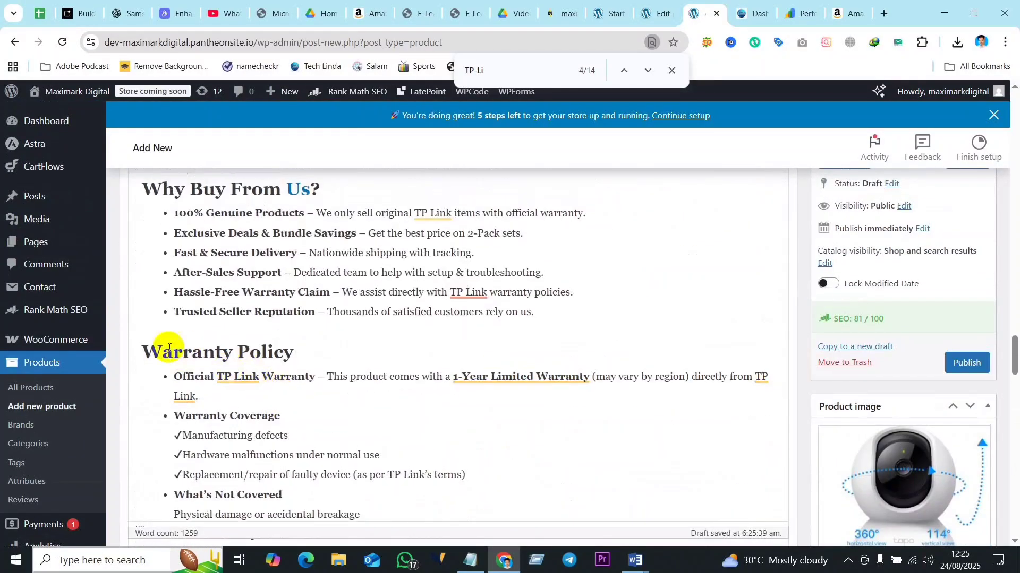
{"action": "left_click", "coordinate": [143, 352]}
{"action": "key", "text": "ctrl+v"}
{"action": "right_click", "coordinate": [369, 345]}
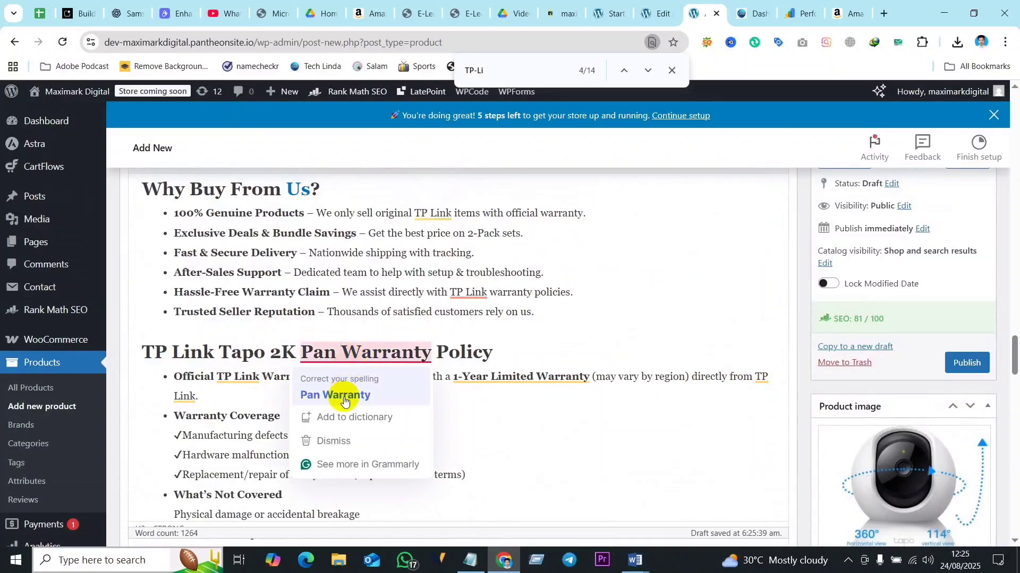
{"action": "left_click", "coordinate": [340, 394]}
- Insert "TP Link Tapo 2K Pan" at the start of the "Why Buy From Us?" heading
{"action": "scroll", "coordinate": [339, 399], "scroll_direction": "up", "scroll_amount": 3}
{"action": "left_click", "coordinate": [141, 322]}
{"action": "key", "text": "ctrl+v"}
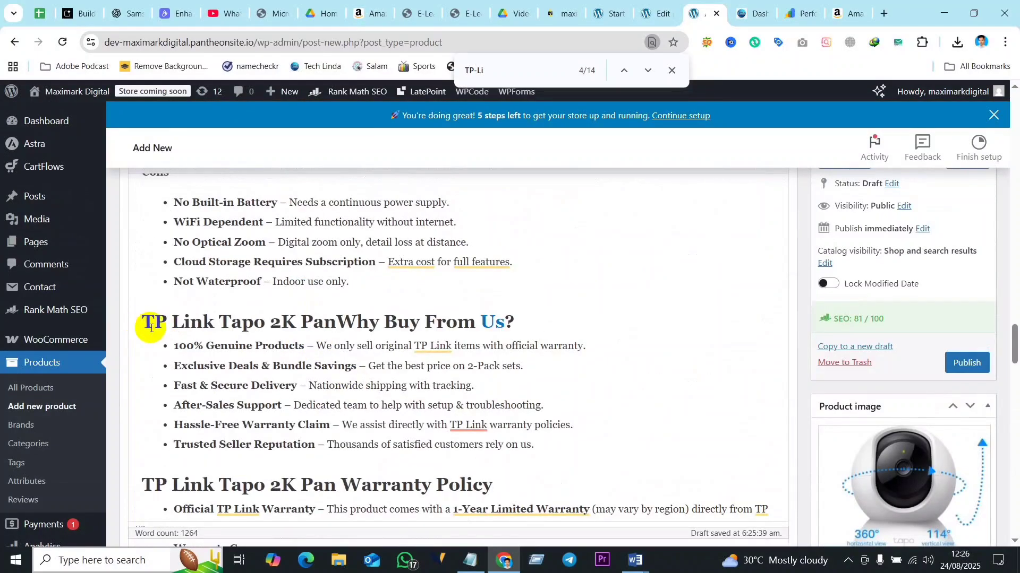
- Format the "Cons" and "Pros" labels in the product description as headings
{"action": "scroll", "coordinate": [340, 320], "scroll_direction": "up", "scroll_amount": 3}
{"action": "double_click", "coordinate": [142, 376]}
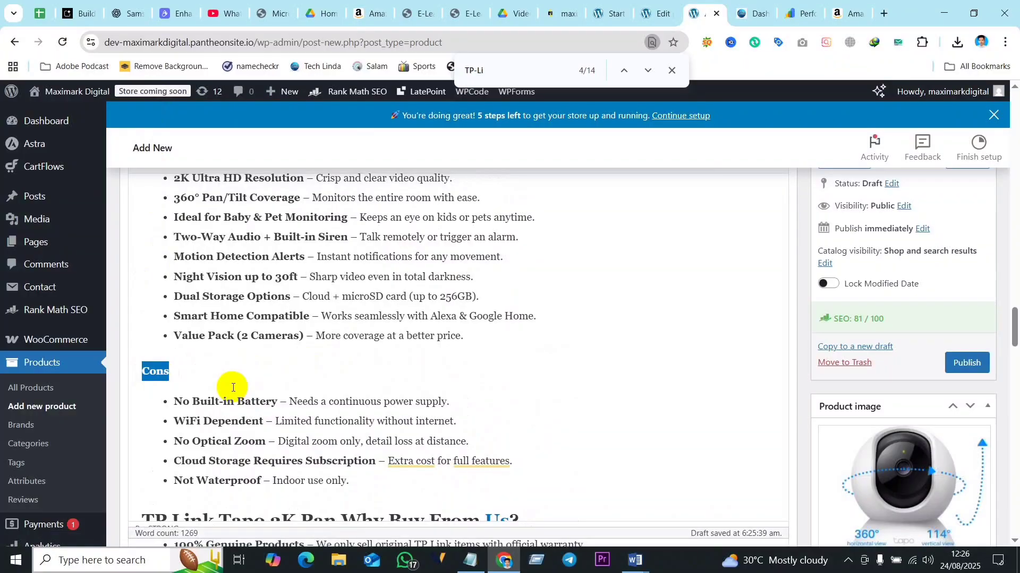
{"action": "scroll", "coordinate": [236, 318], "scroll_direction": "up", "scroll_amount": 3}
{"action": "double_click", "coordinate": [152, 348]}
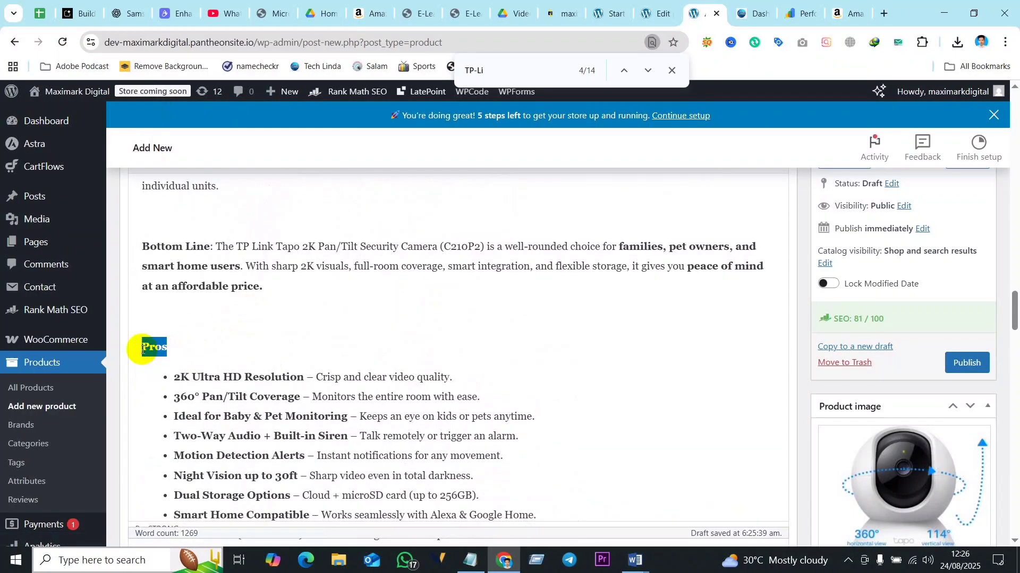
- Select the "Value Pack – 2 Cameras Included" heading and compare it with the neighbouring Smart Home Integration and Pros headings
{"action": "scroll", "coordinate": [239, 340], "scroll_direction": "up", "scroll_amount": 3}
{"action": "left_click_drag", "start_coordinate": [425, 323], "coordinate": [142, 322]}
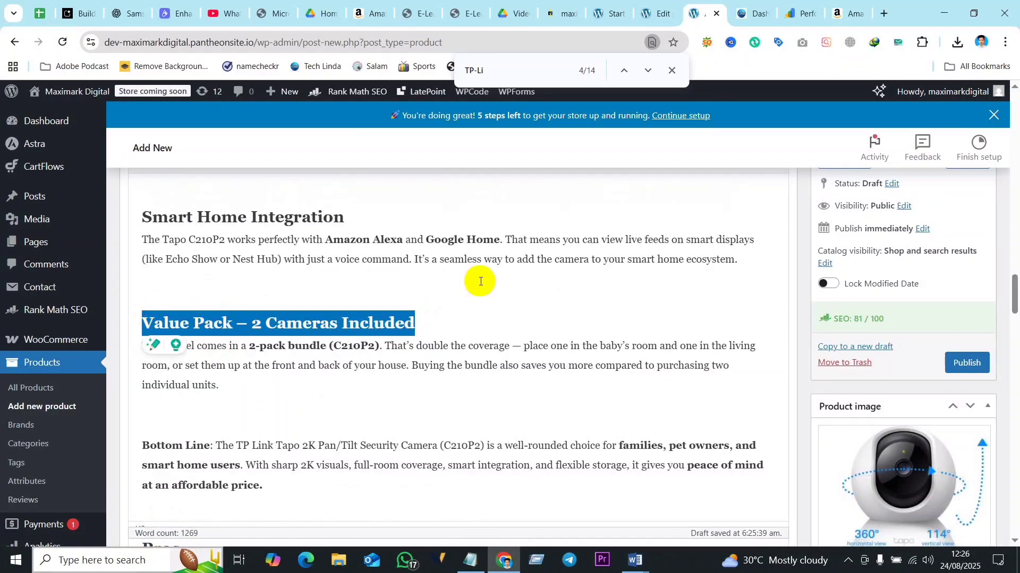
{"action": "scroll", "coordinate": [282, 400], "scroll_direction": "down", "scroll_amount": 2}
{"action": "scroll", "coordinate": [257, 387], "scroll_direction": "up", "scroll_amount": 2}
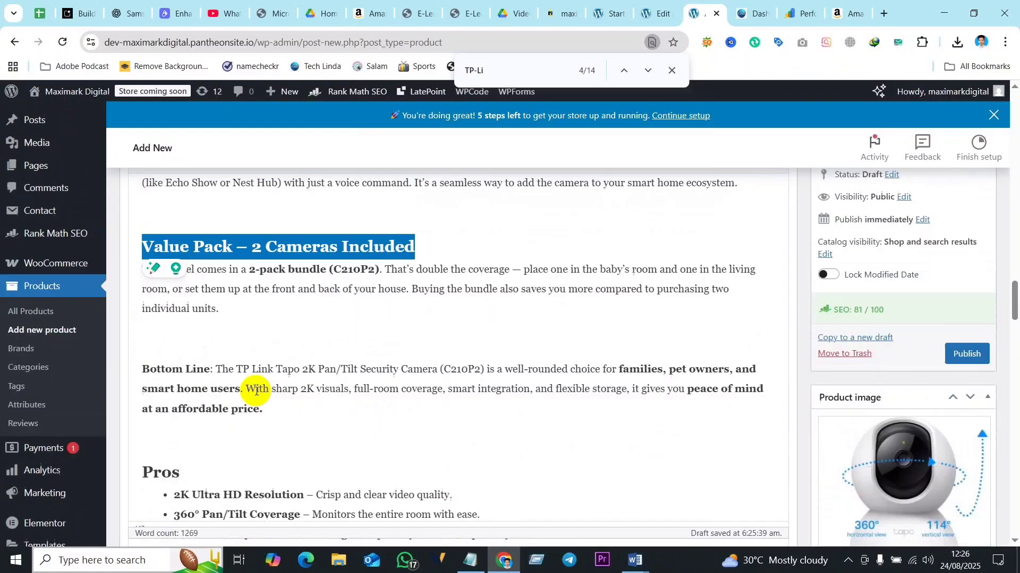
{"action": "key", "text": "alt+shift+4"}
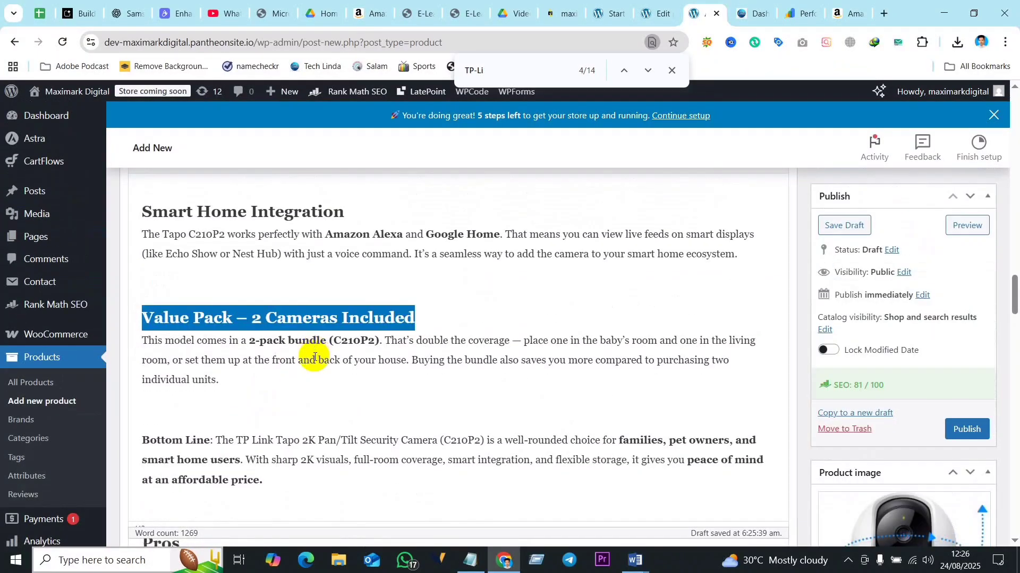
- Remove the empty line above the main title heading at the start of the product description
{"action": "scroll", "coordinate": [314, 357], "scroll_direction": "up", "scroll_amount": 10}
{"action": "scroll", "coordinate": [265, 471], "scroll_direction": "up", "scroll_amount": 8}
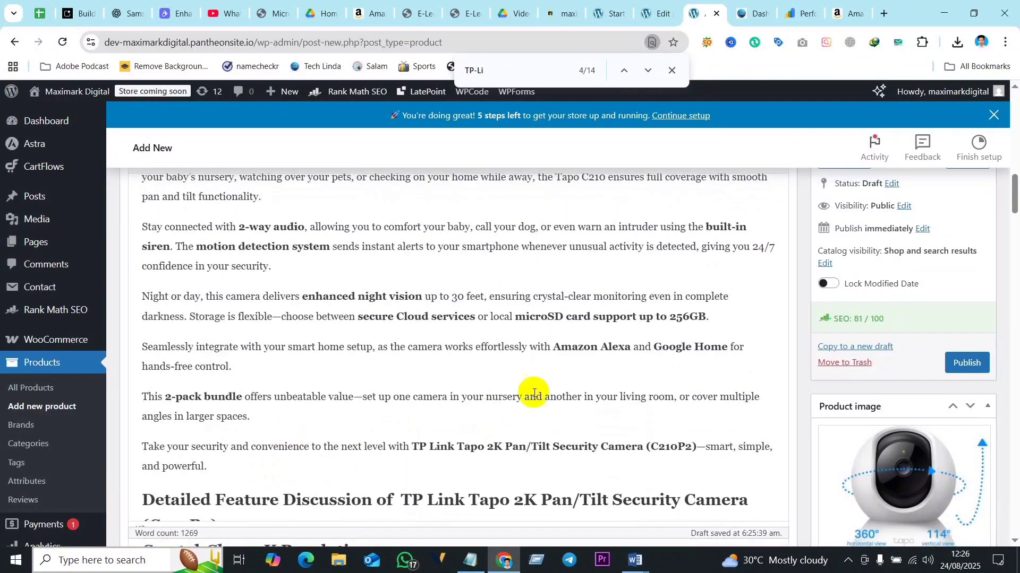
{"action": "scroll", "coordinate": [263, 382], "scroll_direction": "up", "scroll_amount": 10}
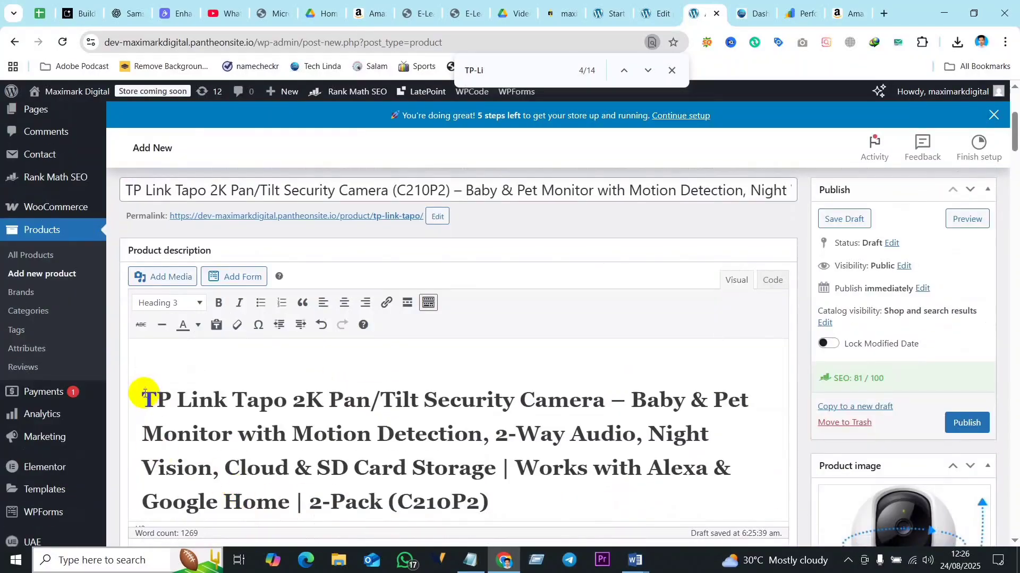
{"action": "left_click", "coordinate": [144, 393]}
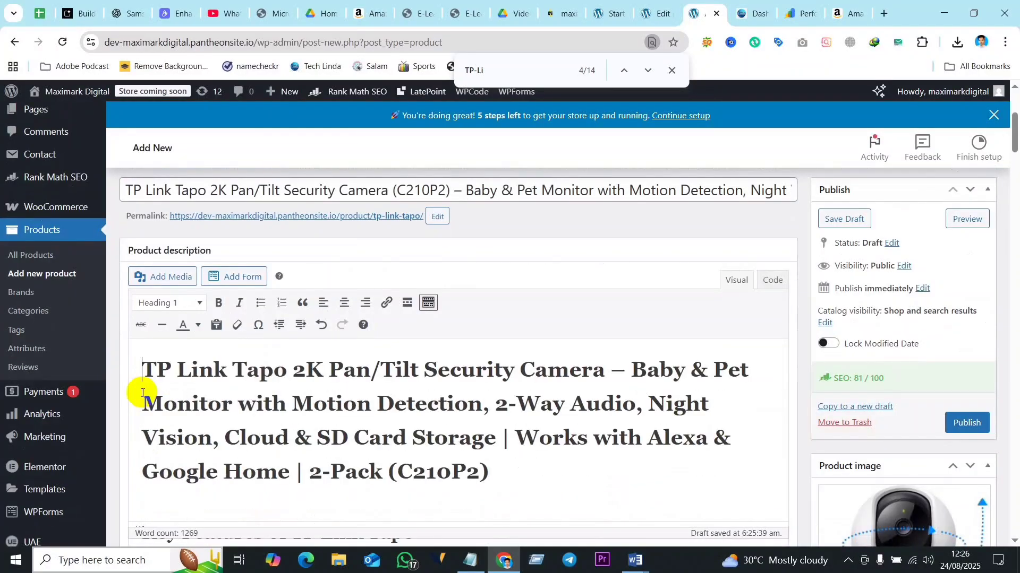
{"action": "scroll", "coordinate": [531, 419], "scroll_direction": "up", "scroll_amount": 4}
{"action": "scroll", "coordinate": [430, 388], "scroll_direction": "down", "scroll_amount": 12}
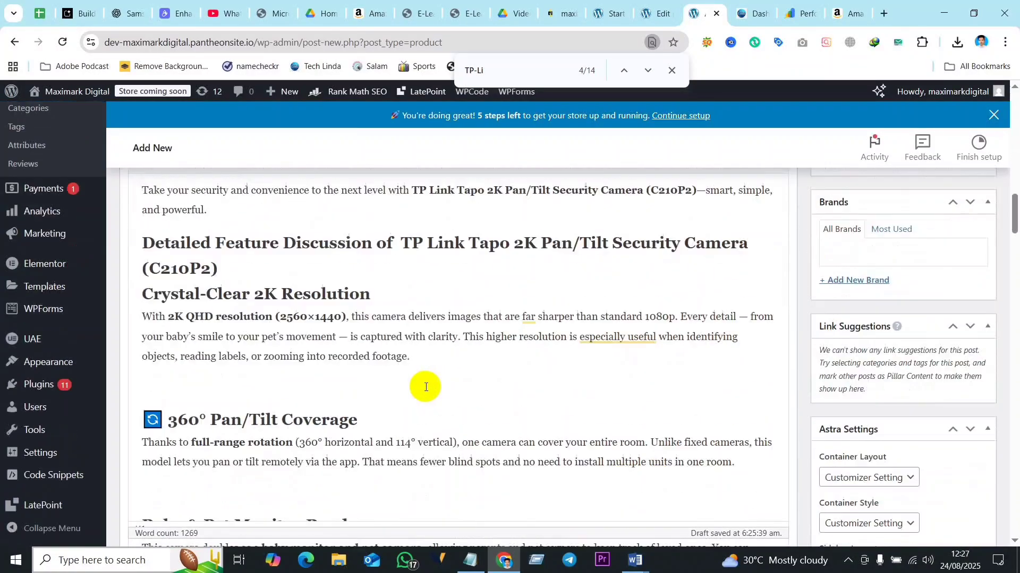
- Remove the empty lines between the detailed feature sections of the product description, including the one above "Value Pack – 2 Cameras Included"
{"action": "scroll", "coordinate": [358, 356], "scroll_direction": "down", "scroll_amount": 3}
{"action": "scroll", "coordinate": [159, 292], "scroll_direction": "down", "scroll_amount": 8}
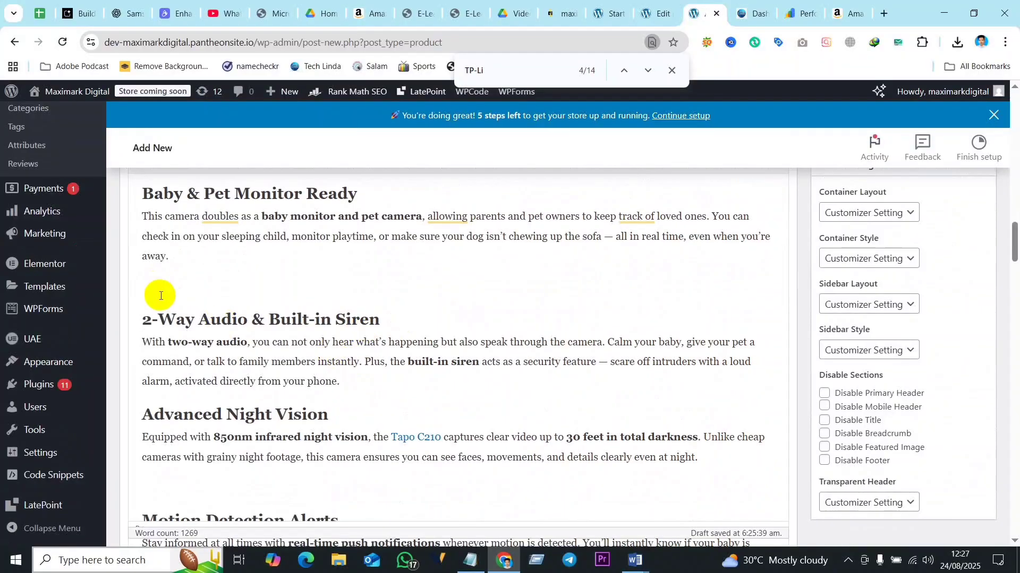
{"action": "left_click", "coordinate": [207, 383]}
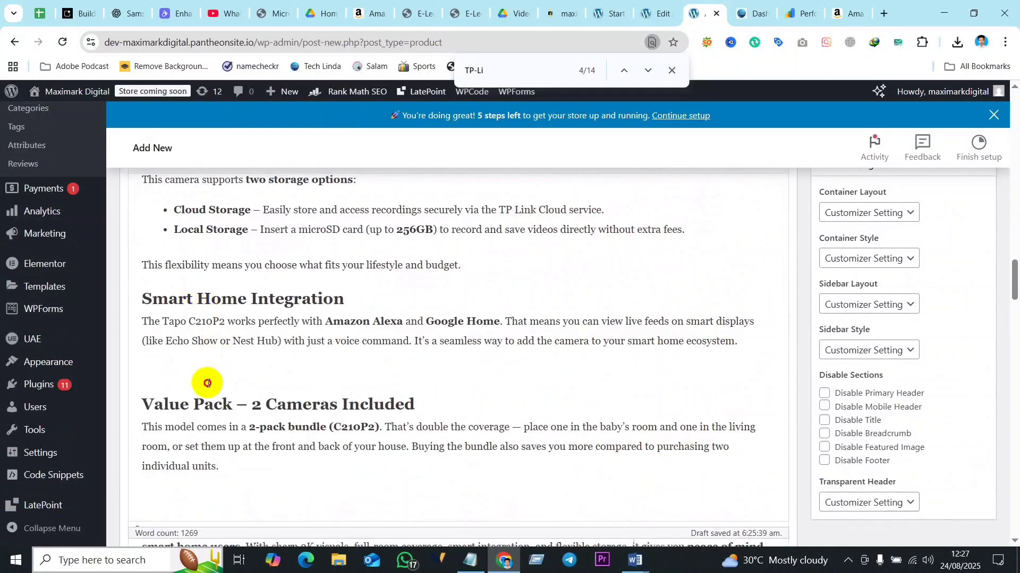
{"action": "scroll", "coordinate": [190, 378], "scroll_direction": "down", "scroll_amount": 15}
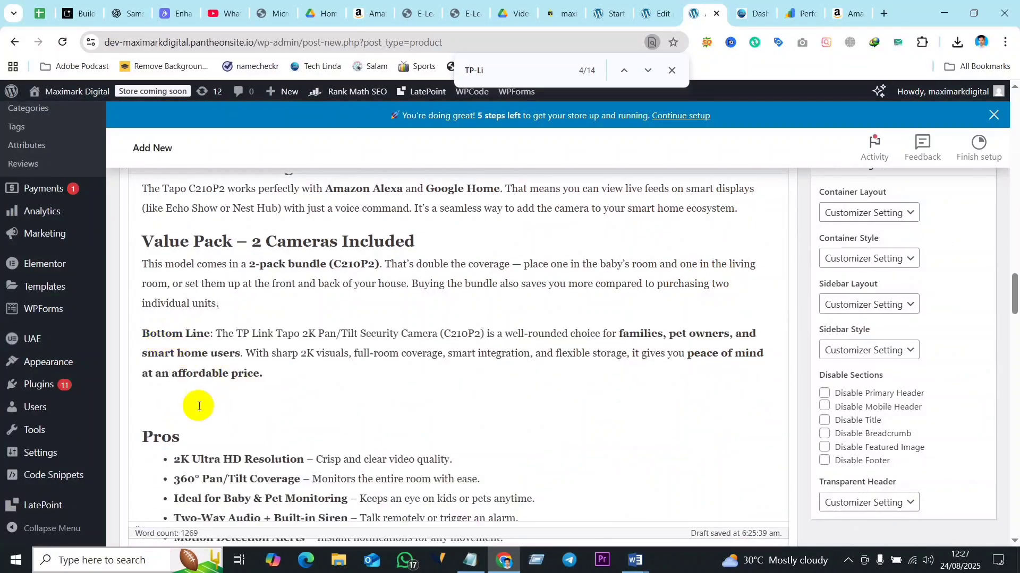
- Review the rest of the product description and check the Rank Math SEO results, including the keyword density
{"action": "scroll", "coordinate": [254, 360], "scroll_direction": "down", "scroll_amount": 5}
{"action": "scroll", "coordinate": [483, 313], "scroll_direction": "up", "scroll_amount": 3}
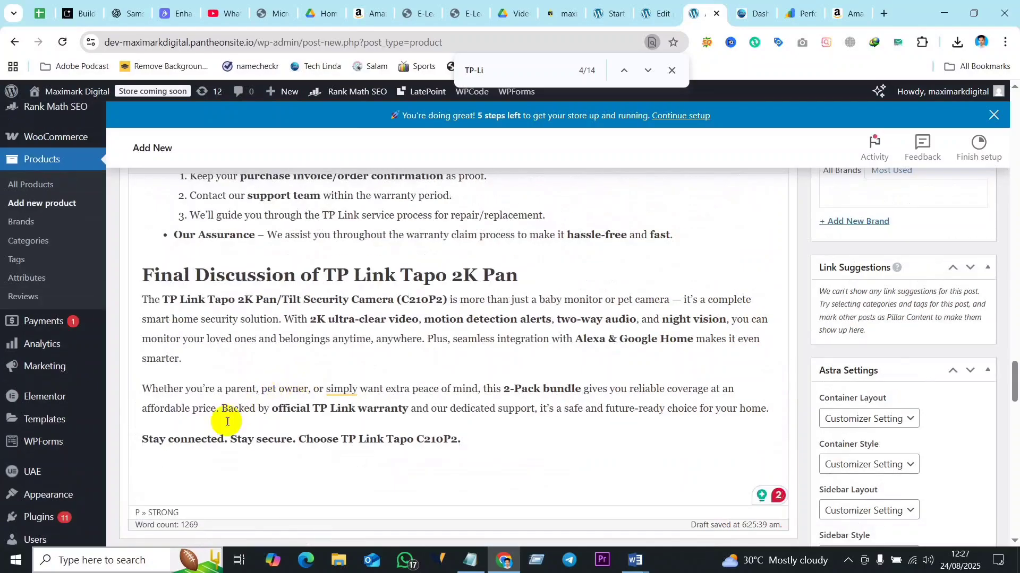
{"action": "left_click_drag", "start_coordinate": [237, 300], "coordinate": [161, 301]}
{"action": "scroll", "coordinate": [302, 478], "scroll_direction": "down", "scroll_amount": 15}
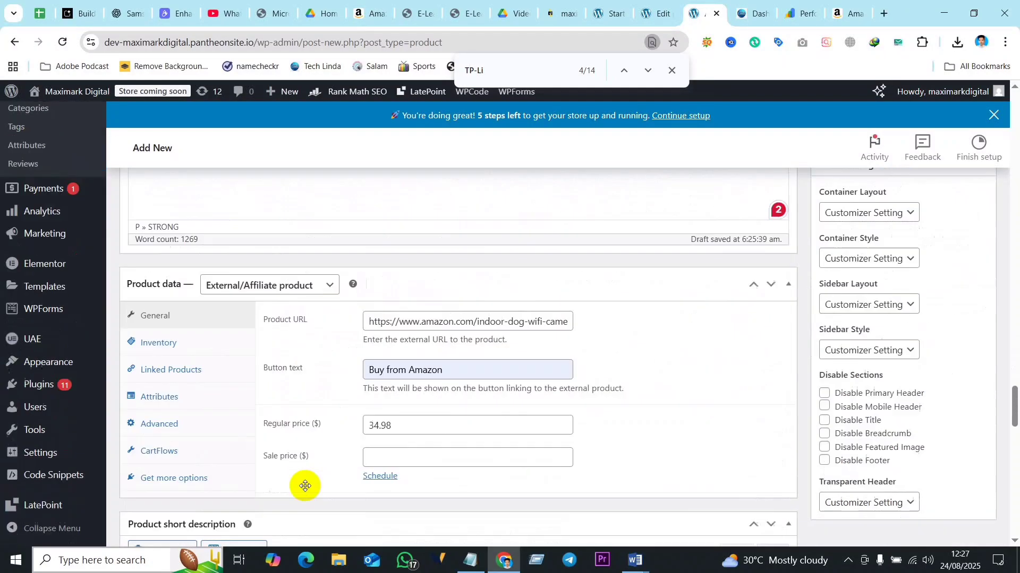
{"action": "scroll", "coordinate": [302, 468], "scroll_direction": "down", "scroll_amount": 1}
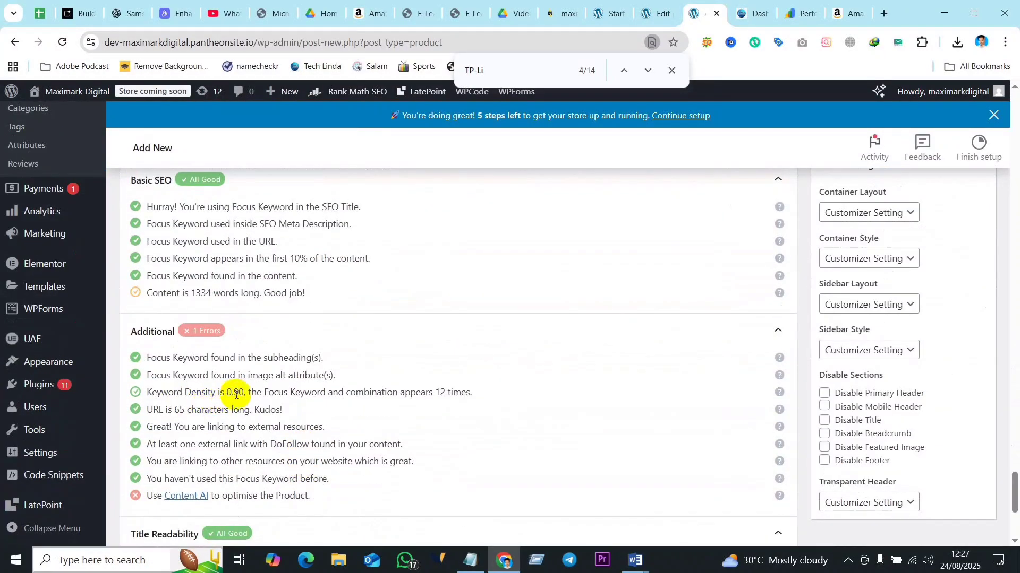
{"action": "scroll", "coordinate": [313, 402], "scroll_direction": "up", "scroll_amount": 15}
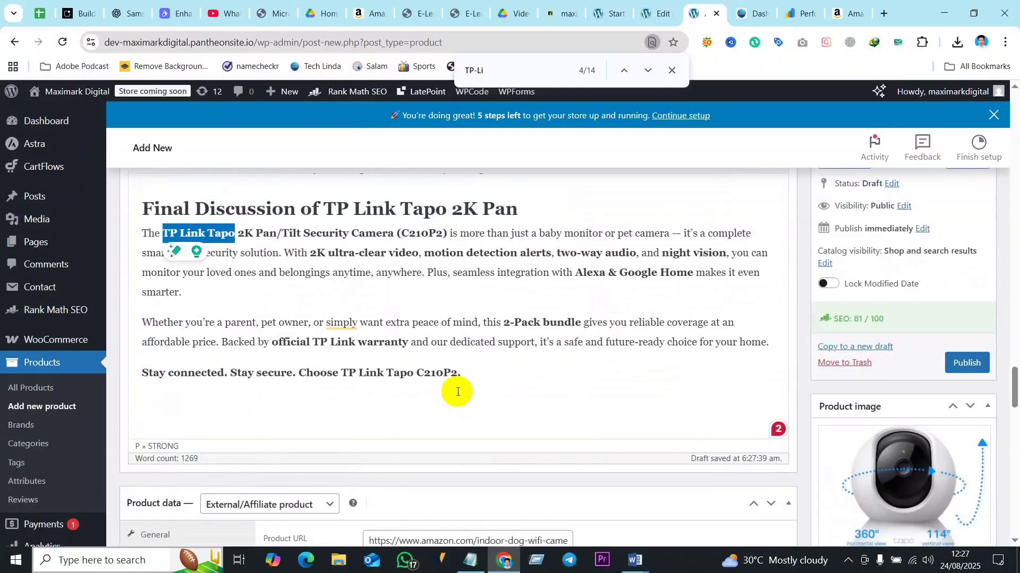
{"action": "scroll", "coordinate": [310, 447], "scroll_direction": "down", "scroll_amount": 3}
{"action": "scroll", "coordinate": [270, 412], "scroll_direction": "down", "scroll_amount": 3}
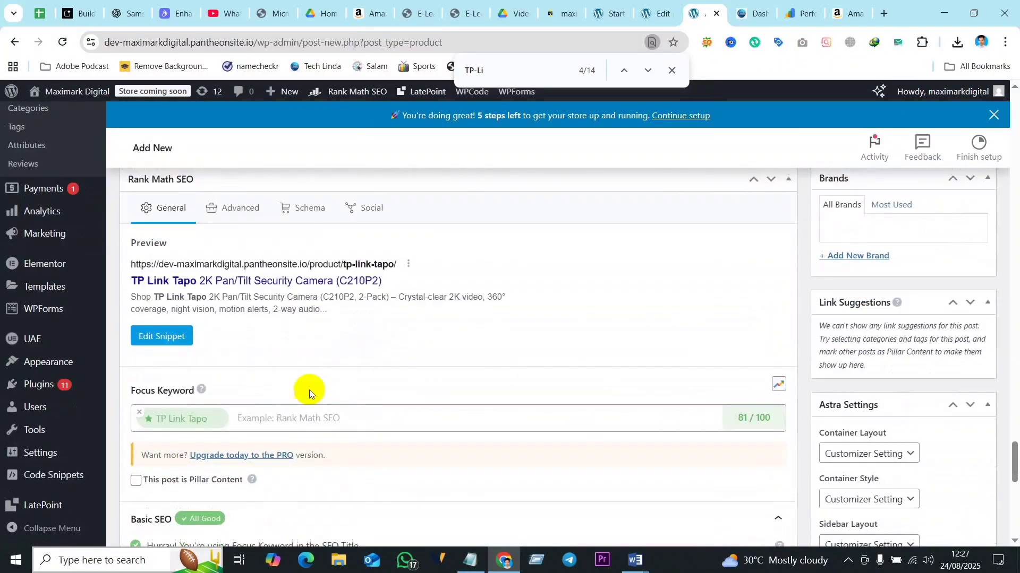
- Add a space before "TP Link Tapo 2K Pan" in the "Final Discussion of" heading
{"action": "scroll", "coordinate": [279, 409], "scroll_direction": "up", "scroll_amount": 10}
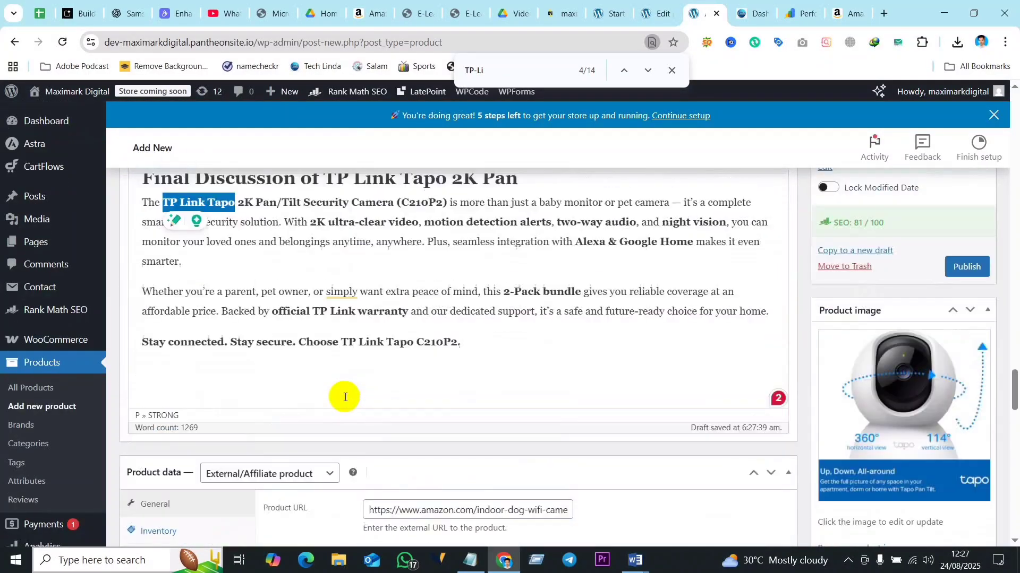
{"action": "left_click", "coordinate": [386, 408]}
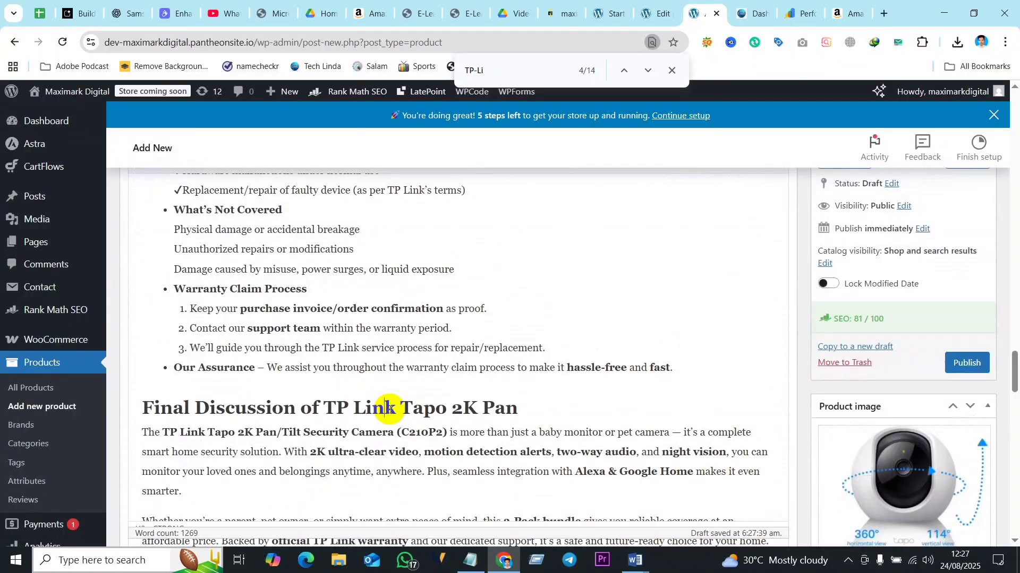
{"action": "left_click", "coordinate": [322, 407]}
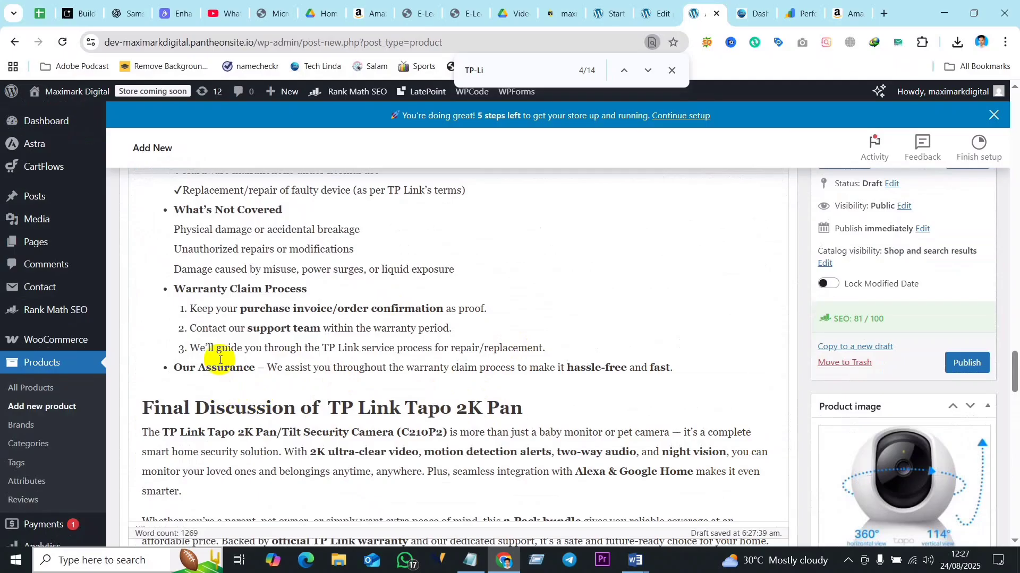
- Copy "Crystal-Clear 2K Resolution" from the Key Features list and add it as a Rank Math focus keyword
{"action": "scroll", "coordinate": [220, 360], "scroll_direction": "up", "scroll_amount": 15}
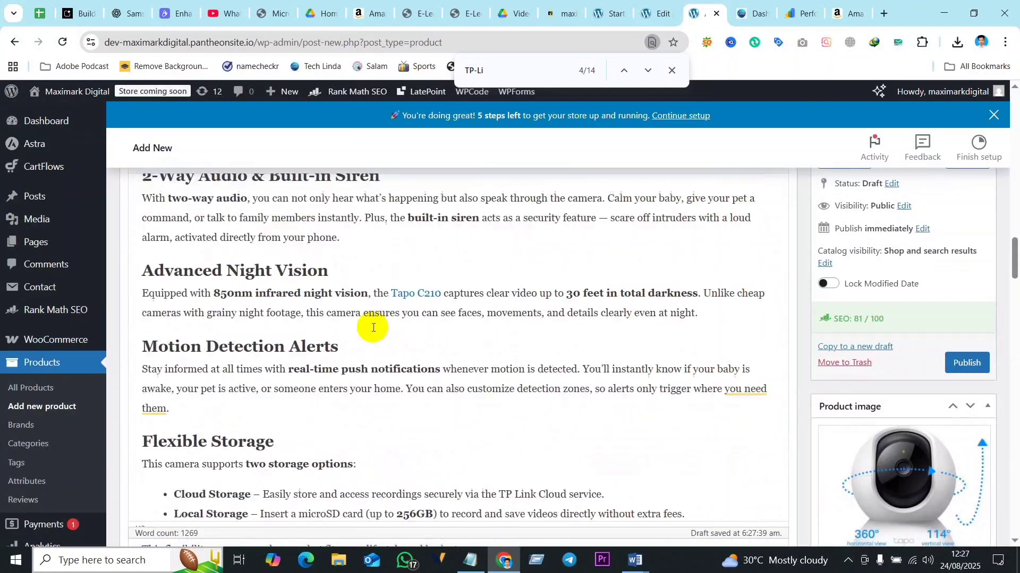
{"action": "scroll", "coordinate": [372, 327], "scroll_direction": "up", "scroll_amount": 12}
{"action": "scroll", "coordinate": [298, 425], "scroll_direction": "down", "scroll_amount": 5}
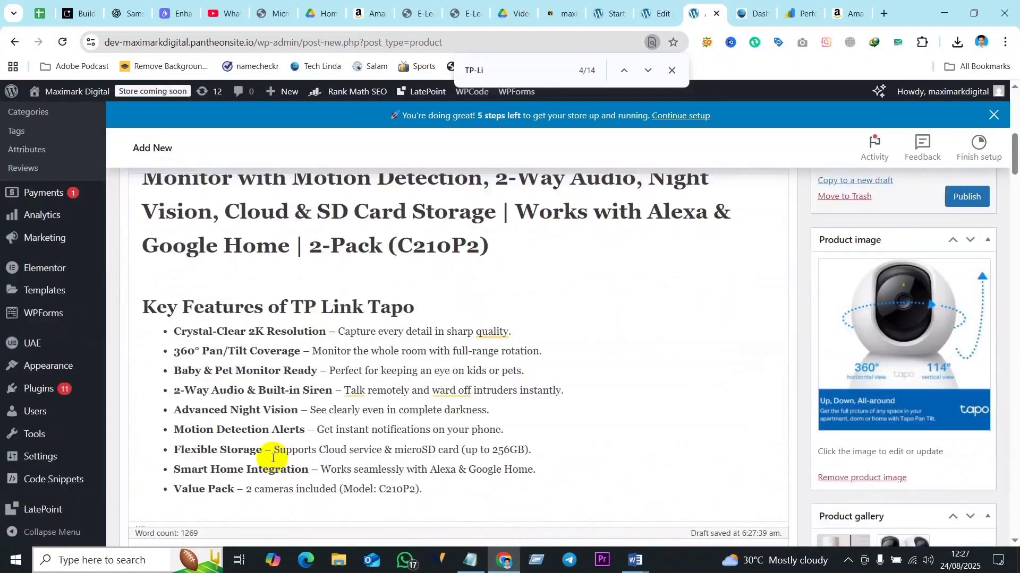
{"action": "scroll", "coordinate": [273, 458], "scroll_direction": "down", "scroll_amount": 2}
{"action": "scroll", "coordinate": [212, 282], "scroll_direction": "up", "scroll_amount": 1}
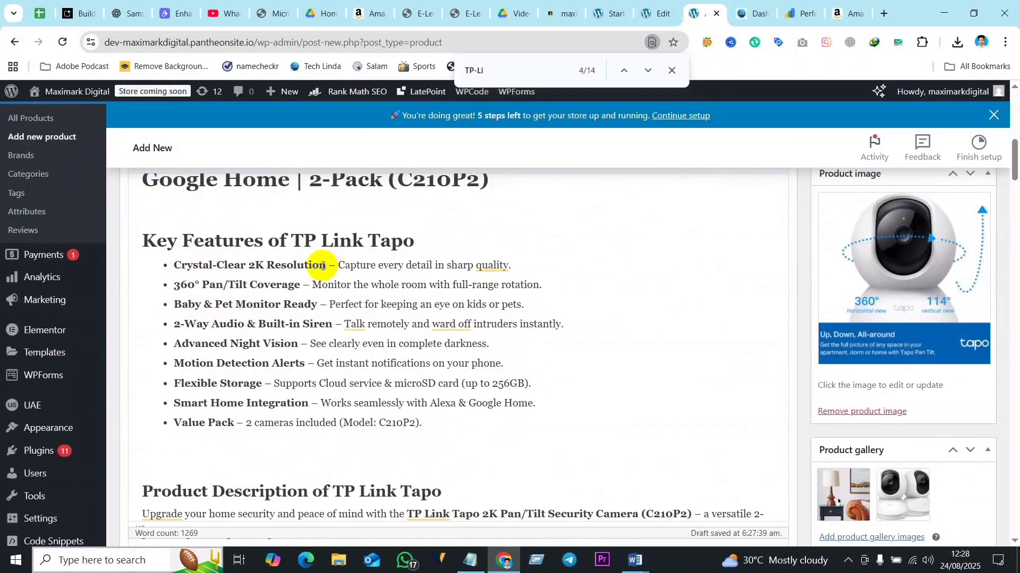
{"action": "left_click_drag", "start_coordinate": [321, 266], "coordinate": [181, 261]}
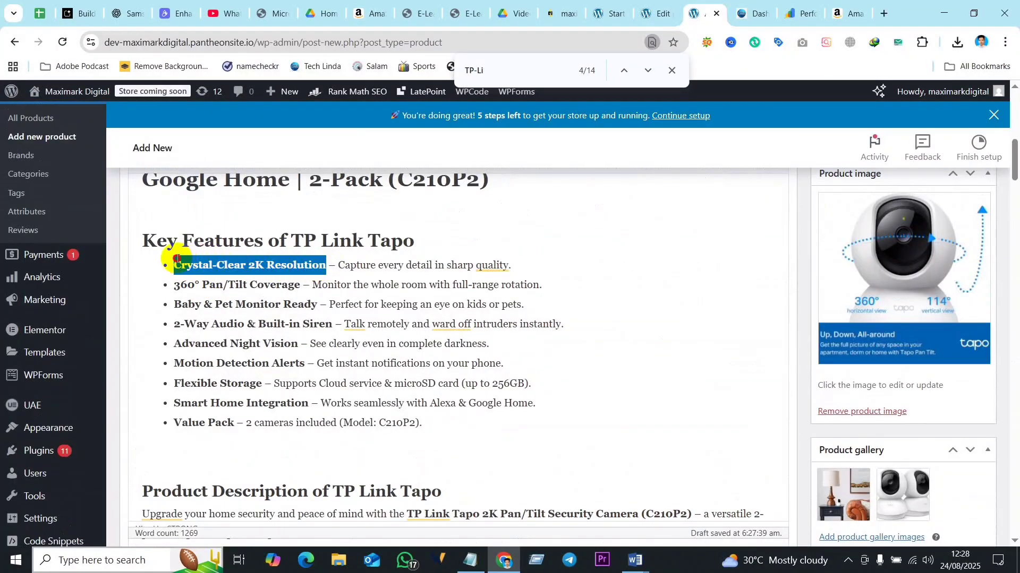
{"action": "scroll", "coordinate": [273, 432], "scroll_direction": "down", "scroll_amount": 20}
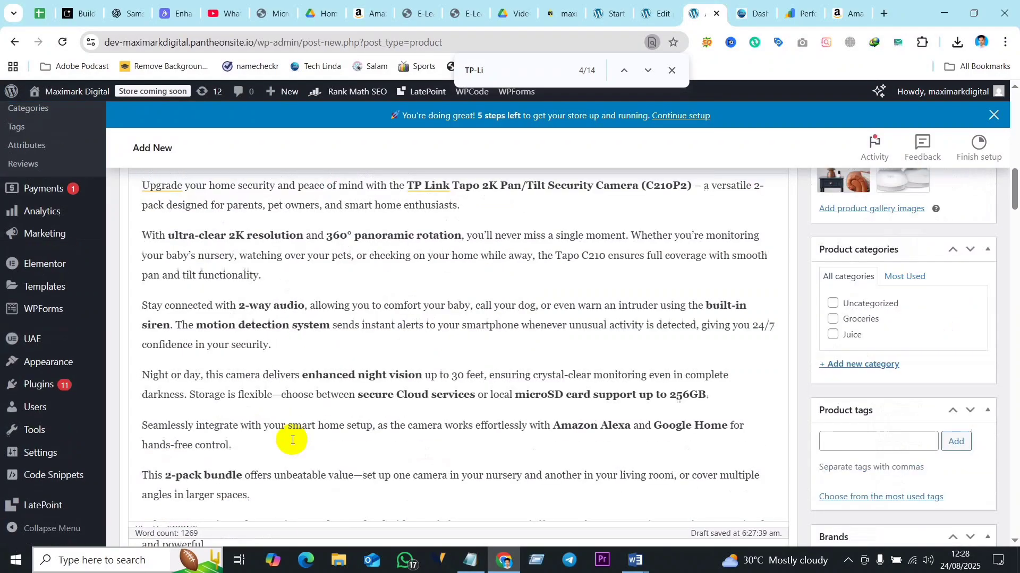
{"action": "scroll", "coordinate": [268, 444], "scroll_direction": "down", "scroll_amount": 15}
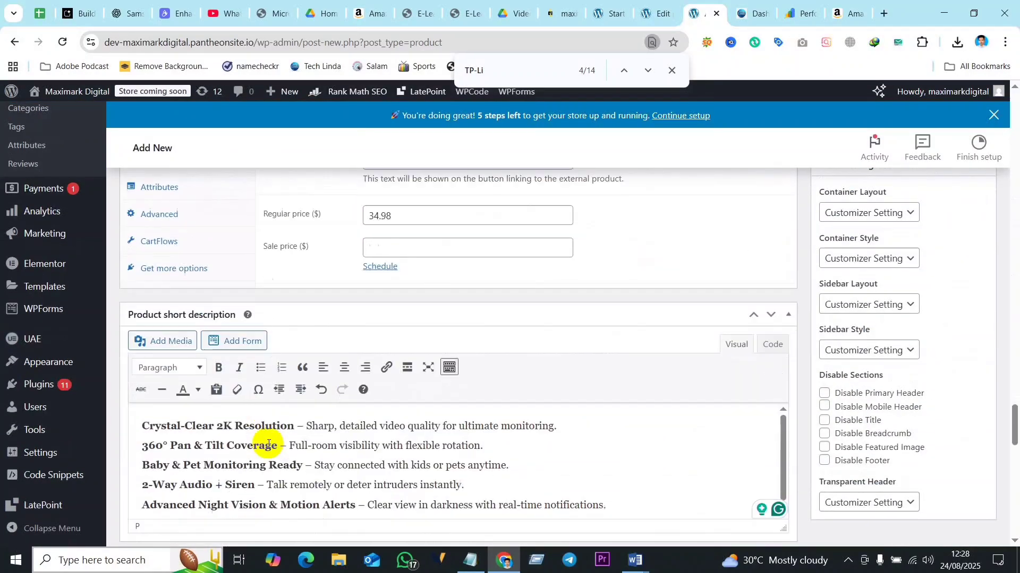
{"action": "left_click", "coordinate": [260, 347]}
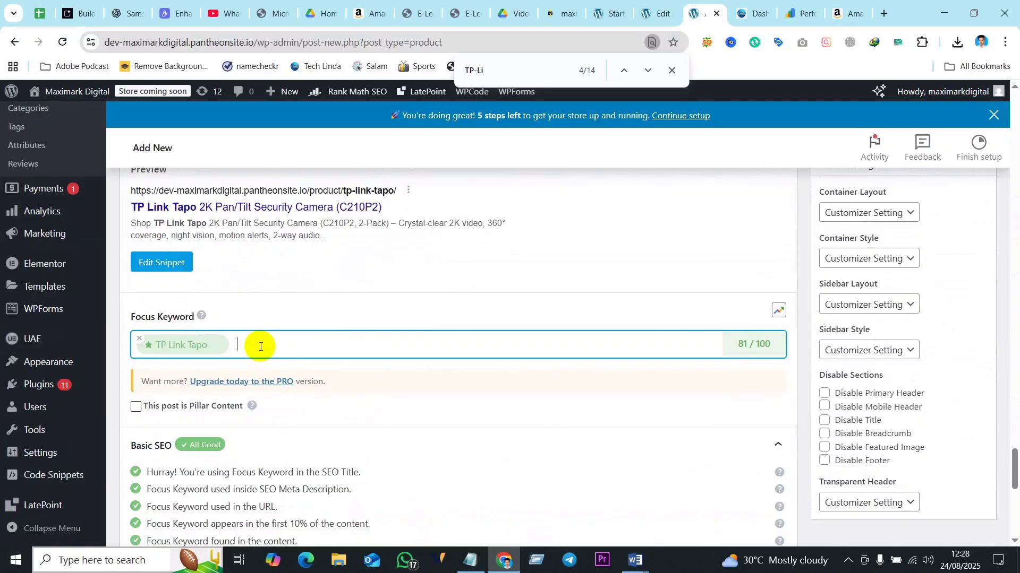
{"action": "type", "text": "Crystal-Clear 2K Resolution"}
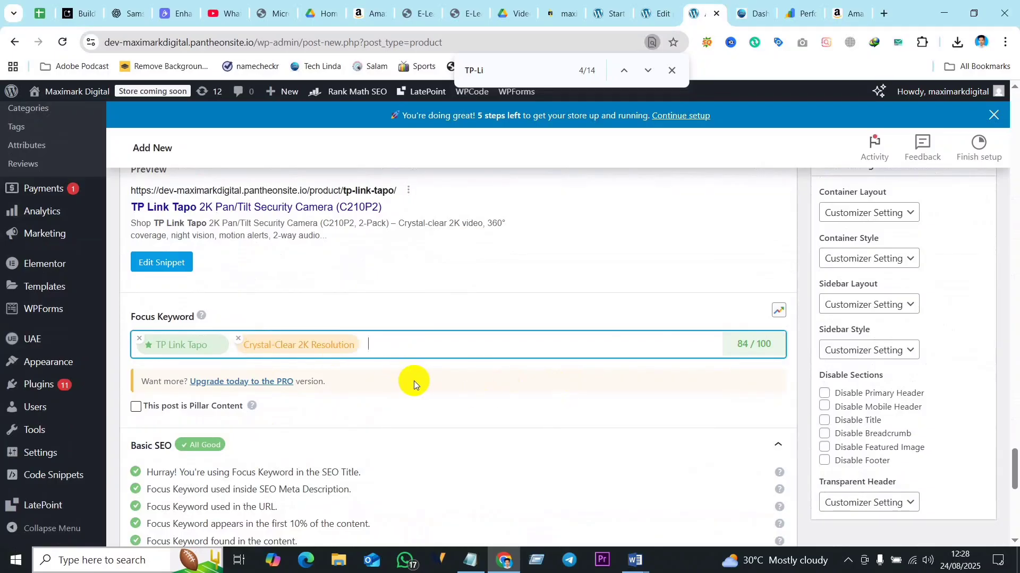
{"action": "left_click", "coordinate": [389, 303]}
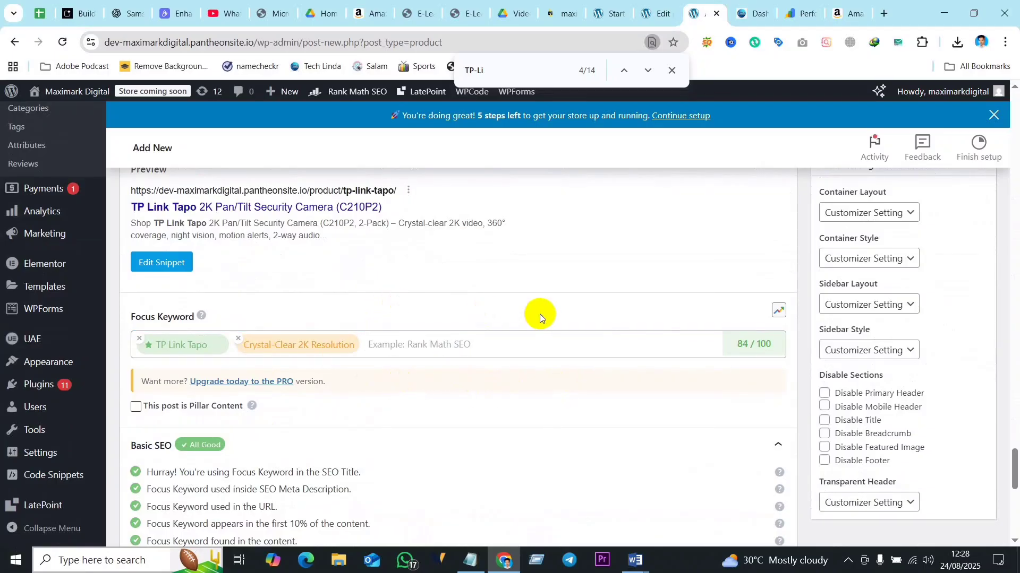
- Copy "Advanced Night Vision" from the Key Features list and add it as another Rank Math focus keyword
{"action": "scroll", "coordinate": [454, 319], "scroll_direction": "up", "scroll_amount": 15}
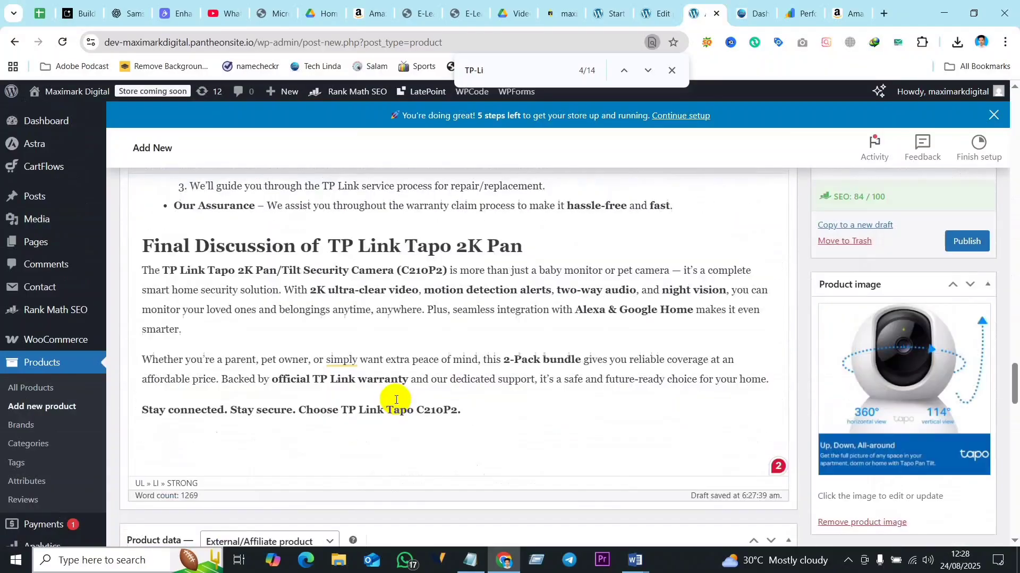
{"action": "scroll", "coordinate": [396, 400], "scroll_direction": "up", "scroll_amount": 15}
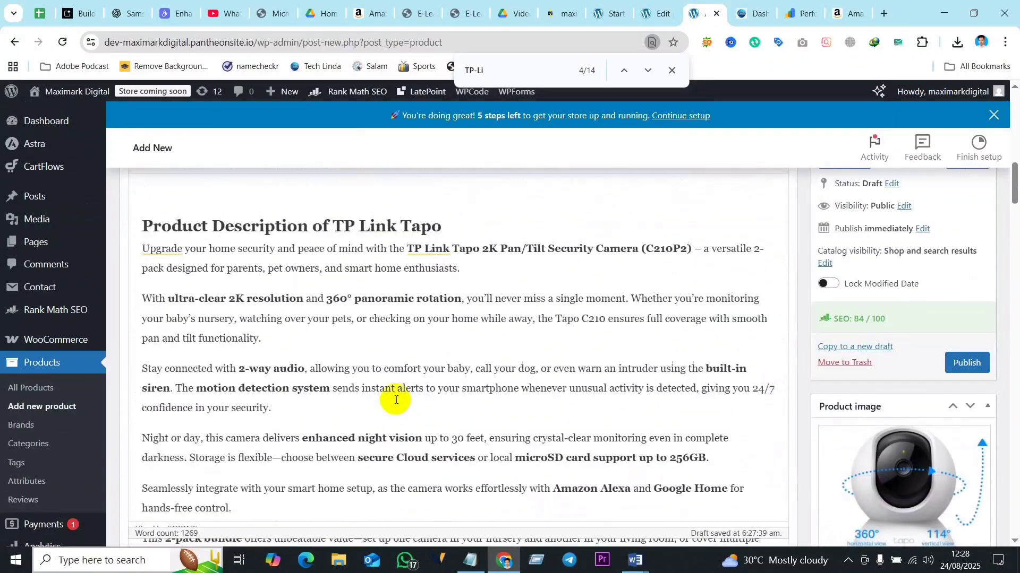
{"action": "scroll", "coordinate": [396, 400], "scroll_direction": "up", "scroll_amount": 5}
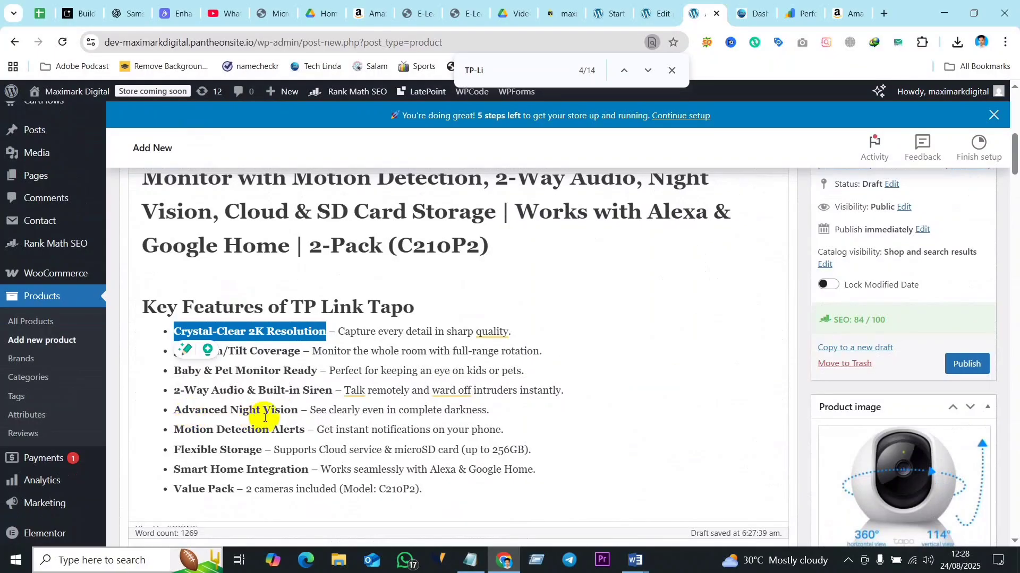
{"action": "left_click_drag", "start_coordinate": [299, 411], "coordinate": [182, 408]}
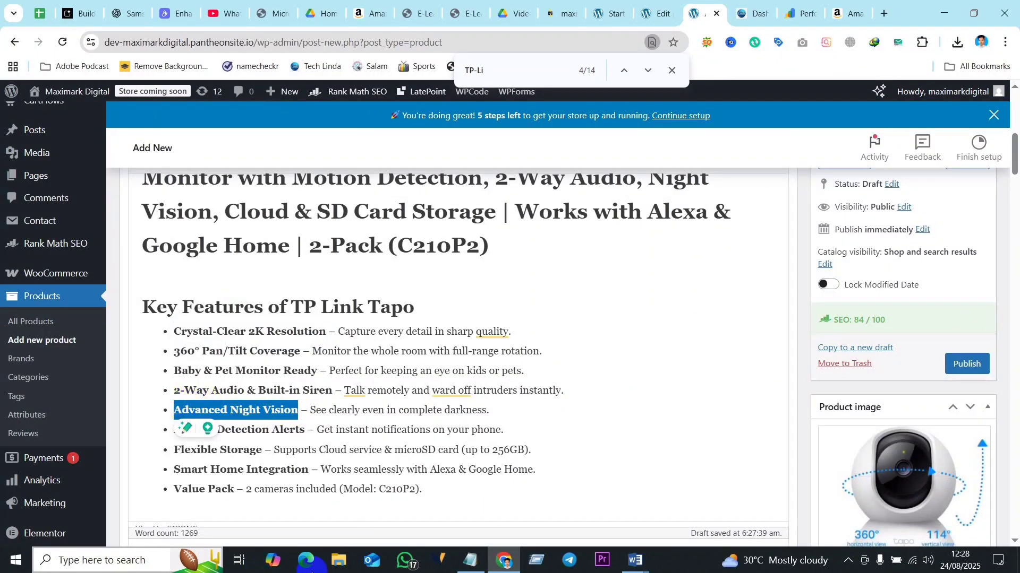
{"action": "scroll", "coordinate": [558, 421], "scroll_direction": "down", "scroll_amount": 20}
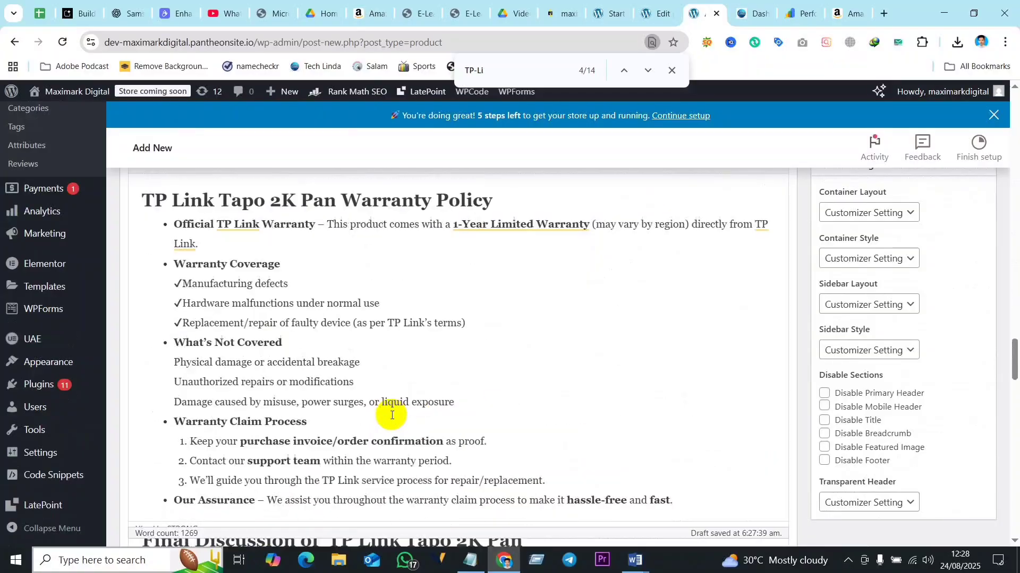
{"action": "scroll", "coordinate": [392, 415], "scroll_direction": "down", "scroll_amount": 15}
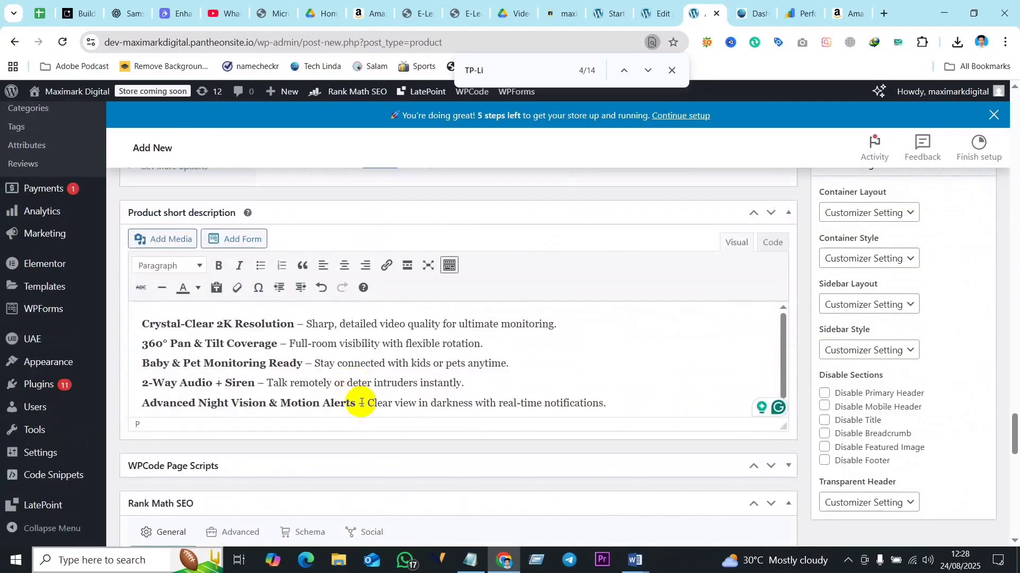
{"action": "scroll", "coordinate": [361, 403], "scroll_direction": "down", "scroll_amount": 6}
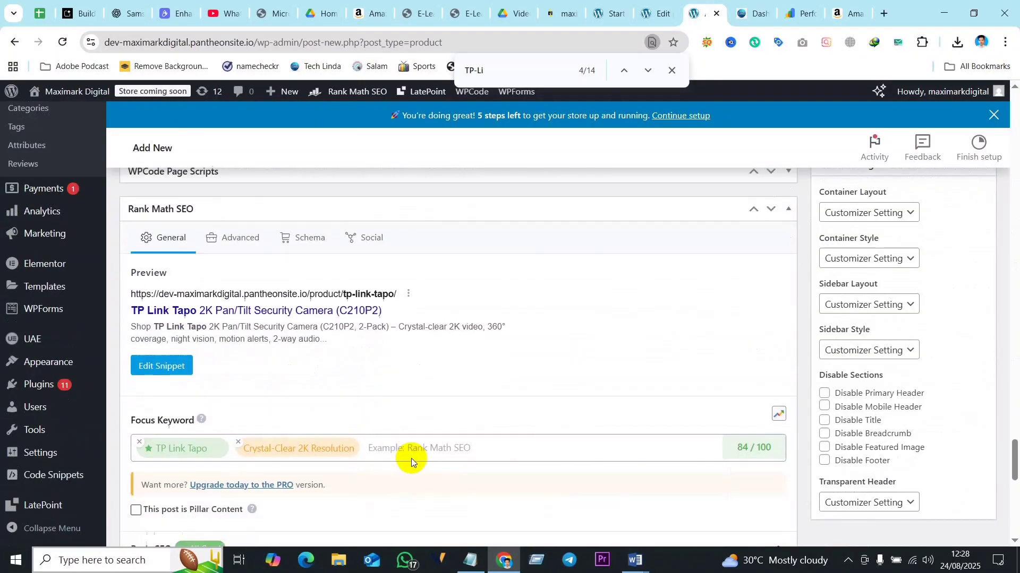
{"action": "scroll", "coordinate": [417, 409], "scroll_direction": "down", "scroll_amount": 2}
{"action": "left_click", "coordinate": [424, 347]}
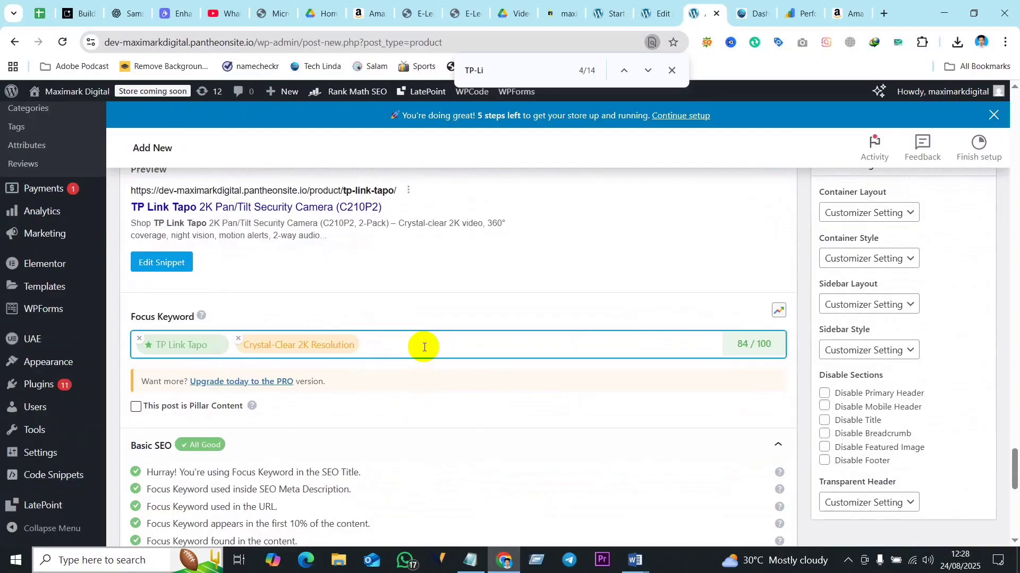
{"action": "type", "text": "Advanced Night Vision"}
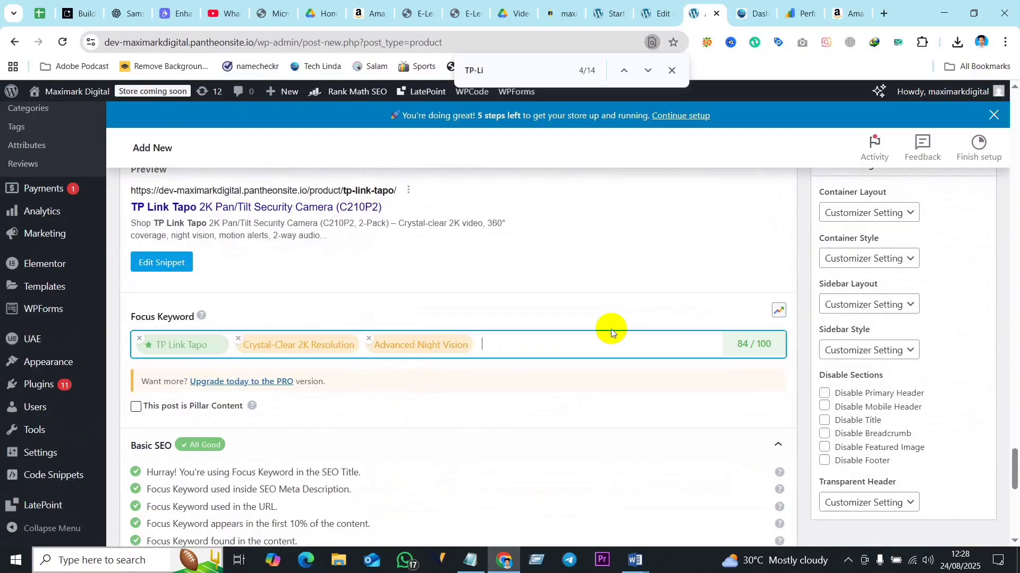
{"action": "left_click", "coordinate": [558, 324]}
- Copy "360° Pan & Tilt Coverage" from the product short description and add it as another Rank Math focus keyword
{"action": "scroll", "coordinate": [352, 268], "scroll_direction": "up", "scroll_amount": 9}
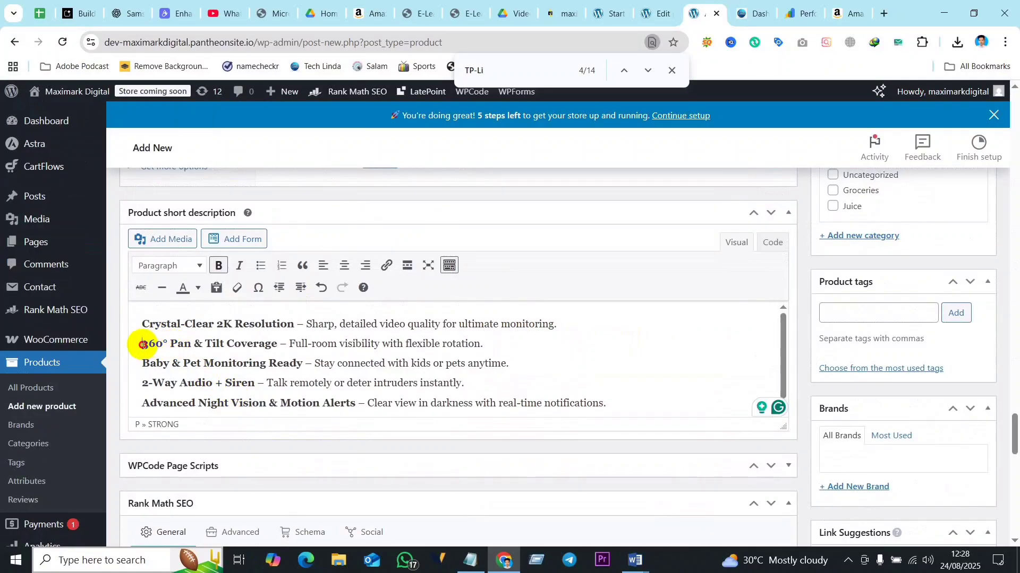
{"action": "left_click_drag", "start_coordinate": [143, 345], "coordinate": [268, 346]}
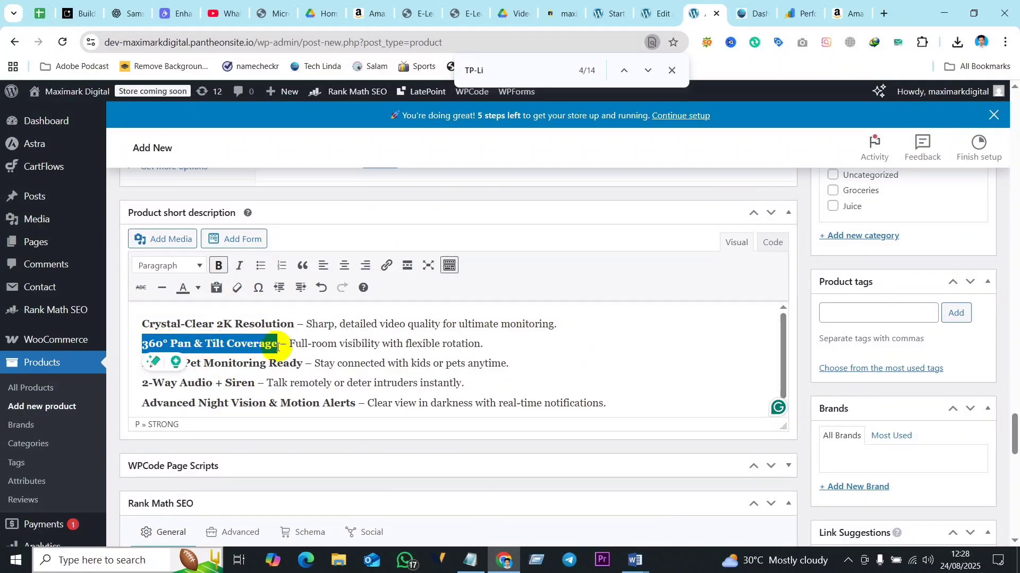
{"action": "scroll", "coordinate": [432, 464], "scroll_direction": "down", "scroll_amount": 6}
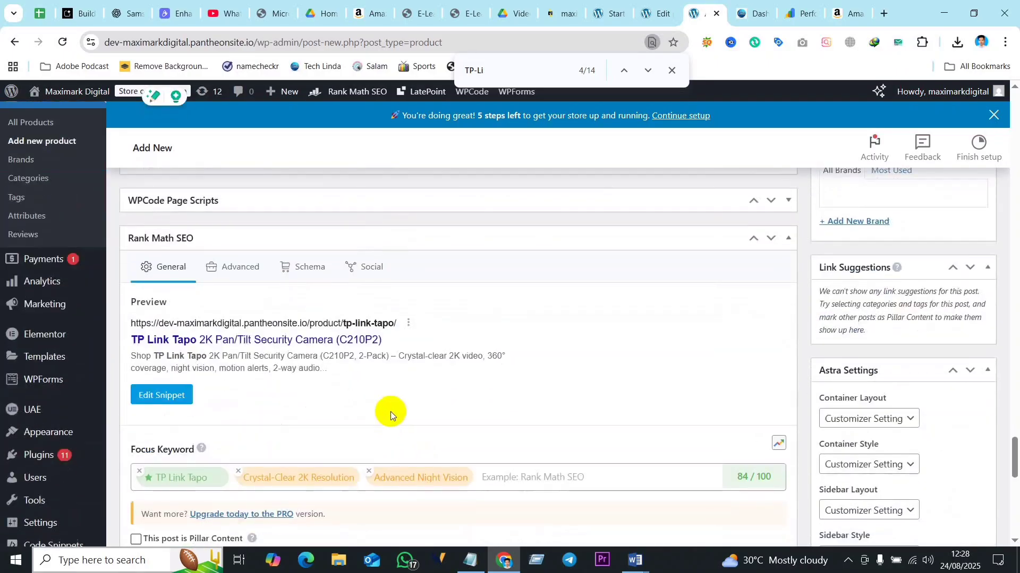
{"action": "left_click", "coordinate": [515, 415]}
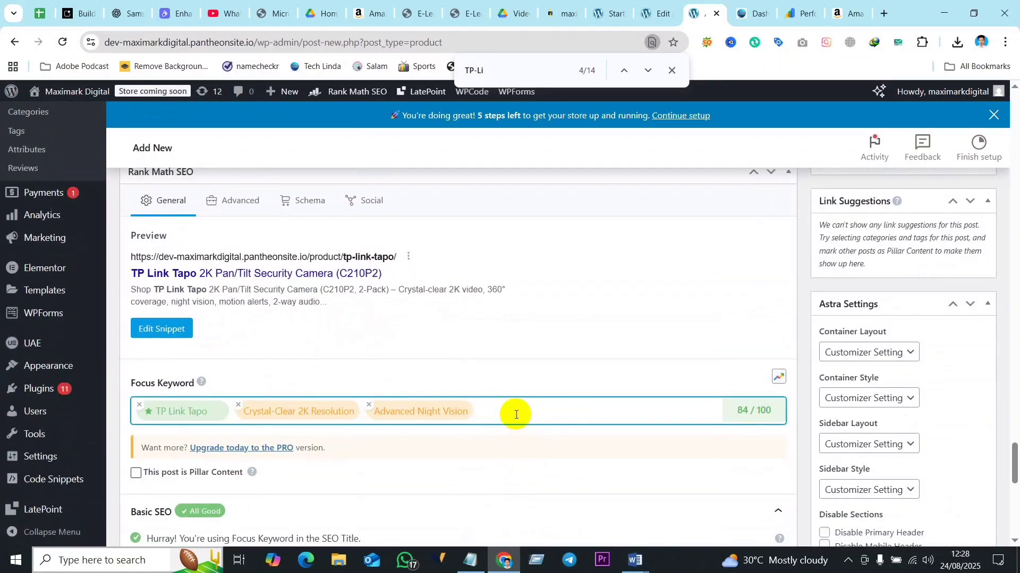
{"action": "type", "text": "360° Pan & Tilt Coverage"}
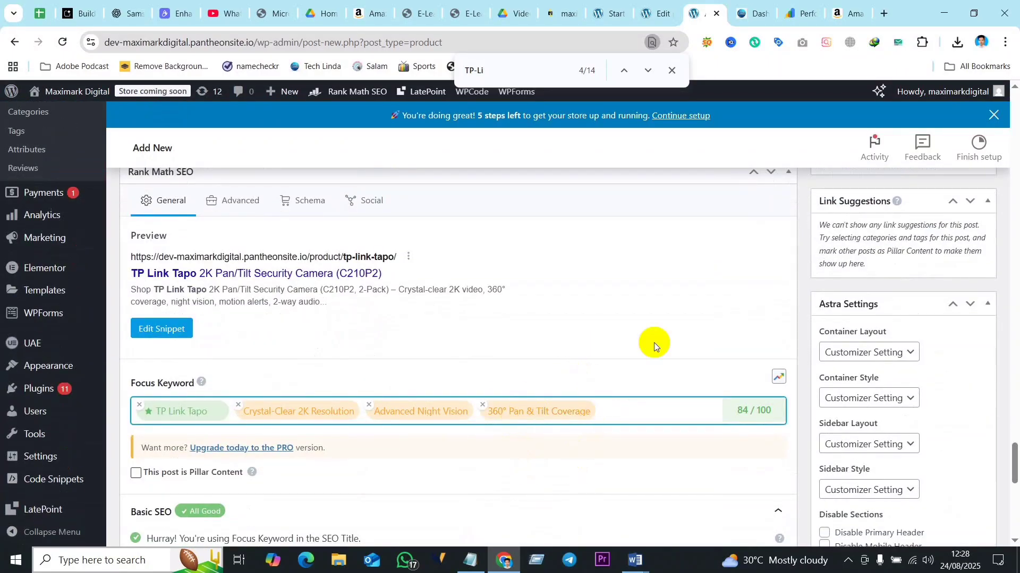
{"action": "left_click", "coordinate": [622, 375]}
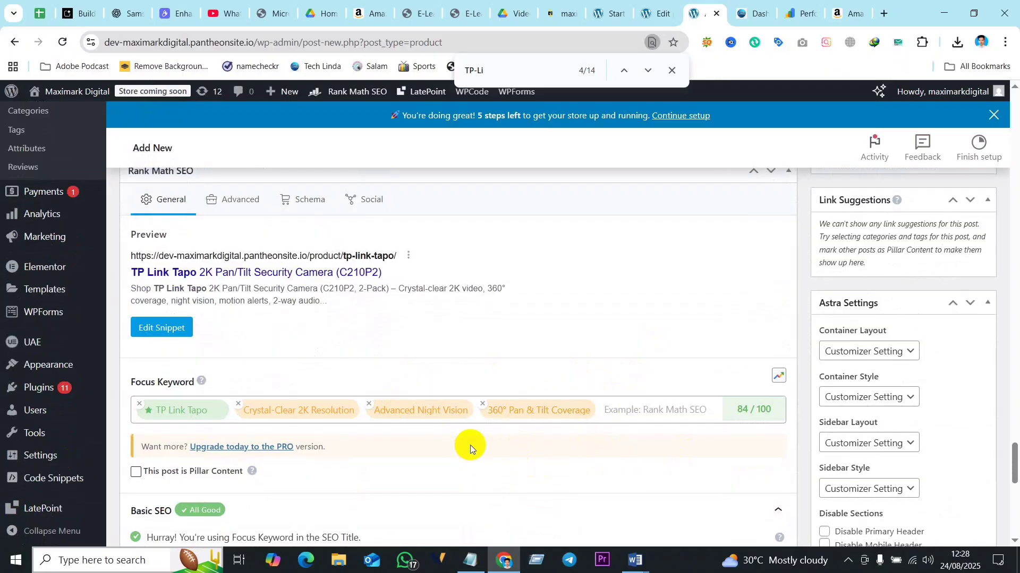
- Review the Rank Math Basic SEO, Additional, Title Readability and Content Readability checks, and return to the product description
{"action": "scroll", "coordinate": [606, 371], "scroll_direction": "down", "scroll_amount": 3}
{"action": "scroll", "coordinate": [673, 347], "scroll_direction": "down", "scroll_amount": 4}
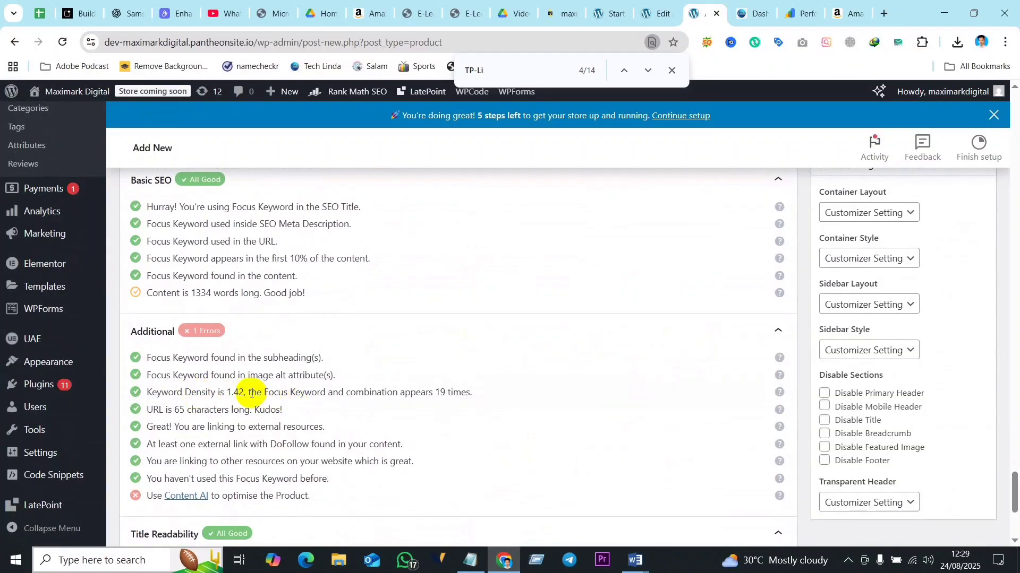
{"action": "scroll", "coordinate": [261, 424], "scroll_direction": "down", "scroll_amount": 2}
{"action": "scroll", "coordinate": [261, 425], "scroll_direction": "down", "scroll_amount": 3}
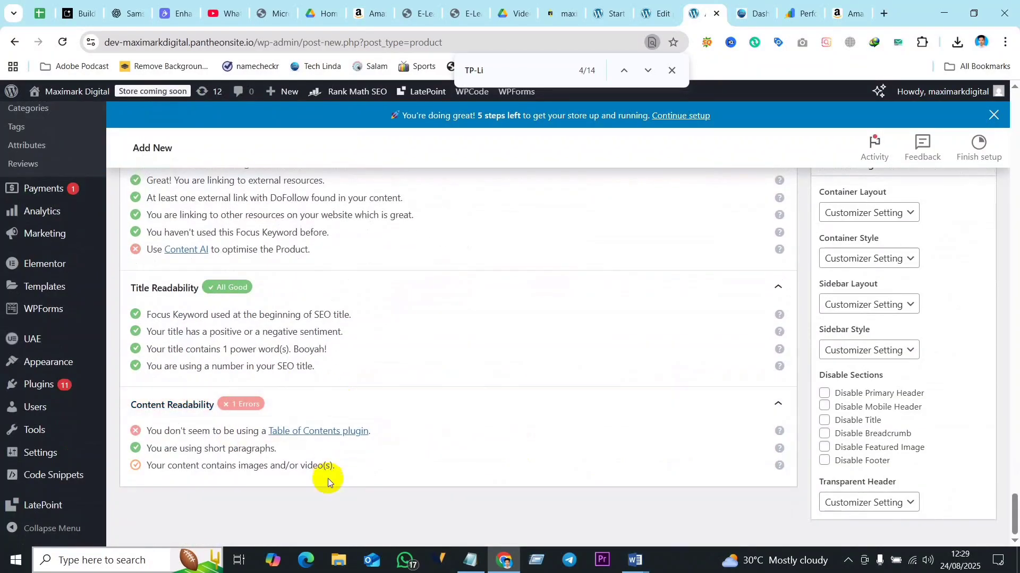
{"action": "scroll", "coordinate": [591, 387], "scroll_direction": "up", "scroll_amount": 20}
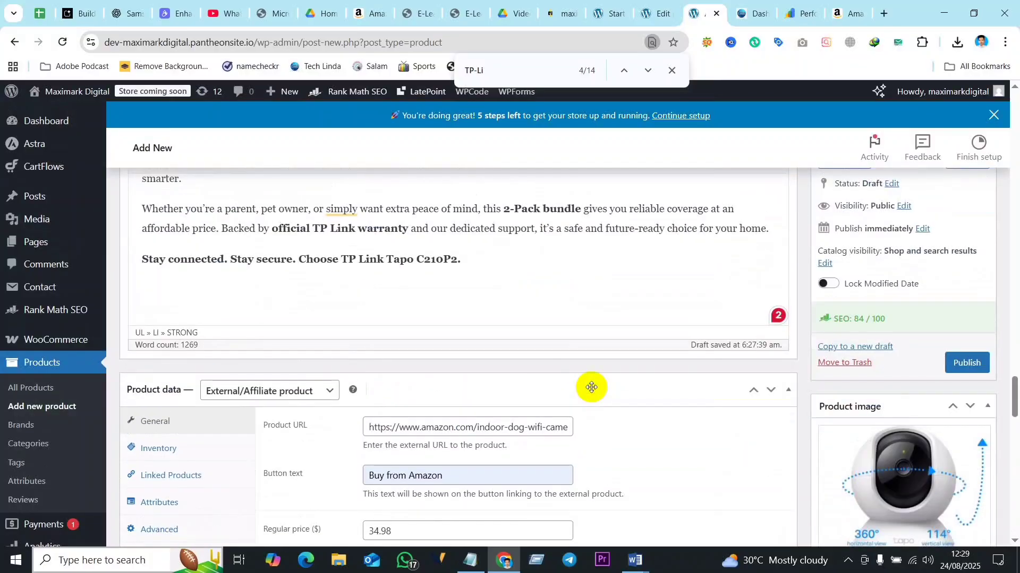
{"action": "scroll", "coordinate": [591, 387], "scroll_direction": "up", "scroll_amount": 20}
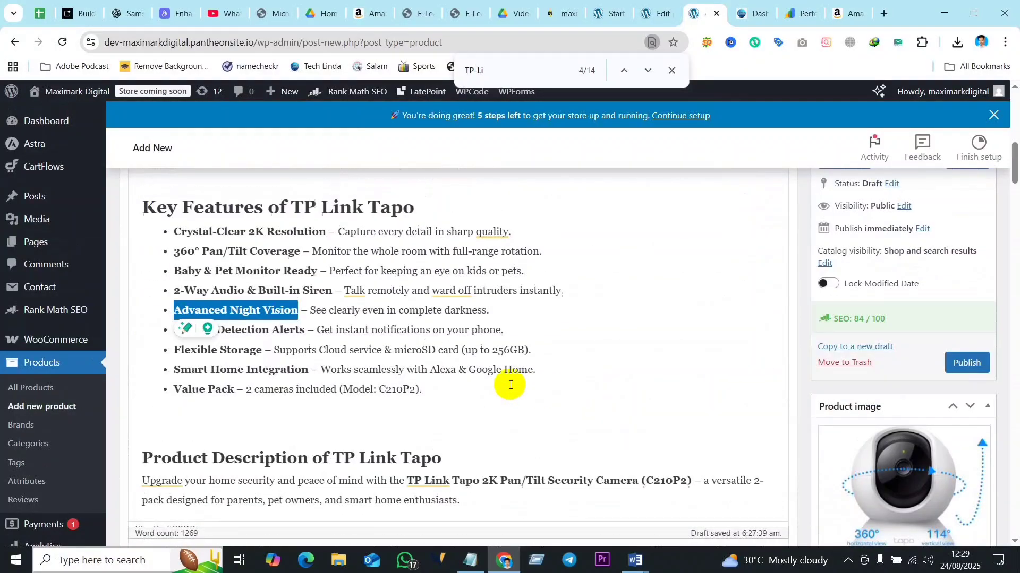
- Publish the TP Link Tapo product and open its live product page
{"action": "scroll", "coordinate": [482, 410], "scroll_direction": "down", "scroll_amount": 3}
{"action": "left_click", "coordinate": [429, 342]}
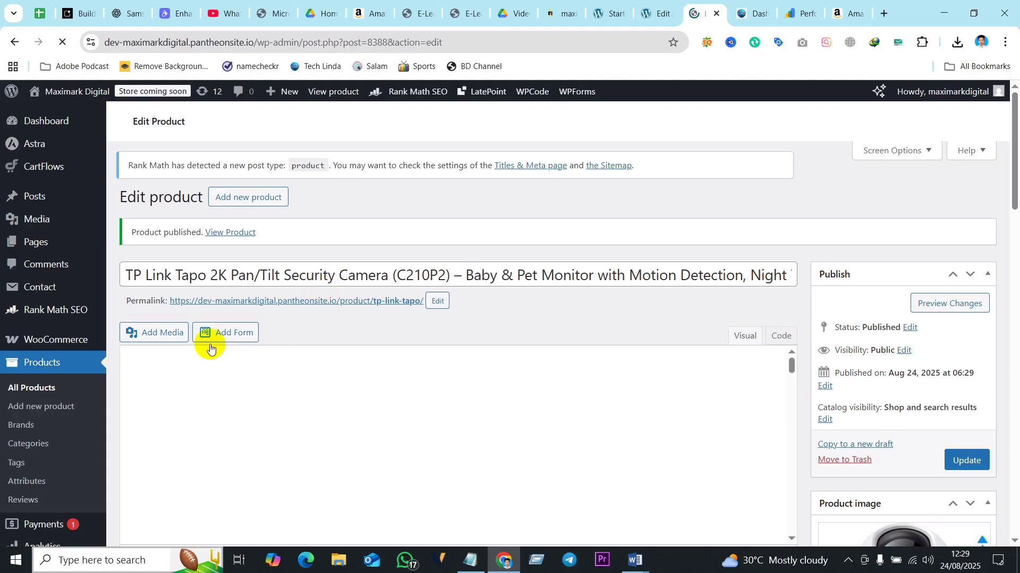
{"action": "left_click", "coordinate": [230, 239]}
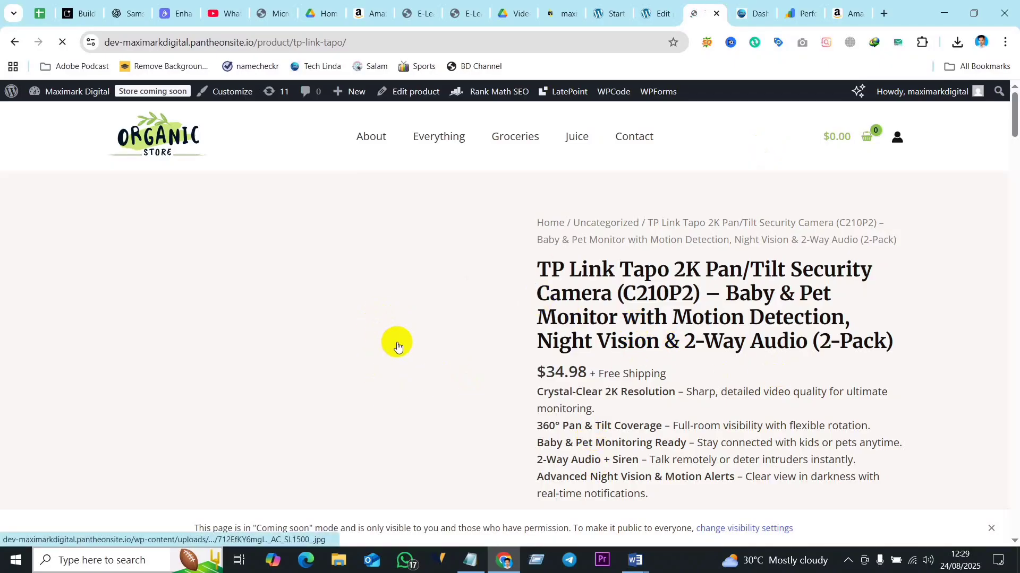
- Check the published product's title, price and short description, and view the second and third gallery images
{"action": "scroll", "coordinate": [612, 340], "scroll_direction": "down", "scroll_amount": 2}
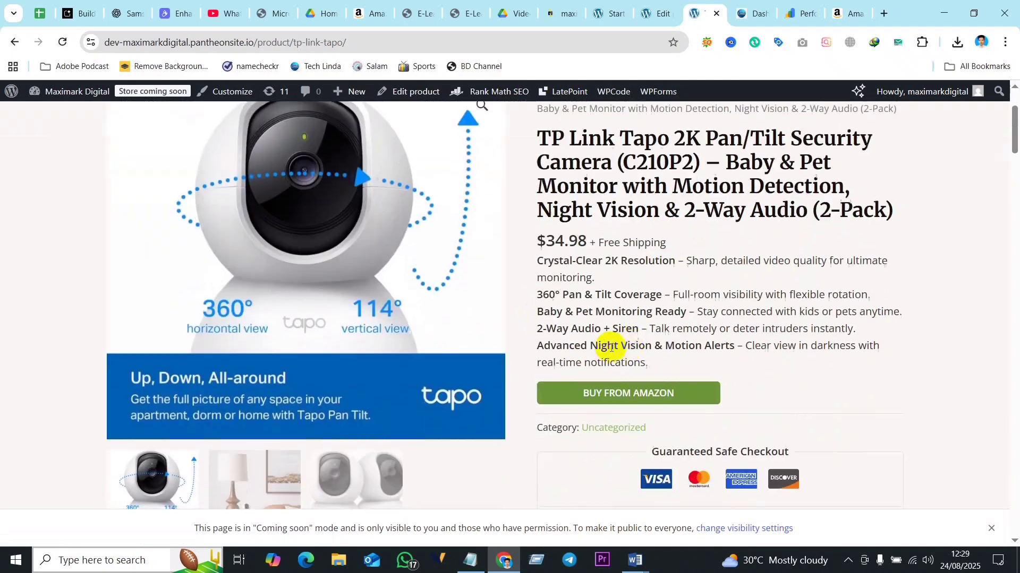
{"action": "scroll", "coordinate": [629, 361], "scroll_direction": "up", "scroll_amount": 2}
{"action": "scroll", "coordinate": [628, 362], "scroll_direction": "down", "scroll_amount": 2}
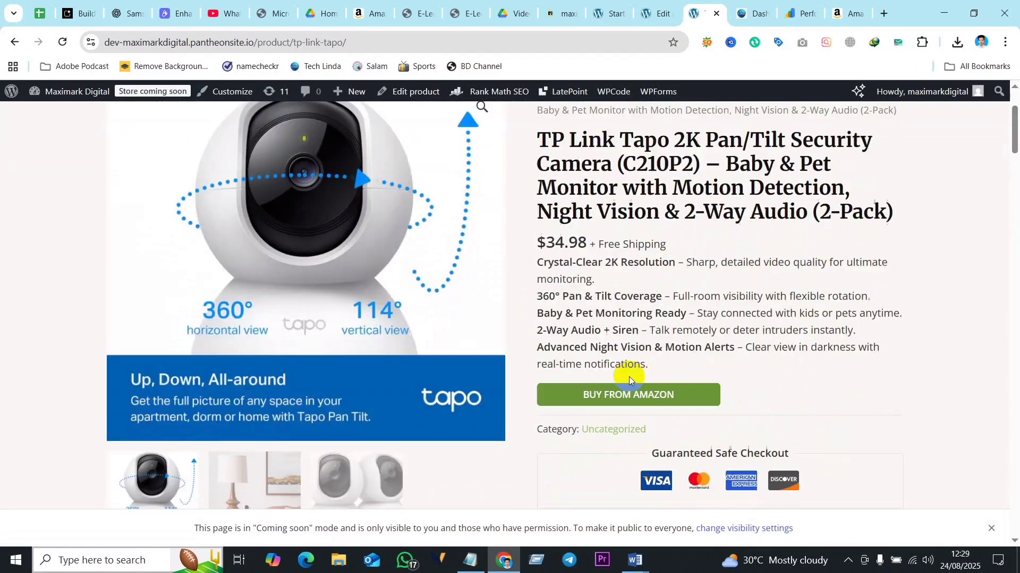
{"action": "scroll", "coordinate": [542, 325], "scroll_direction": "up", "scroll_amount": 2}
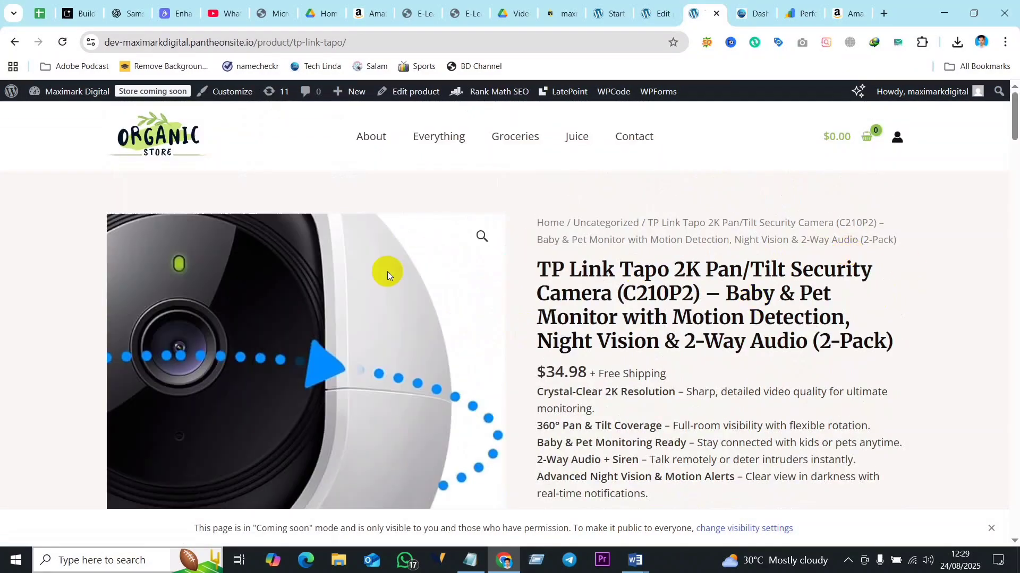
{"action": "scroll", "coordinate": [580, 289], "scroll_direction": "down", "scroll_amount": 3}
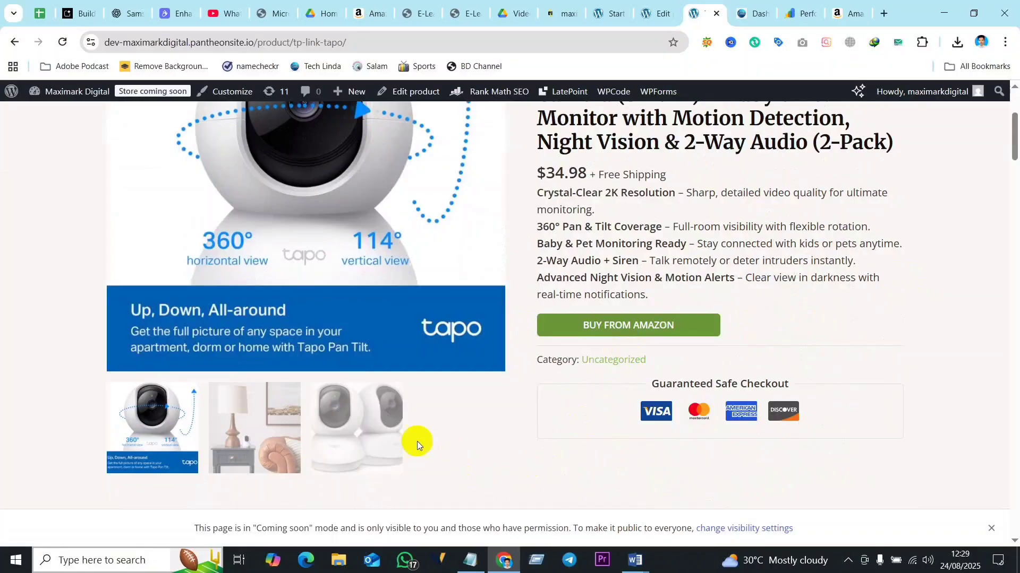
{"action": "left_click", "coordinate": [255, 433]}
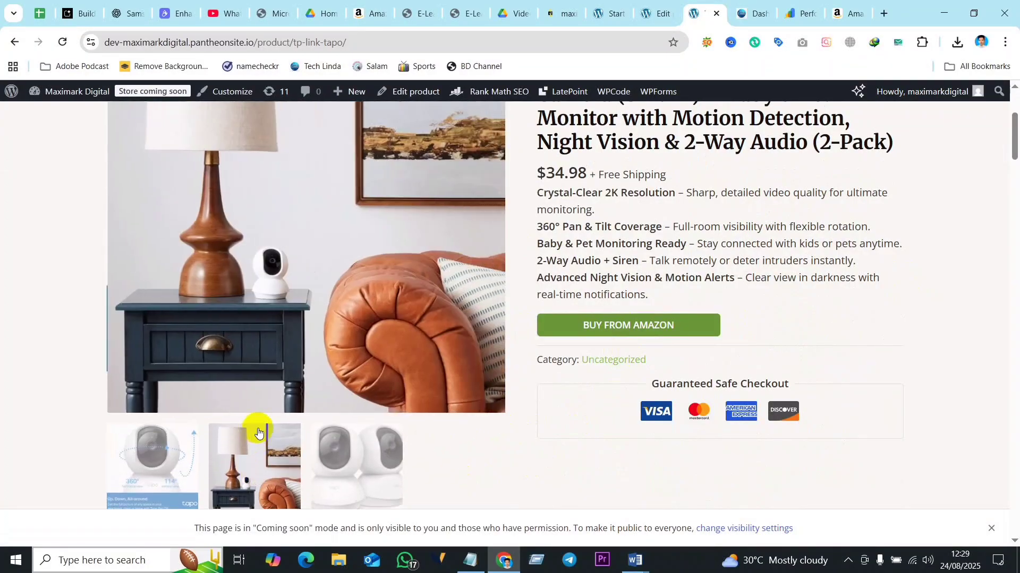
{"action": "left_click", "coordinate": [349, 437]}
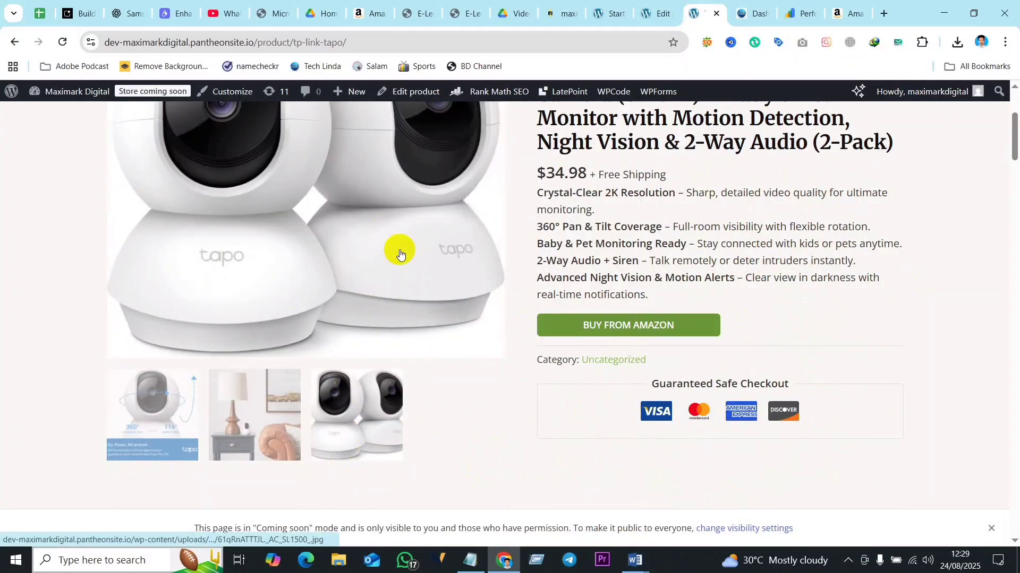
{"action": "scroll", "coordinate": [626, 296], "scroll_direction": "up", "scroll_amount": 4}
{"action": "scroll", "coordinate": [643, 355], "scroll_direction": "down", "scroll_amount": 4}
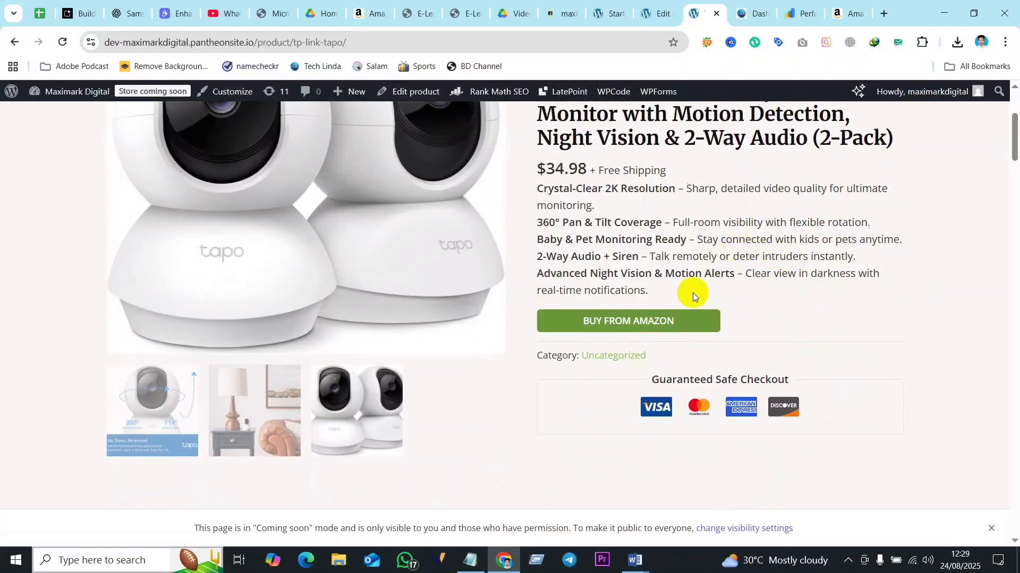
- Test the product's Buy from Amazon link and look through the linked Amazon listing's options, features and related products
{"action": "scroll", "coordinate": [692, 292], "scroll_direction": "down", "scroll_amount": 3}
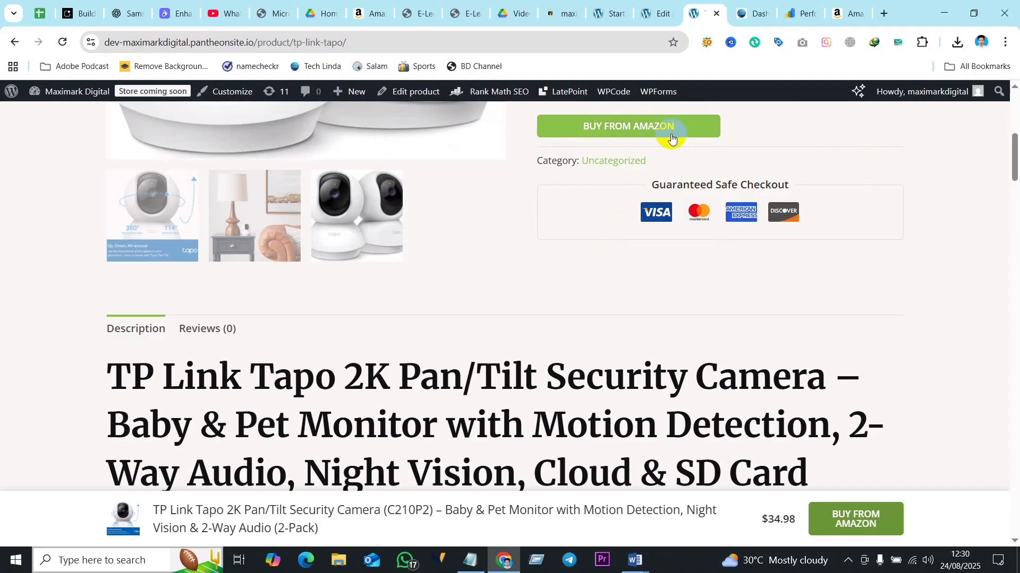
{"action": "scroll", "coordinate": [671, 136], "scroll_direction": "up", "scroll_amount": 4}
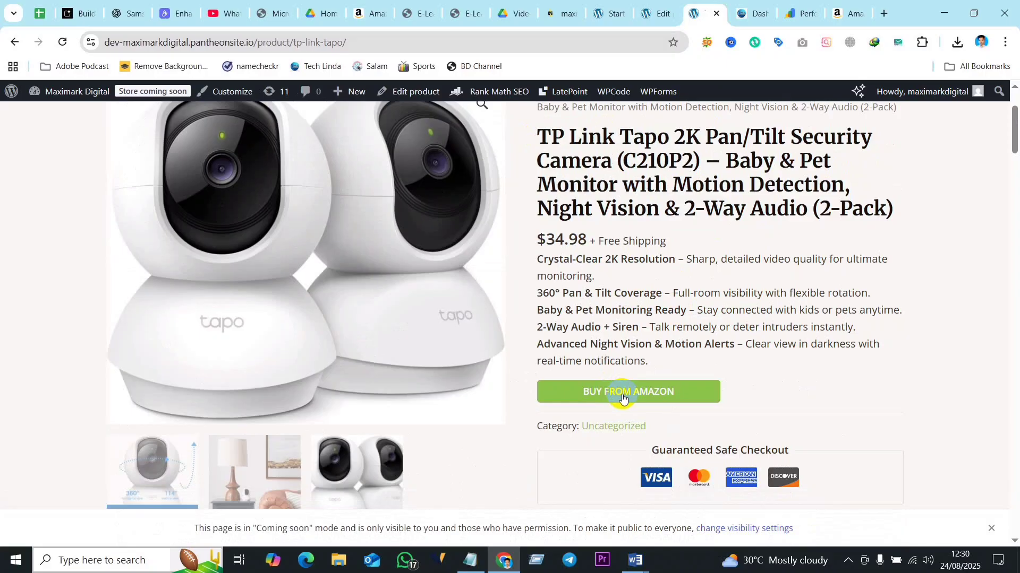
{"action": "left_click", "coordinate": [622, 397]}
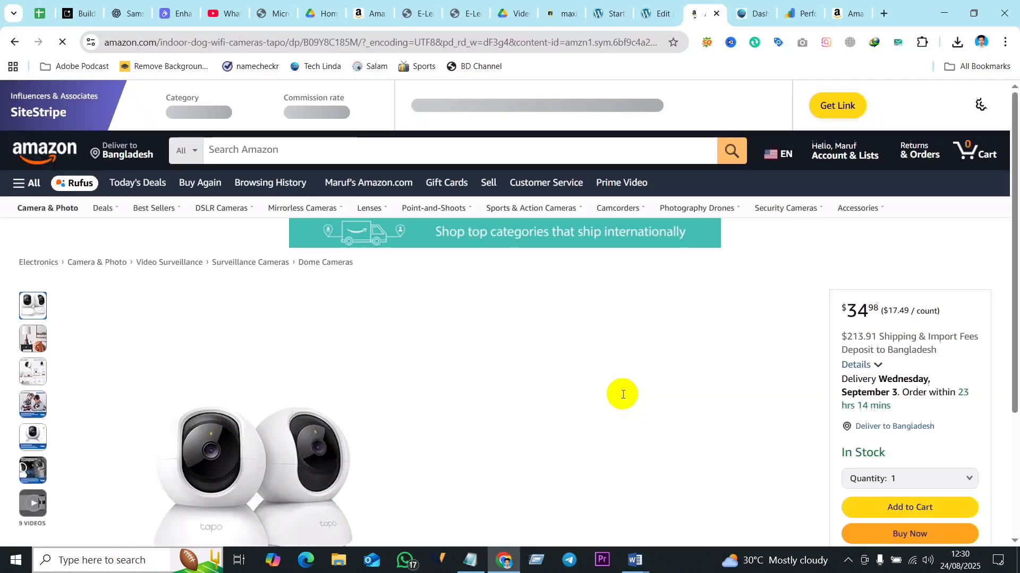
{"action": "scroll", "coordinate": [674, 355], "scroll_direction": "down", "scroll_amount": 3}
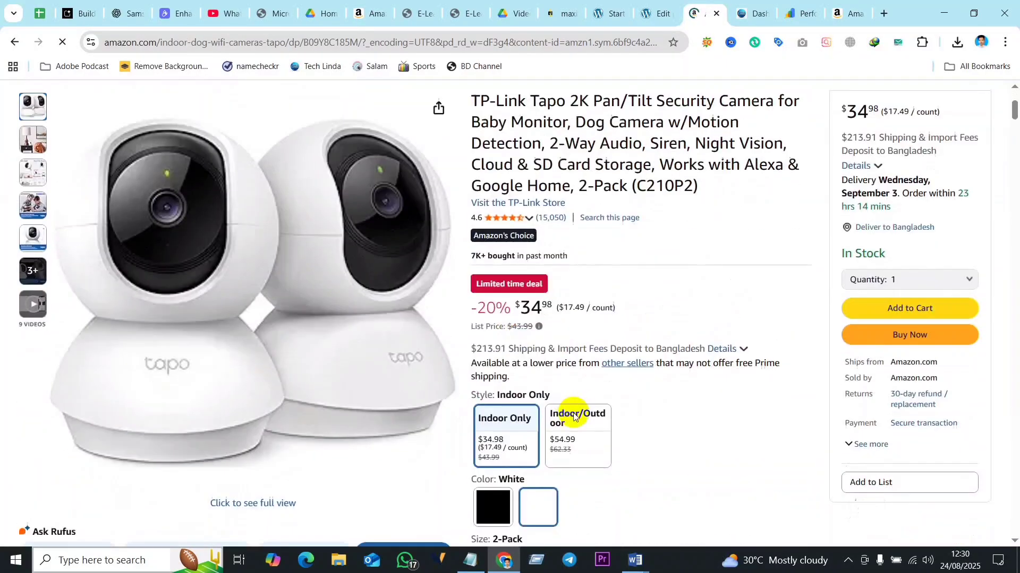
{"action": "scroll", "coordinate": [633, 328], "scroll_direction": "down", "scroll_amount": 7}
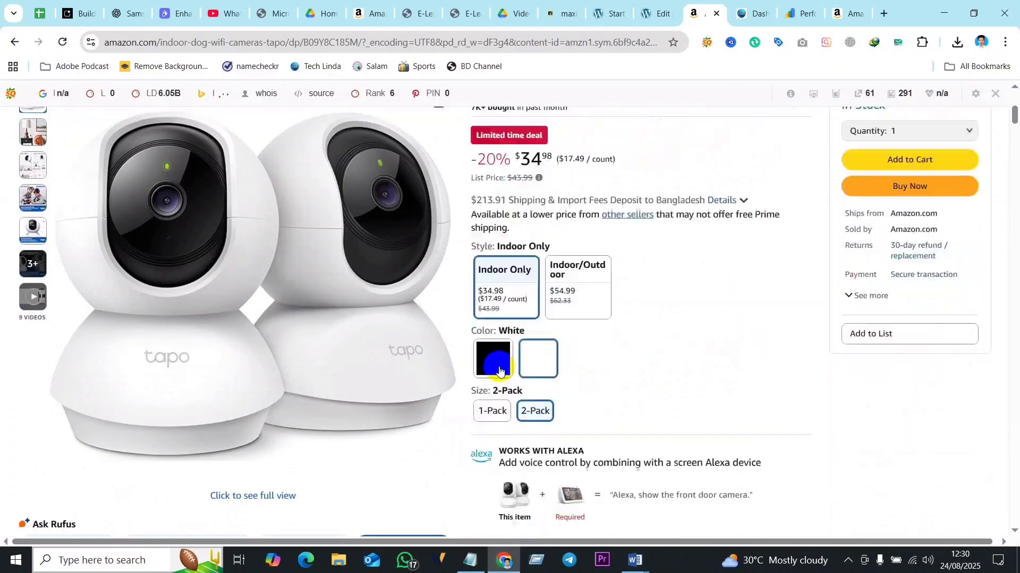
{"action": "scroll", "coordinate": [531, 428], "scroll_direction": "down", "scroll_amount": 8}
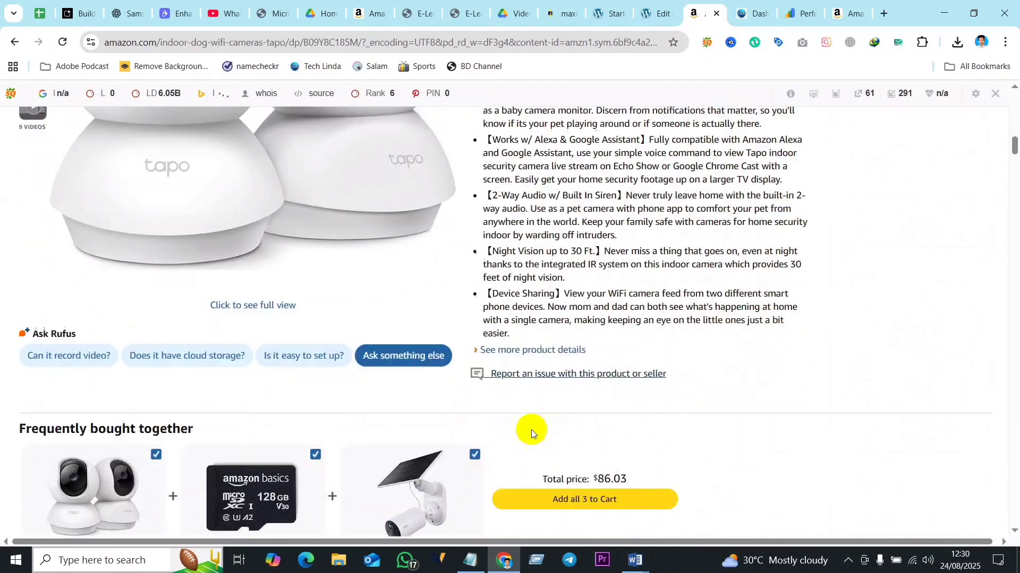
{"action": "scroll", "coordinate": [610, 337], "scroll_direction": "down", "scroll_amount": 5}
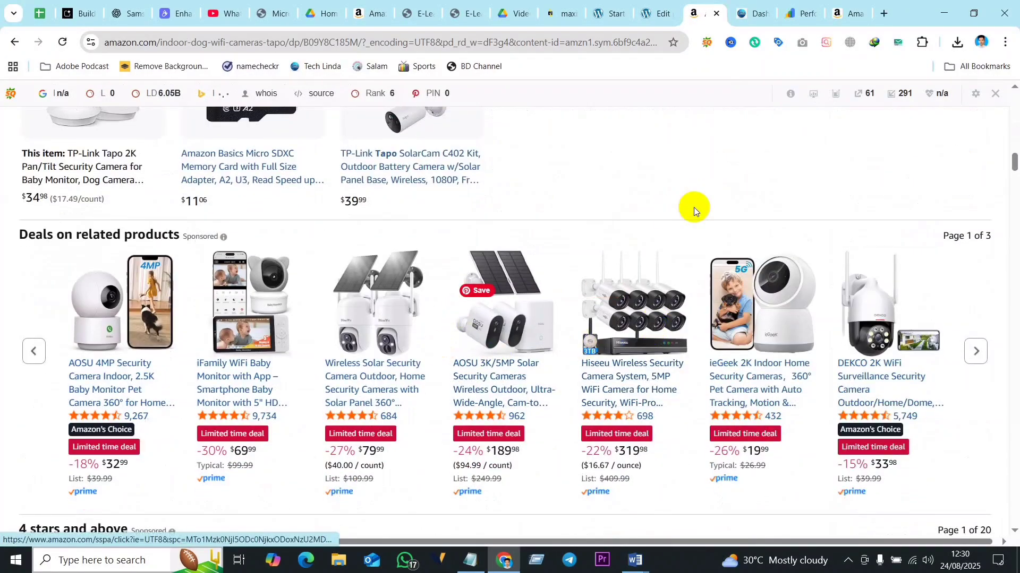
{"action": "scroll", "coordinate": [692, 209], "scroll_direction": "up", "scroll_amount": 20}
{"action": "scroll", "coordinate": [687, 280], "scroll_direction": "up", "scroll_amount": 3}
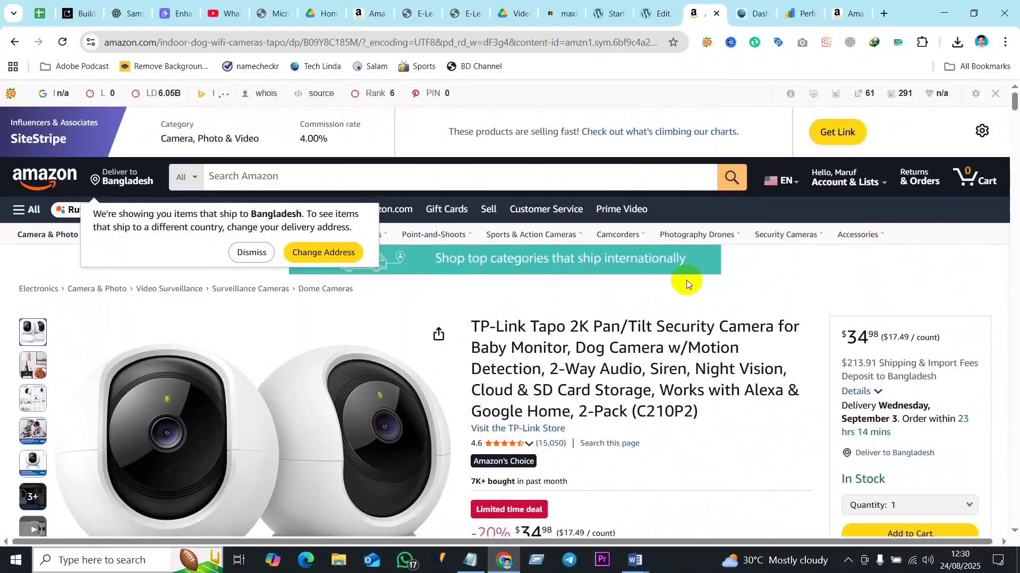